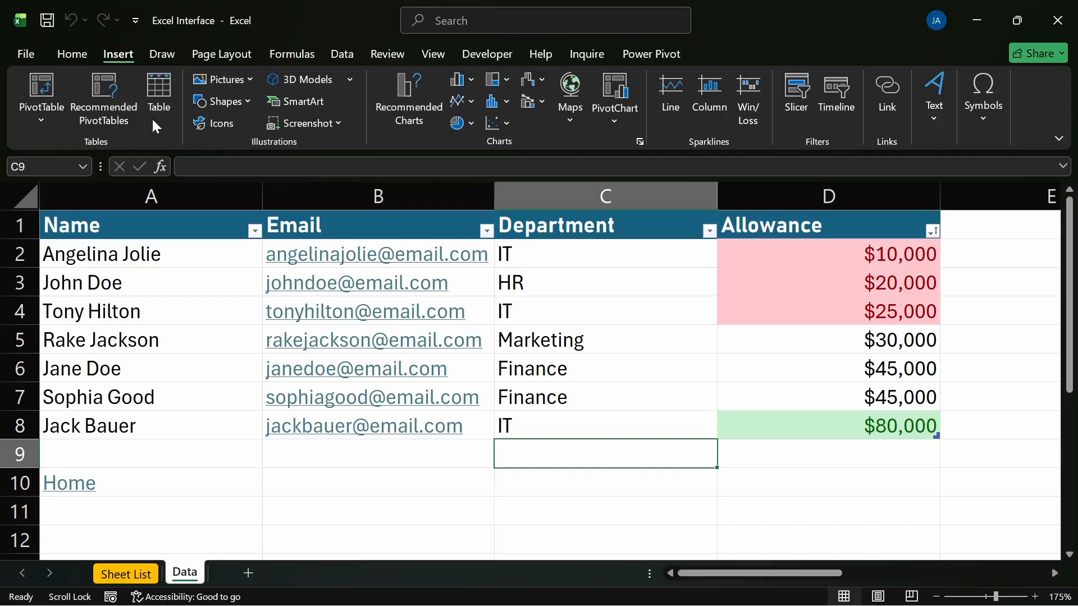
click(80, 55)
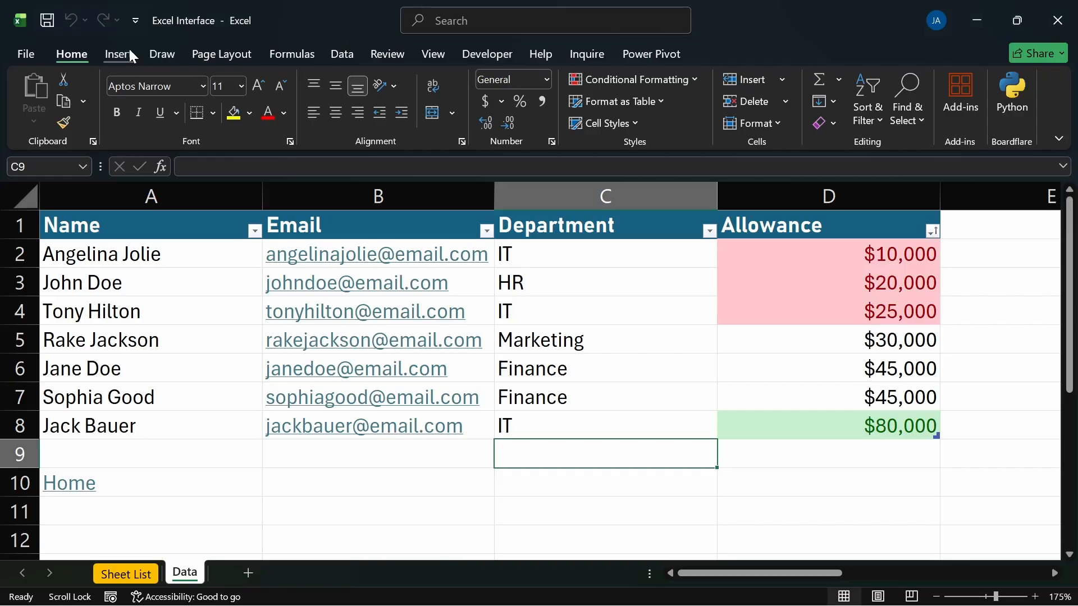
click(166, 54)
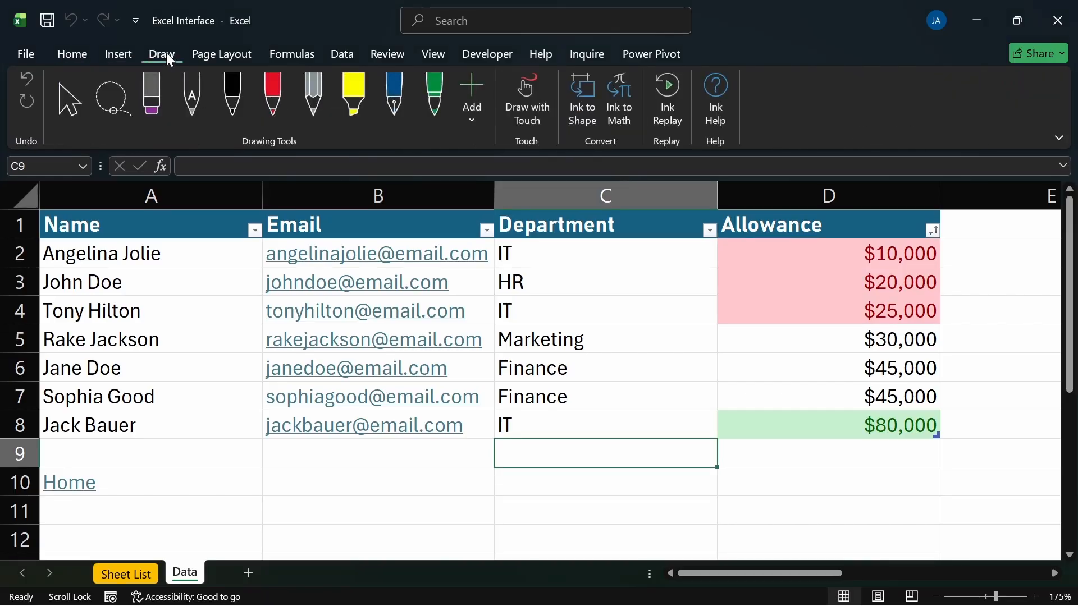
click(211, 51)
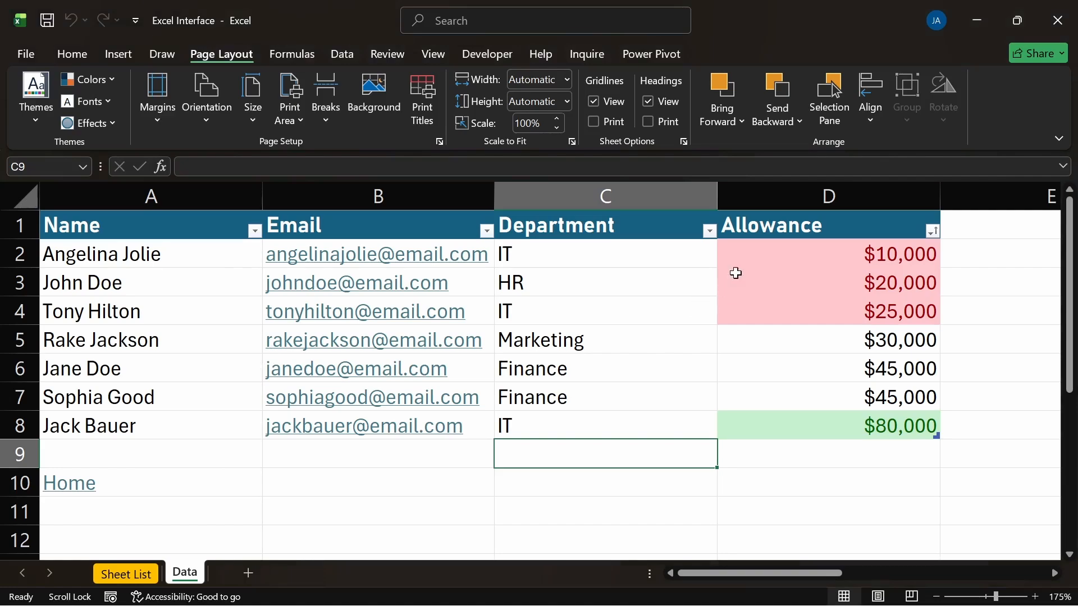
Rename the Allowance header in cell D1 to Salary
drag(756, 230, 761, 420)
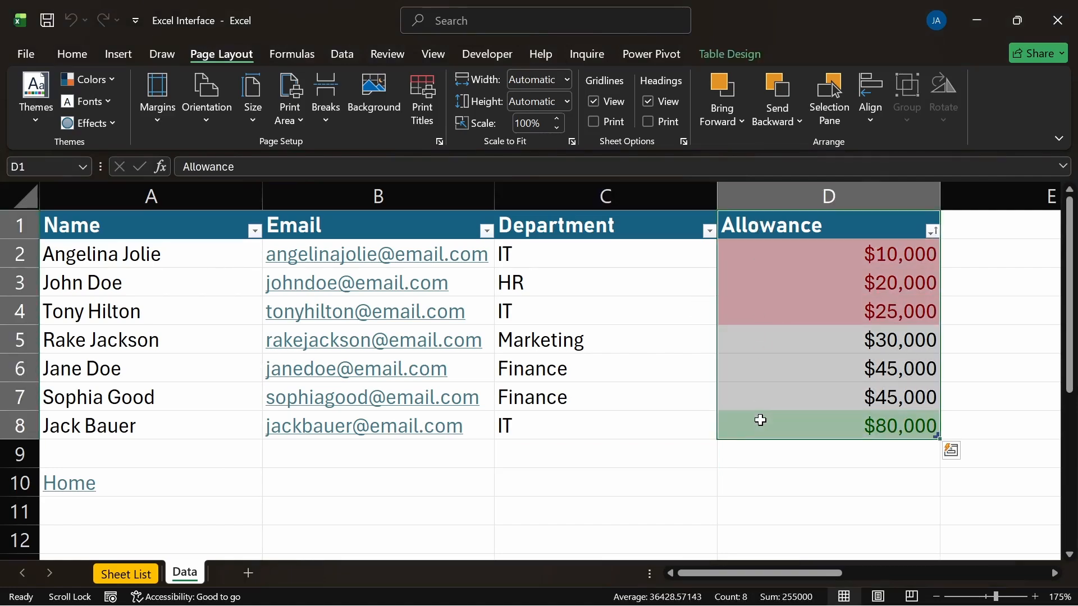
double_click(820, 228)
key(shift+Left)
key(shift+Left)
drag(801, 225, 718, 219)
text(Sla)
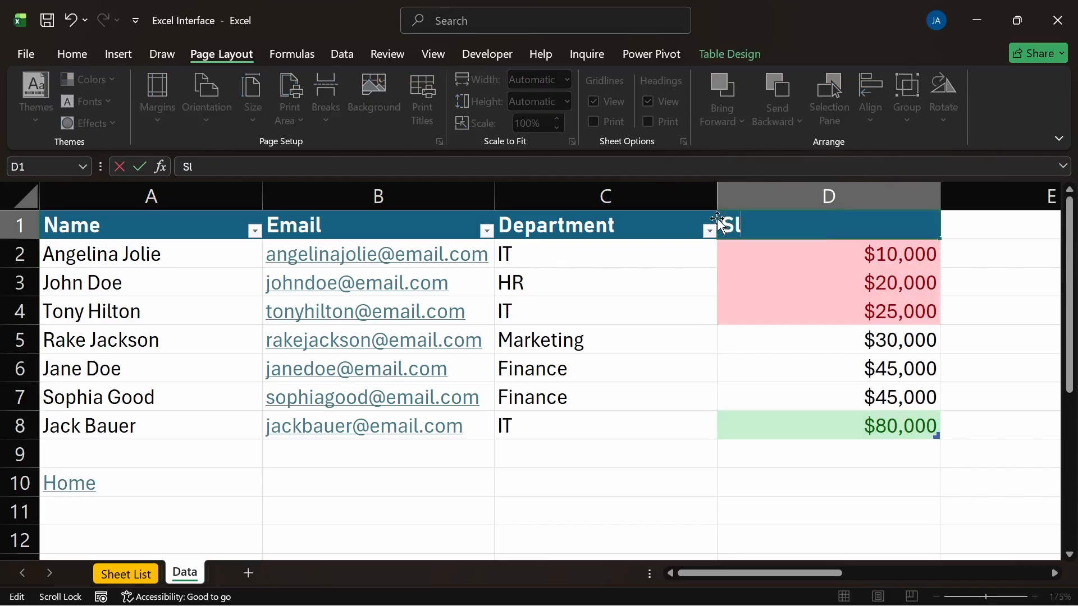
key(BackSpace)
key(BackSpace)
text(alary)
key(Return)
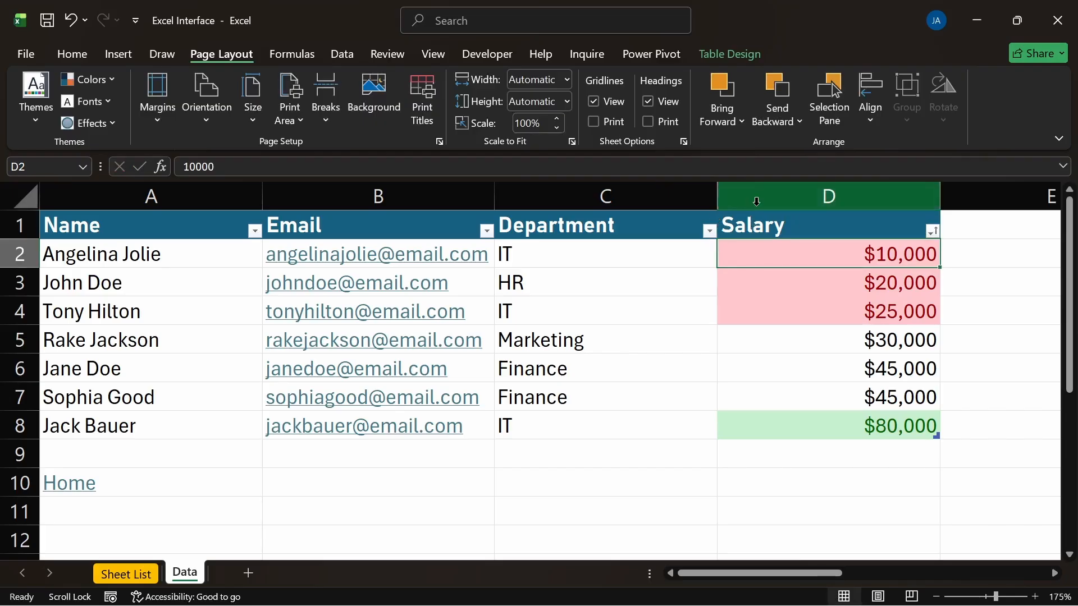
Set the Name, Email and Department columns, A1:C8, as the print area and check the print preview
drag(765, 228, 761, 442)
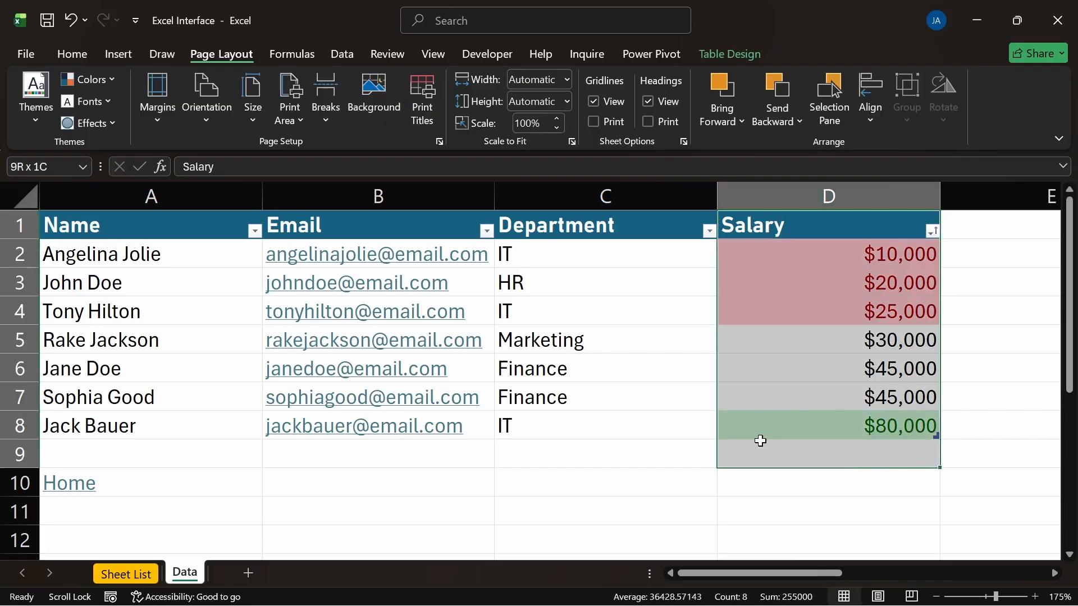
click(616, 459)
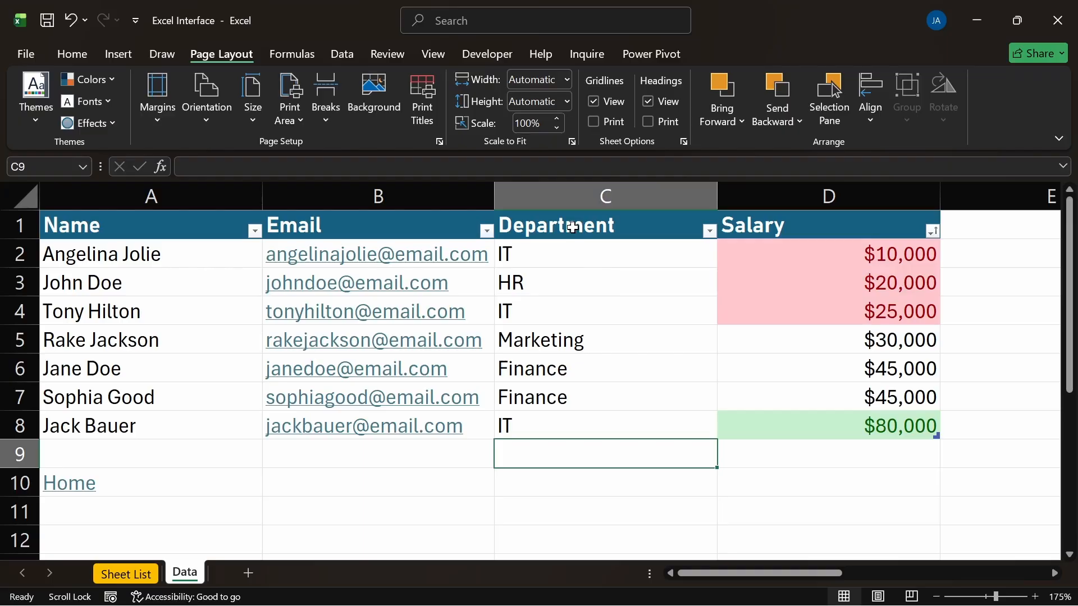
drag(589, 224, 163, 438)
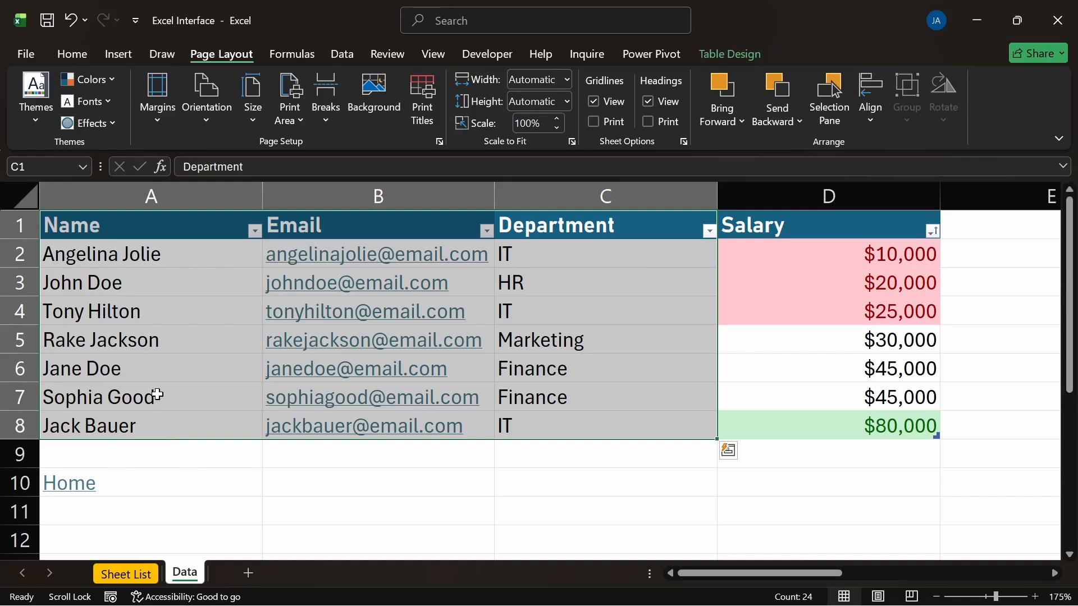
click(643, 222)
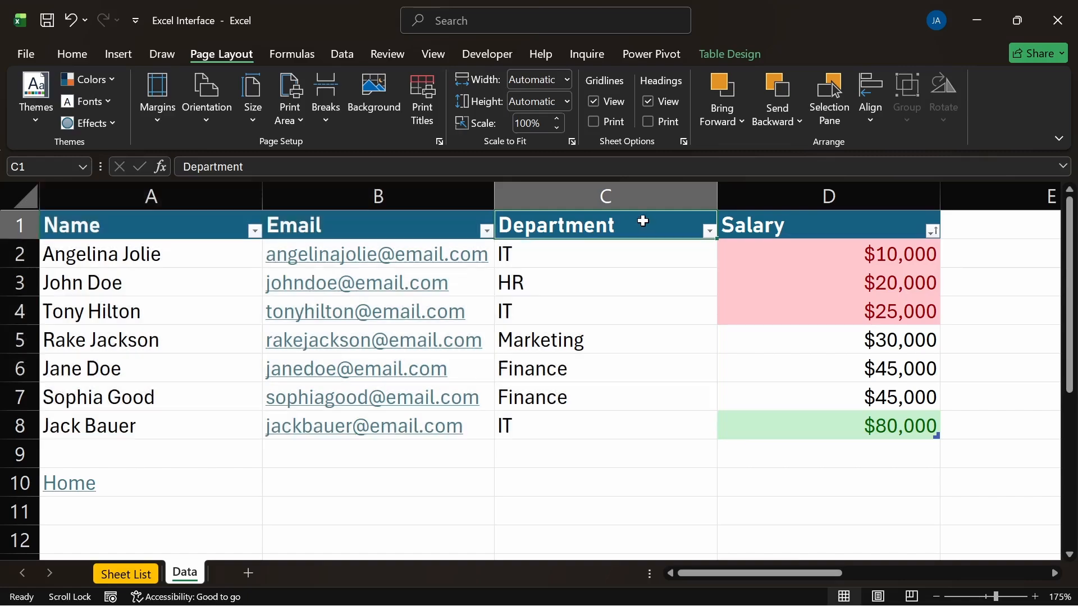
drag(638, 226, 201, 437)
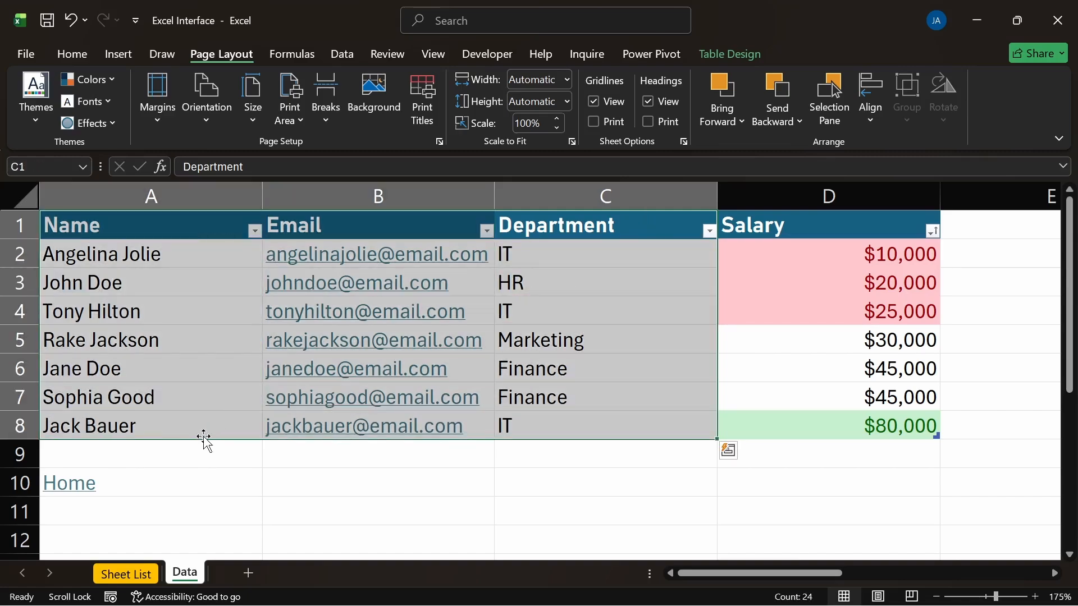
click(290, 121)
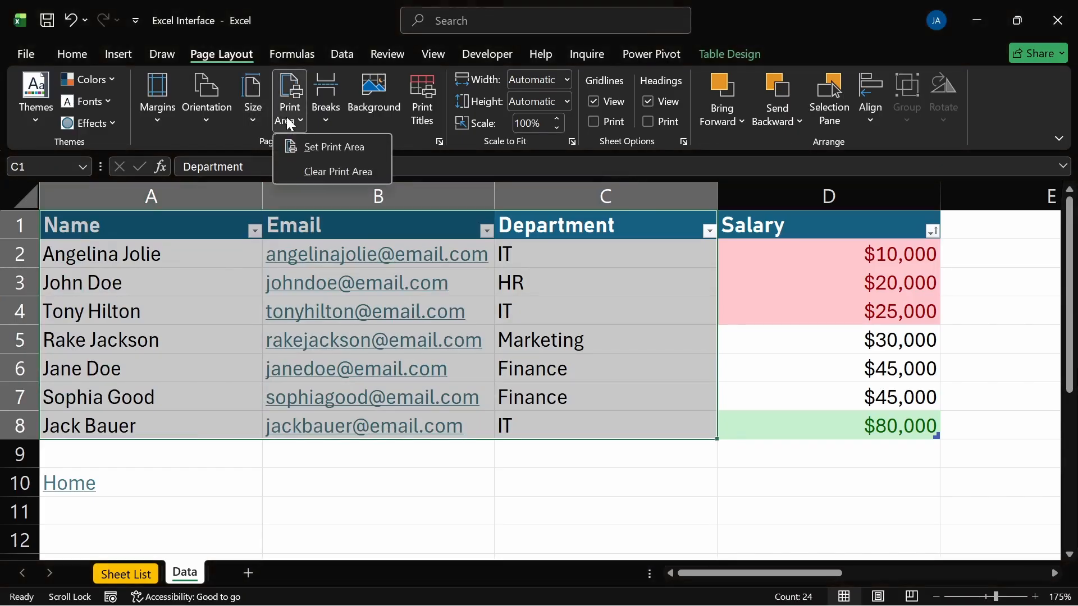
click(331, 151)
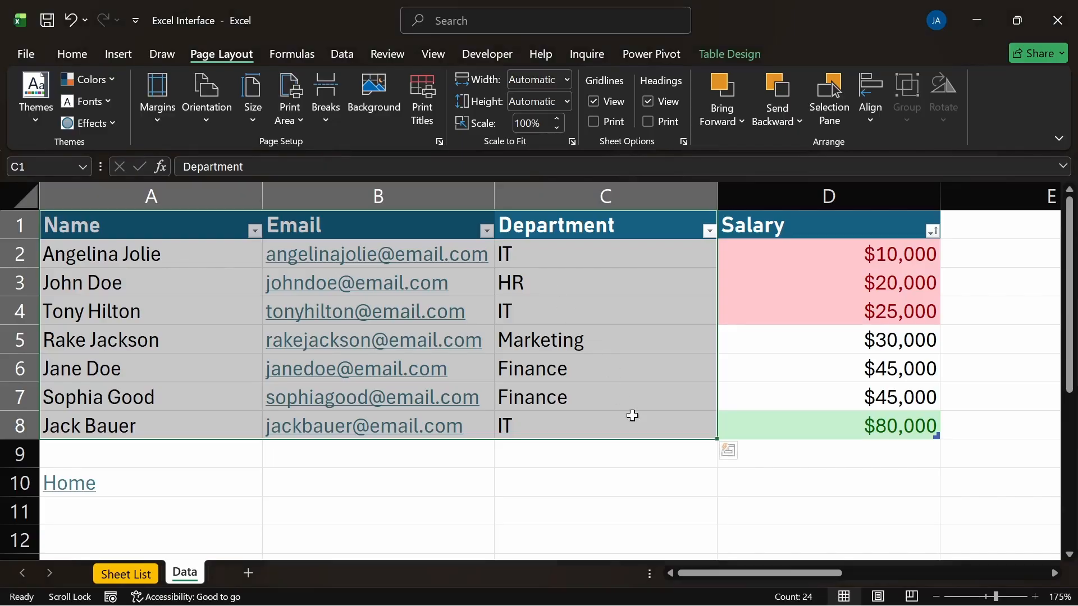
click(721, 488)
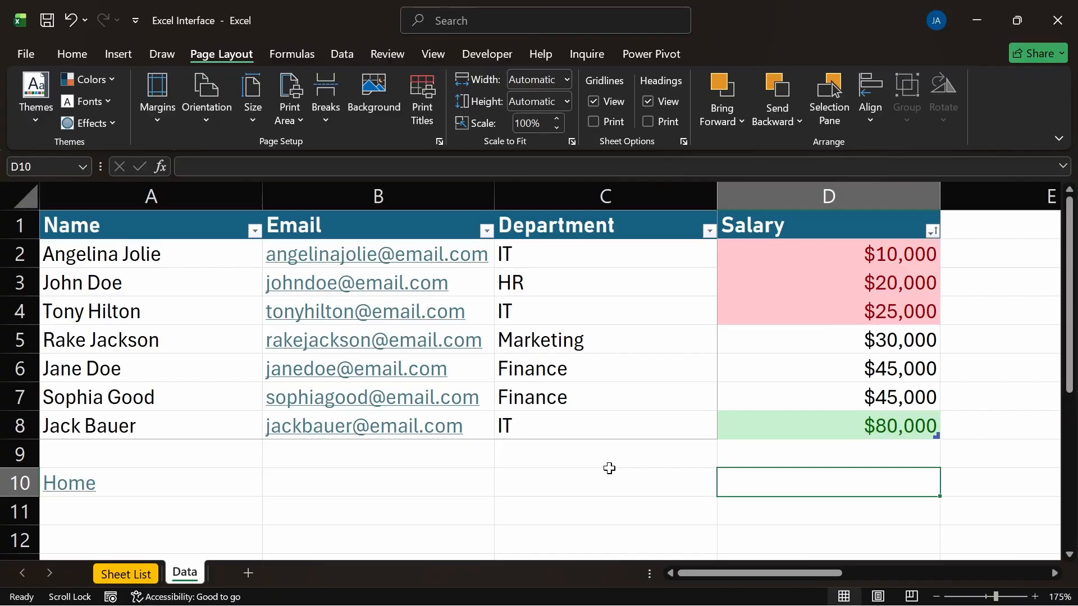
key(ctrl+p)
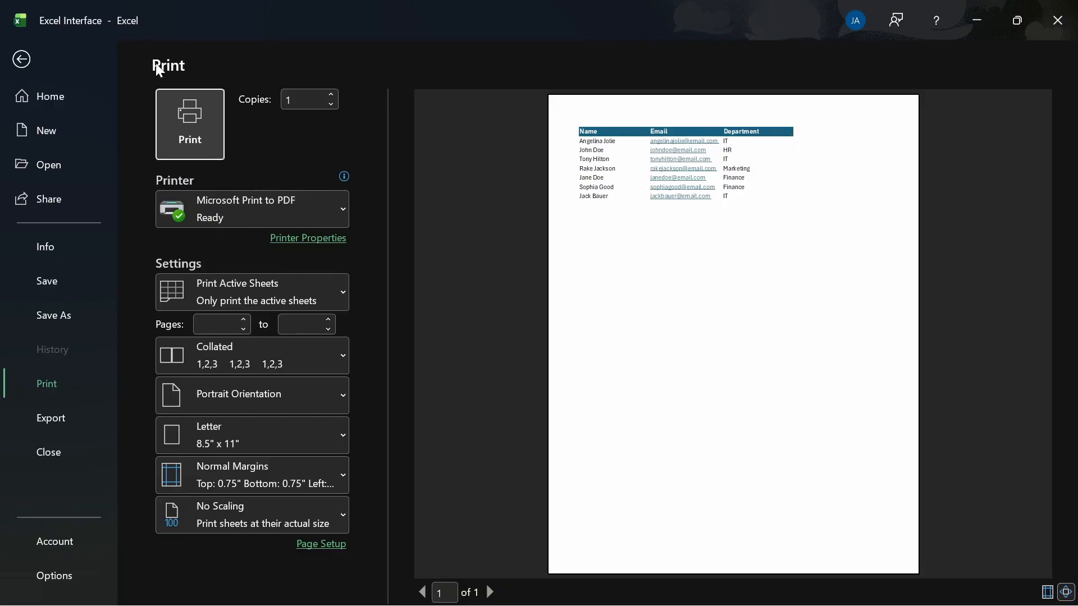
click(33, 59)
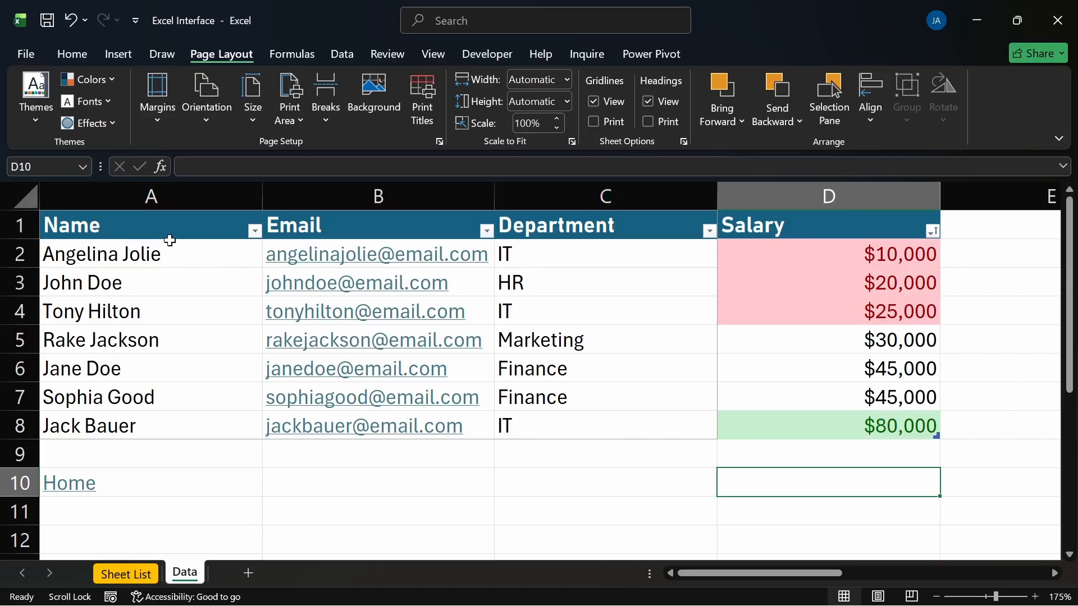
Clear the print area of the Data sheet and check the print preview again
drag(163, 231, 559, 415)
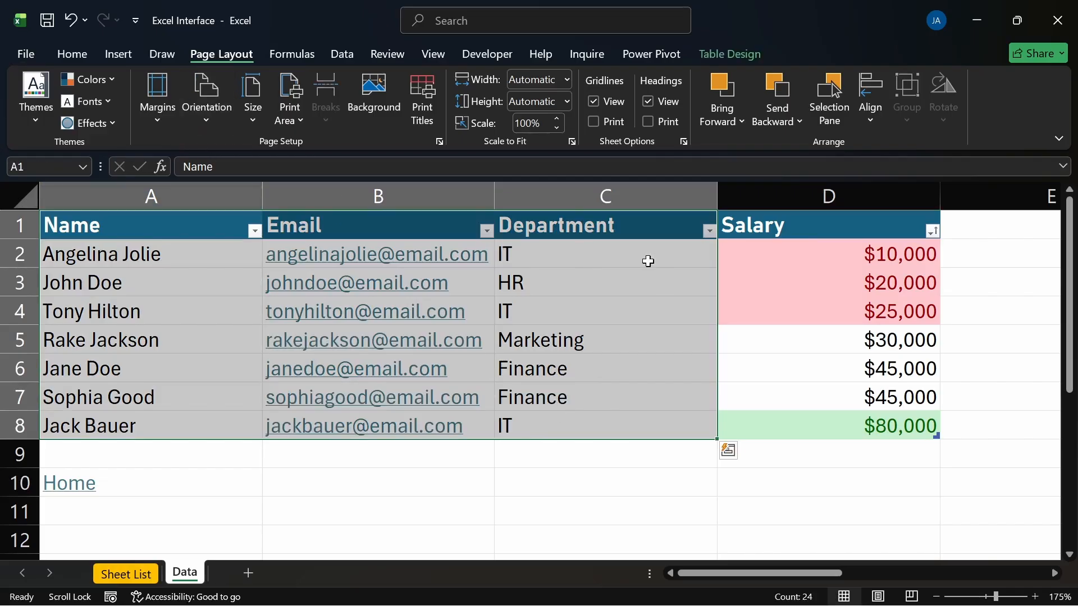
click(291, 117)
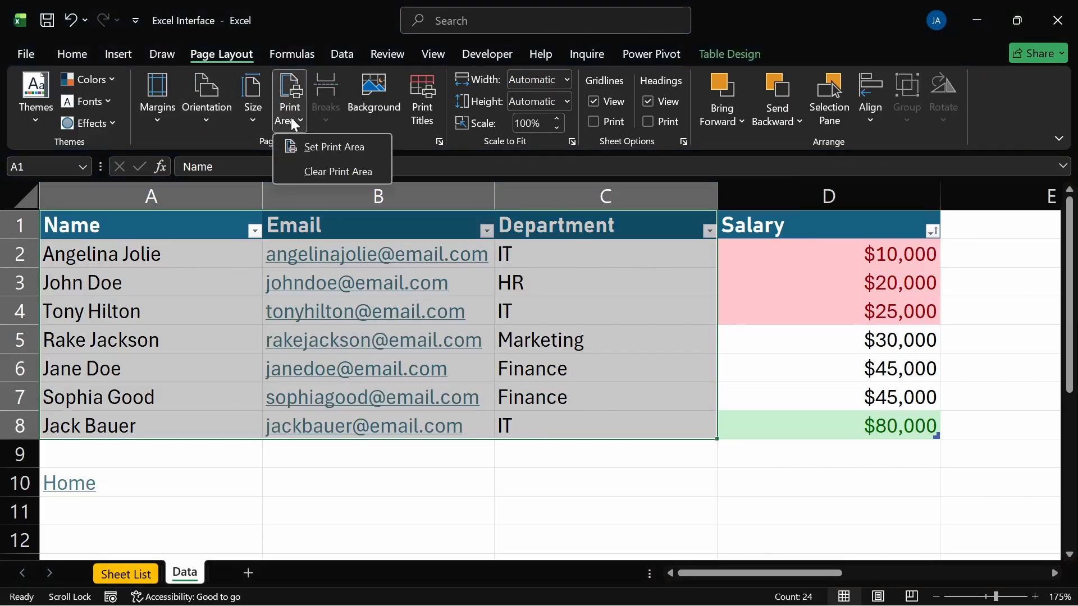
click(328, 166)
click(708, 475)
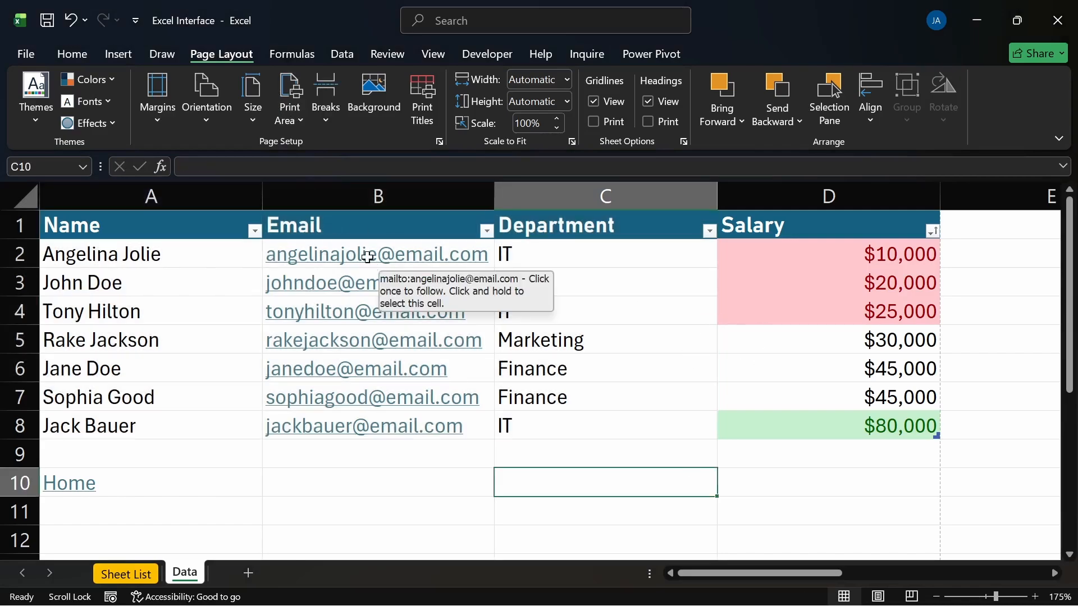
key(ctrl+p)
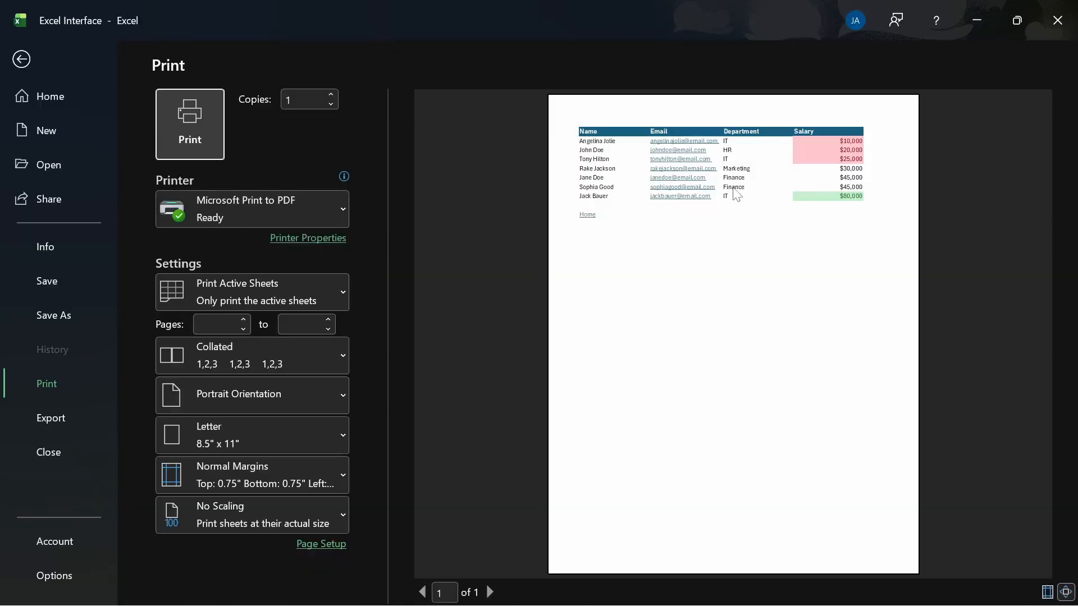
click(28, 58)
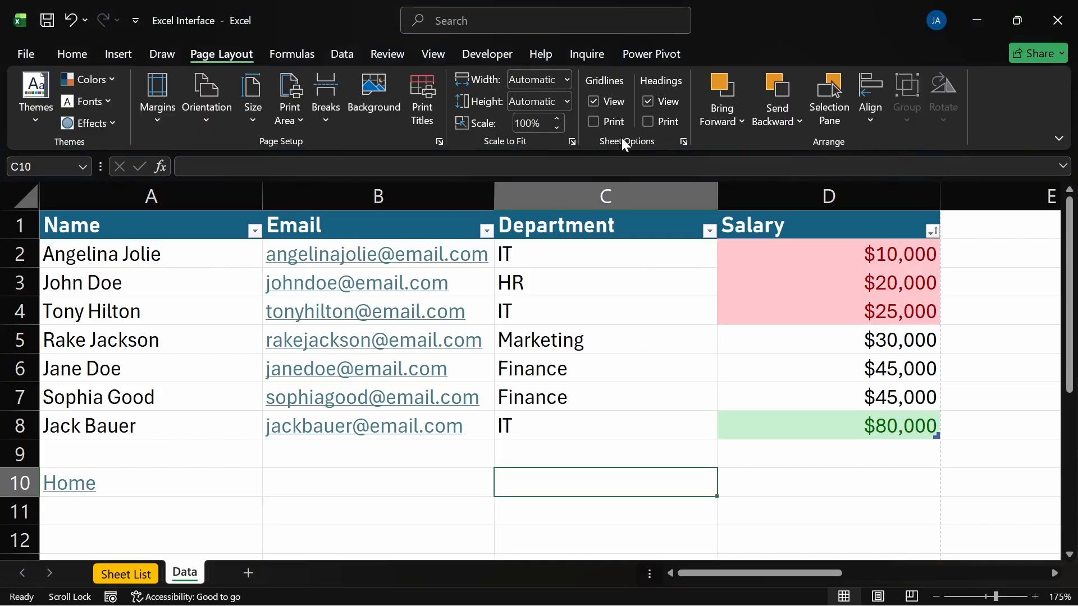
Hide and restore the gridlines on the Data sheet, and do the same with the row and column headings
click(594, 103)
click(822, 463)
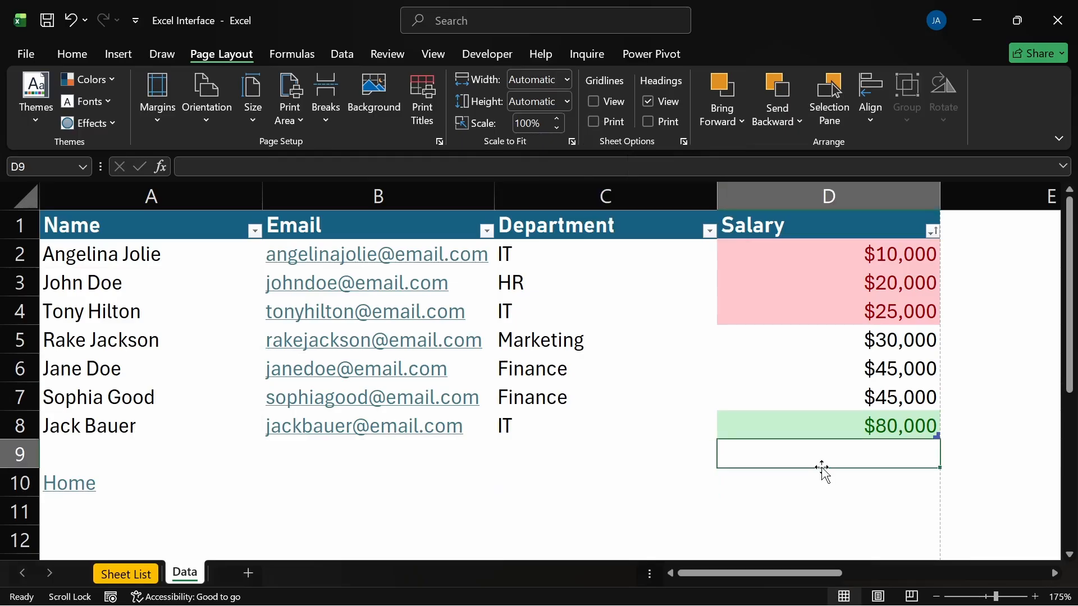
click(840, 507)
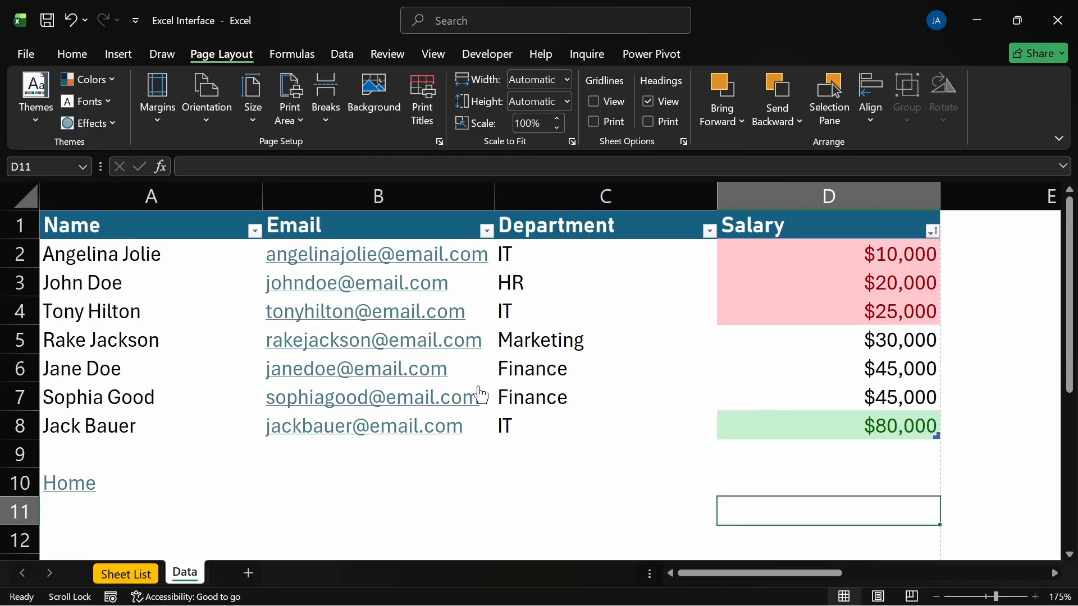
click(595, 100)
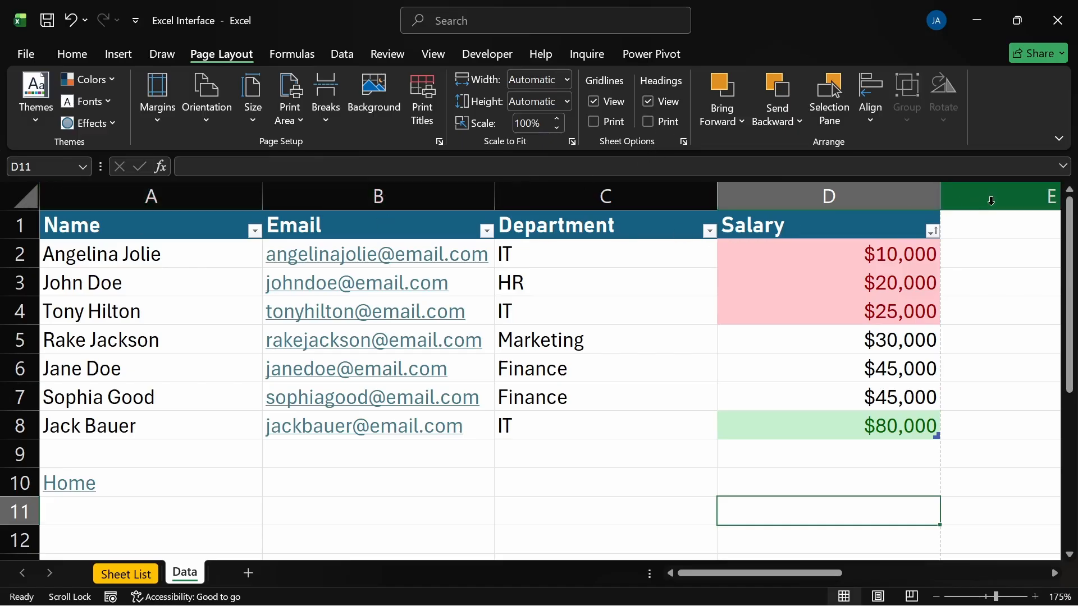
click(646, 100)
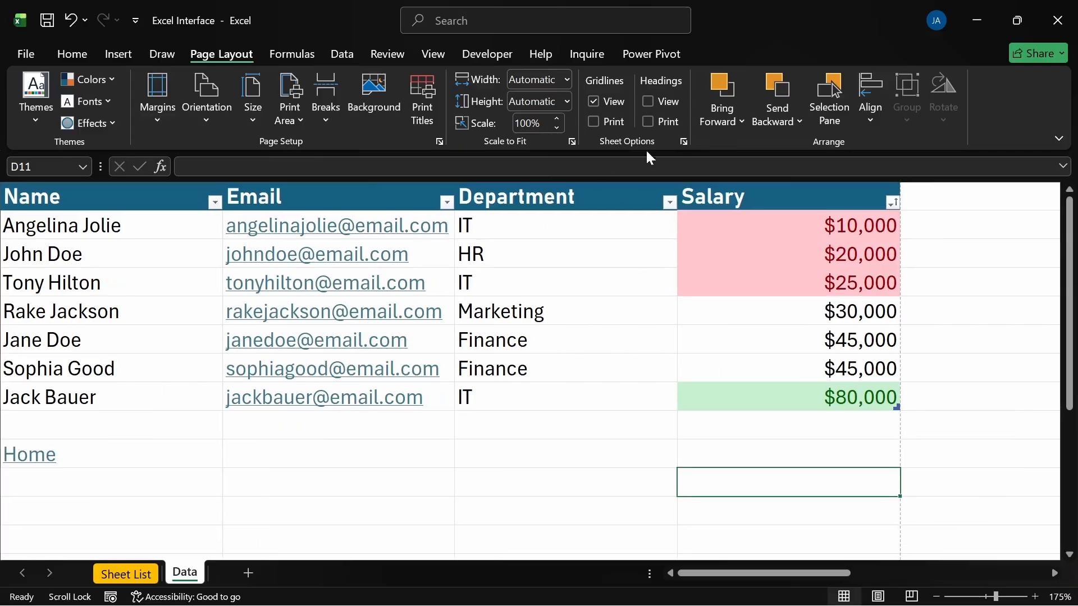
click(647, 102)
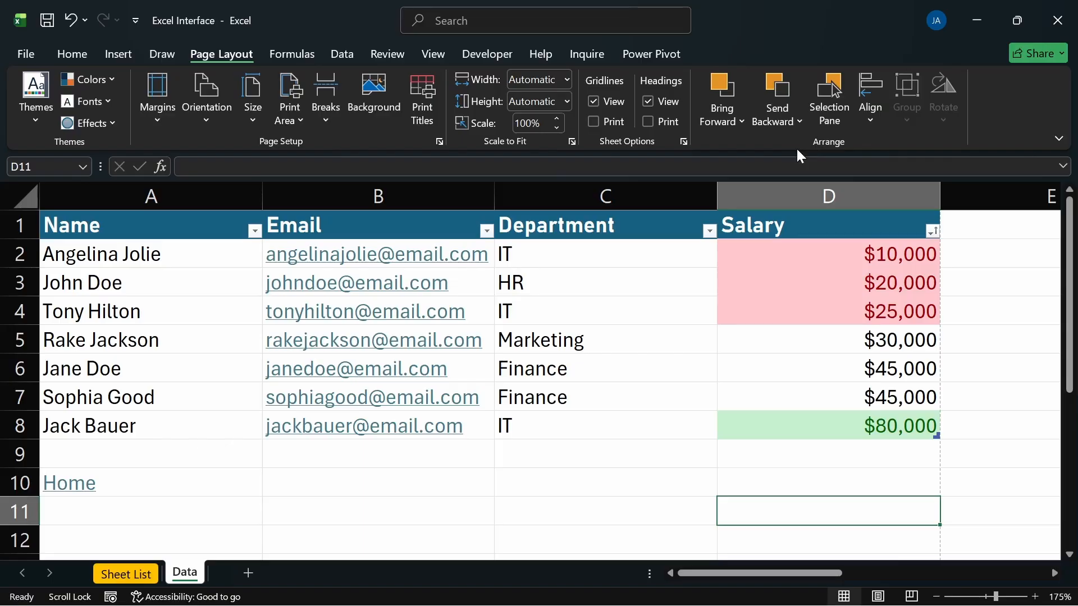
Draw a rectangle with rounded diagonal corners, about 1.3" high and 2.1" wide, over columns B and C from row 3 to row 9
click(117, 55)
click(221, 101)
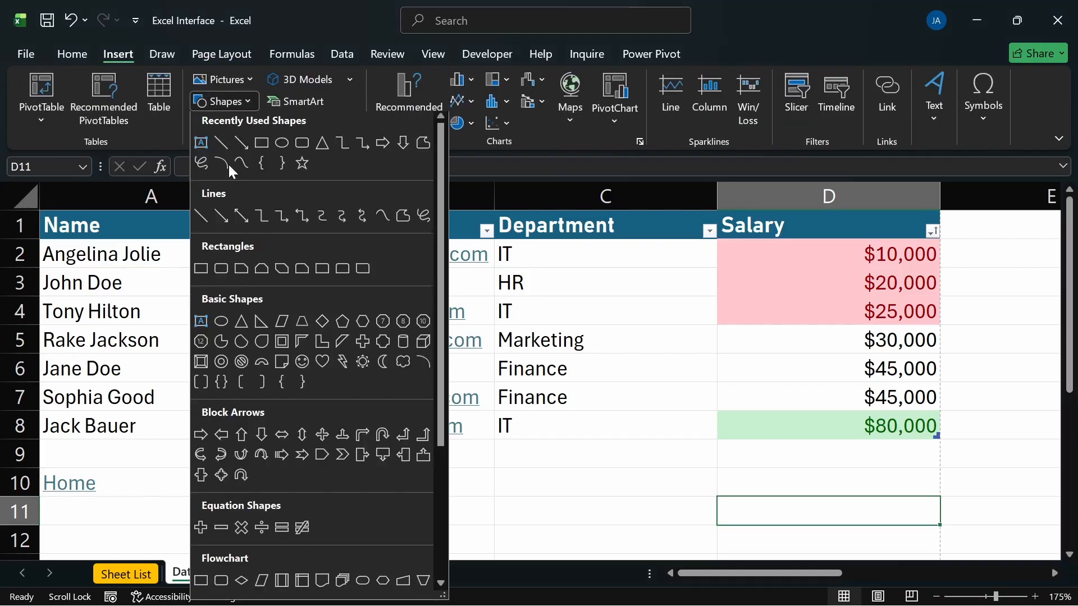
click(363, 273)
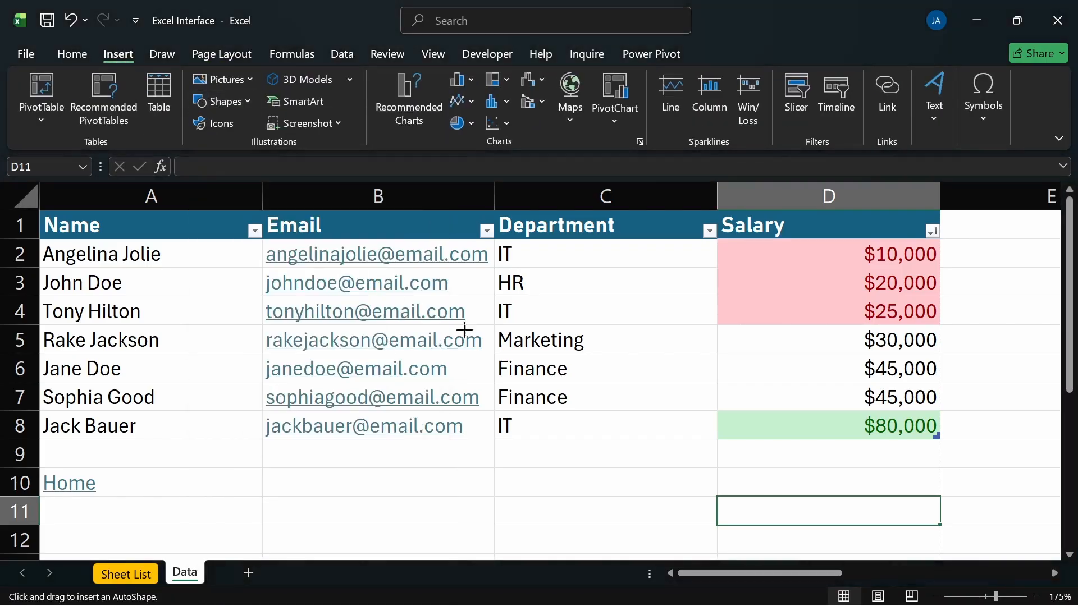
drag(386, 272, 685, 457)
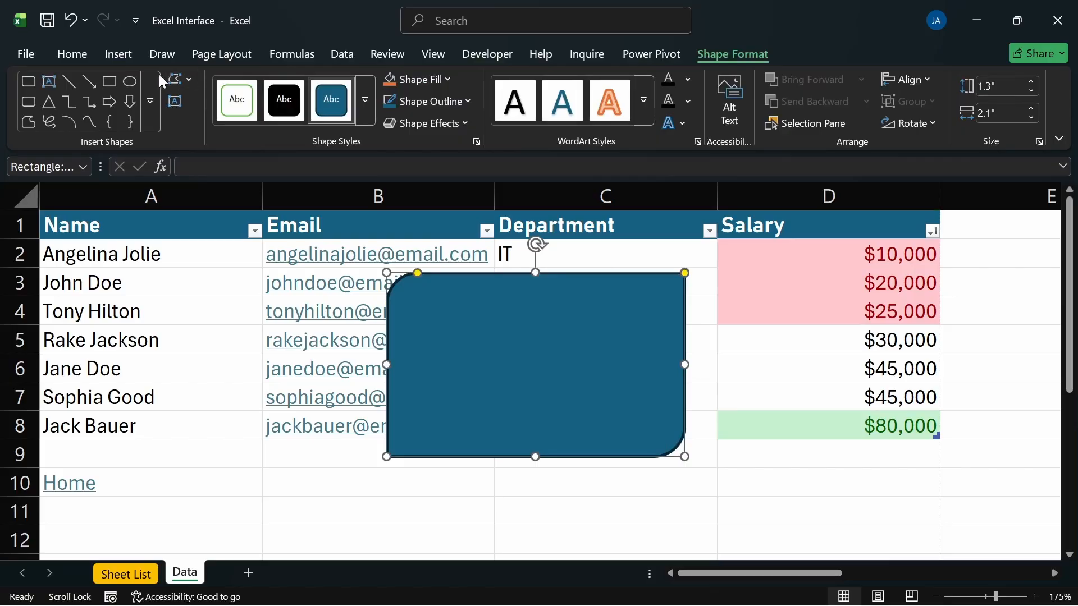
Add a second diagonally rounded rectangle, about 1.13" high and 0.54" wide, overlapping the first one's upper-left corner, and apply the solid black shape style
click(129, 53)
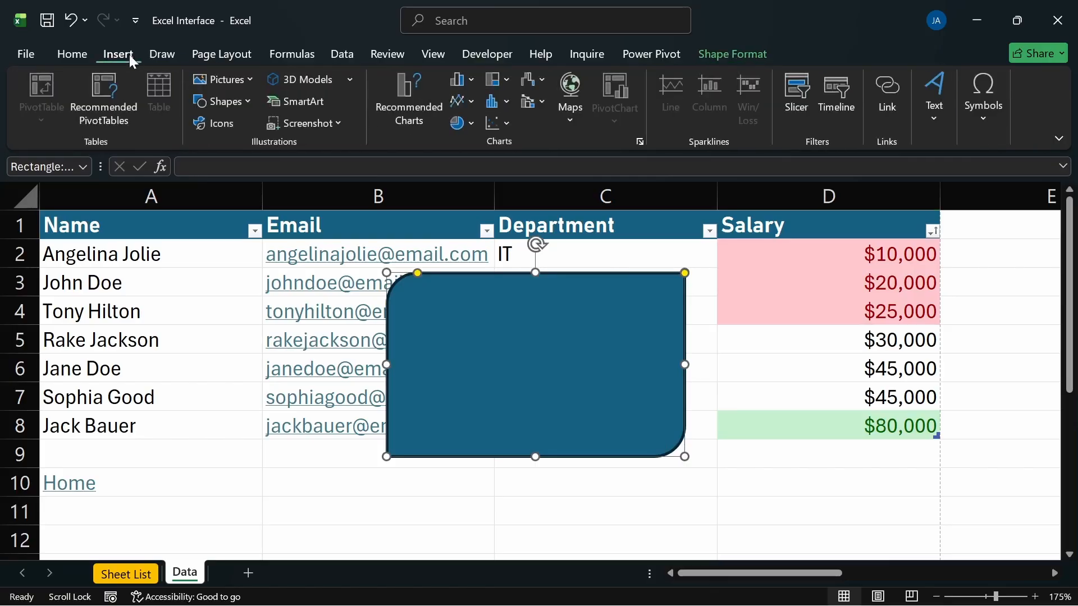
click(230, 103)
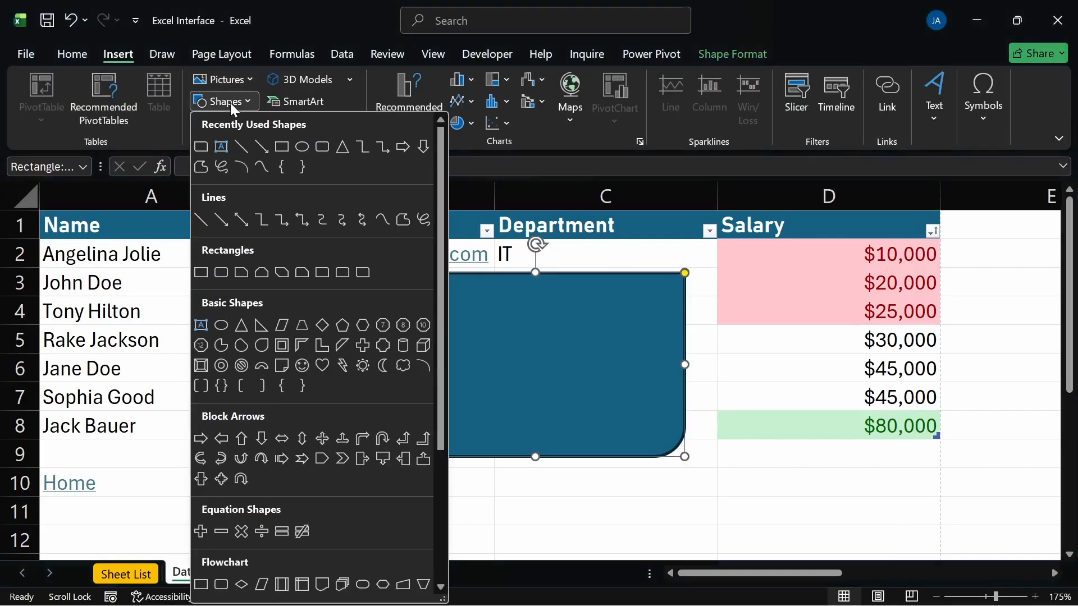
click(206, 149)
mouse_move(384, 254)
mouse_down()
mouse_move(443, 407)
mouse_move(464, 409)
mouse_up()
drag(426, 354, 403, 336)
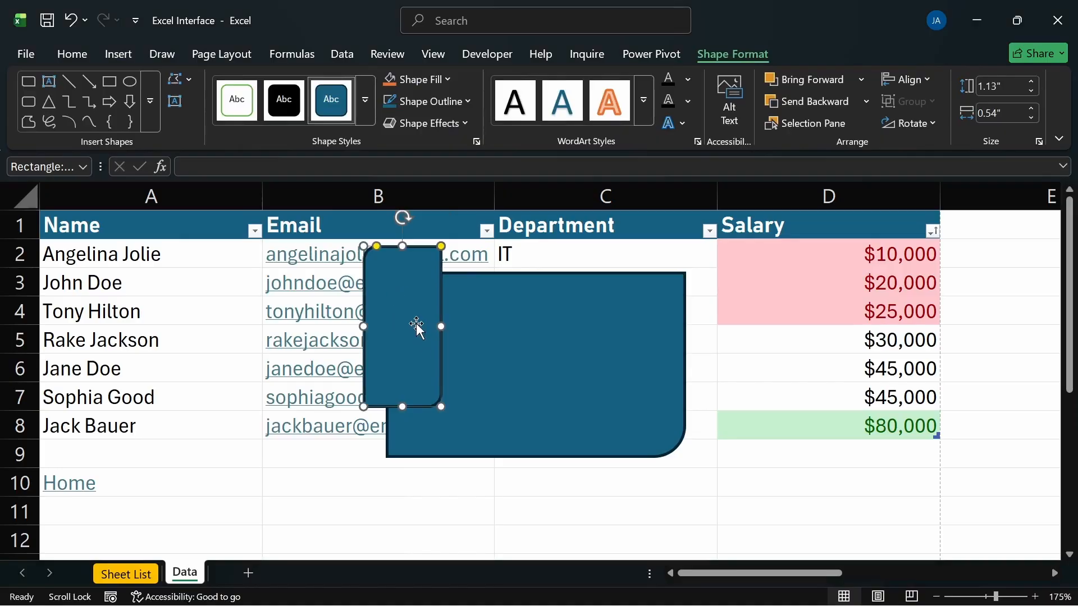
click(285, 100)
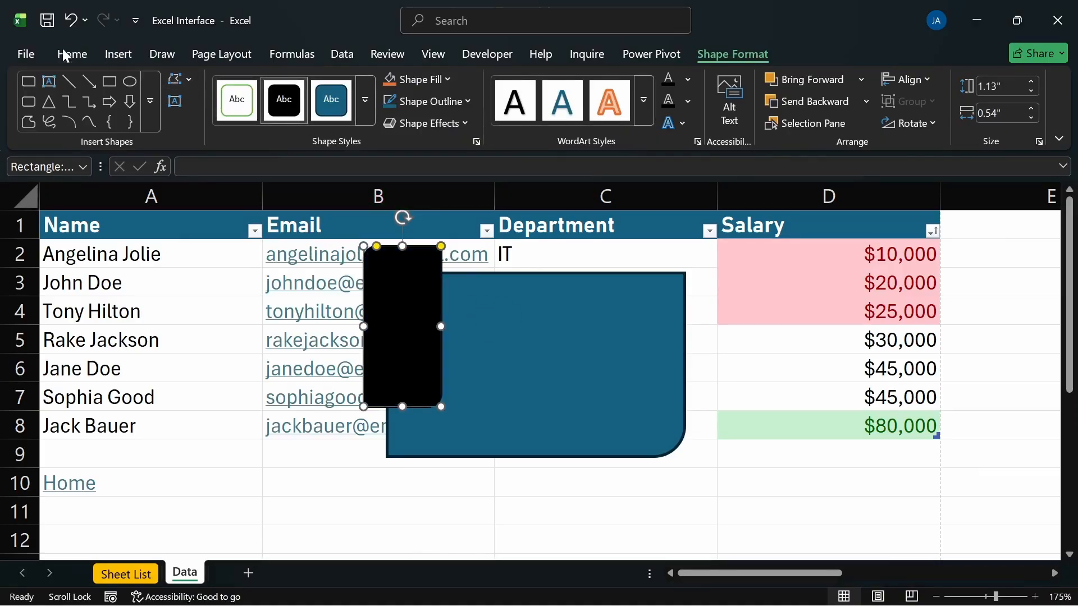
Draw an oval about 0.83" high and 0.75" wide over the blue rectangle's lower-left corner and apply the white shape style with green outline
click(118, 54)
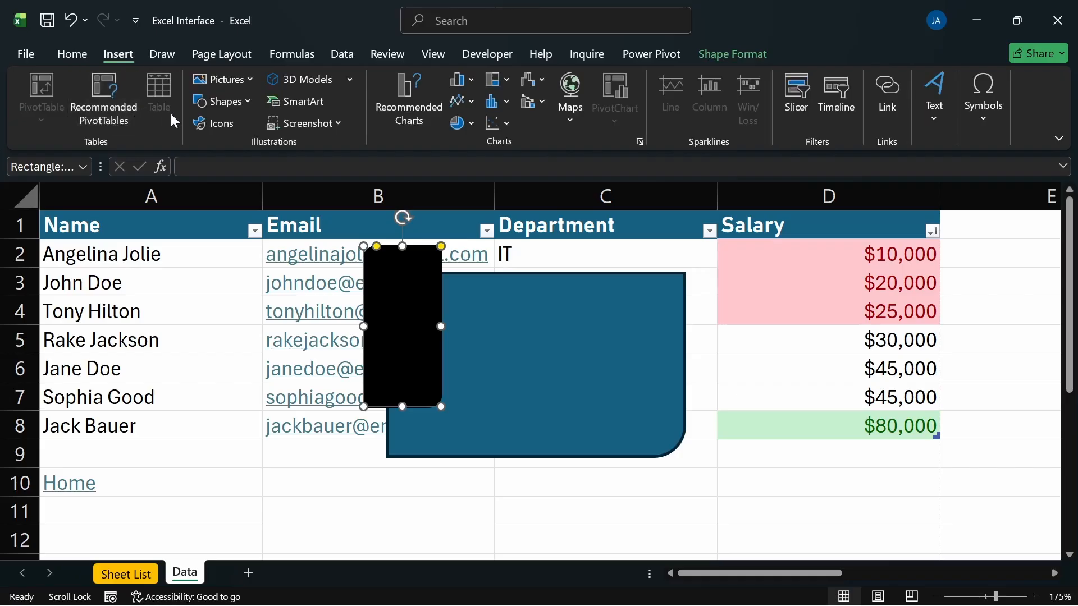
click(221, 103)
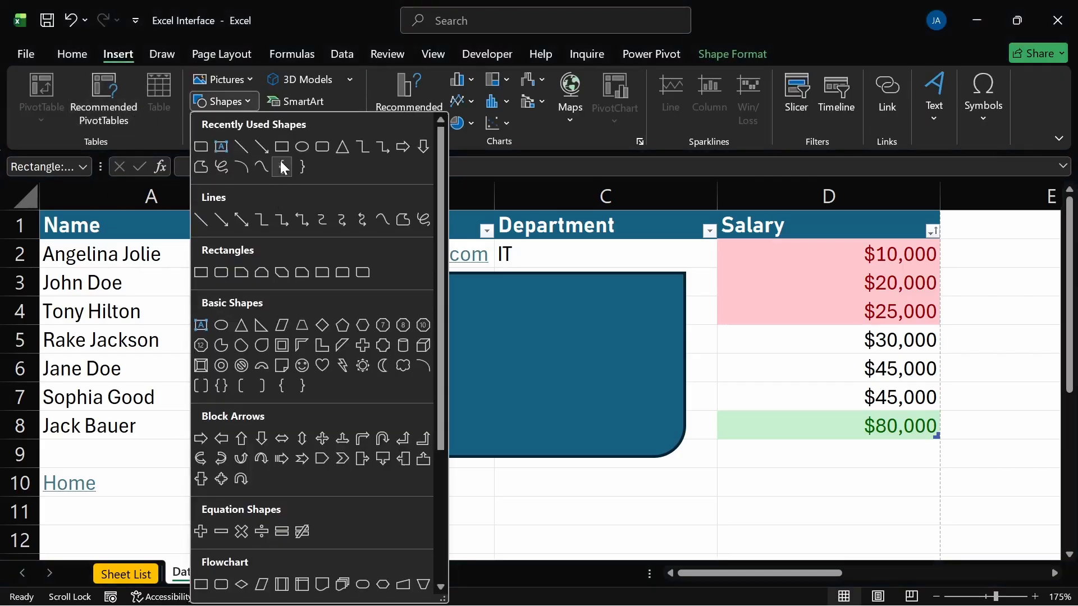
click(297, 147)
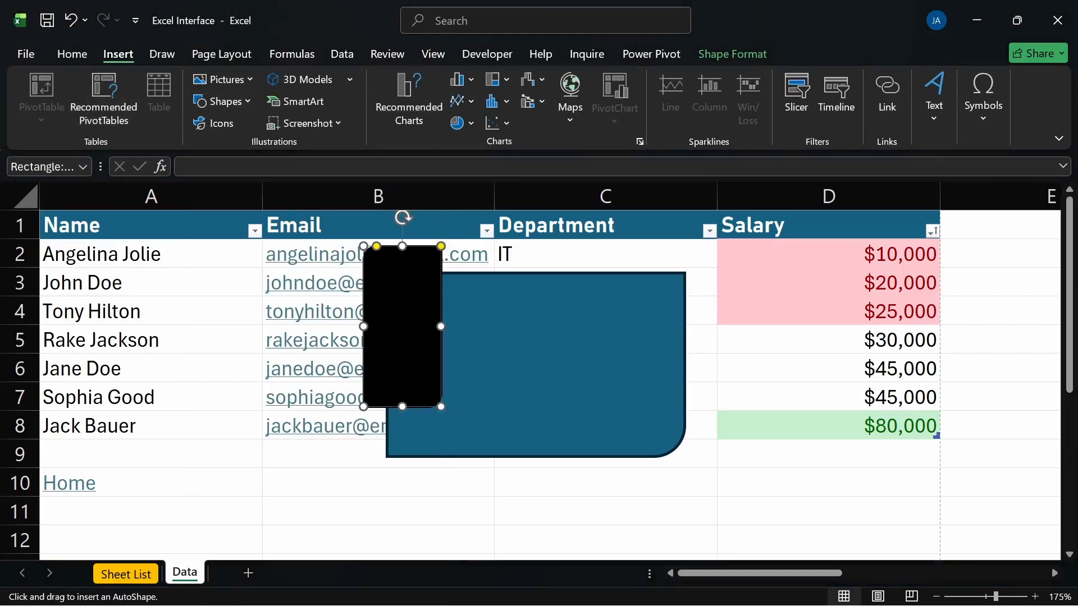
drag(378, 359, 487, 476)
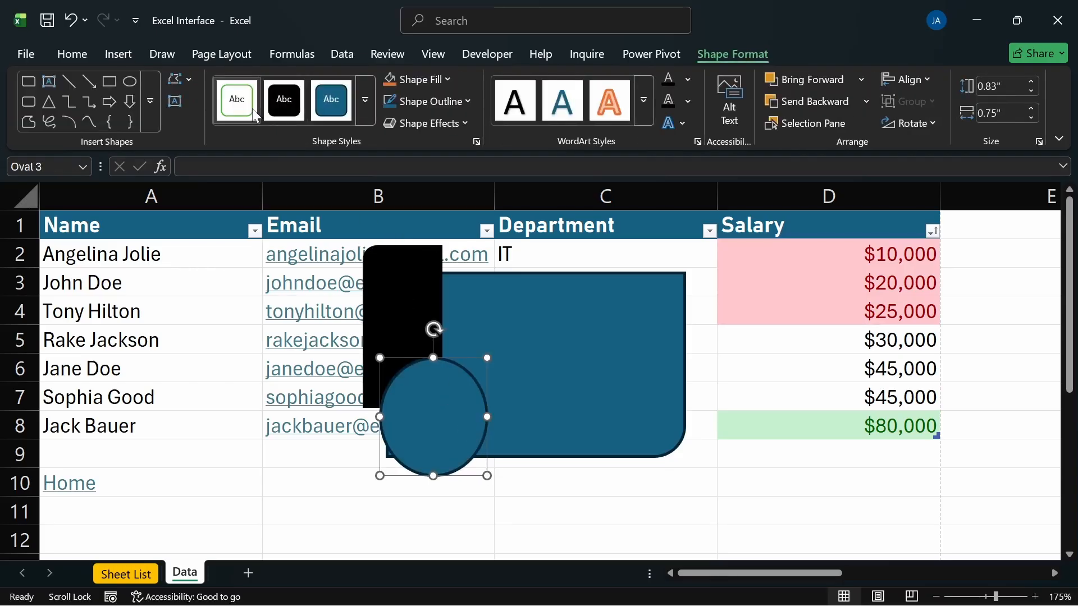
click(253, 110)
Examine how the oval and the blue rectangle overlap, and review the blue rectangle's options for changing the stacking order
click(542, 396)
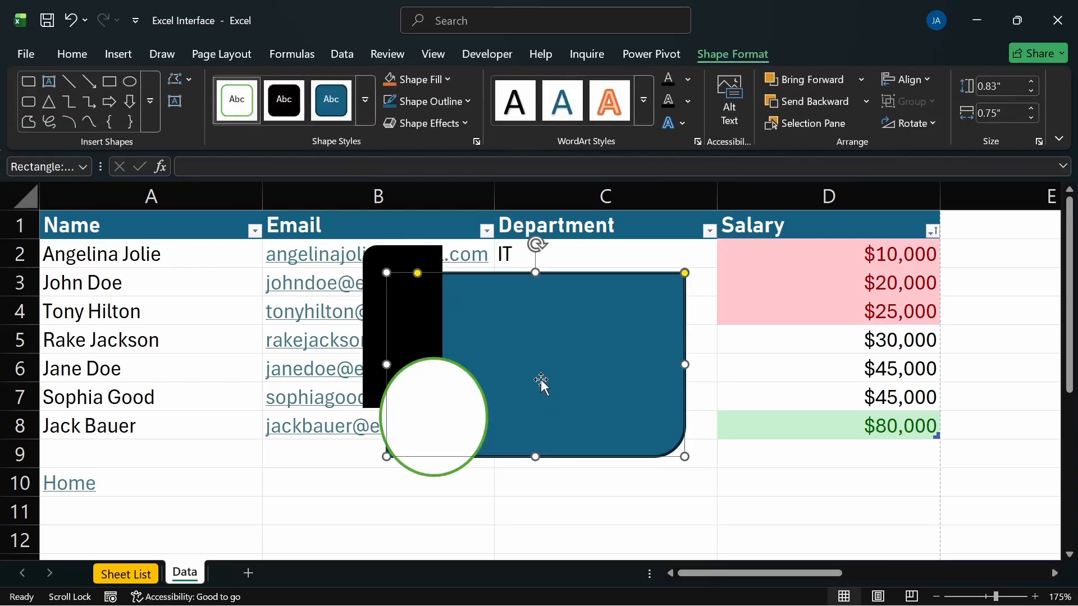
click(437, 475)
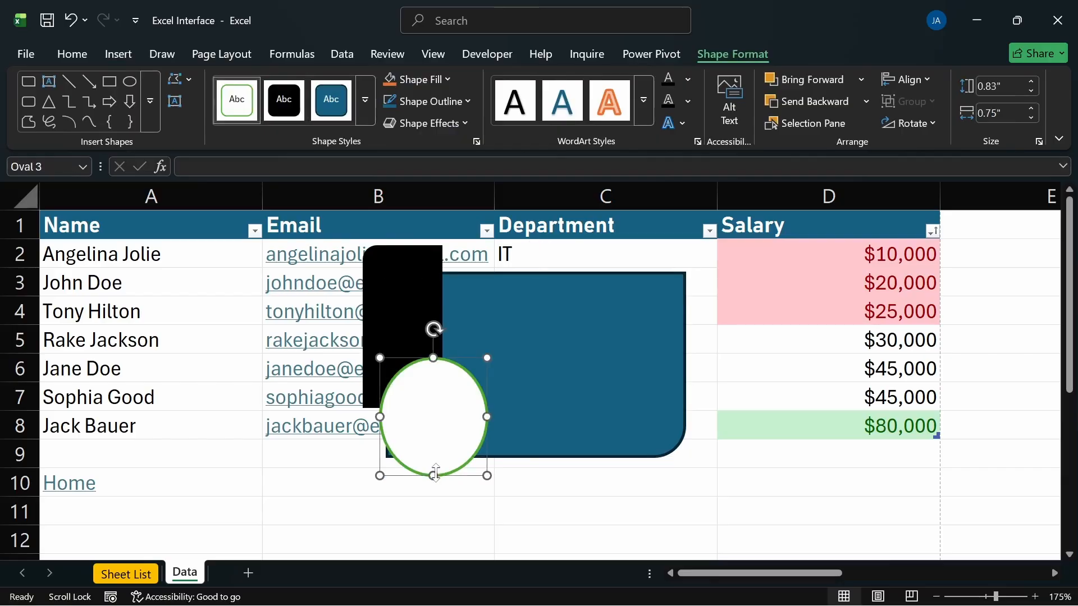
click(558, 344)
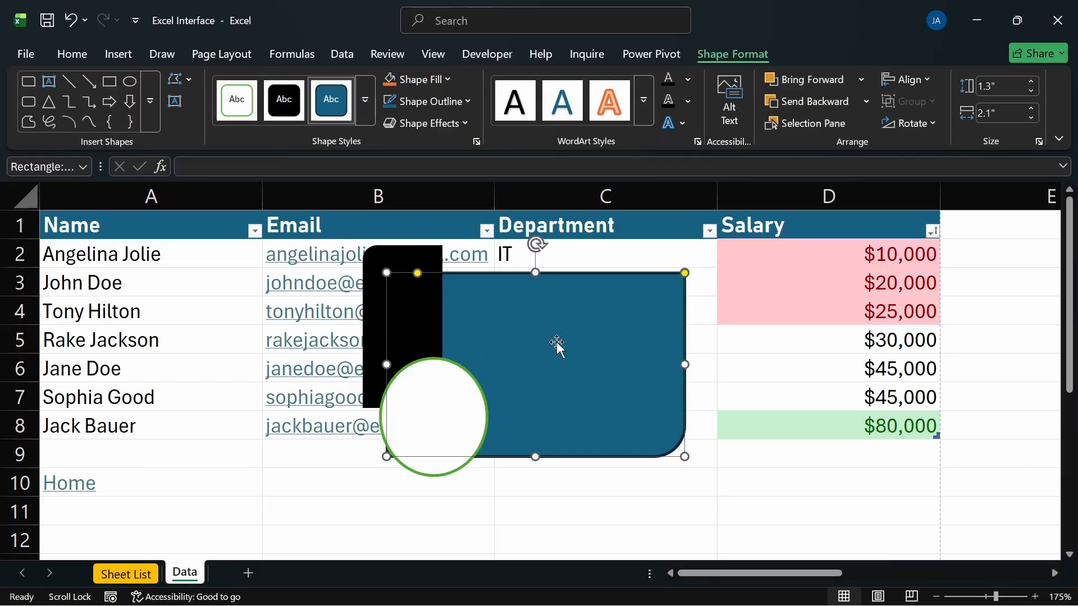
right_click(558, 344)
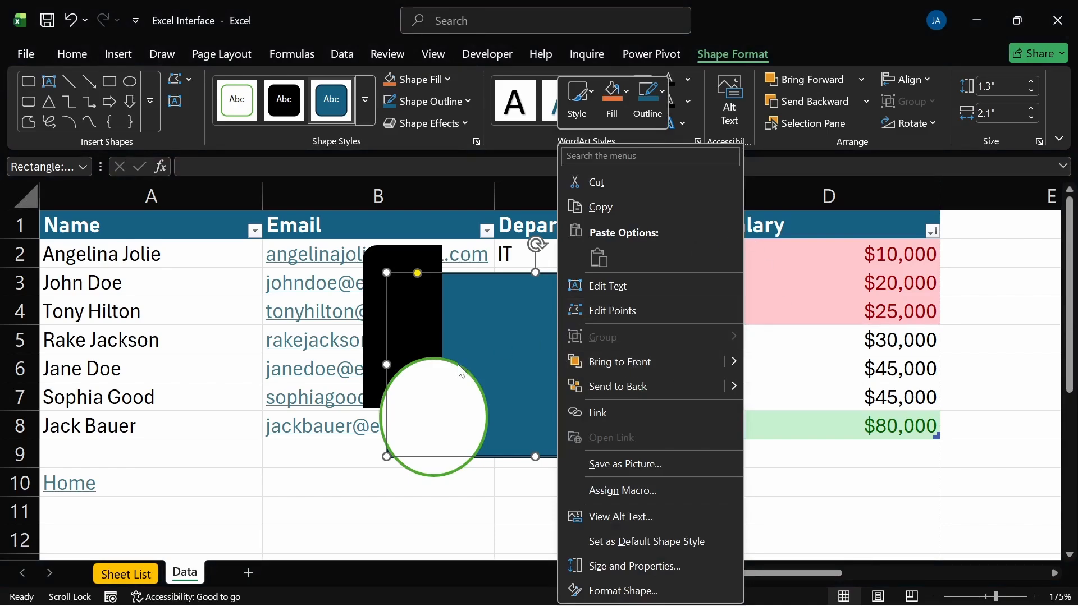
click(471, 350)
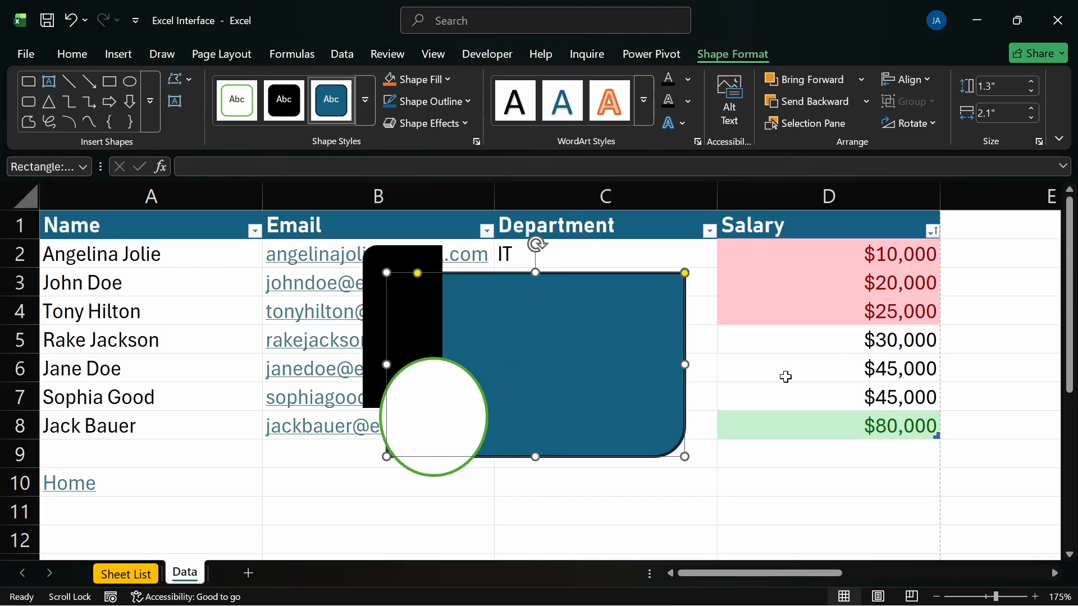
click(787, 402)
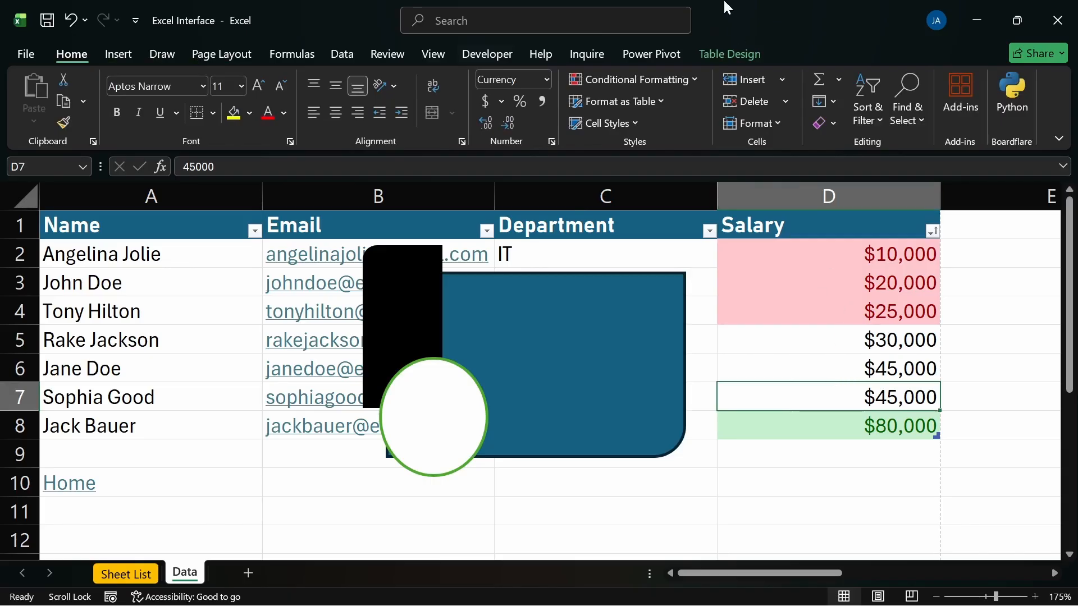
click(980, 282)
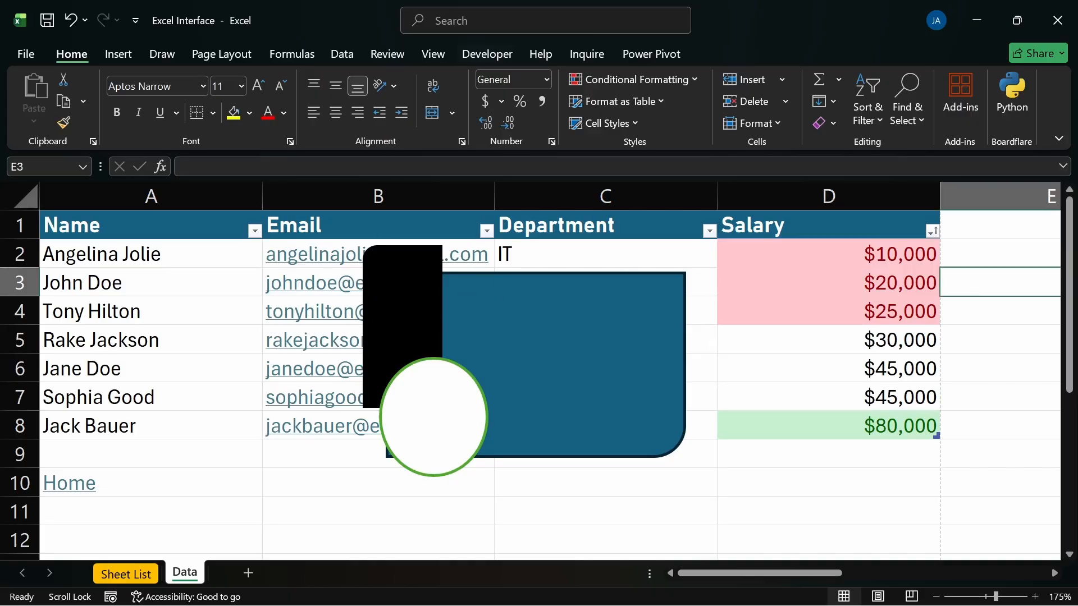
Delete the oval, the black rectangle and the blue rectangle from the Data sheet
click(512, 350)
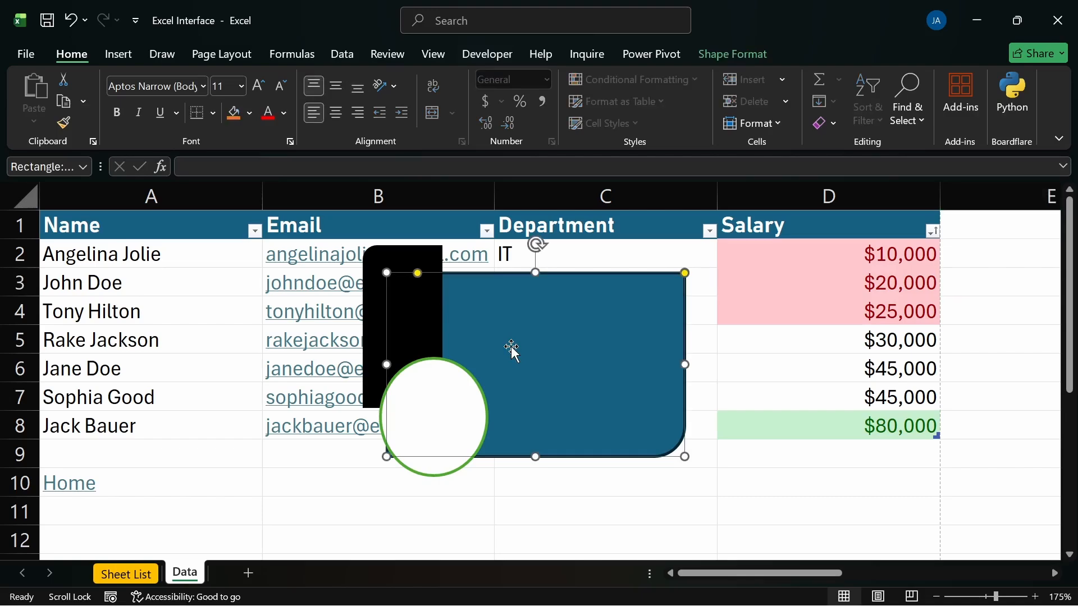
click(441, 469)
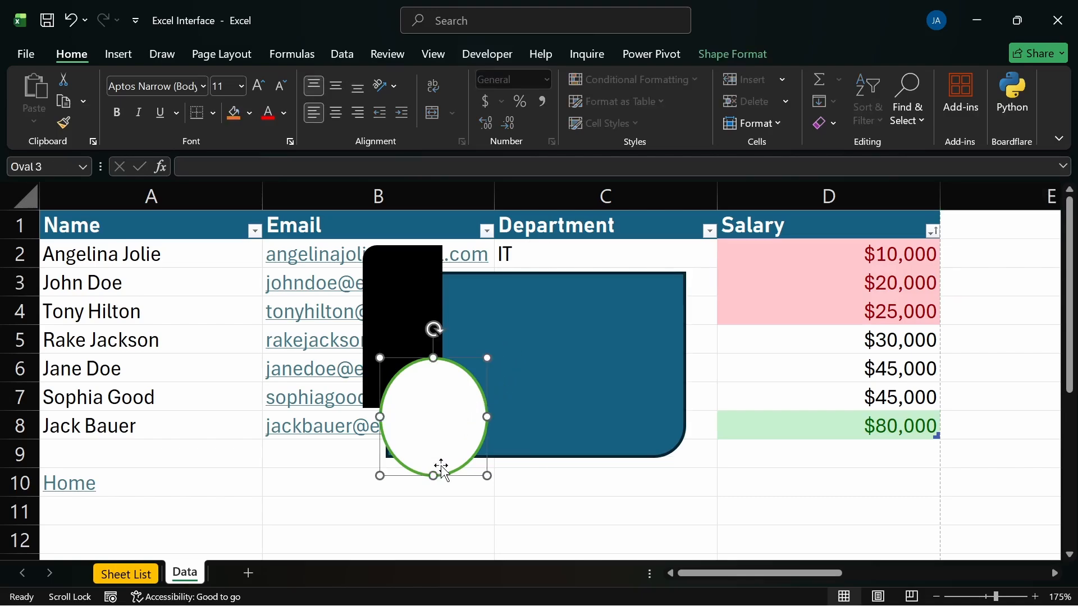
key(Delete)
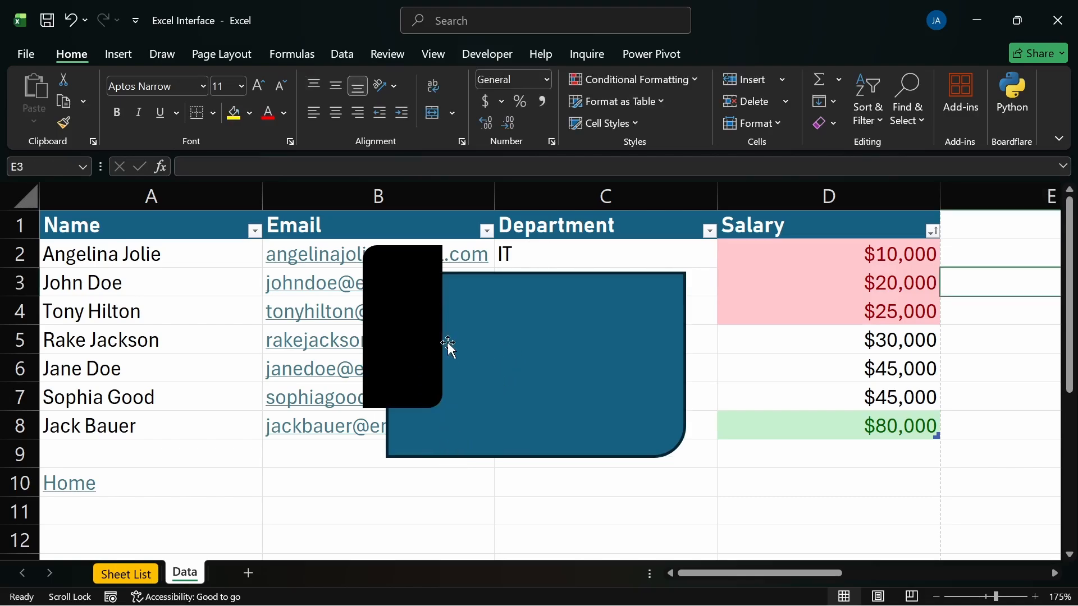
click(387, 352)
key(Delete)
click(472, 370)
key(Delete)
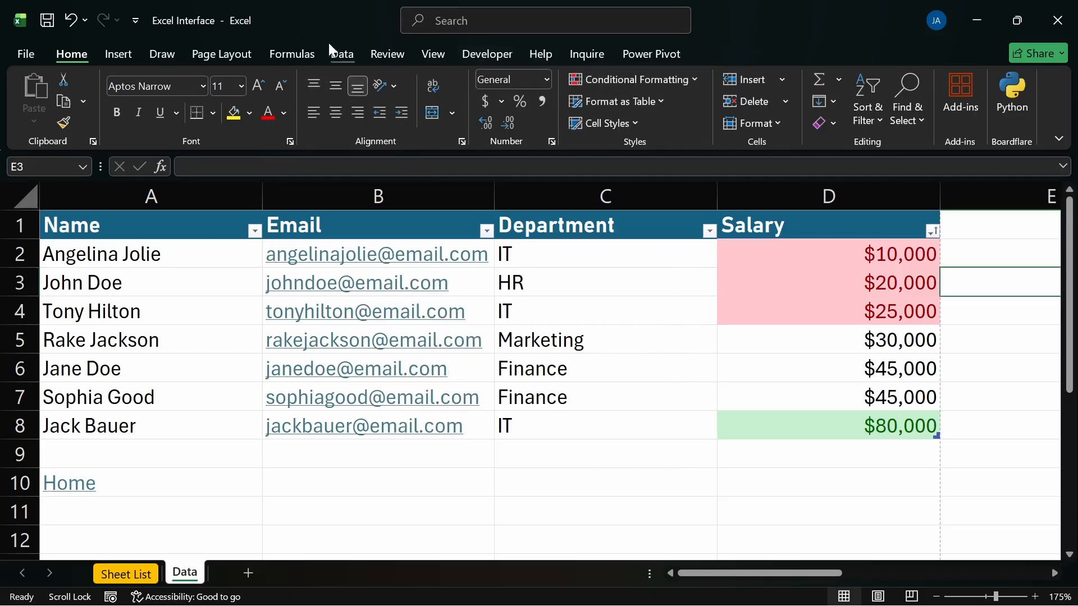
Review the options for aligning, distributing and snapping objects on the Data sheet
click(245, 52)
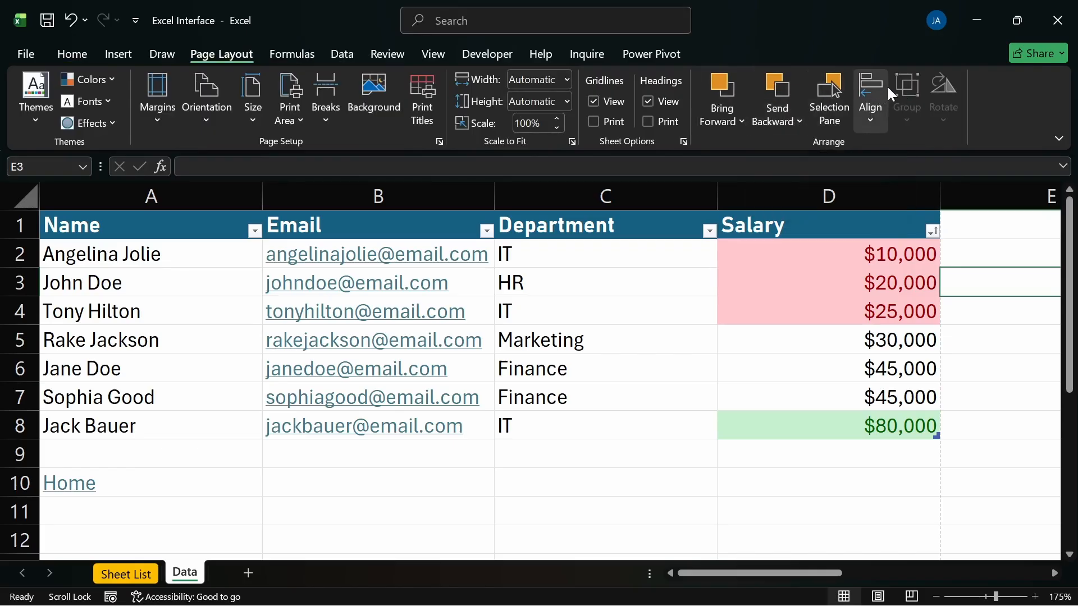
click(871, 122)
click(871, 121)
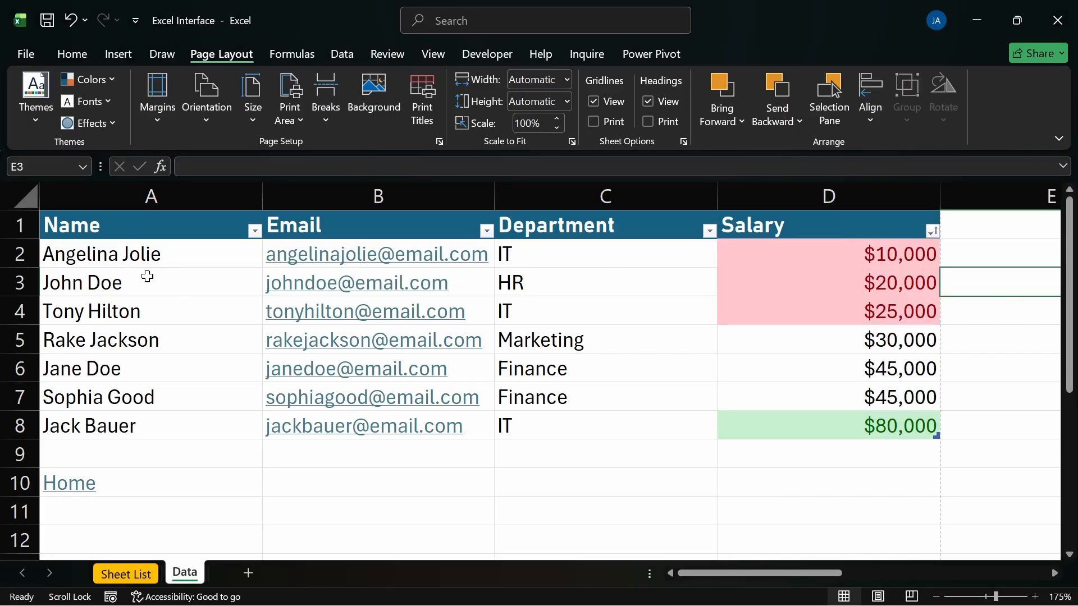
click(872, 110)
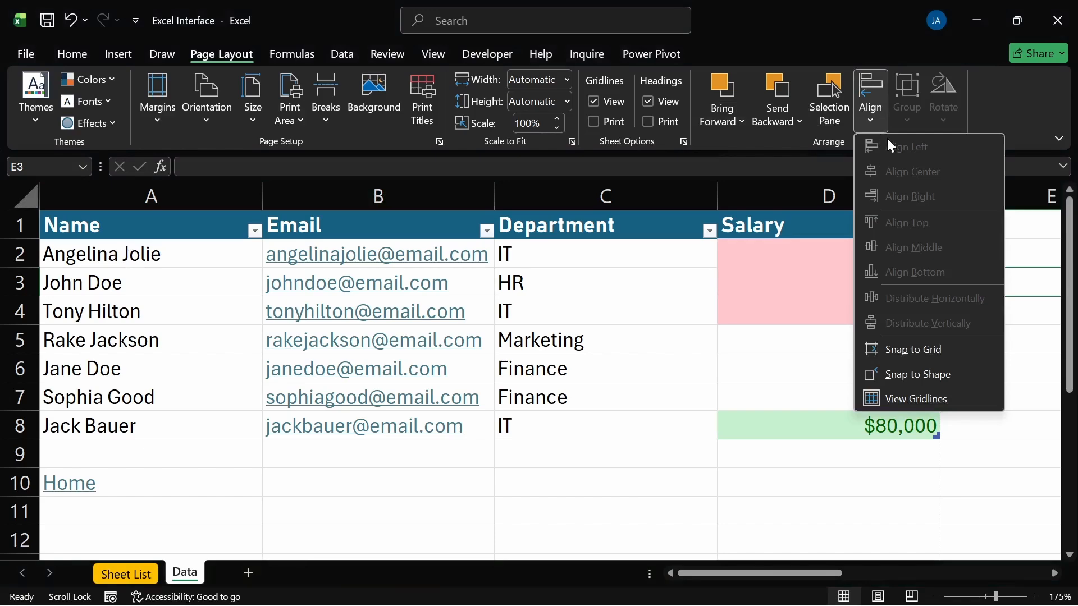
click(598, 465)
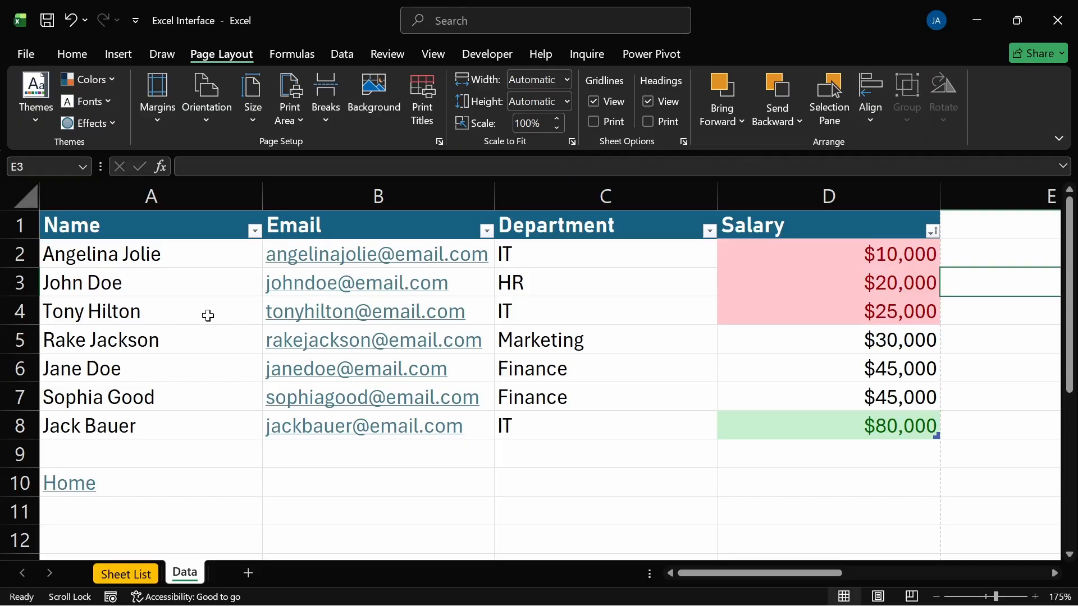
Examine the Insert Function dialog for cell E3 without inserting a function, and compare the editing commands with the function library
click(288, 54)
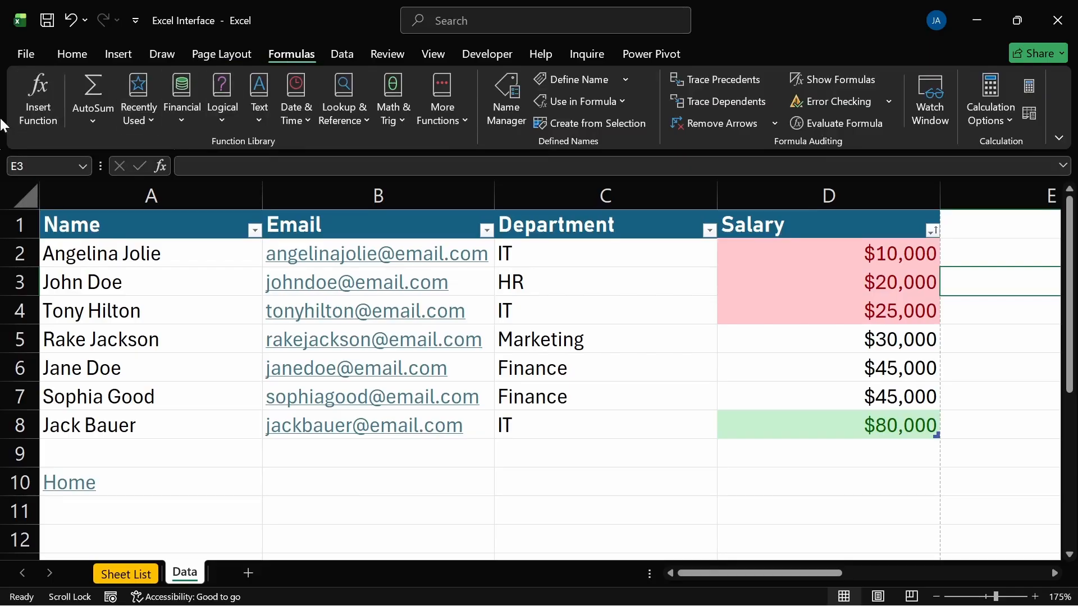
click(41, 98)
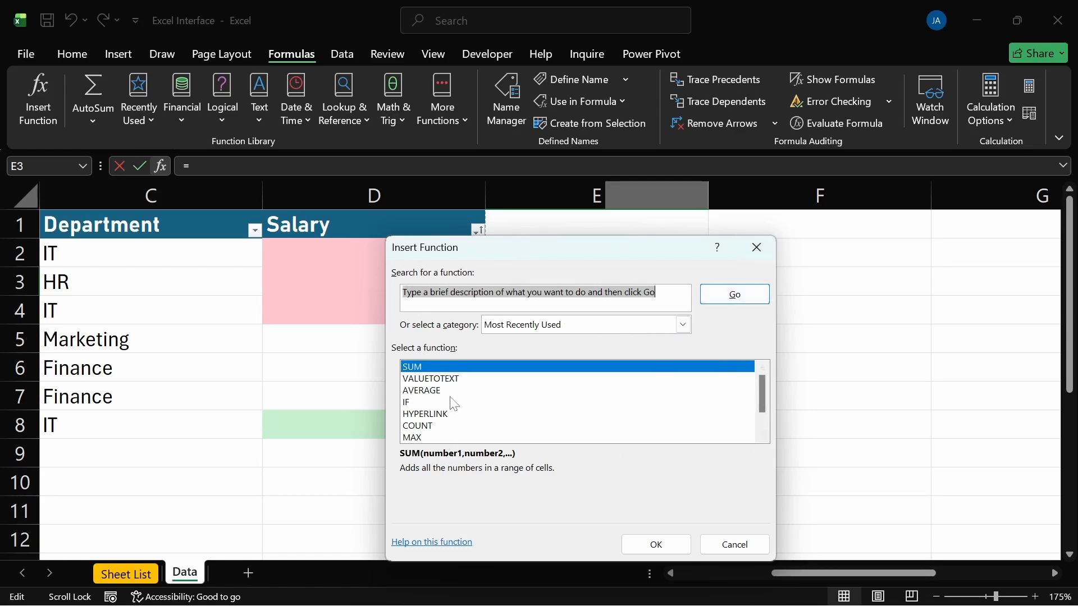
click(756, 245)
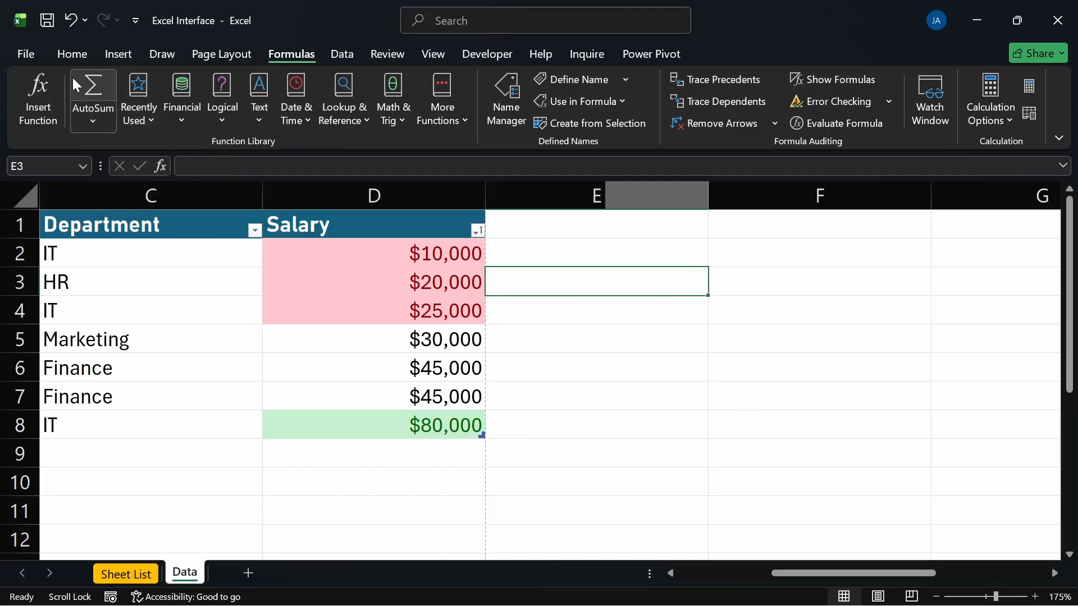
click(73, 53)
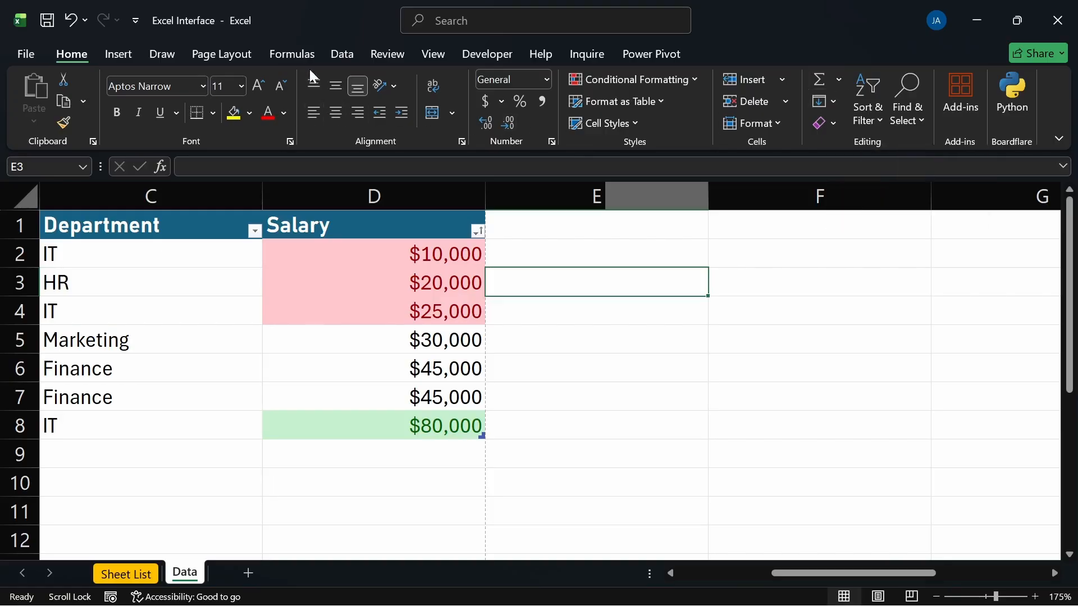
click(292, 55)
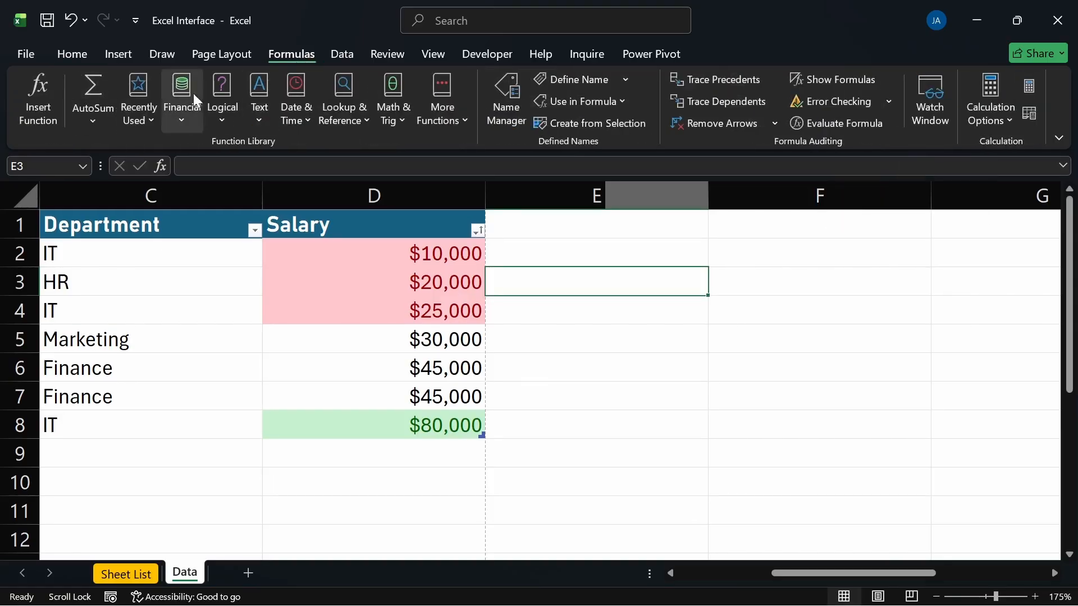
Look through the recently used, Financial, Logical and Text function lists
click(146, 127)
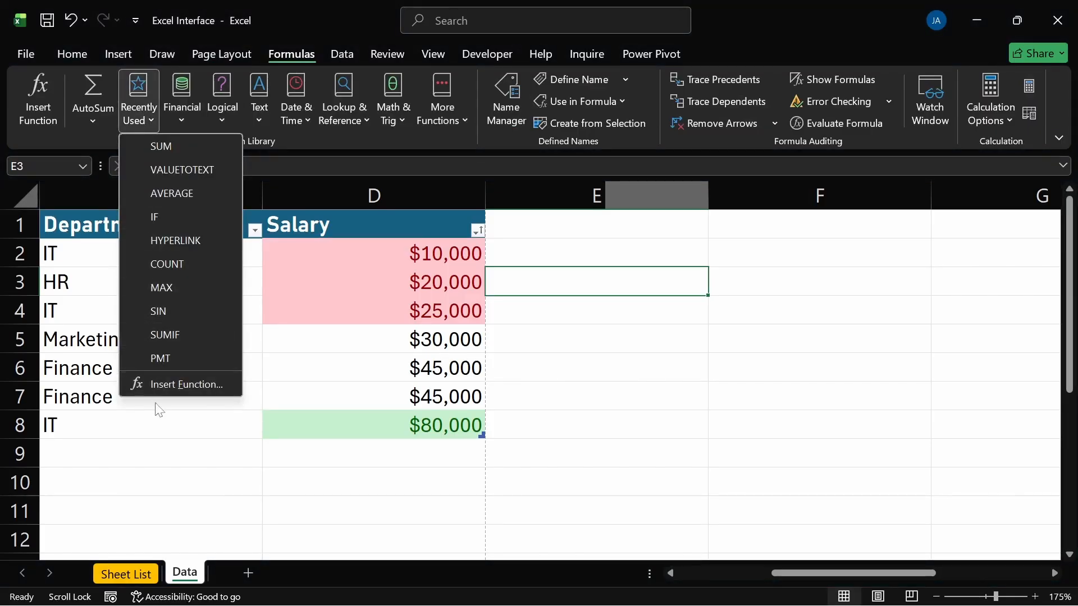
click(170, 447)
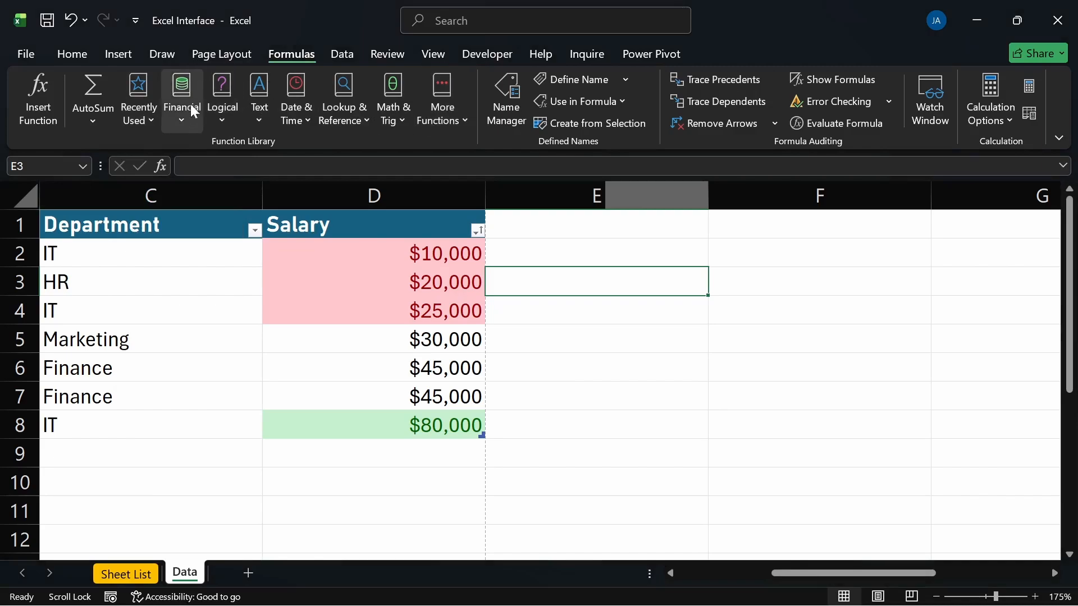
click(184, 121)
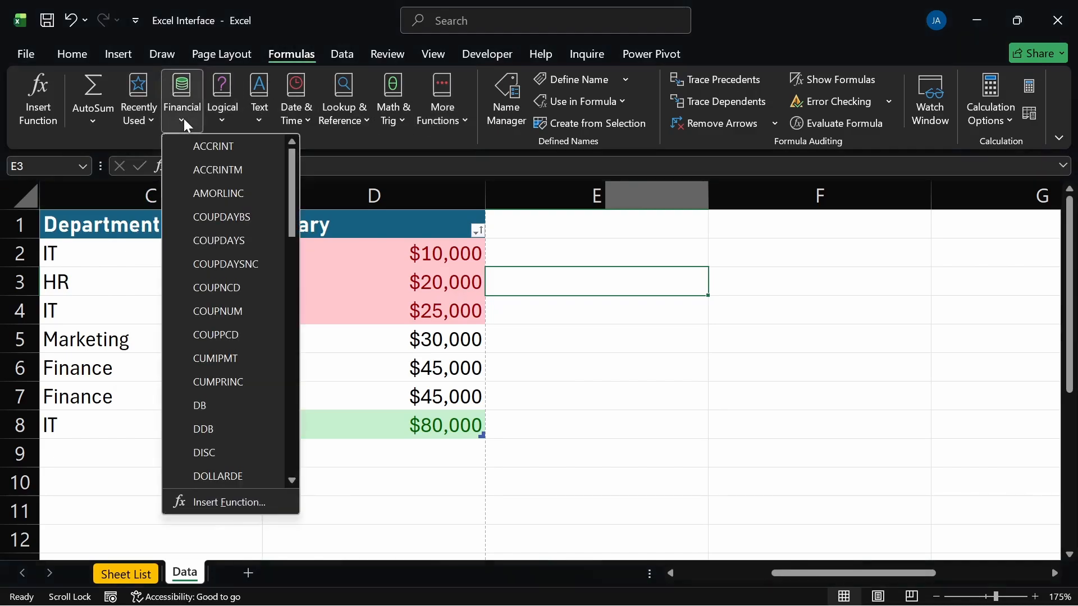
click(224, 124)
click(252, 122)
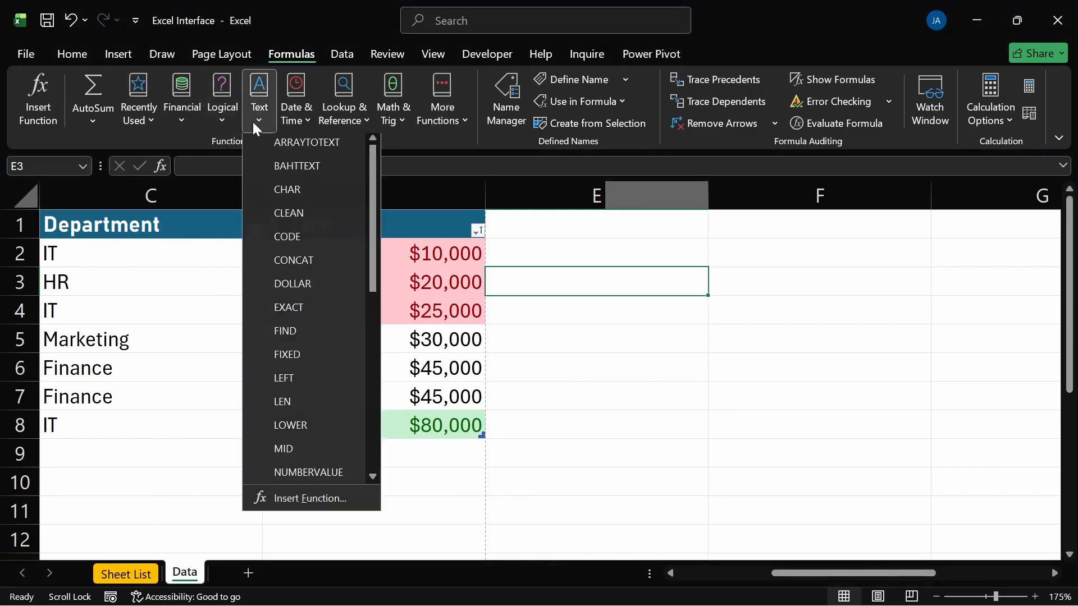
Browse the whole list of Date & Time functions and close it without inserting one
click(297, 119)
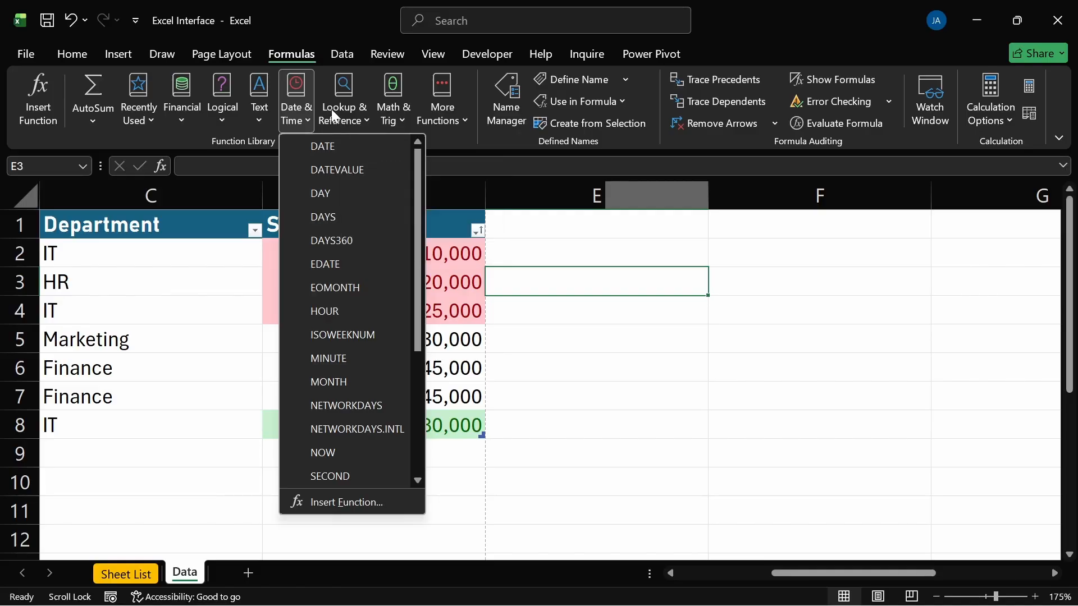
scroll(329, 342, down, 3)
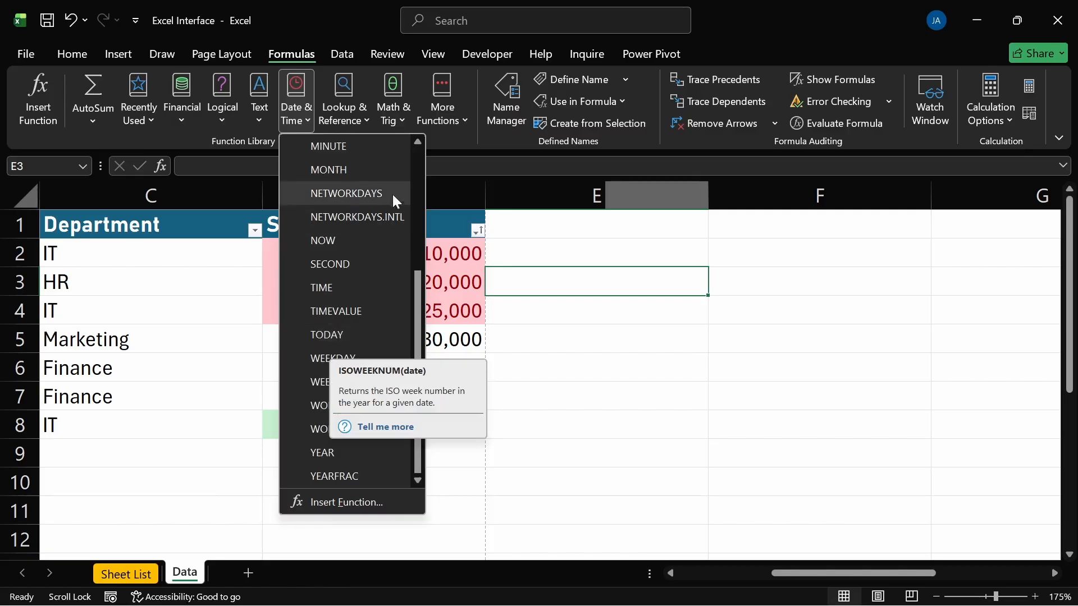
scroll(412, 181, up, 2)
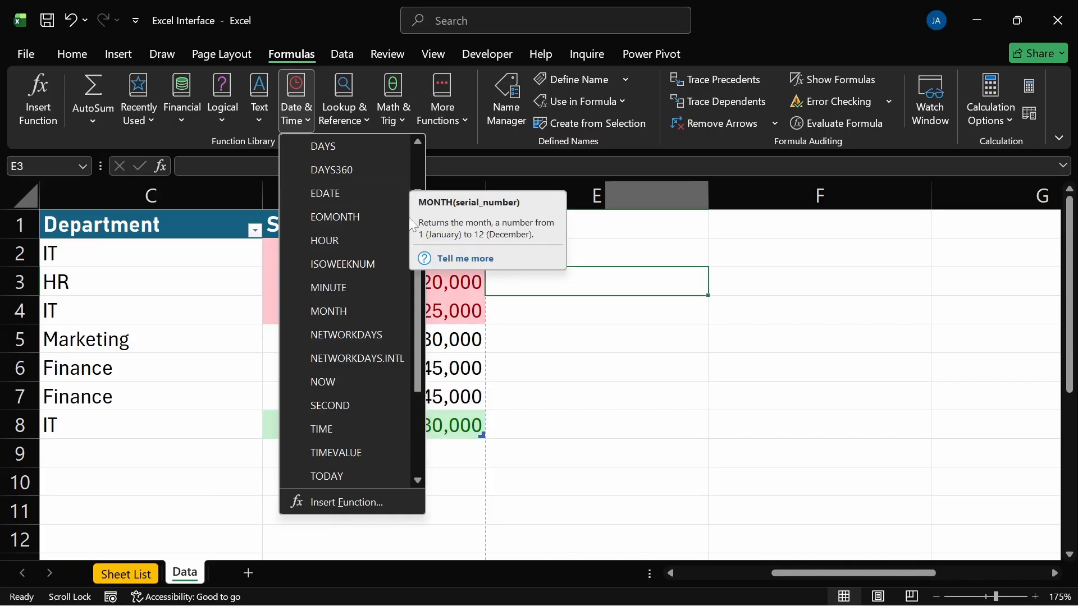
scroll(422, 324, up, 1)
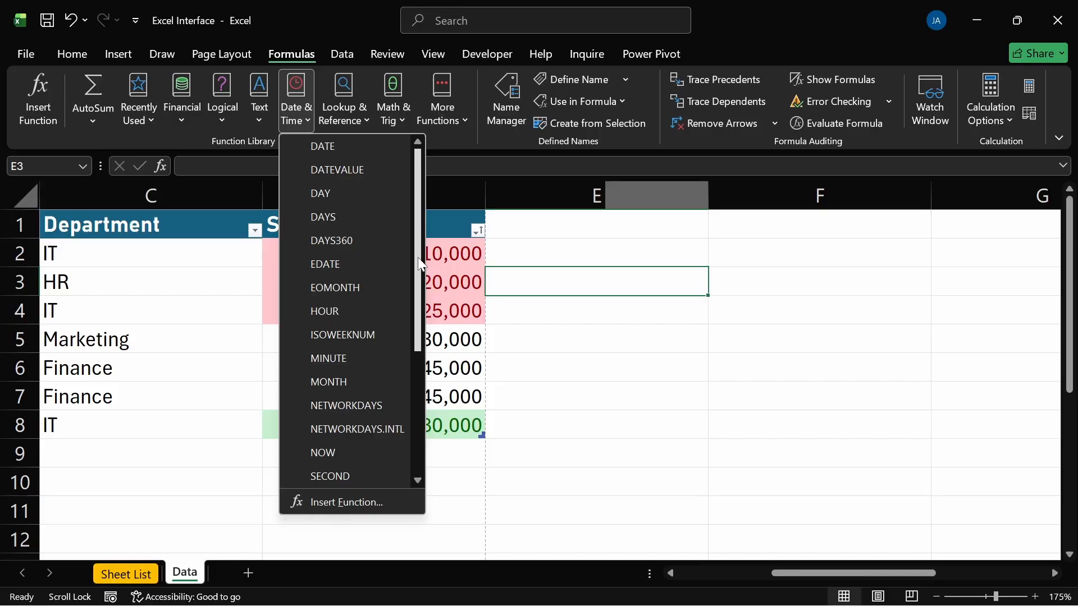
click(194, 269)
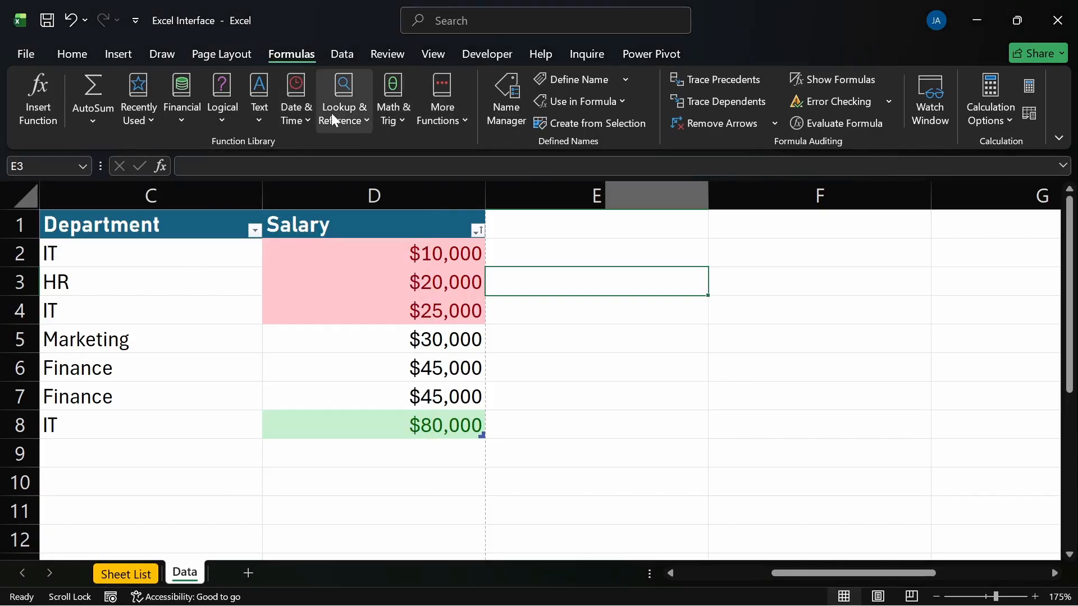
Browse the whole list of Lookup & Reference functions and close it without inserting one
click(349, 119)
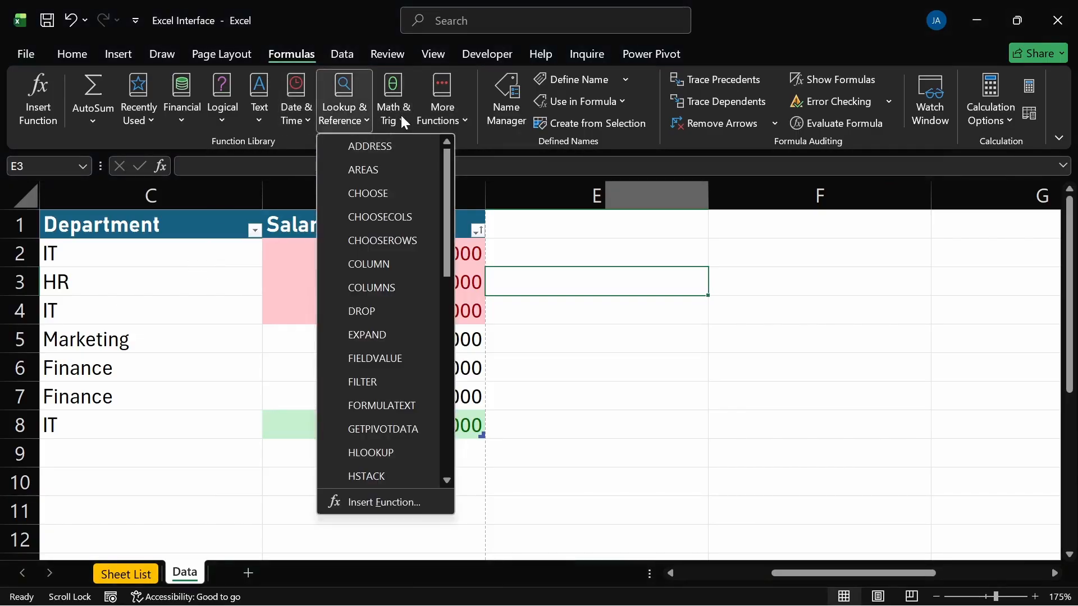
click(400, 117)
click(364, 114)
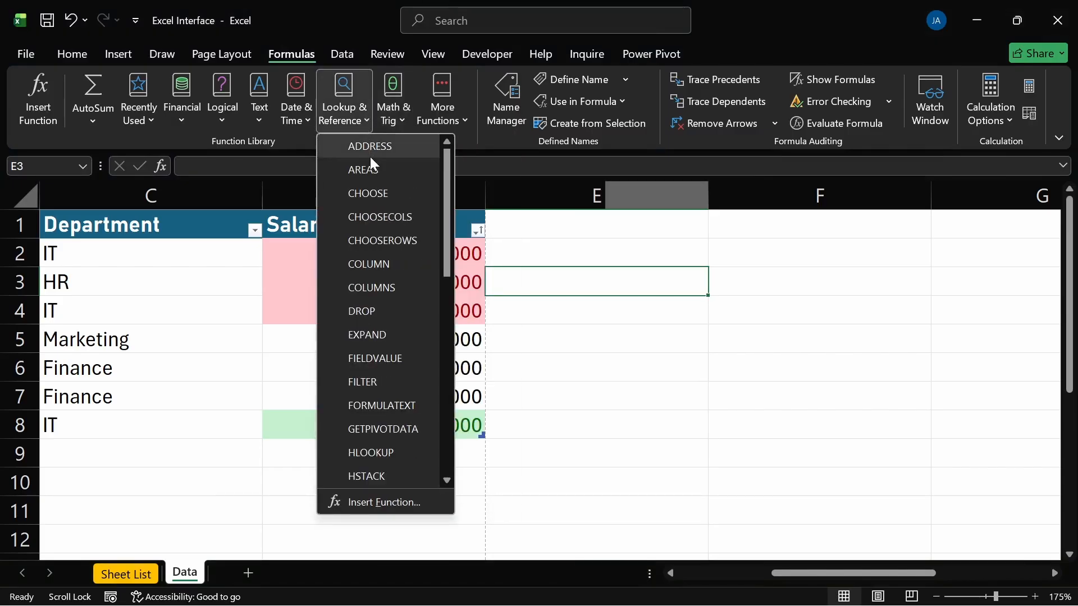
scroll(370, 156, down, 5)
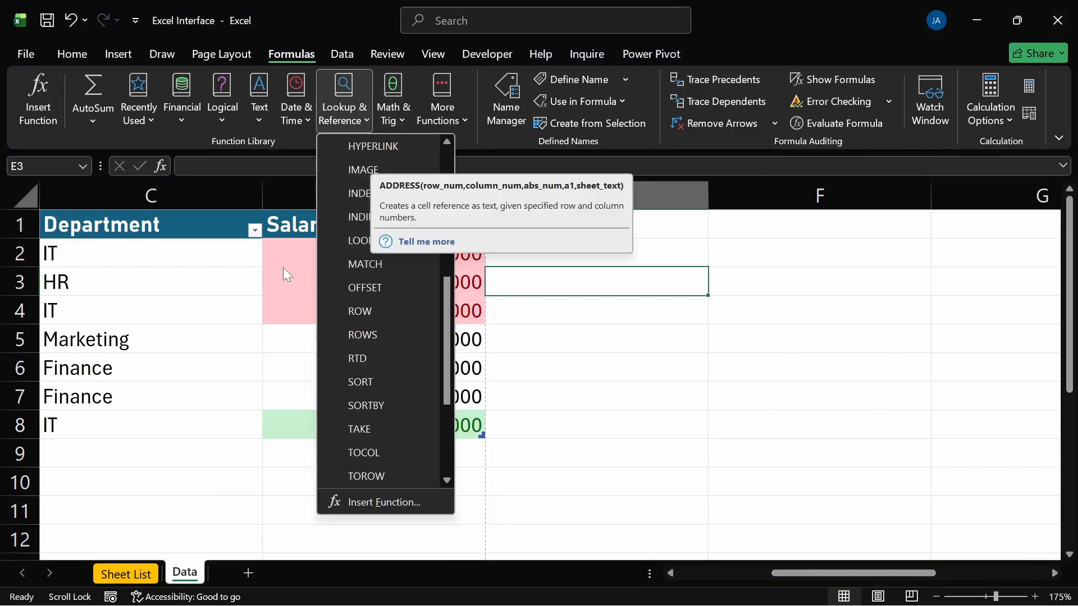
click(226, 274)
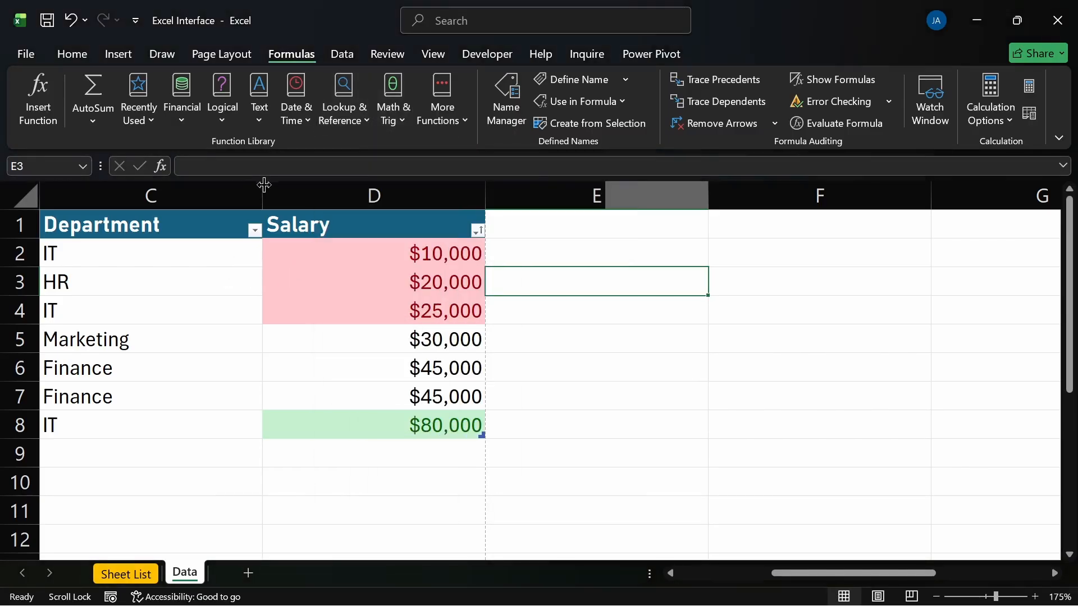
click(337, 115)
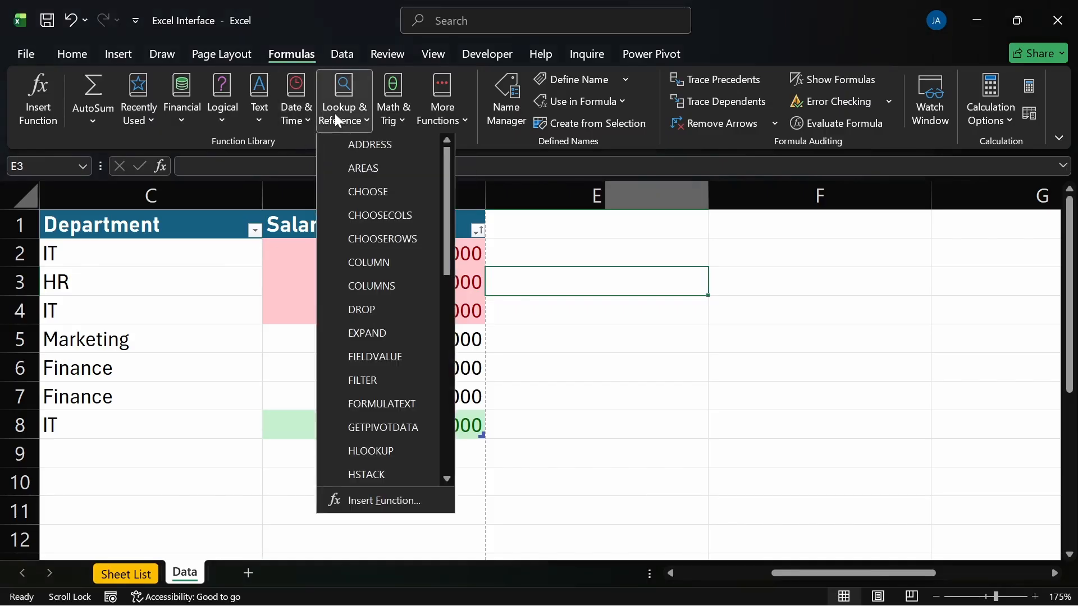
scroll(416, 267, down, 7)
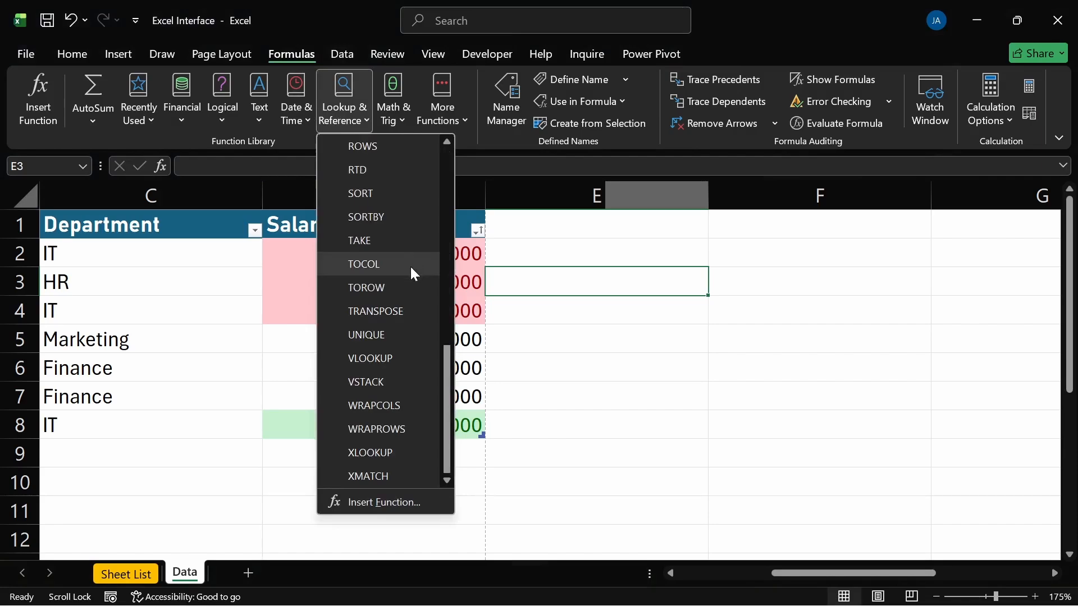
scroll(410, 268, up, 2)
scroll(410, 268, down, 2)
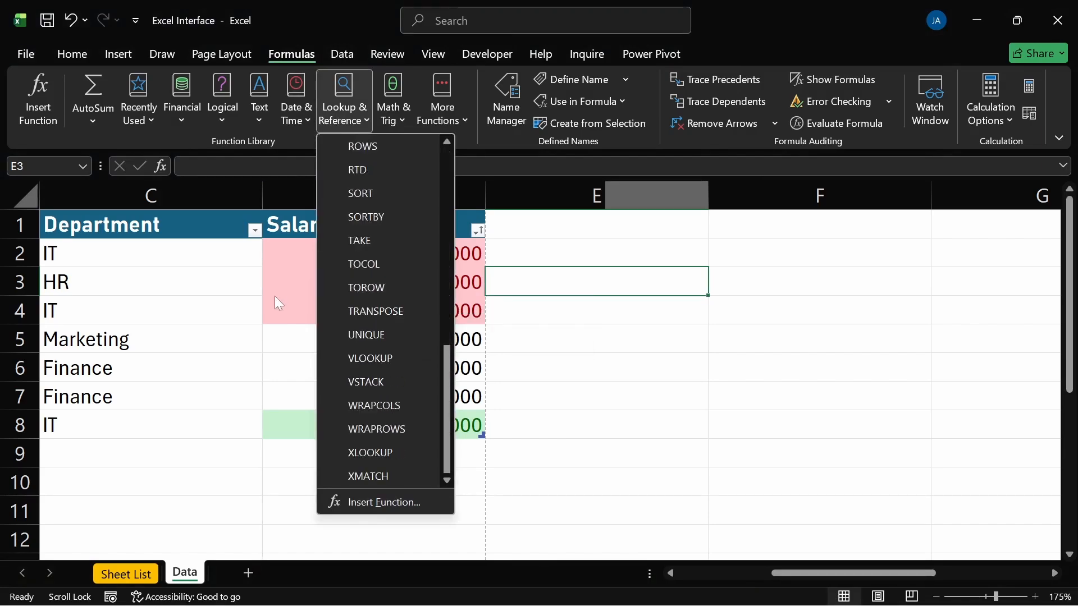
click(199, 293)
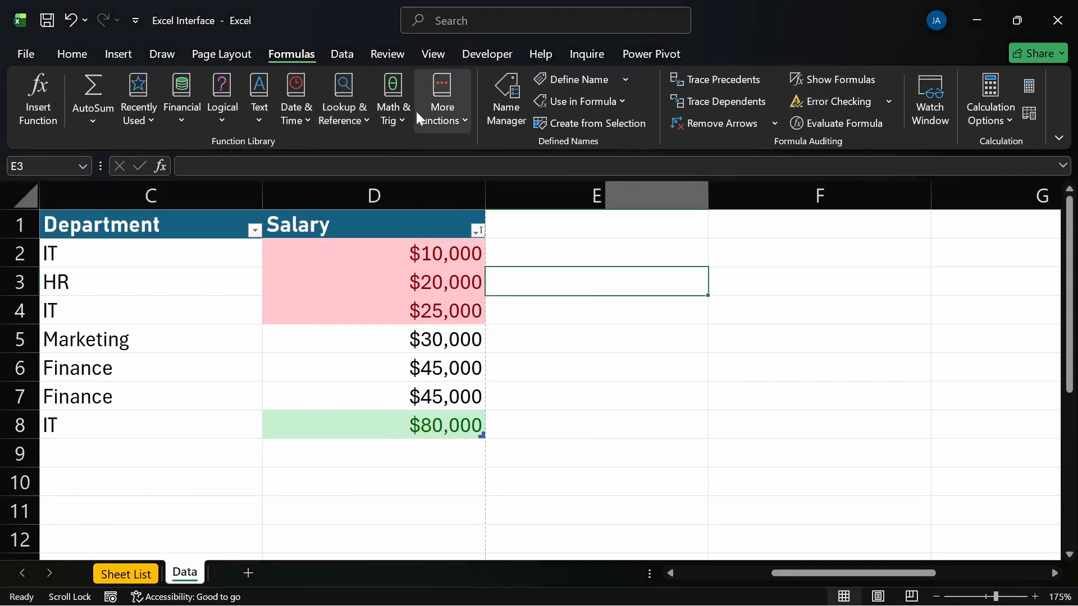
Look through the additional function categories and view the Web functions in the Insert Function dialog without inserting one
click(453, 122)
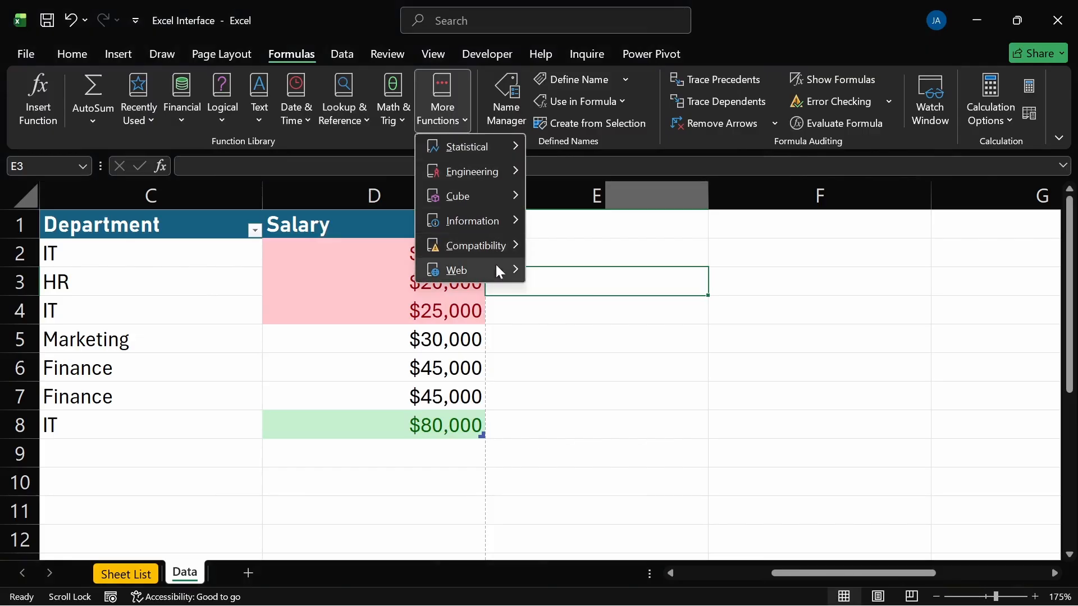
mouse_move(496, 268)
click(531, 335)
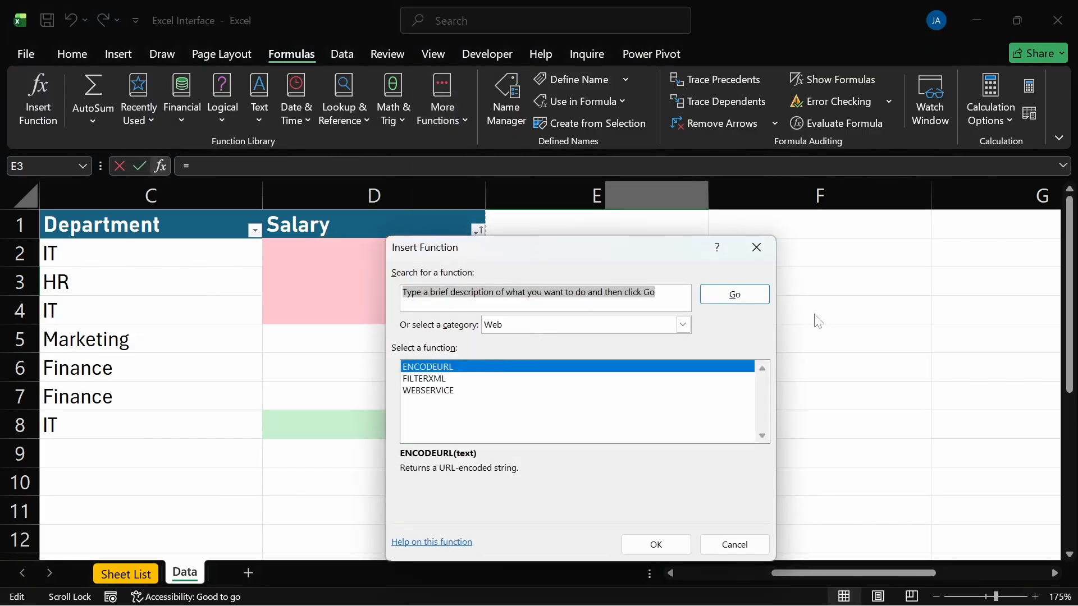
click(757, 248)
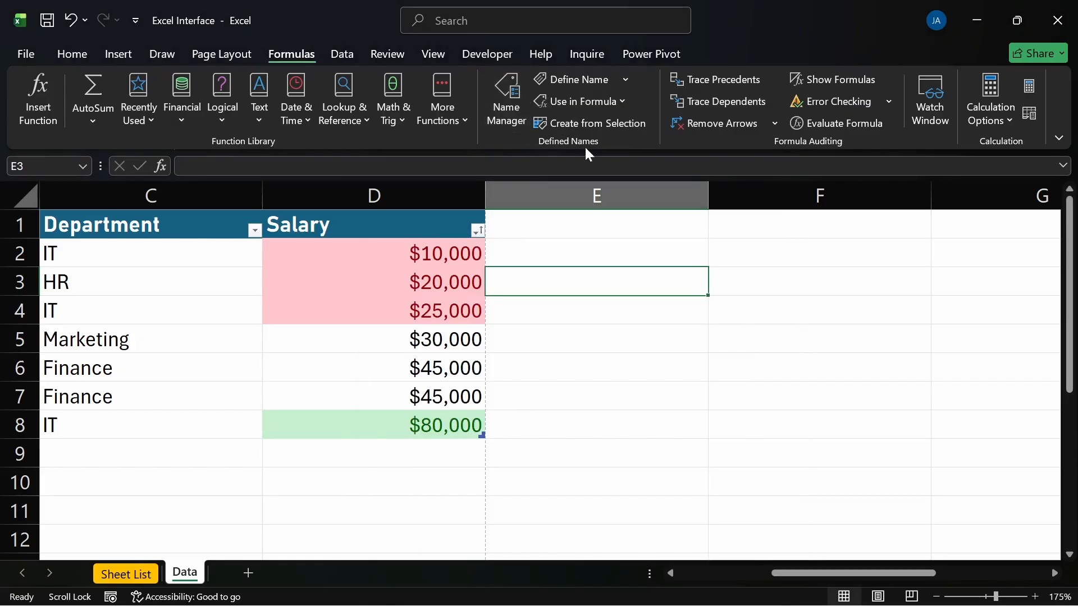
Check the workbook's list of defined names without choosing one, and return to salary cell D2
click(83, 167)
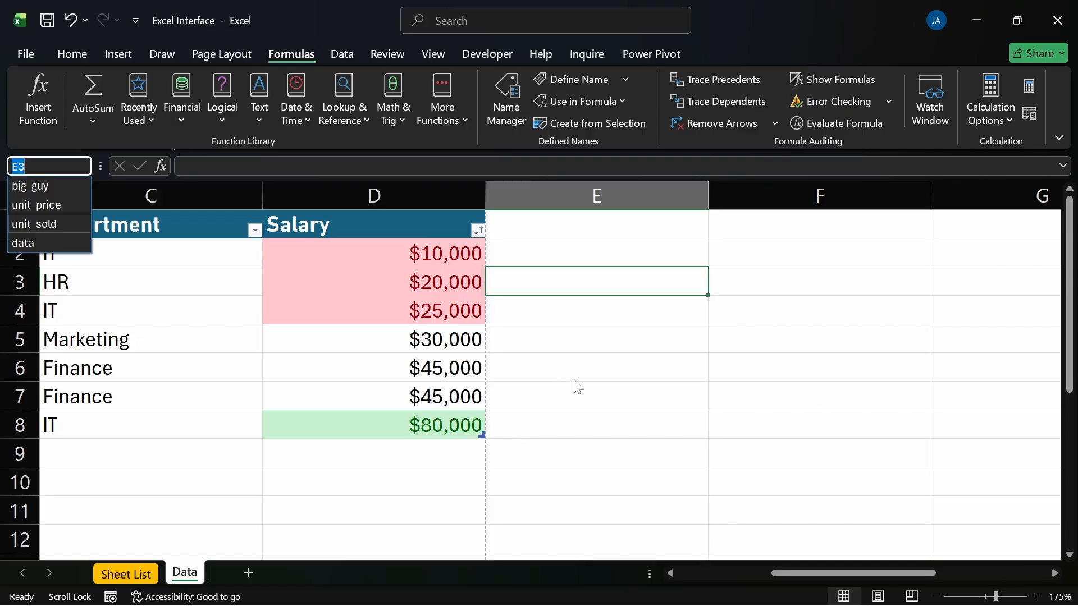
key(Escape)
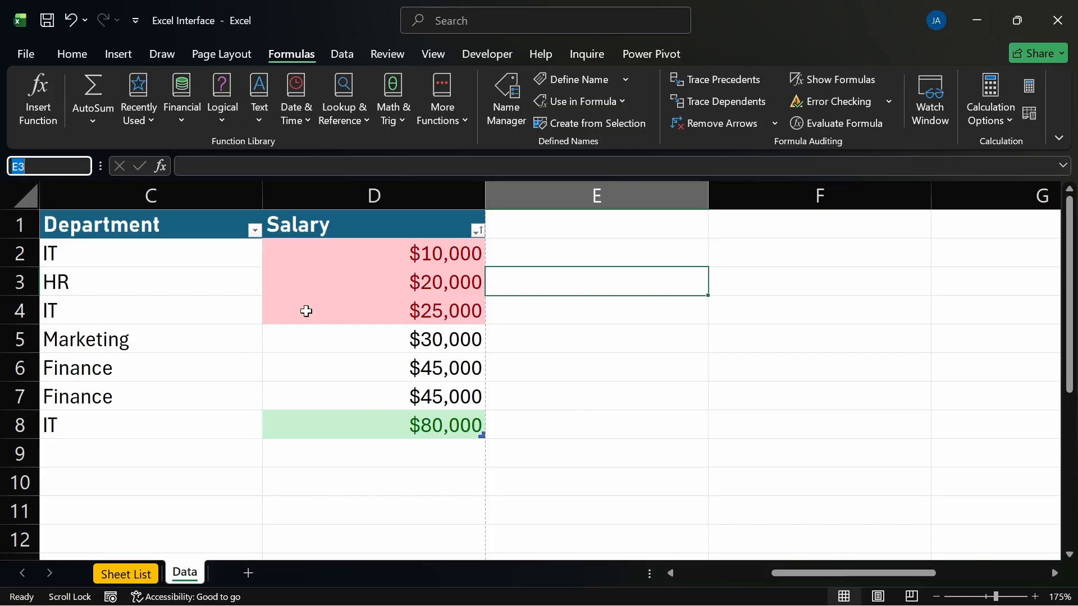
click(351, 249)
click(352, 249)
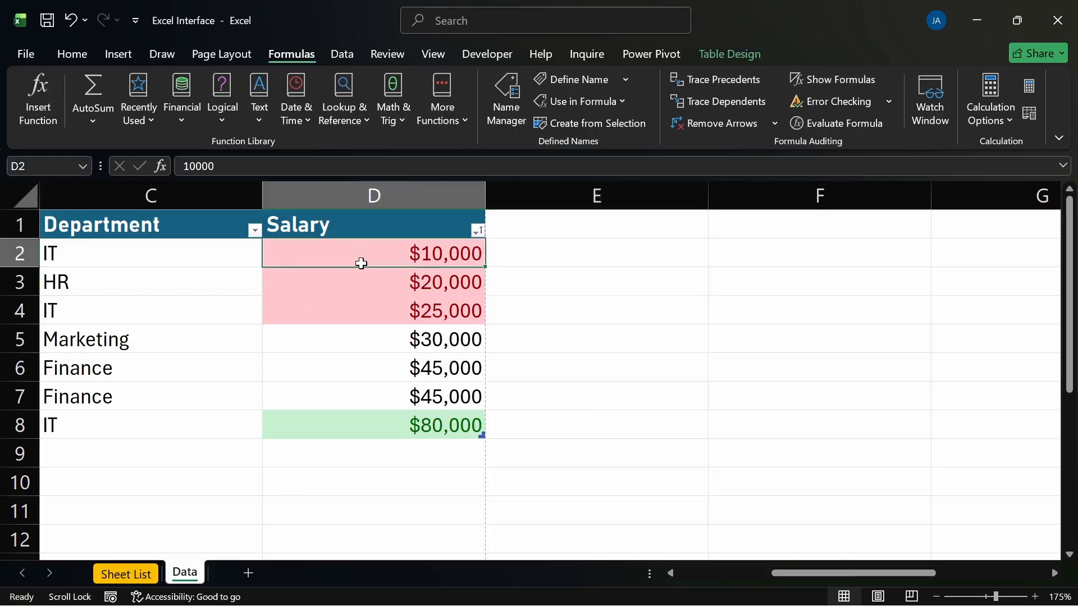
Show the staff table from its Name column and select the first salary cell, D2
click(131, 256)
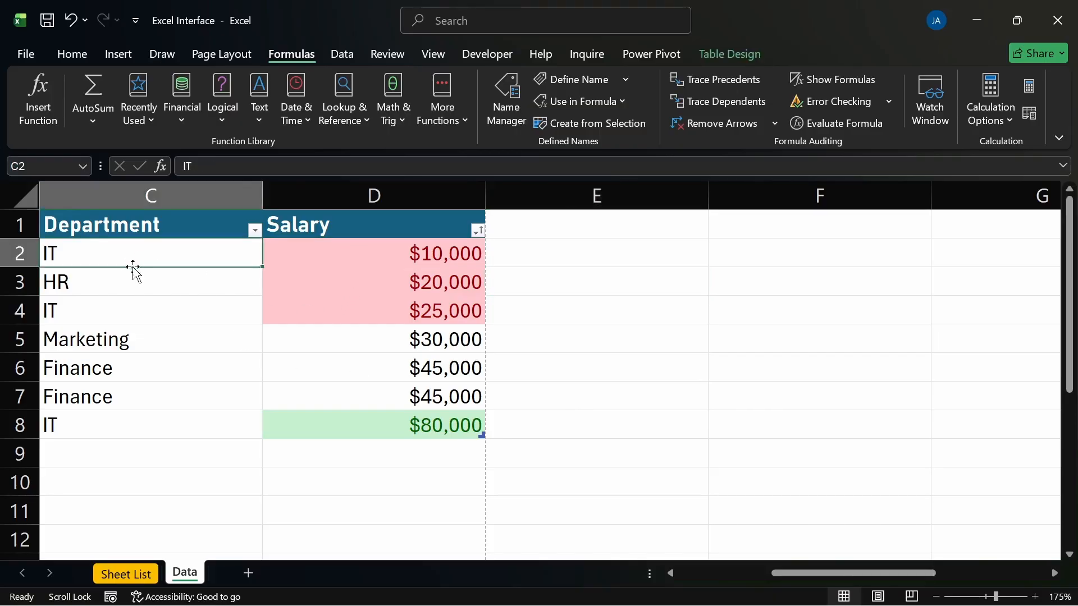
scroll(129, 301, left, 3)
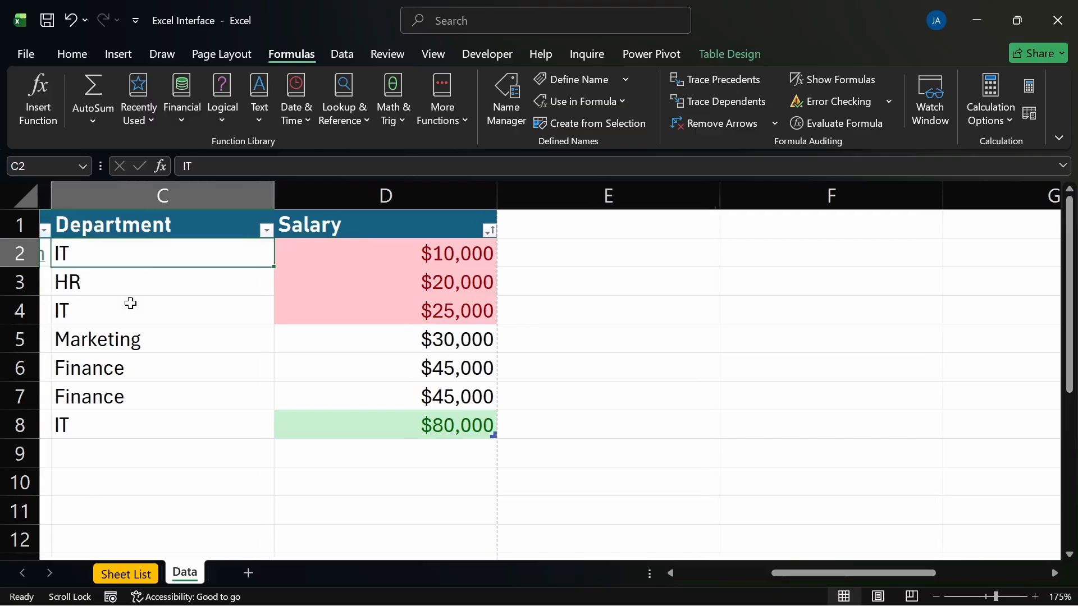
scroll(120, 289, left, 5)
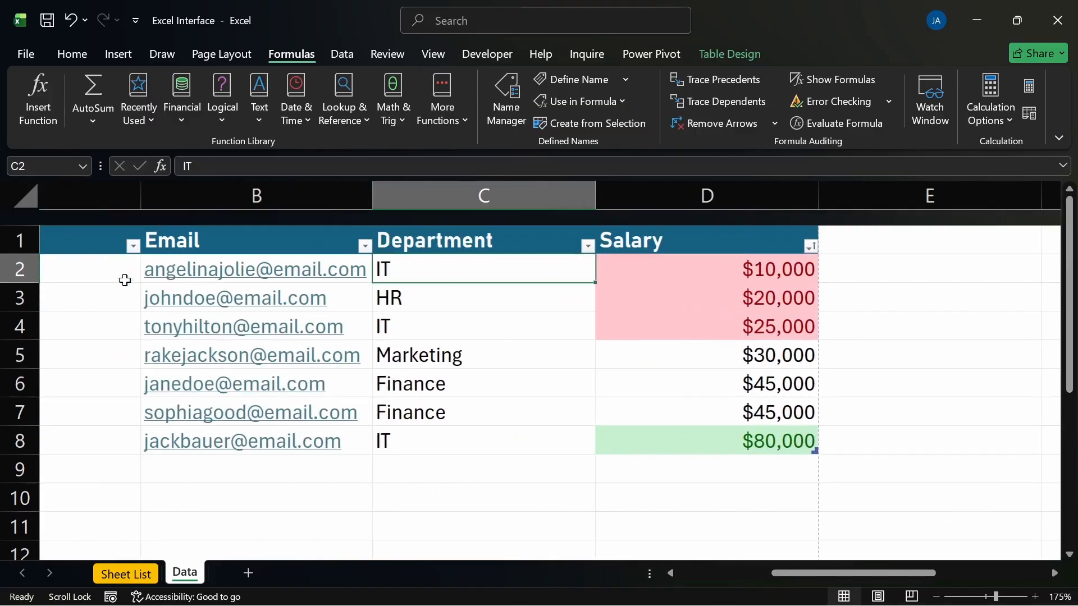
scroll(115, 268, left, 2)
click(124, 274)
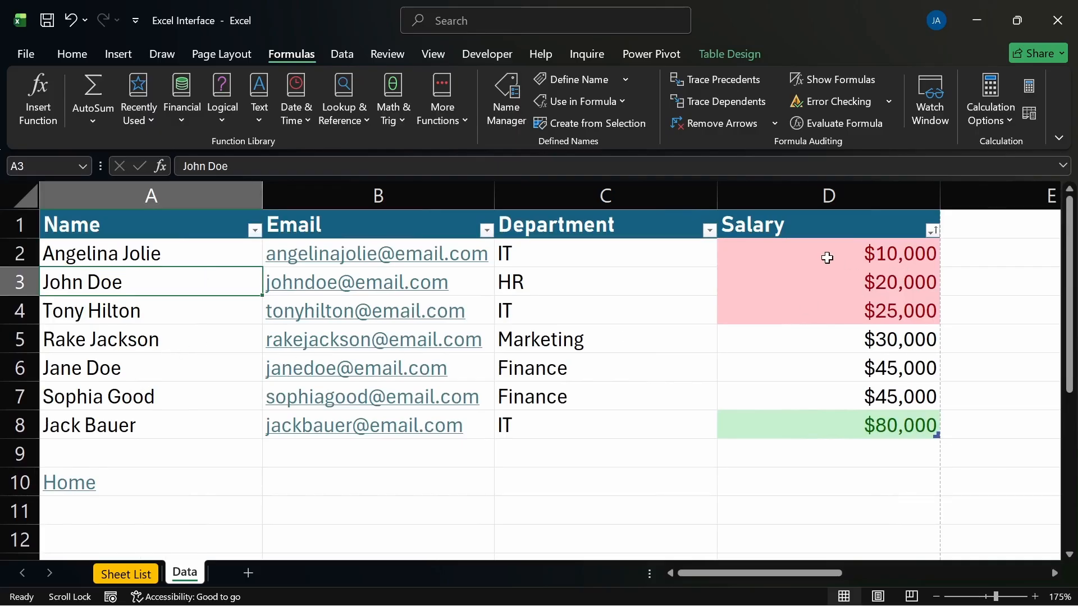
click(827, 258)
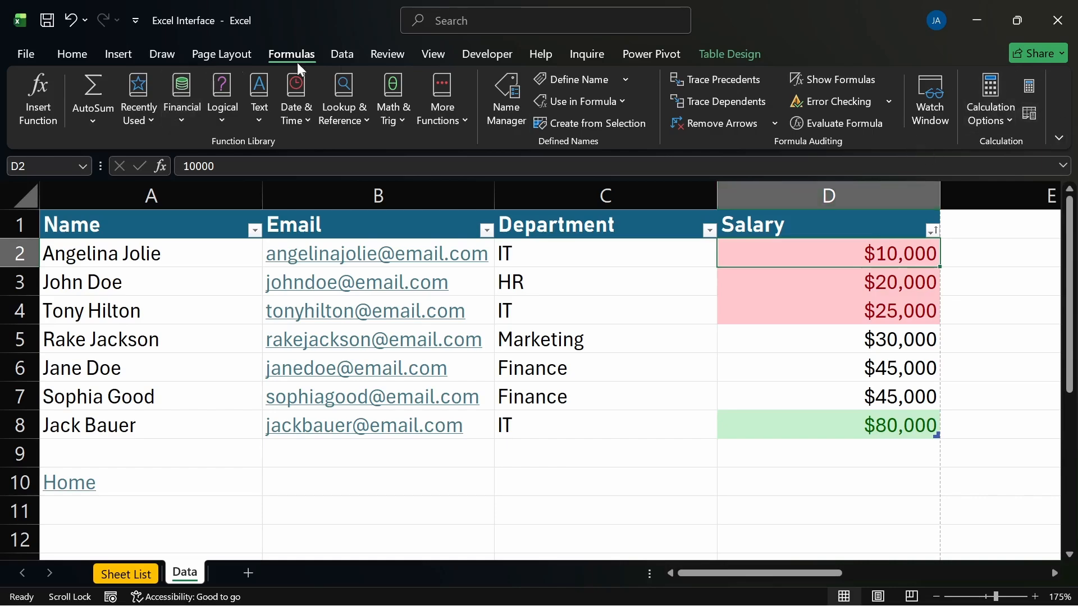
Examine the file types that data can be imported from, including Text/CSV, PDF and folders, without importing anything
click(344, 54)
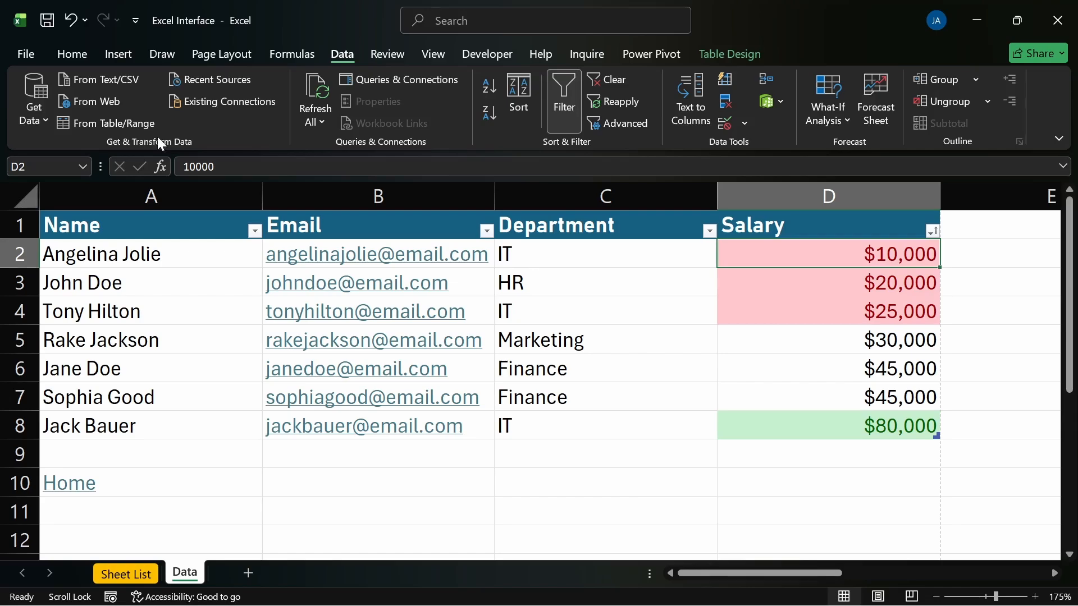
click(45, 118)
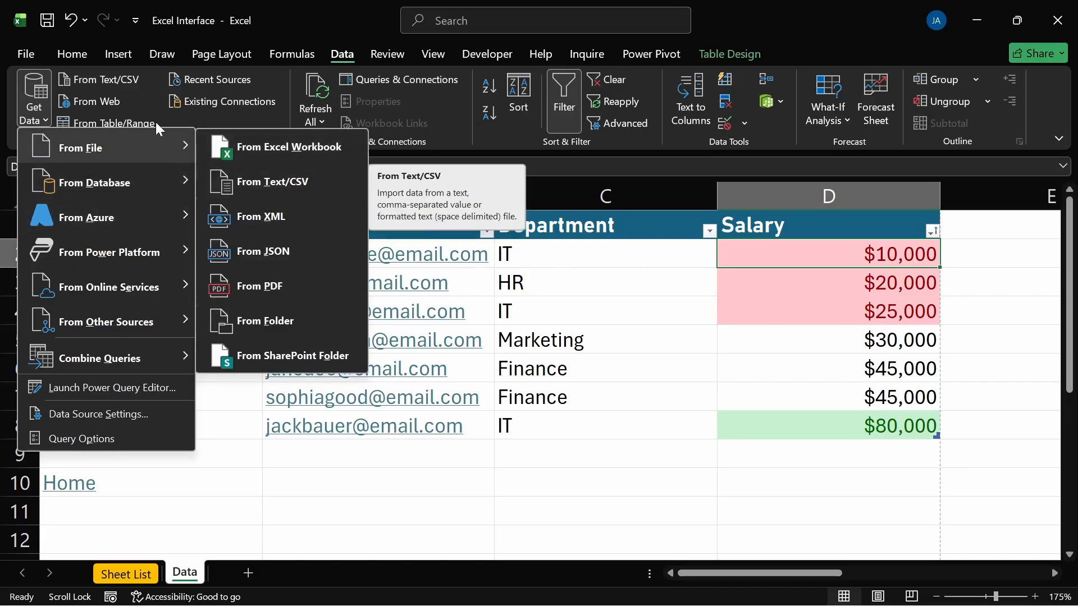
click(123, 78)
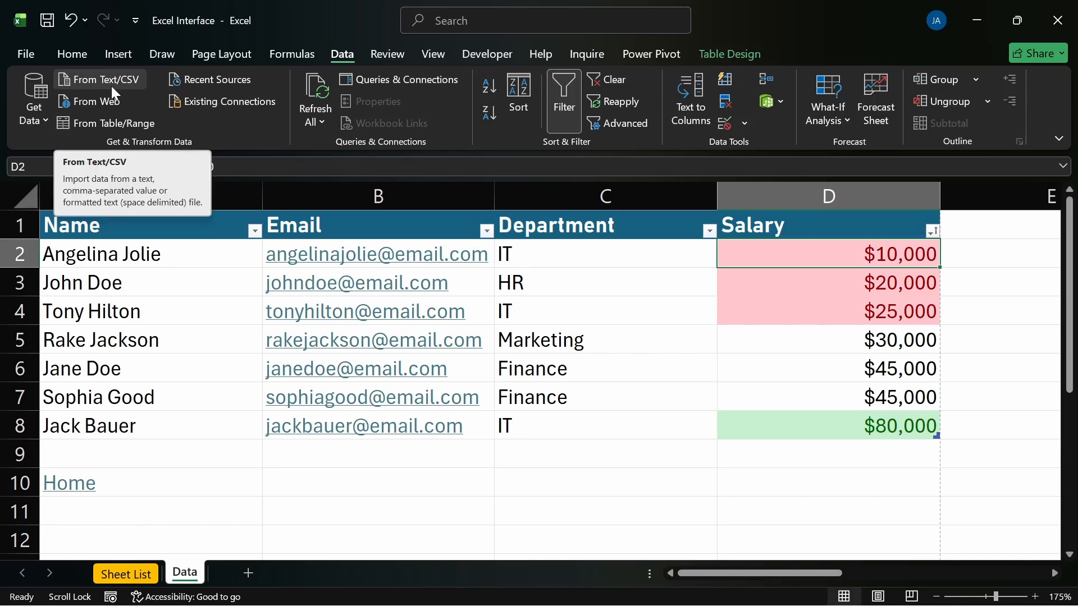
click(46, 116)
mouse_move(102, 147)
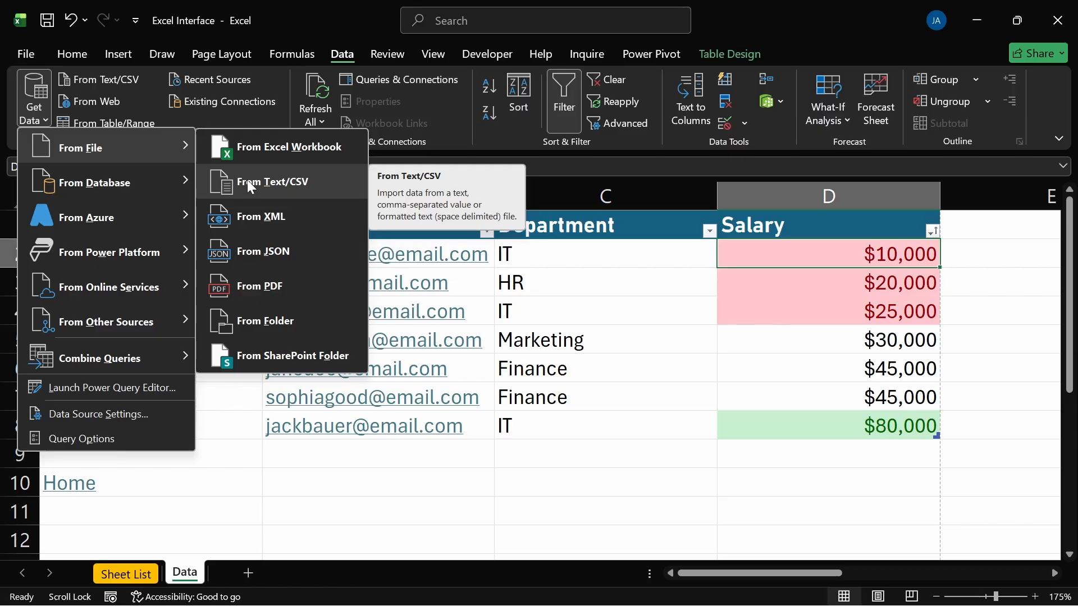
click(272, 457)
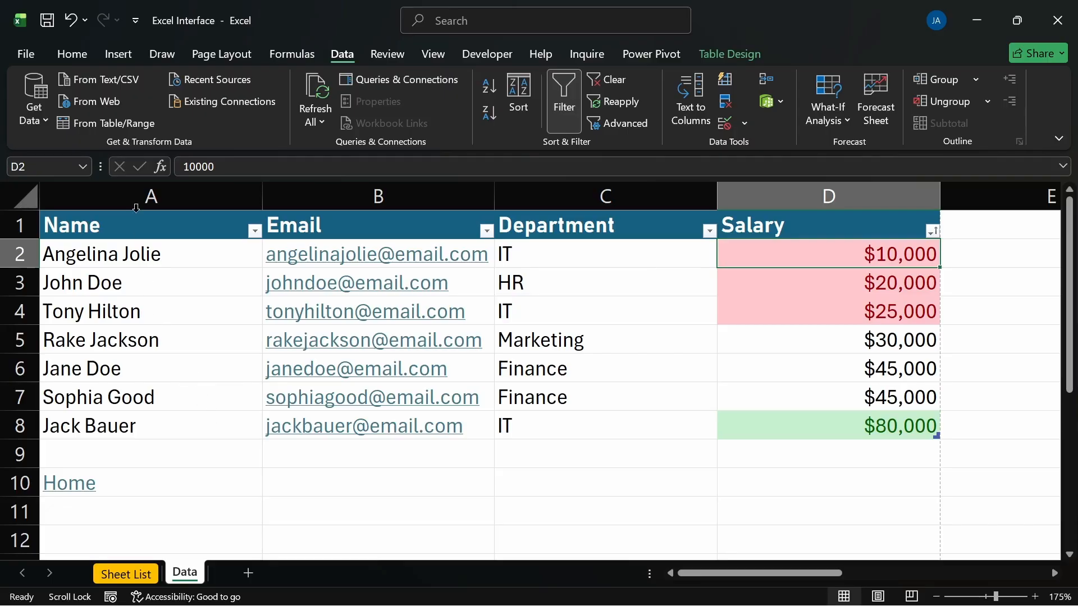
click(44, 116)
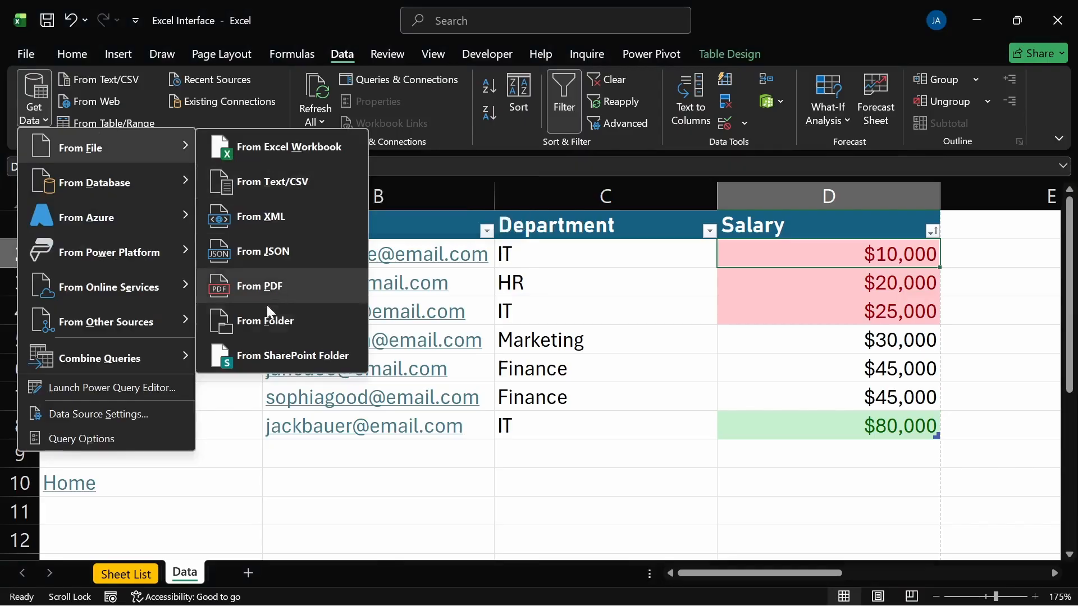
click(254, 482)
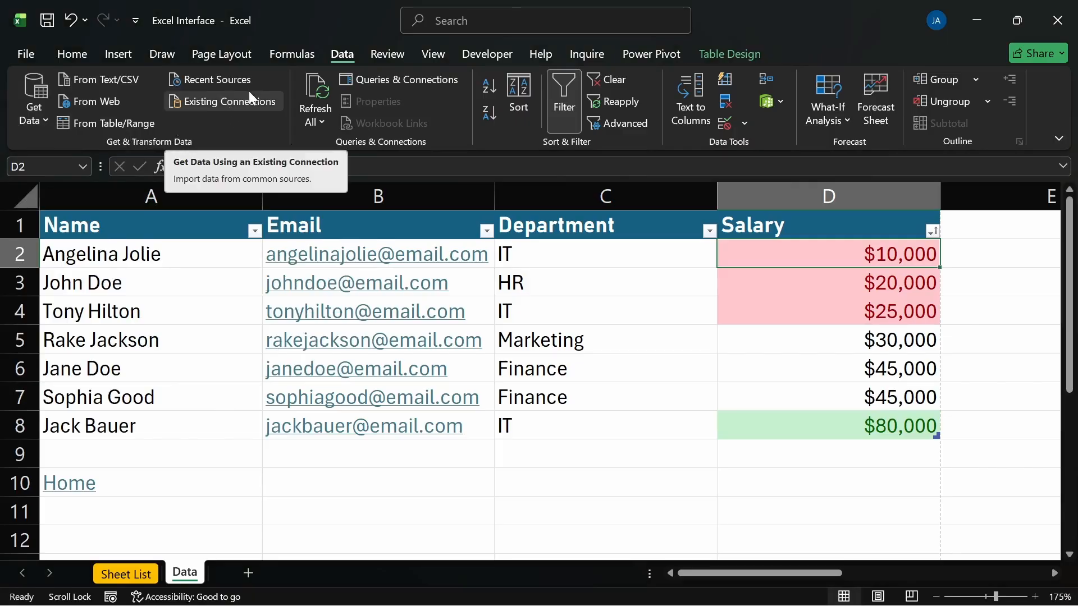
Review the database, online service and other import sources plus the Merge and Append query options, without choosing one
click(26, 90)
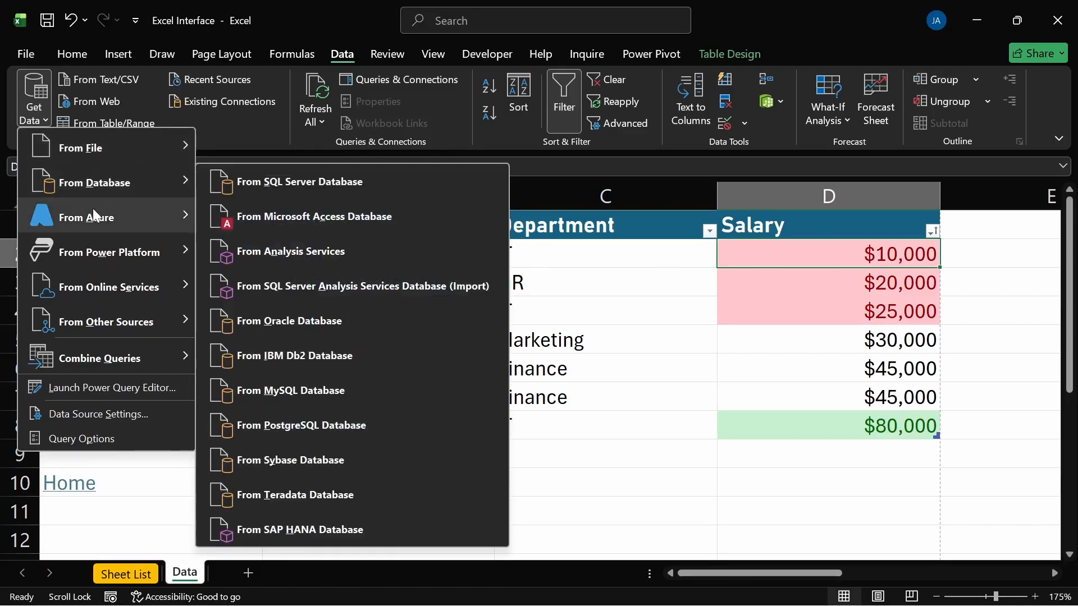
mouse_move(73, 257)
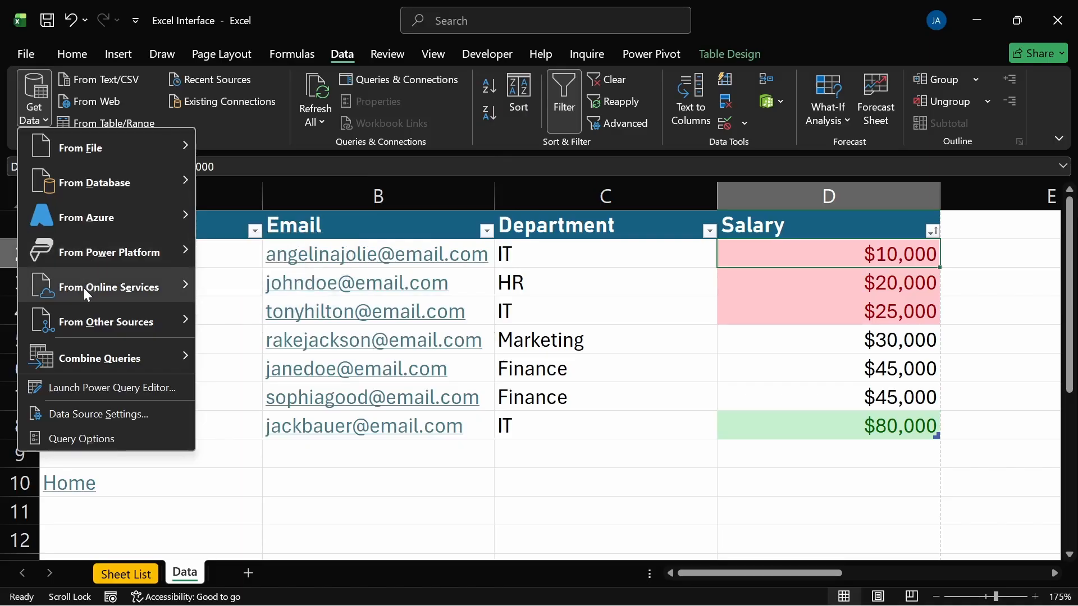
mouse_move(102, 292)
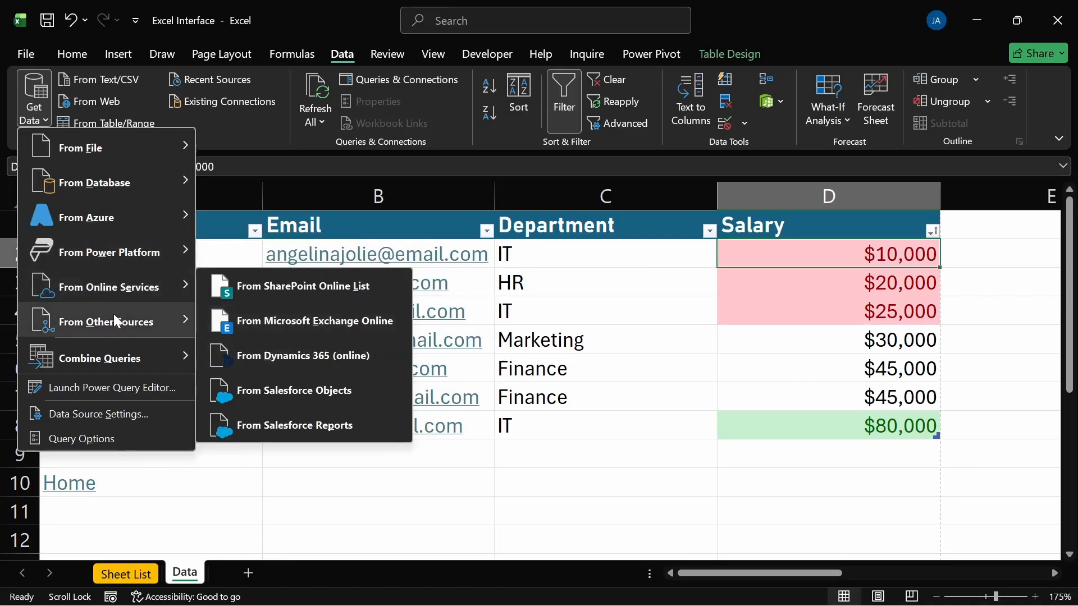
mouse_move(112, 321)
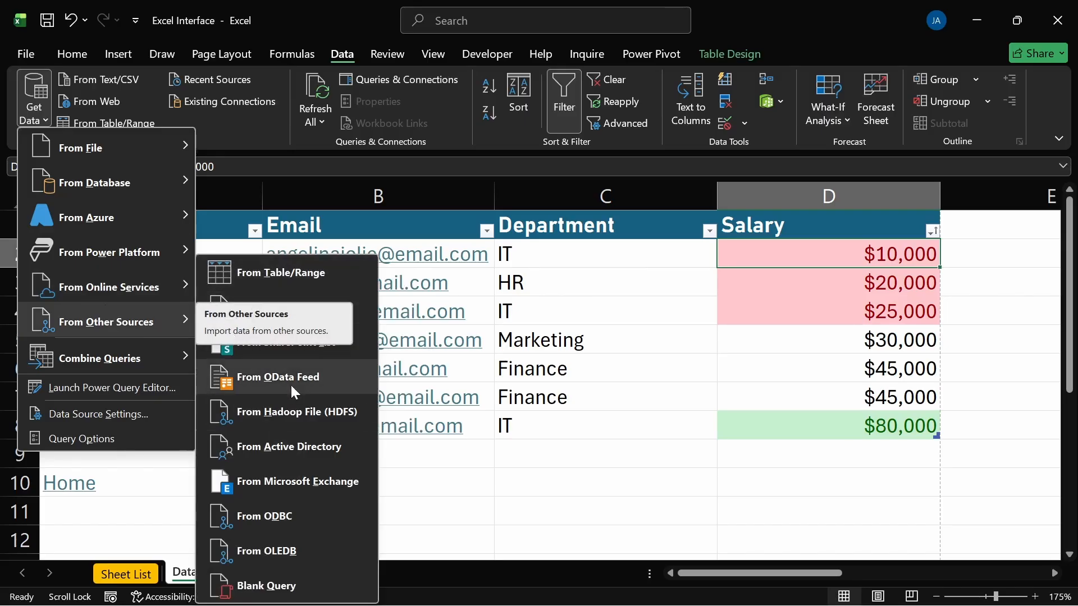
mouse_move(105, 364)
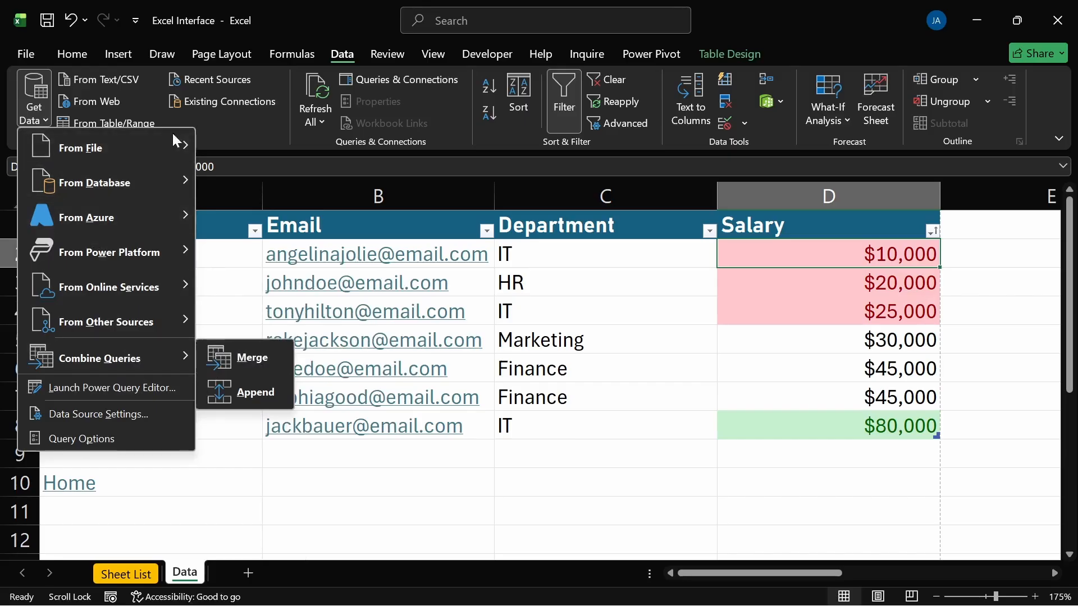
click(231, 134)
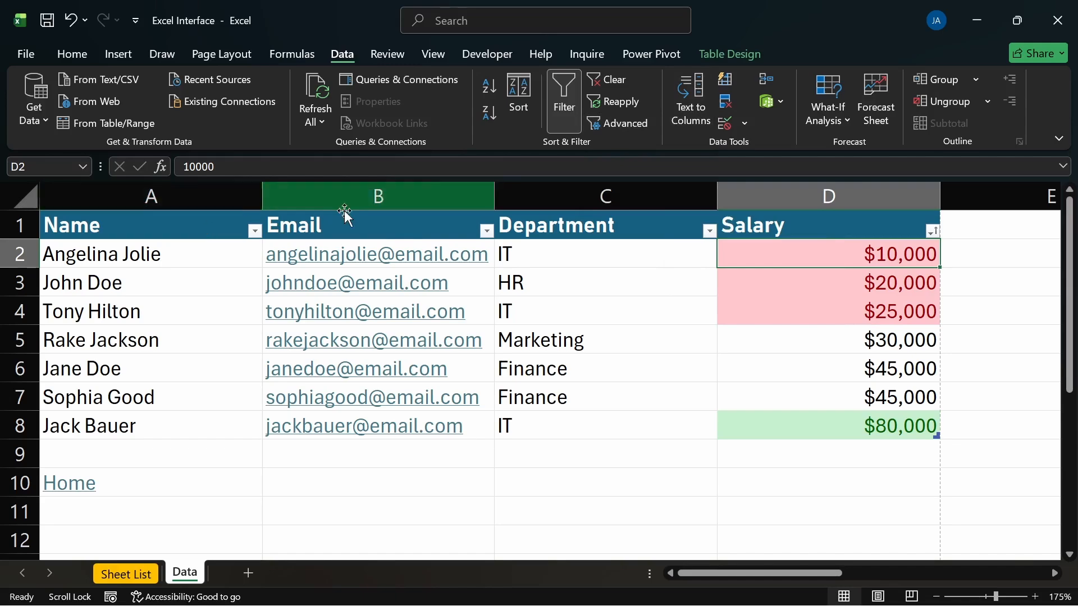
Insert two blank columns between Name and Email in the staff table and select header cell B1
click(354, 191)
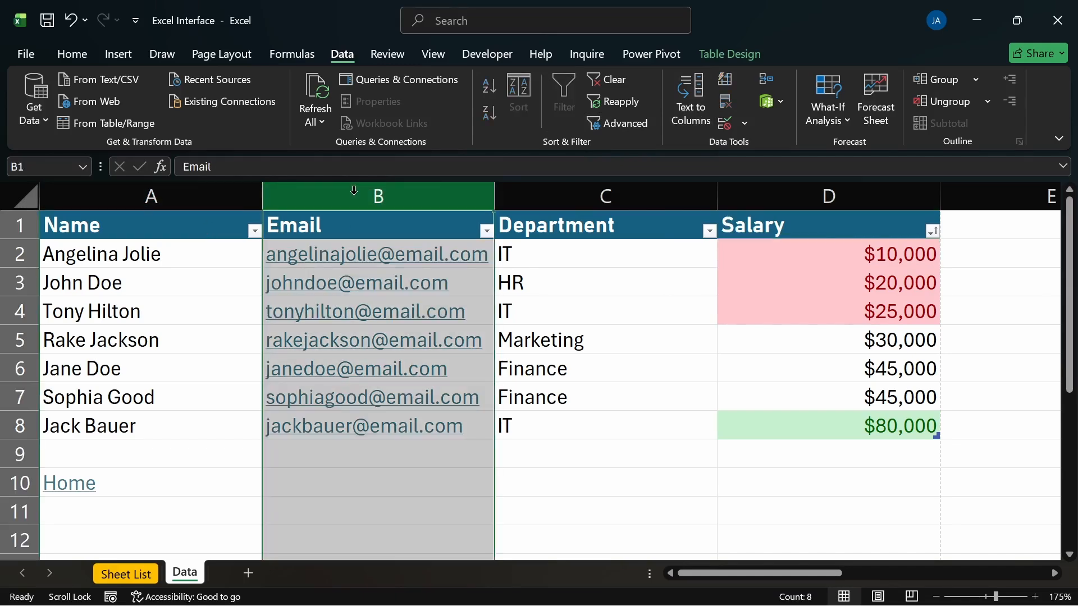
key(ctrl+shift+plus)
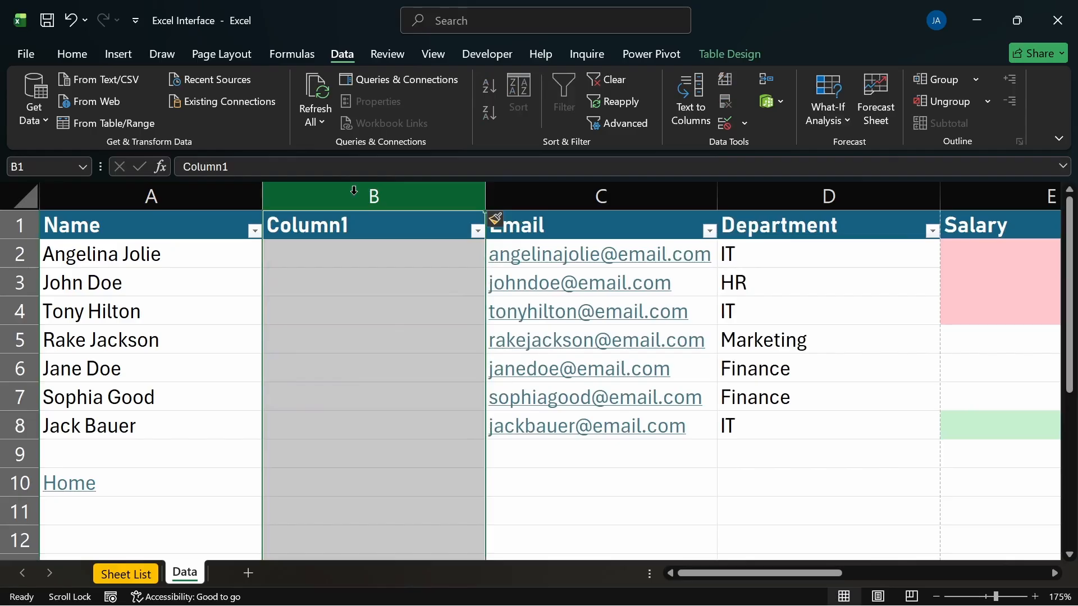
key(ctrl+shift+plus)
click(354, 224)
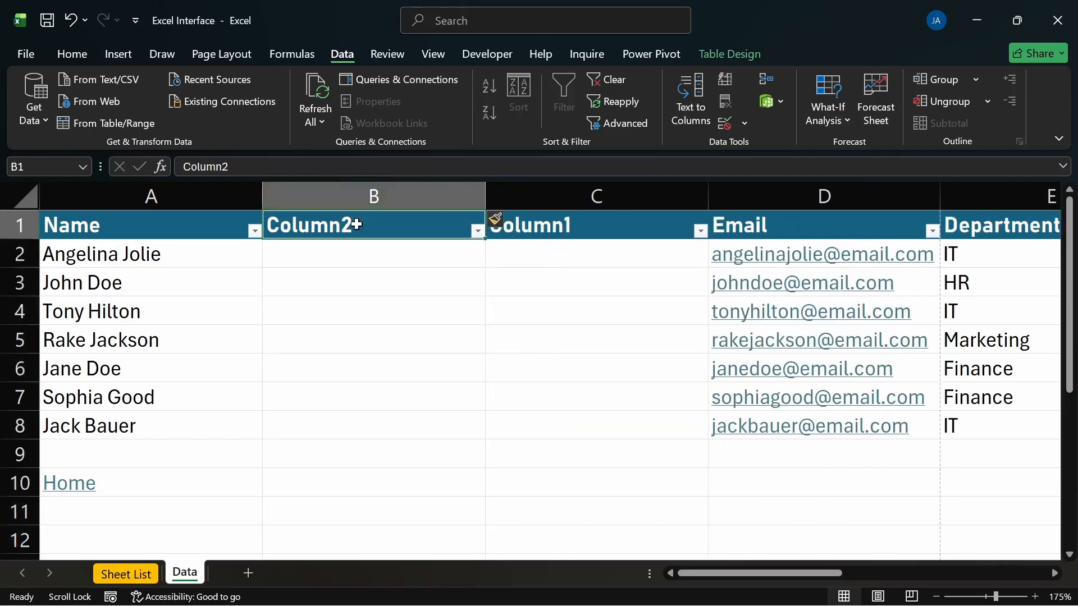
Name the two new table columns "First Name" in B1 and "Last Name" in C1
text(Firs)
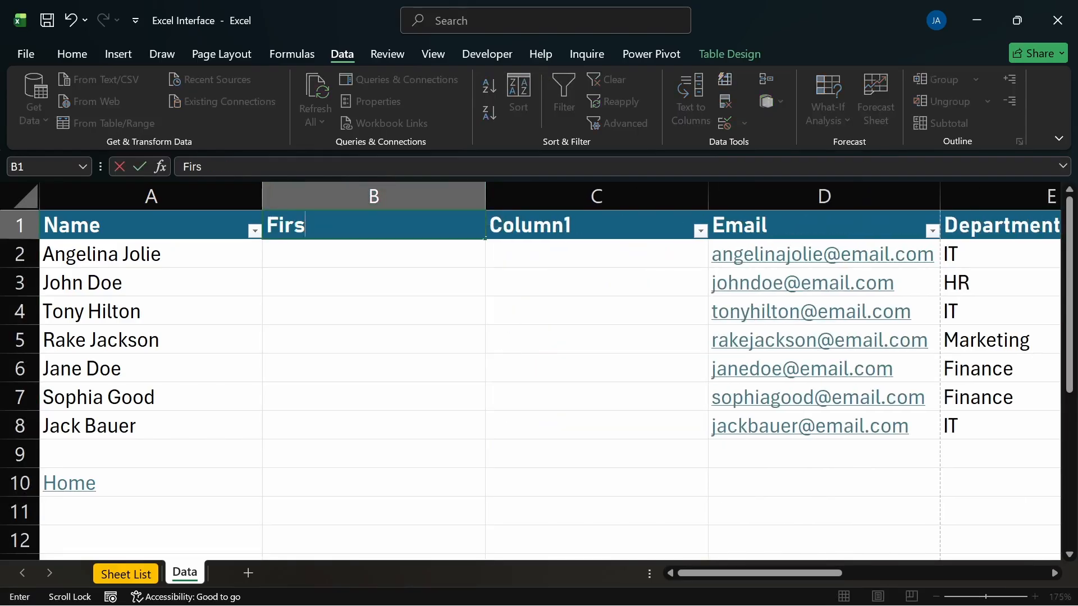
text(t Name)
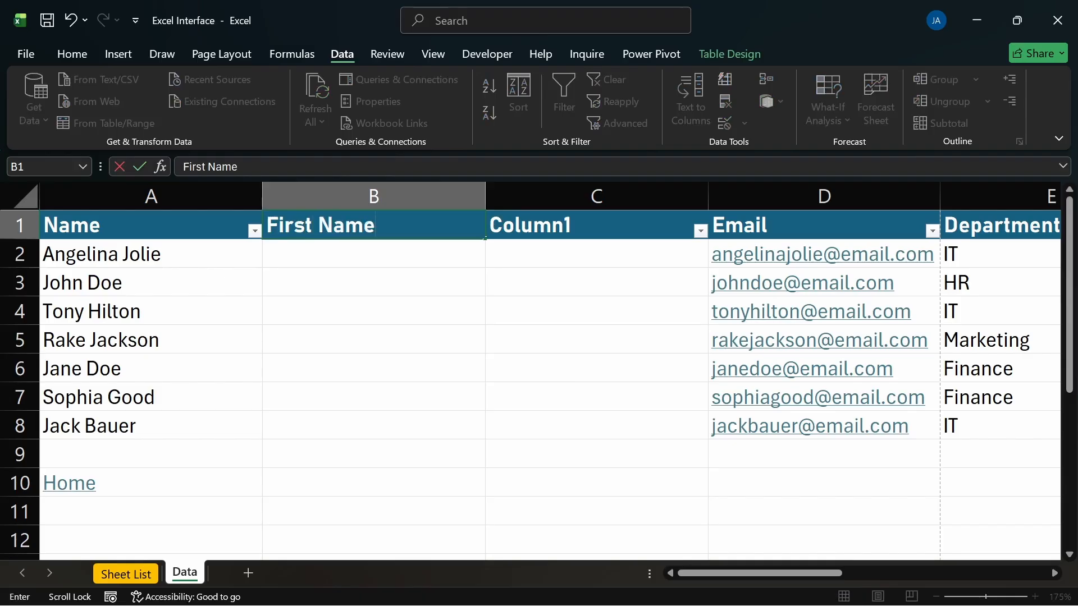
key(Tab)
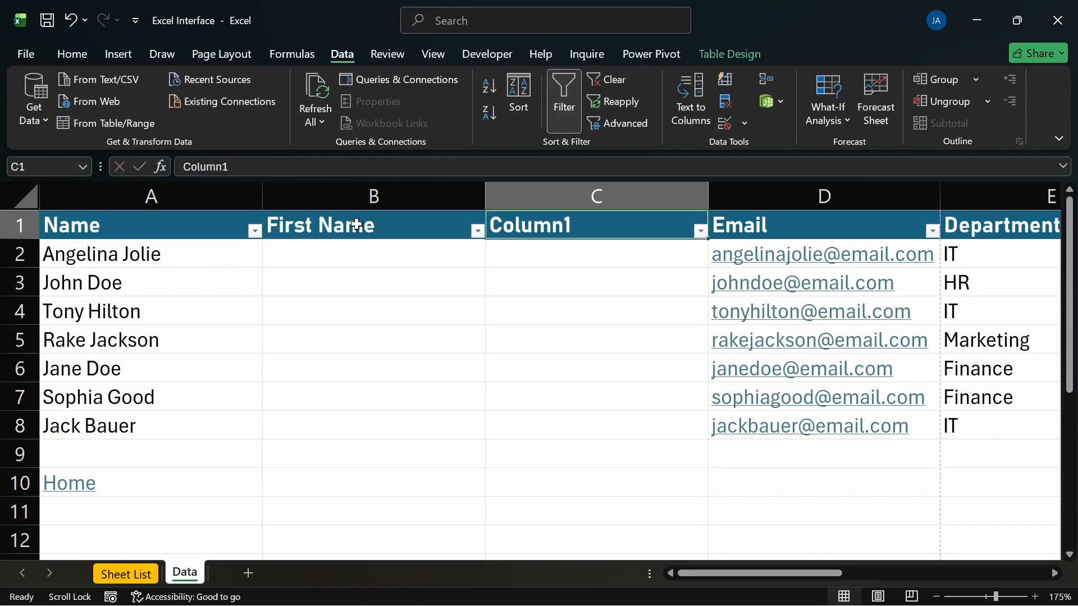
text(Lasy)
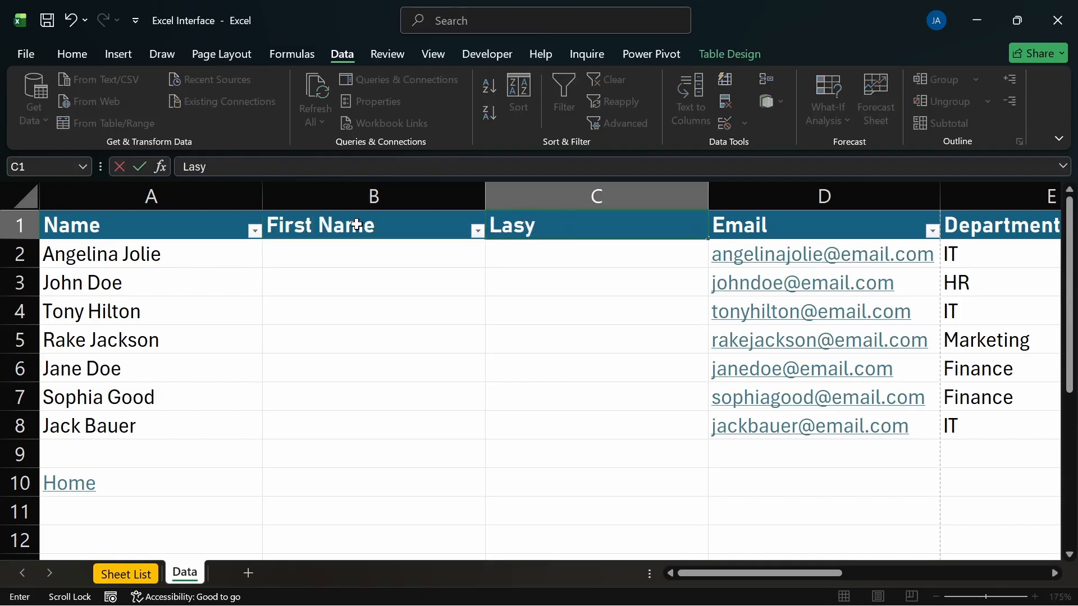
key(BackSpace)
text(t Nam)
key(Return)
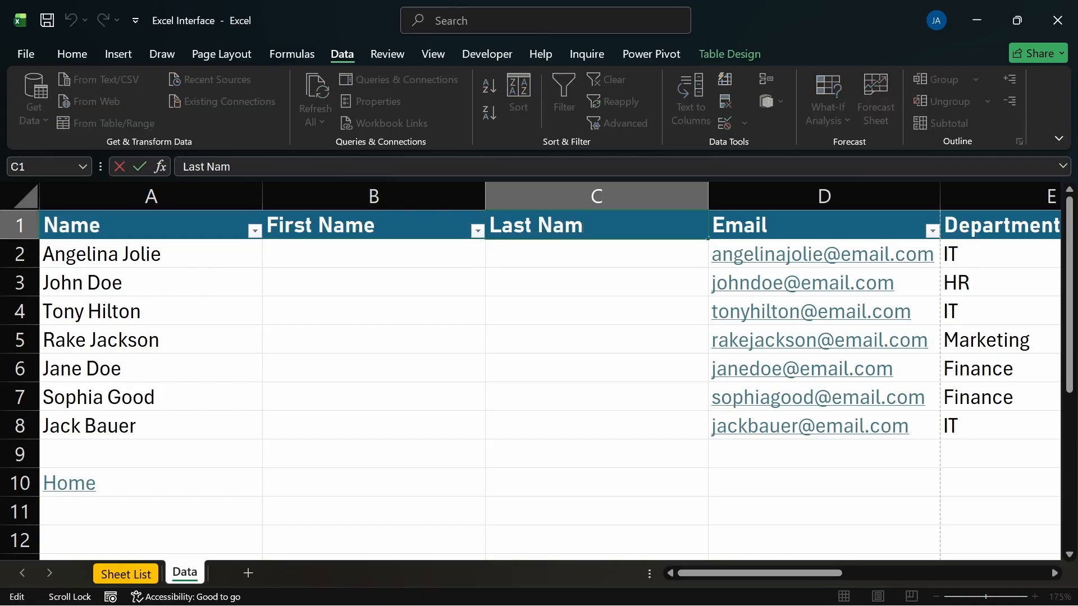
text(e)
key(Return)
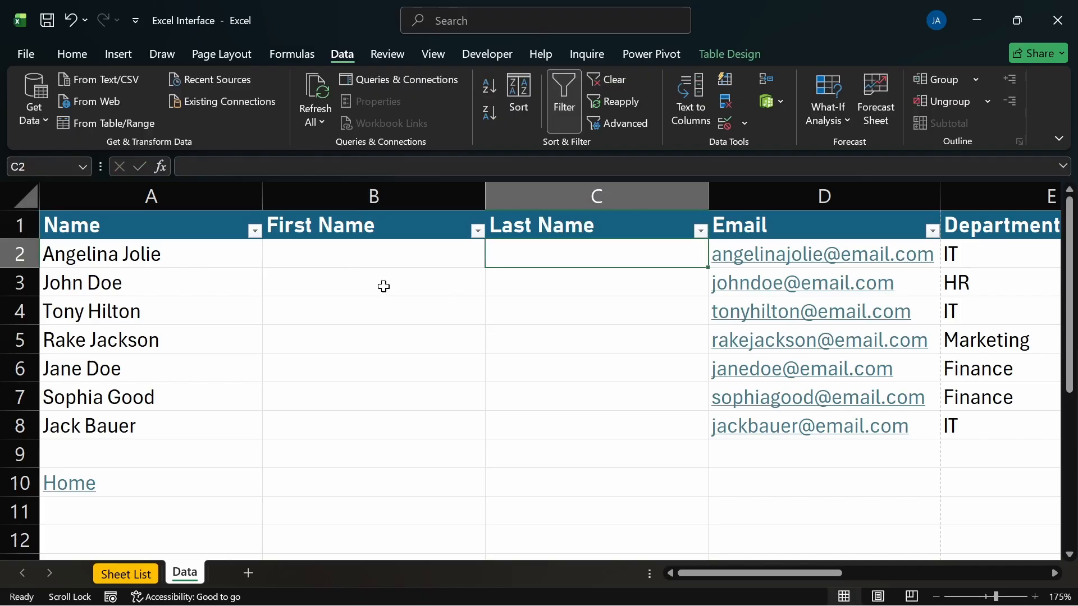
Select the full names in A2:A8 and read the description of the Text to Columns tool
click(335, 254)
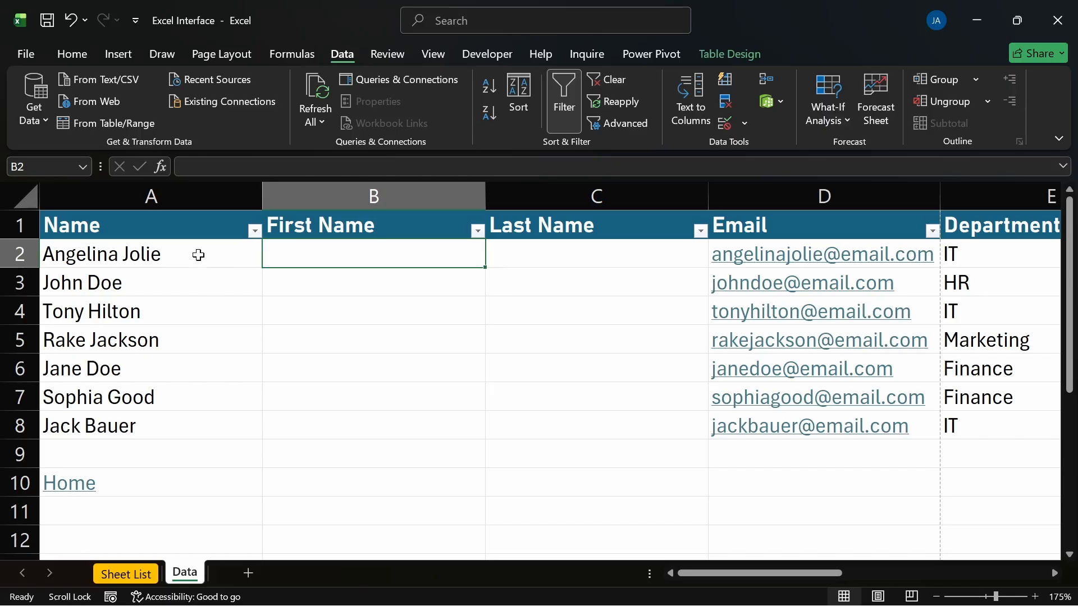
drag(198, 254, 219, 418)
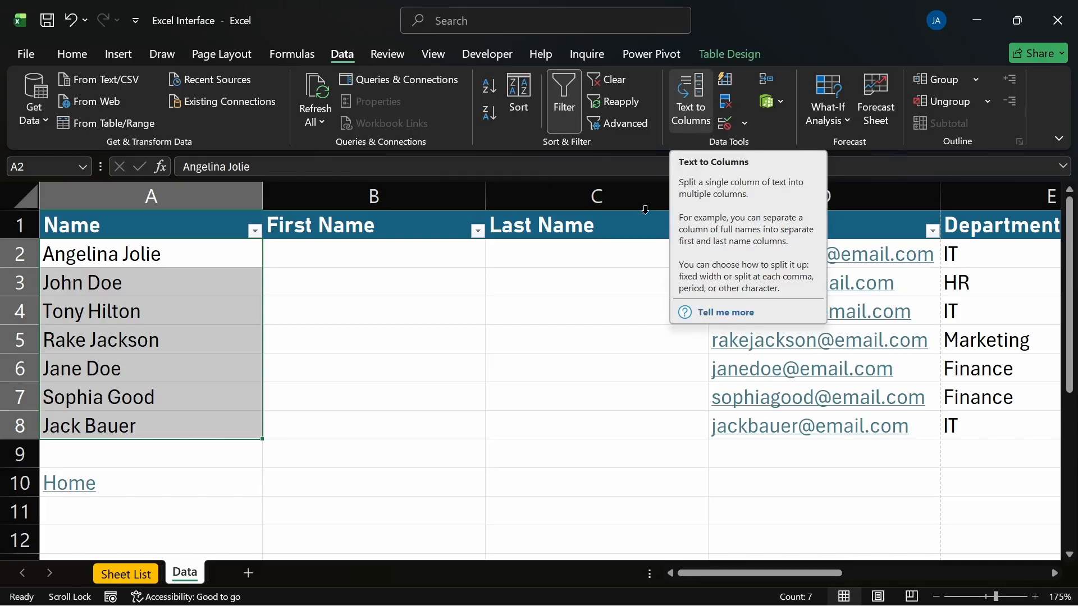
click(638, 278)
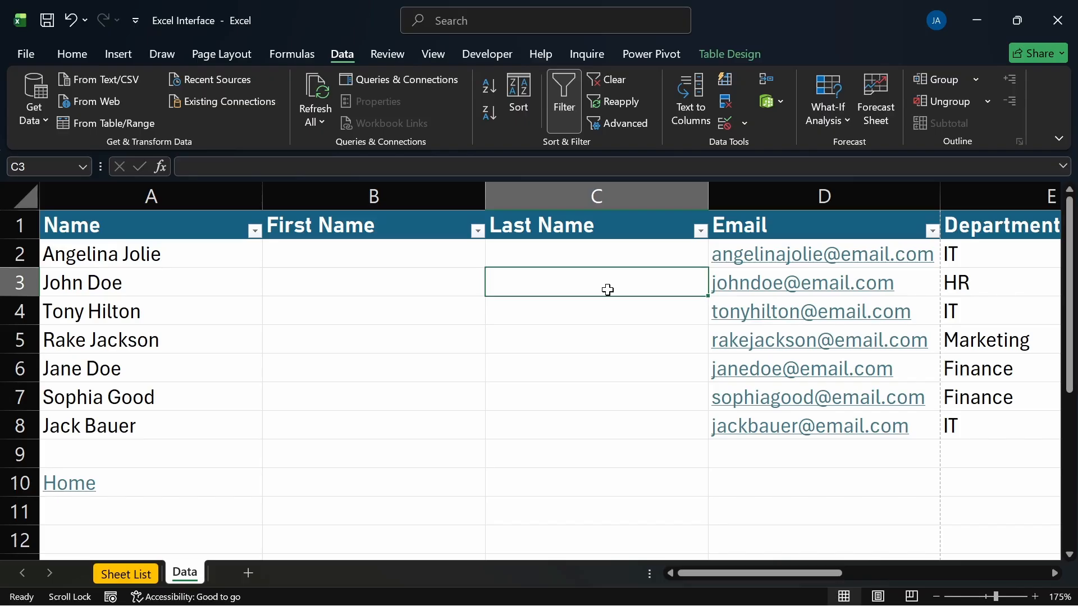
click(280, 281)
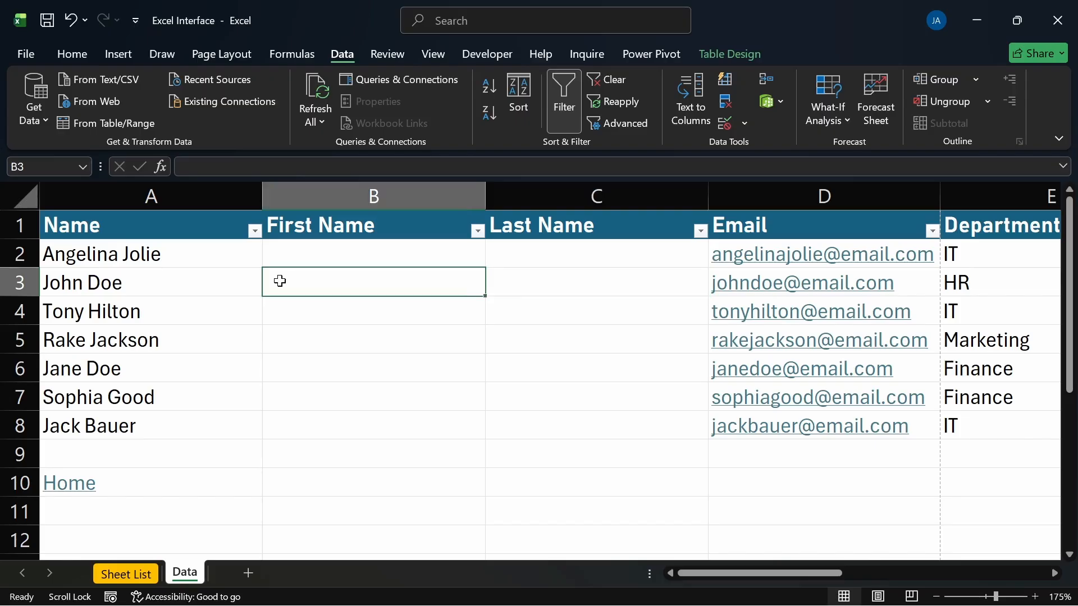
text(I us)
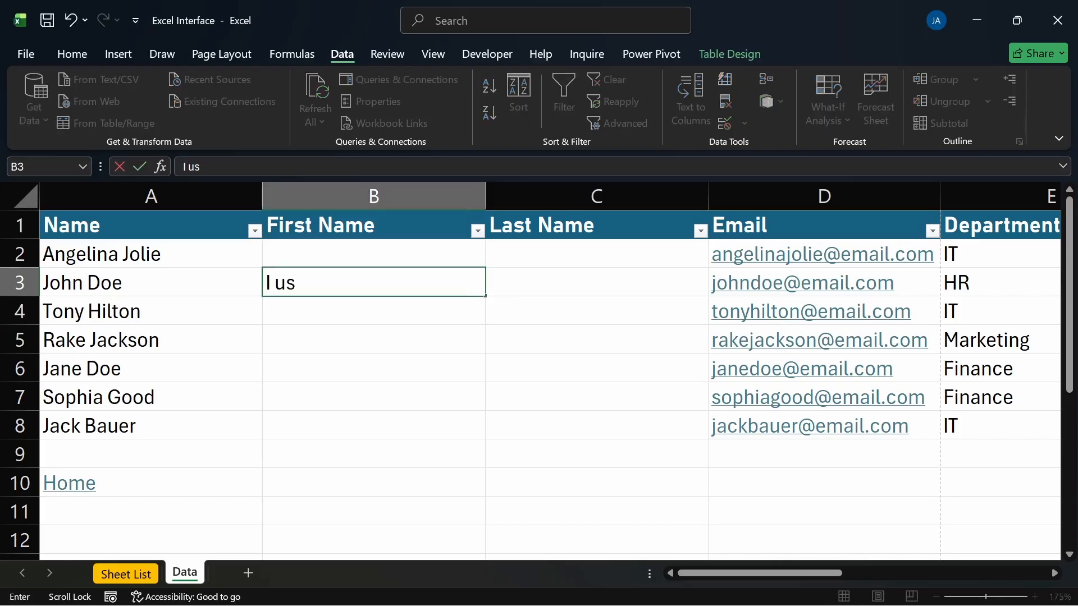
text(ed the word "w)
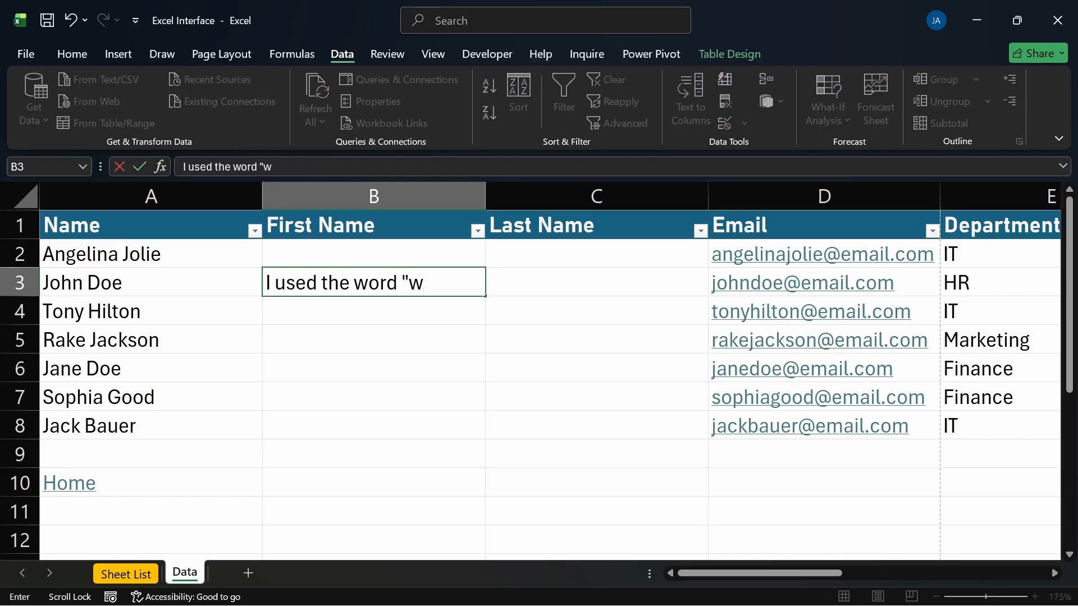
text(ord")
key(BackSpace)
key(BackSpace)
key(BackSpace)
key(BackSpace)
key(BackSpace)
key(BackSpace)
key(BackSpace)
key(BackSpace)
key(BackSpace)
key(BackSpace)
key(BackSpace)
key(BackSpace)
key(BackSpace)
key(BackSpace)
key(BackSpace)
key(BackSpace)
key(BackSpace)
key(BackSpace)
key(BackSpace)
key(BackSpace)
key(BackSpace)
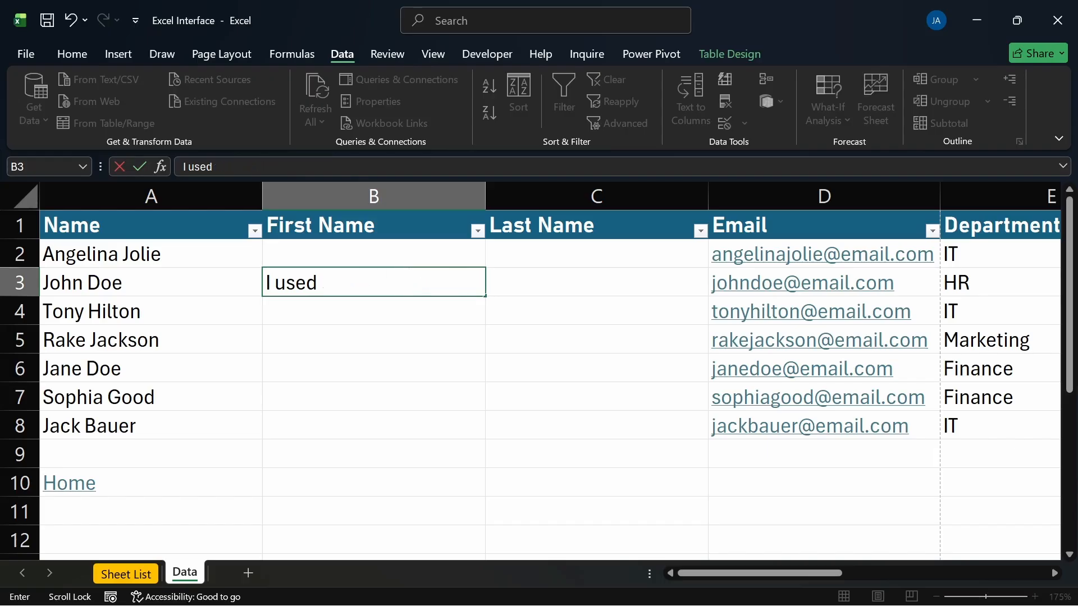
click(311, 310)
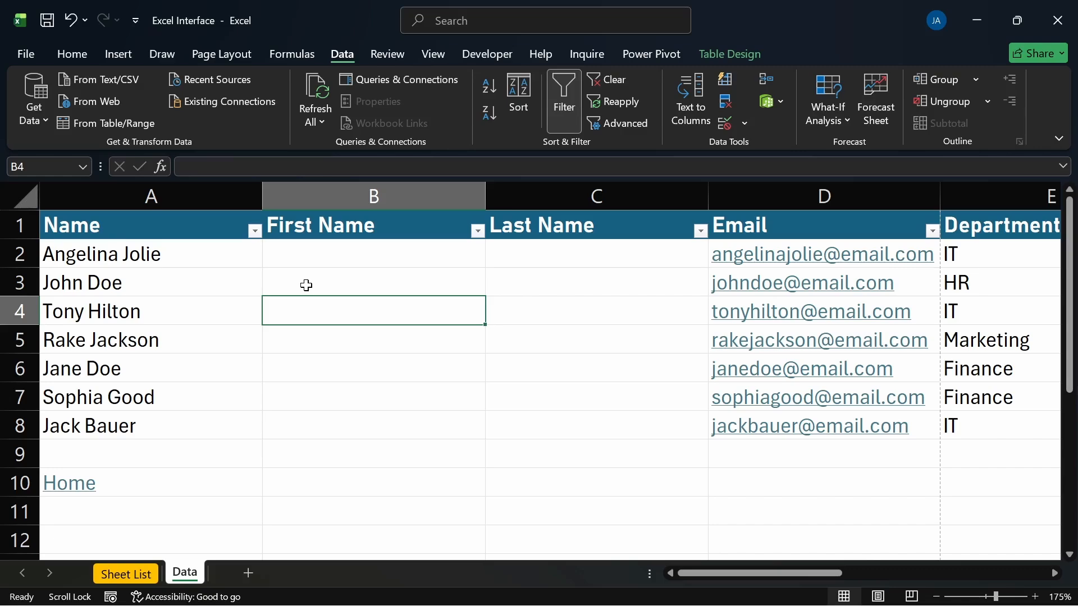
click(307, 285)
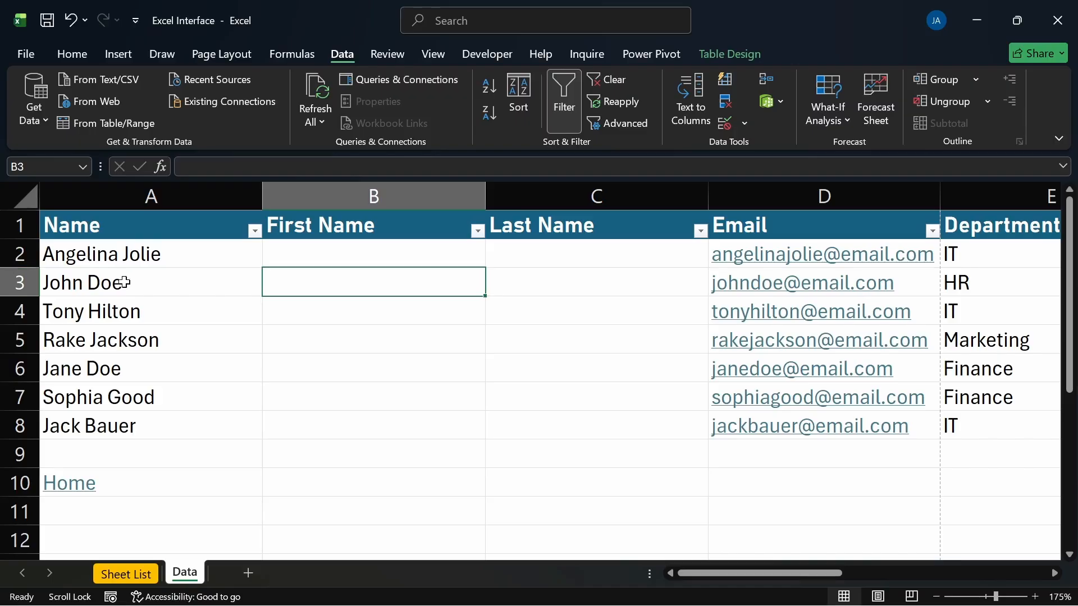
click(121, 256)
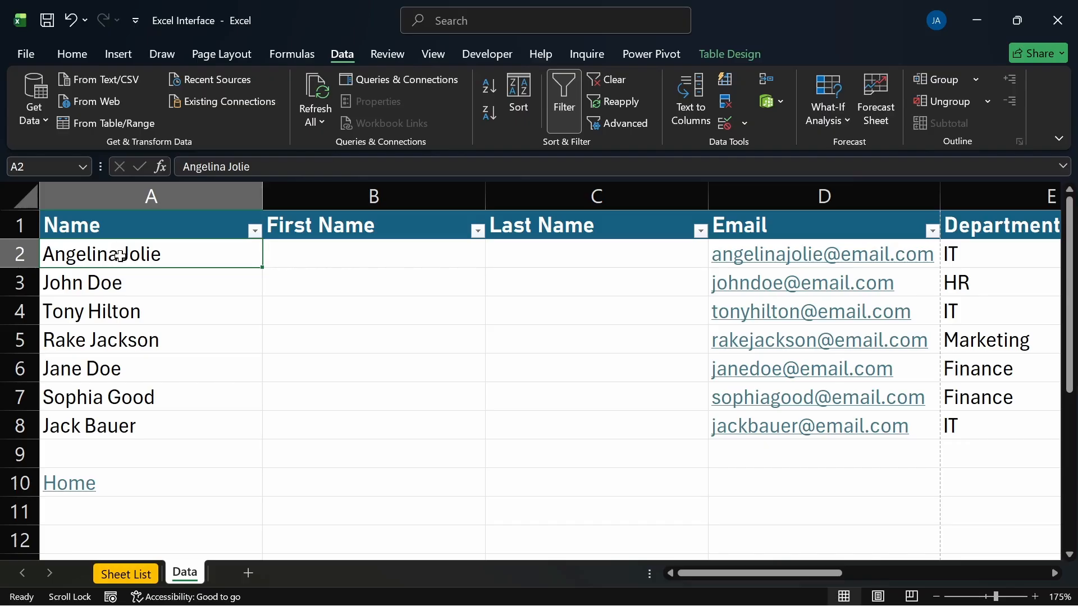
click(85, 283)
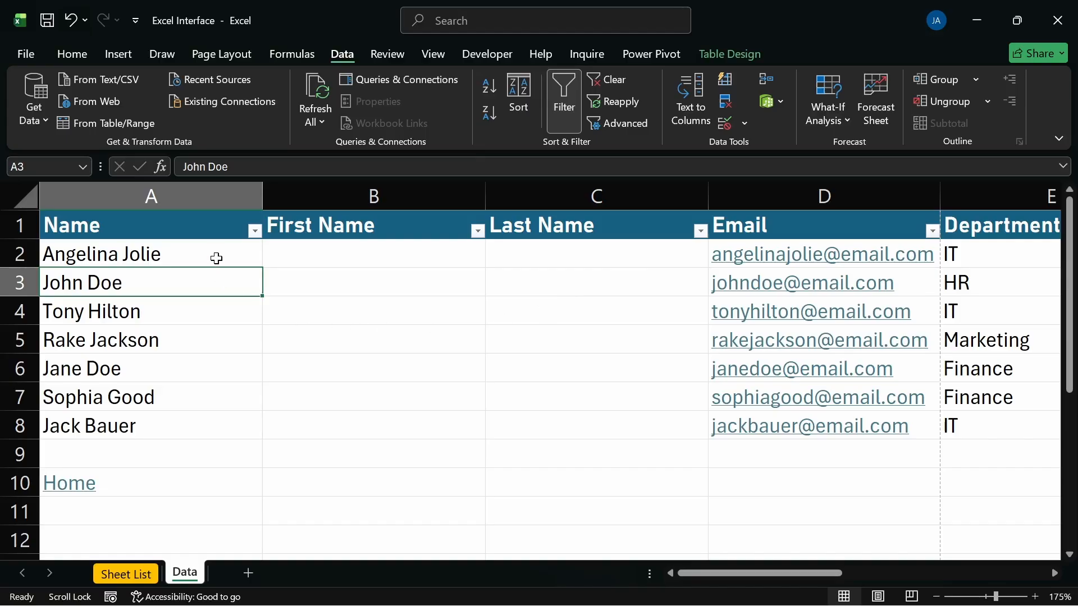
Start Text to Columns on the full names in A2:A8, with Delimited as the data type, and continue to the delimiter settings
drag(214, 257, 222, 421)
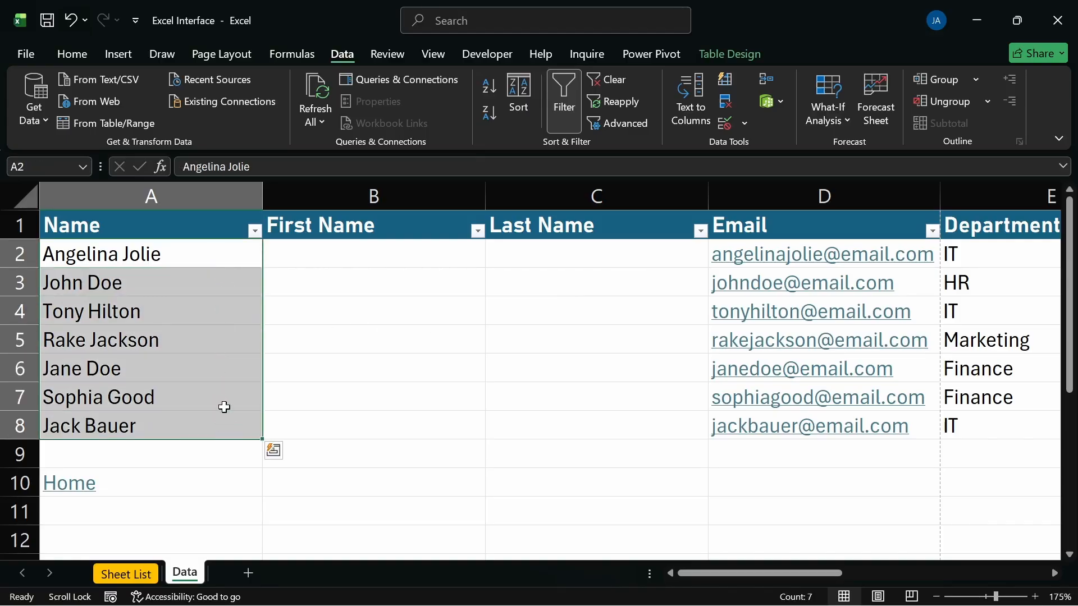
click(689, 86)
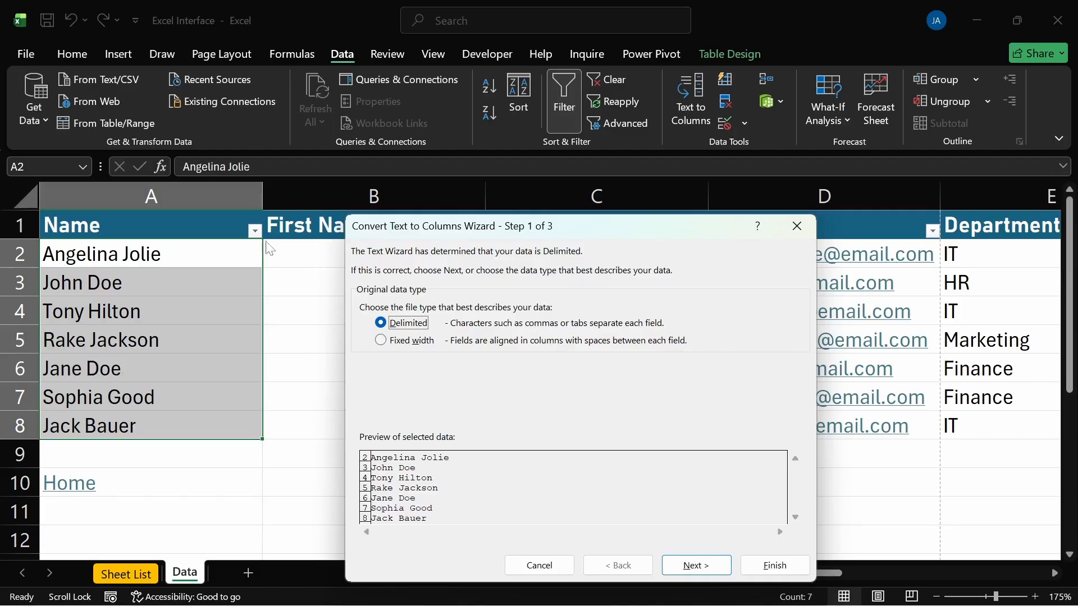
drag(477, 226, 668, 227)
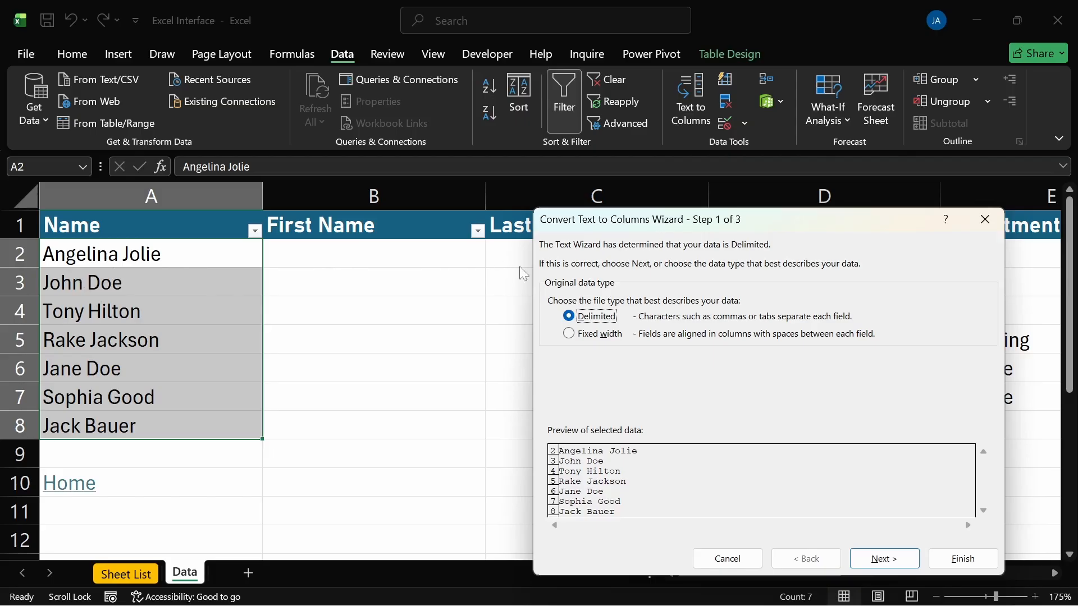
drag(619, 223, 397, 147)
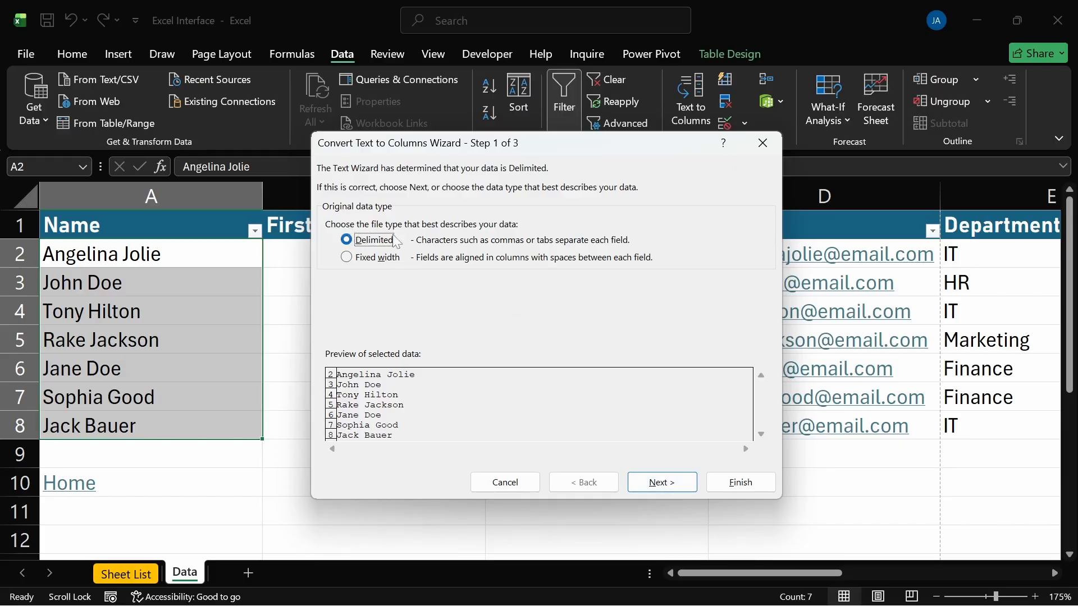
click(661, 482)
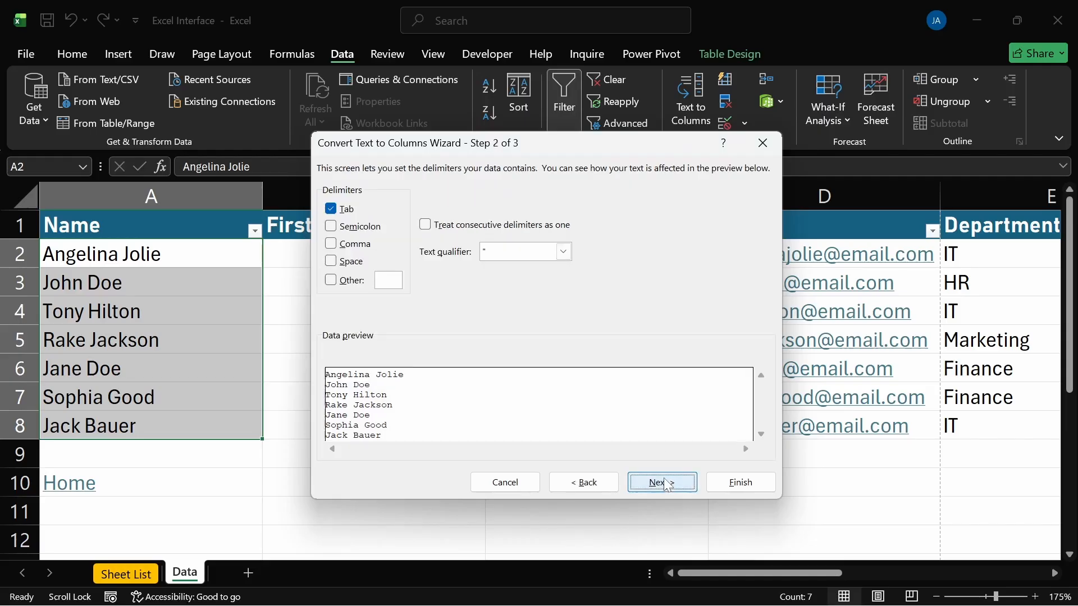
Add Space as a delimiter alongside Tab for splitting the names, and continue to the column format settings
click(336, 212)
click(335, 208)
click(335, 209)
click(332, 211)
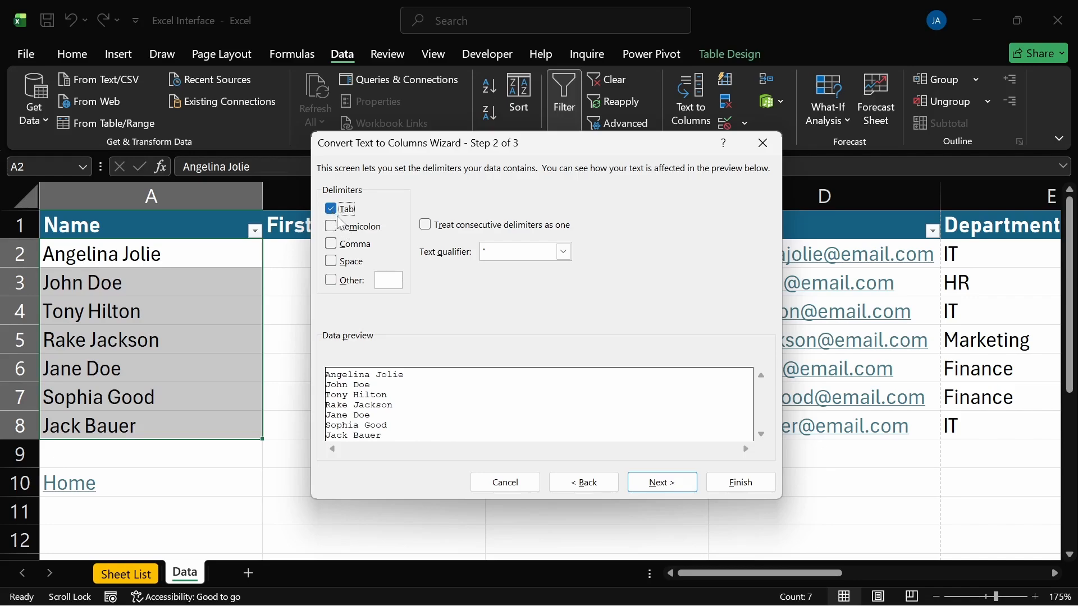
click(332, 281)
click(331, 280)
click(336, 263)
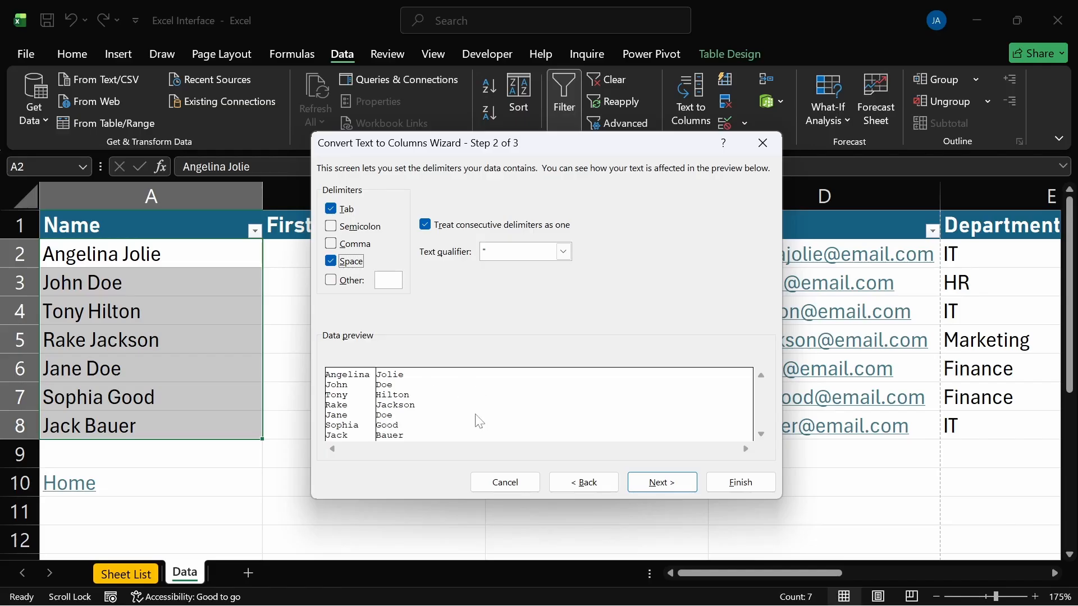
click(662, 483)
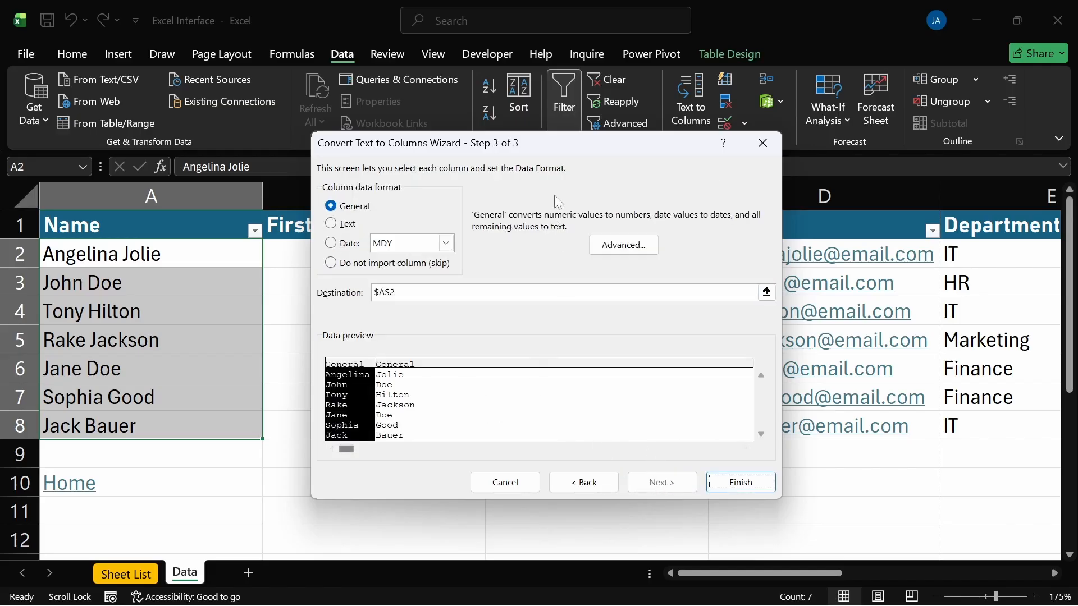
Set the split's destination to =$B$2:$C$8 and finish the conversion with the General format
drag(554, 137, 669, 168)
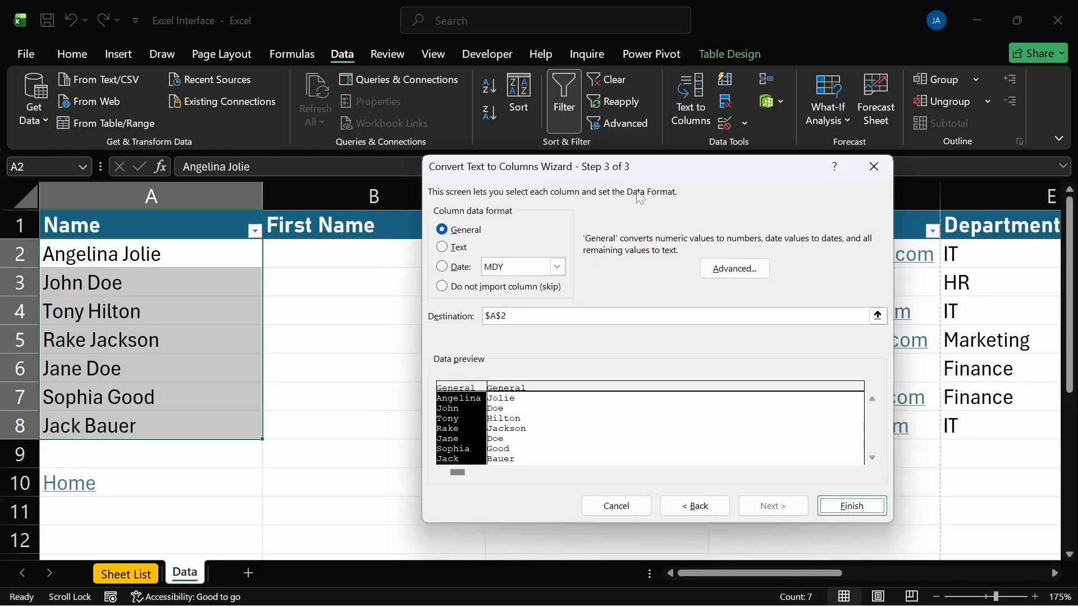
drag(635, 174, 547, 392)
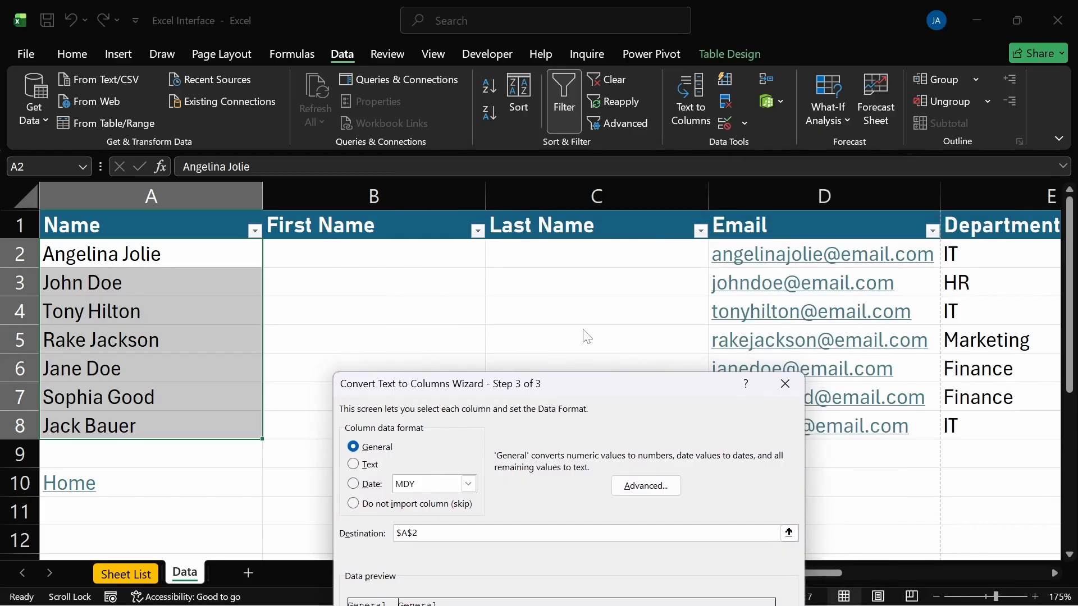
drag(593, 384, 725, 215)
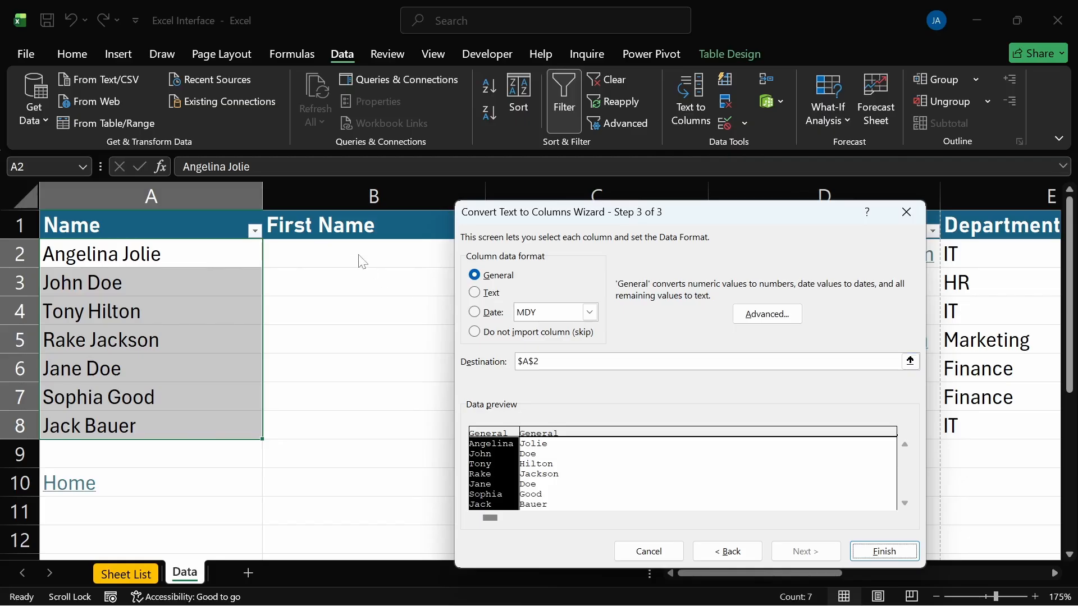
click(912, 362)
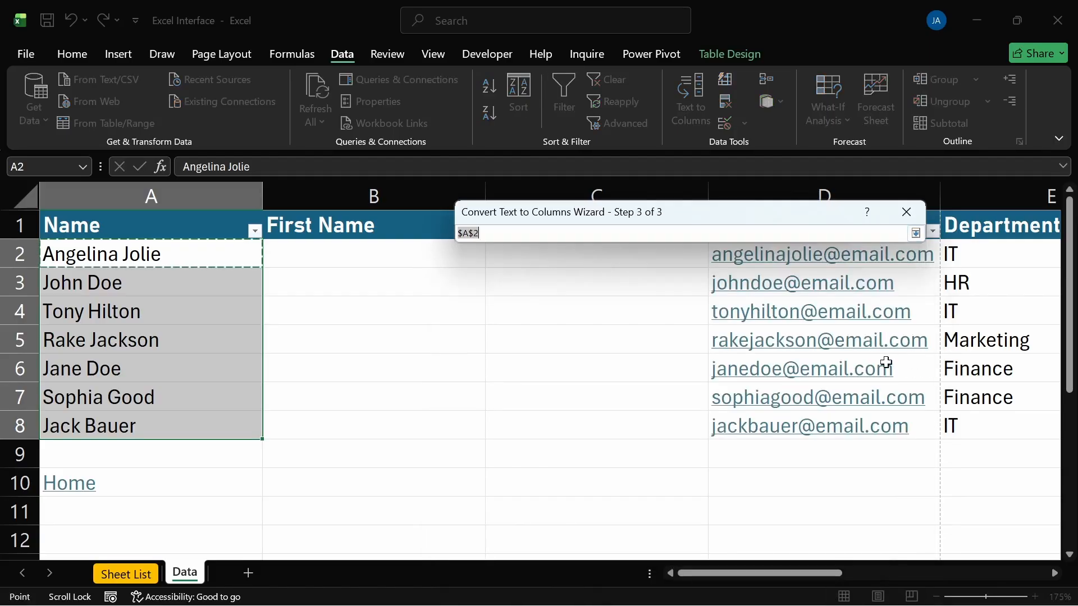
drag(324, 262, 529, 417)
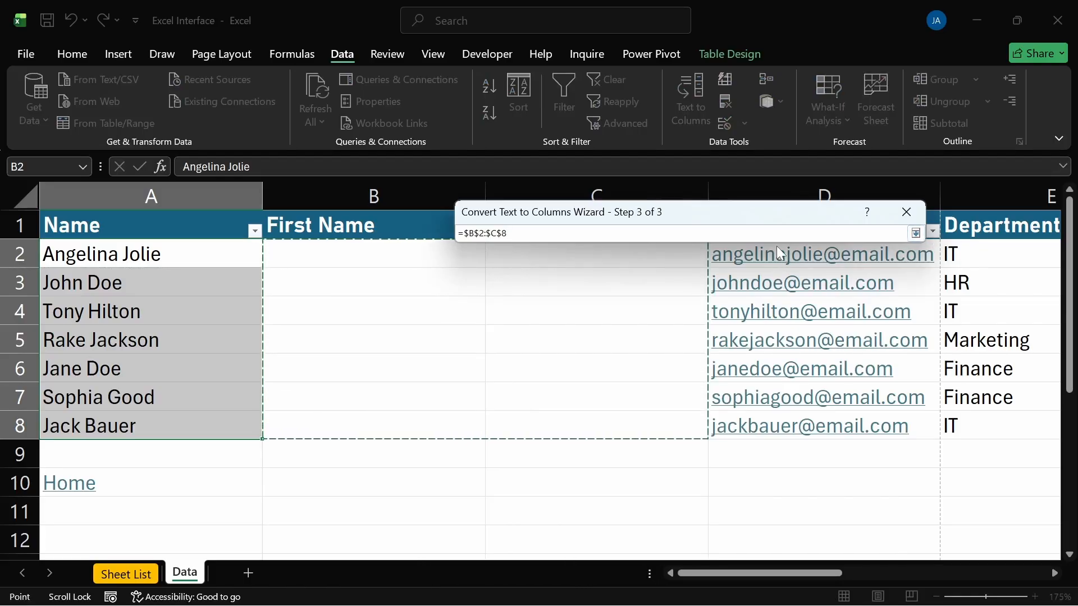
key(Return)
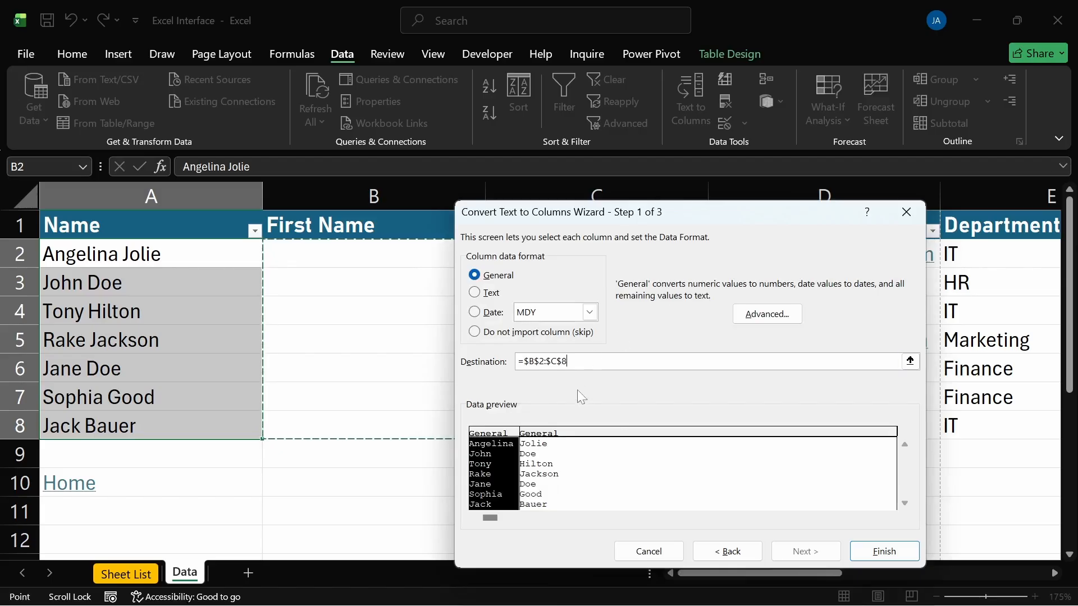
click(884, 551)
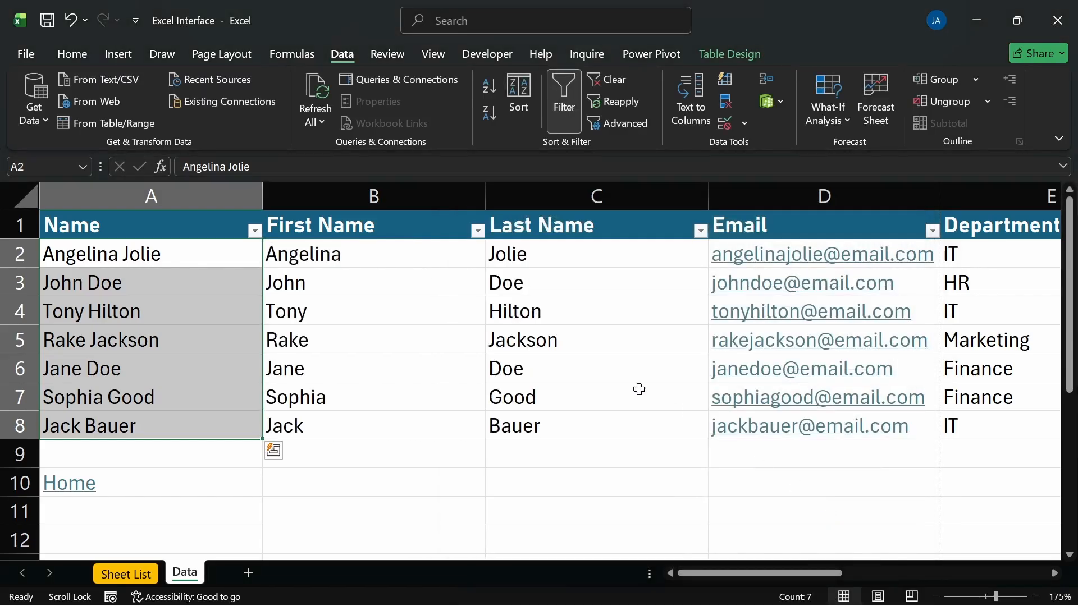
Compare the split First Name and Last Name entries with the original full names in column A
drag(361, 261, 440, 315)
drag(501, 341, 564, 416)
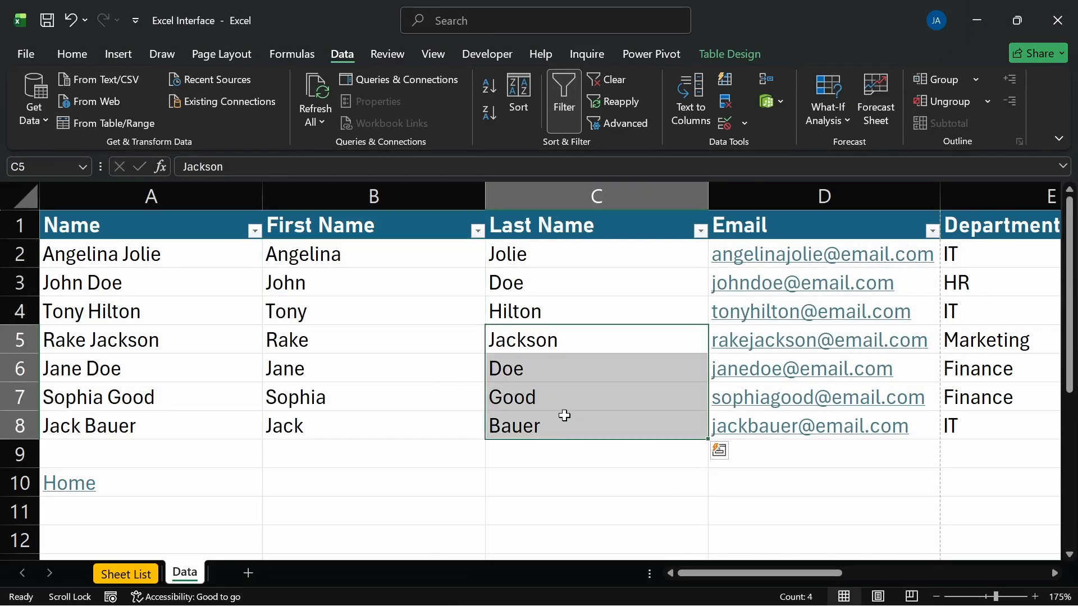
click(553, 427)
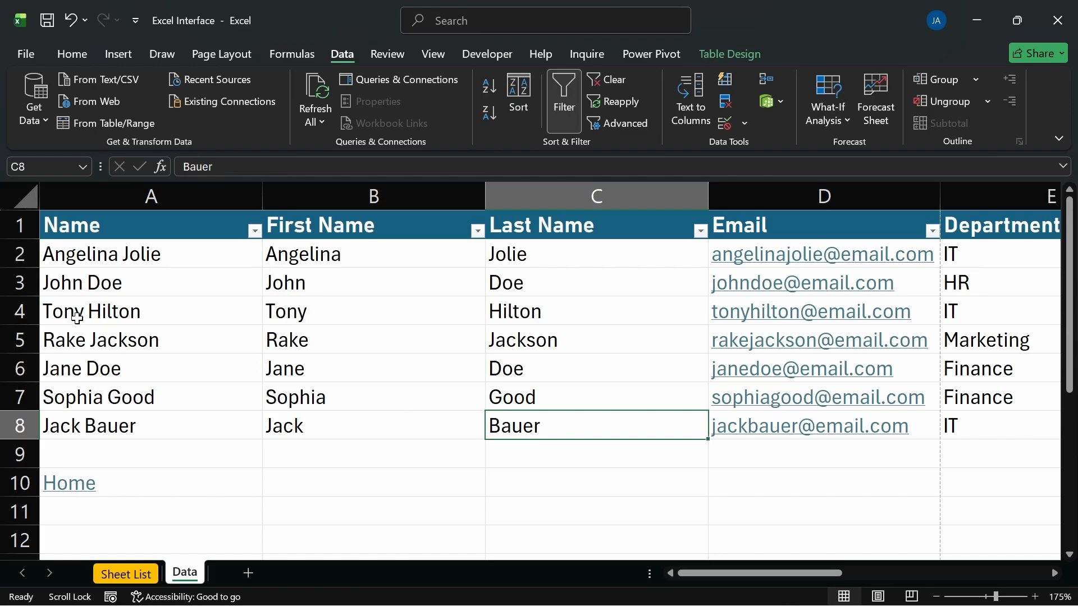
drag(123, 262, 122, 369)
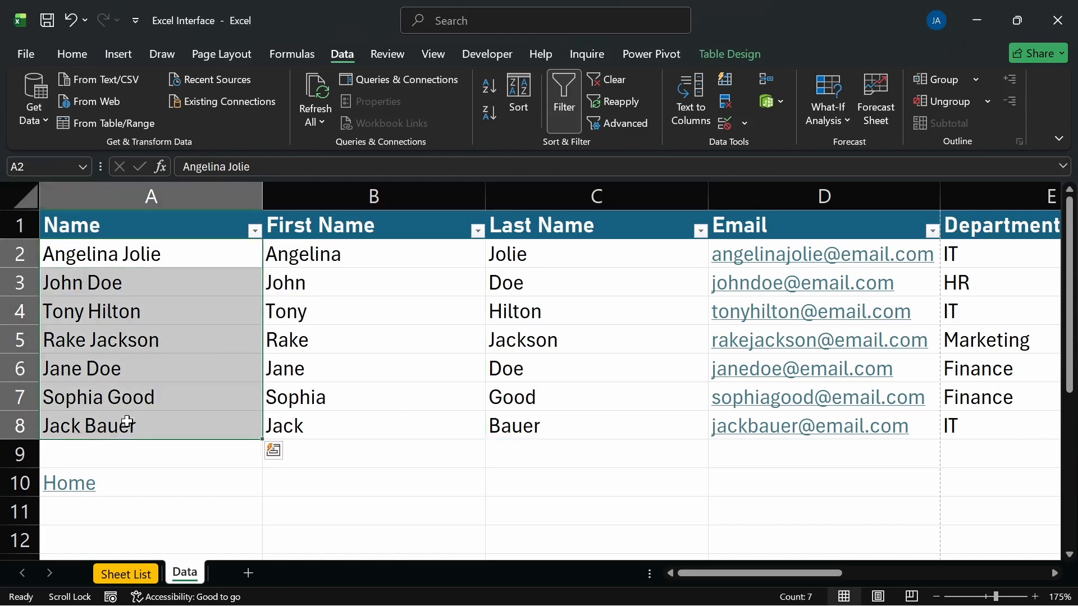
click(368, 482)
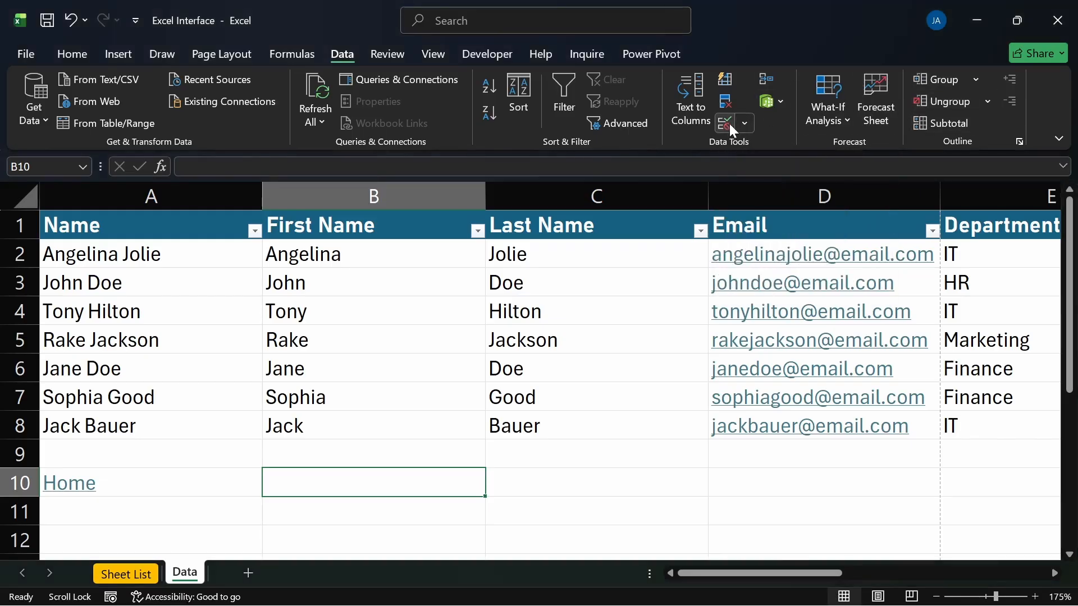
click(726, 124)
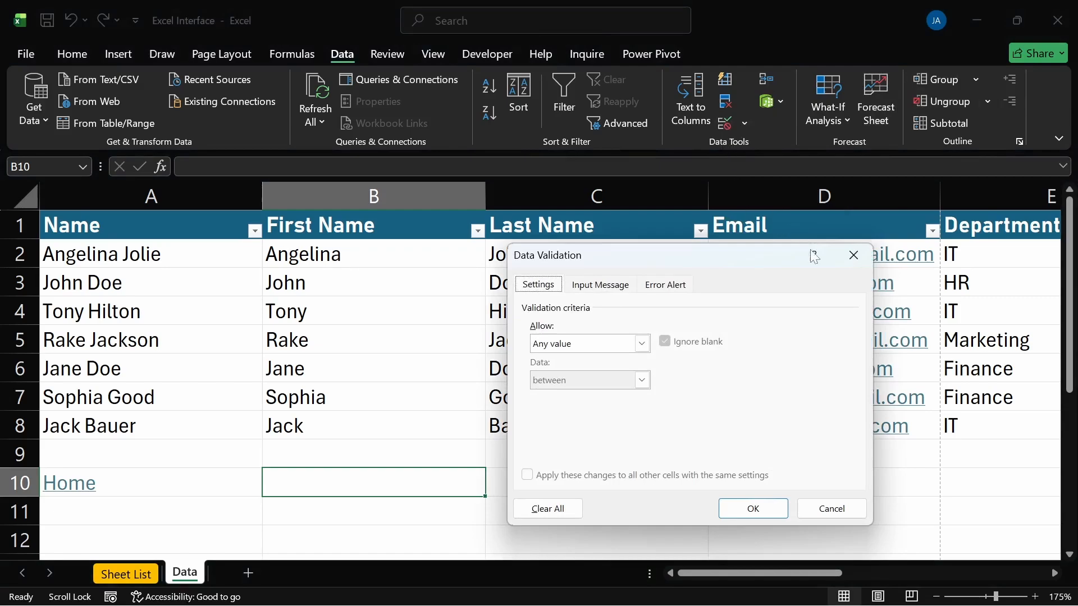
click(848, 266)
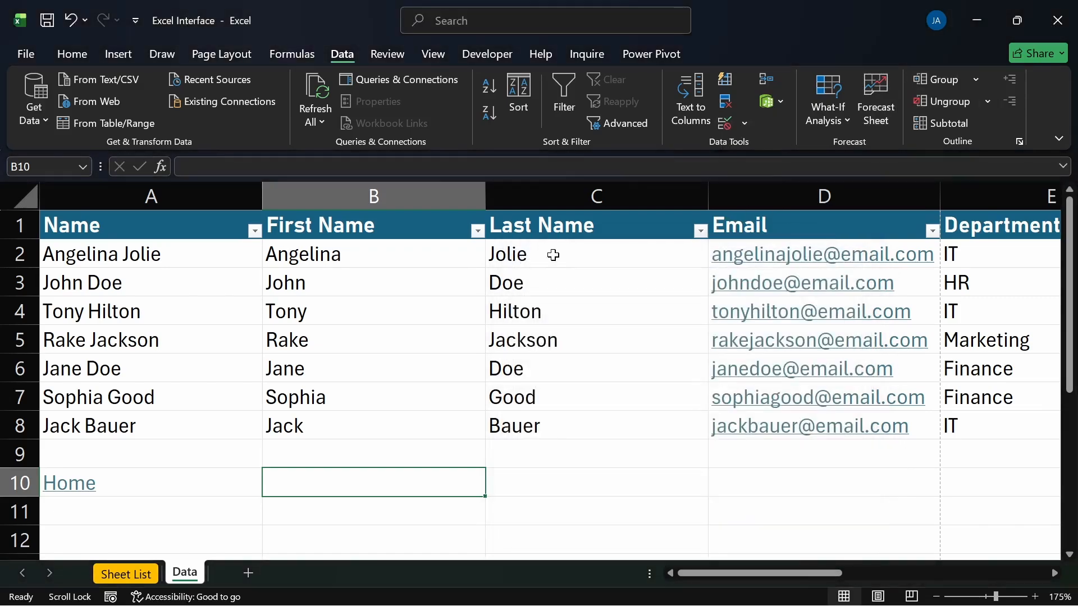
Insert a new column before the Email column and title it Gender
click(768, 198)
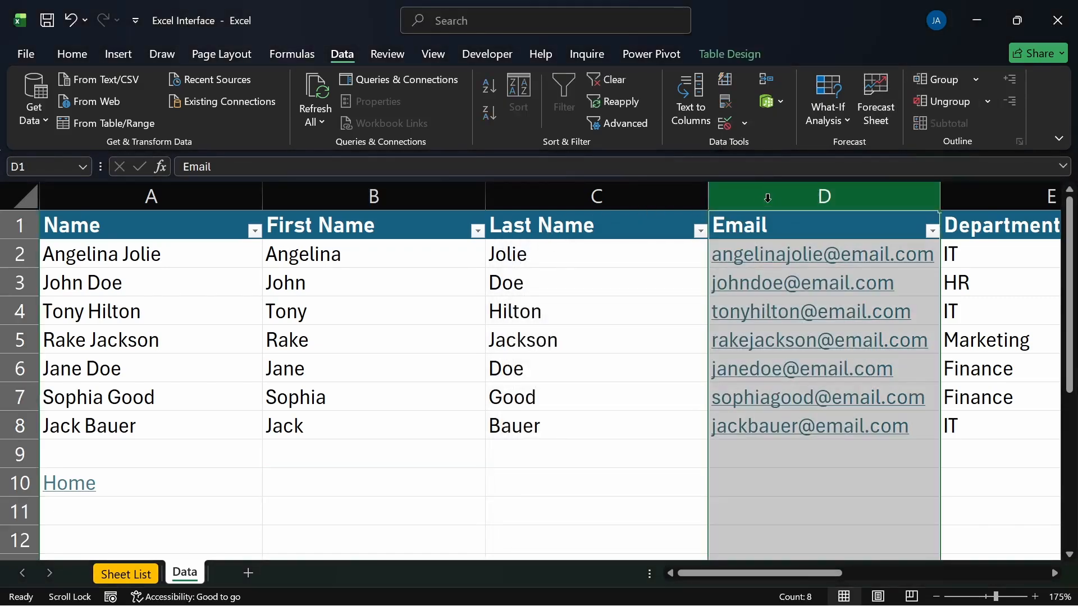
key(ctrl+shift+plus)
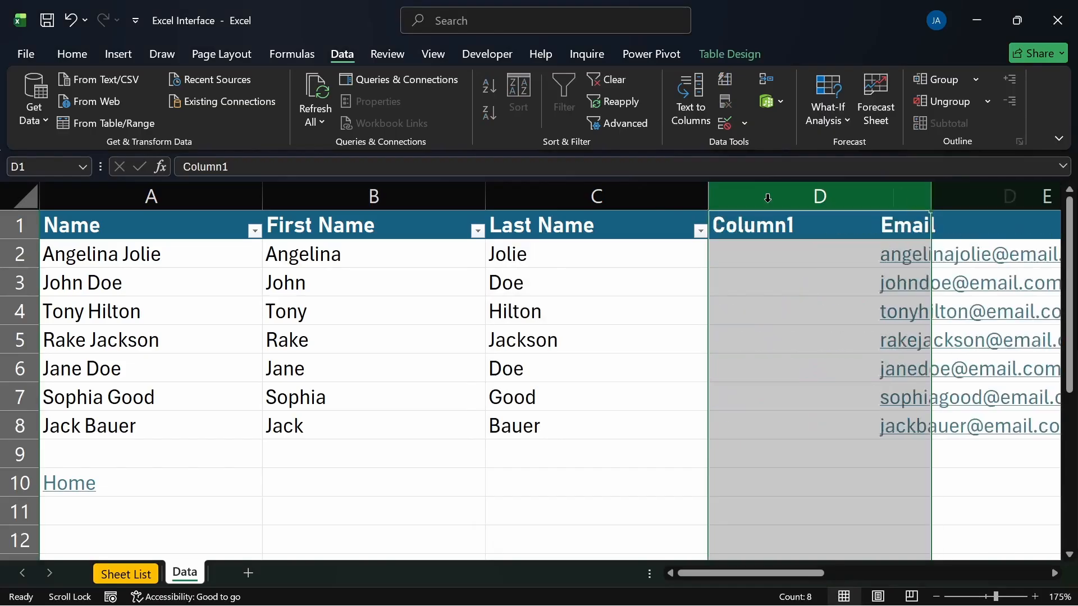
click(801, 223)
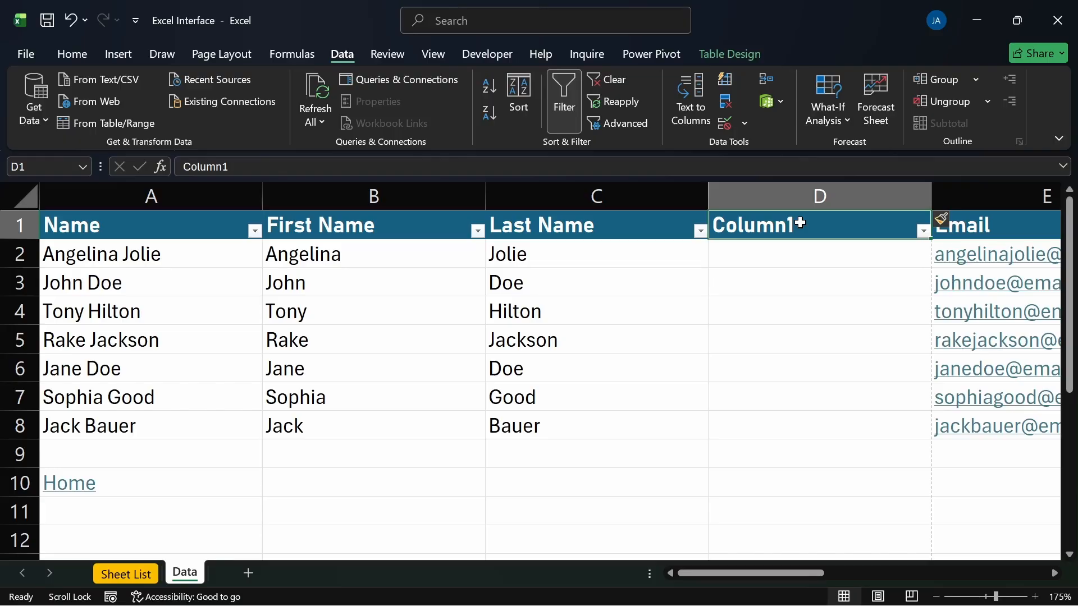
text(G)
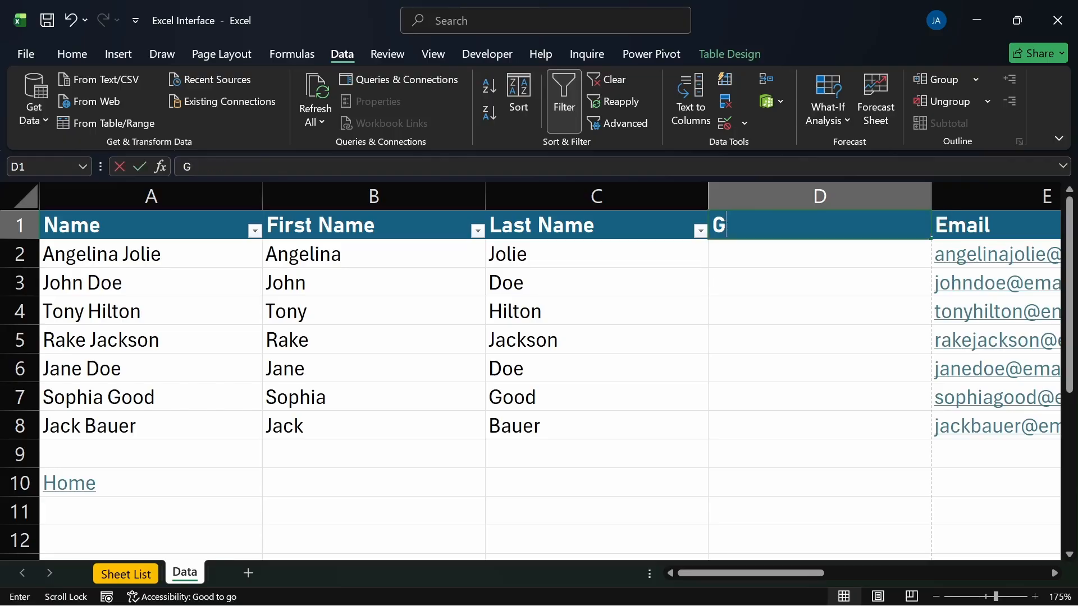
text(ender)
key(Return)
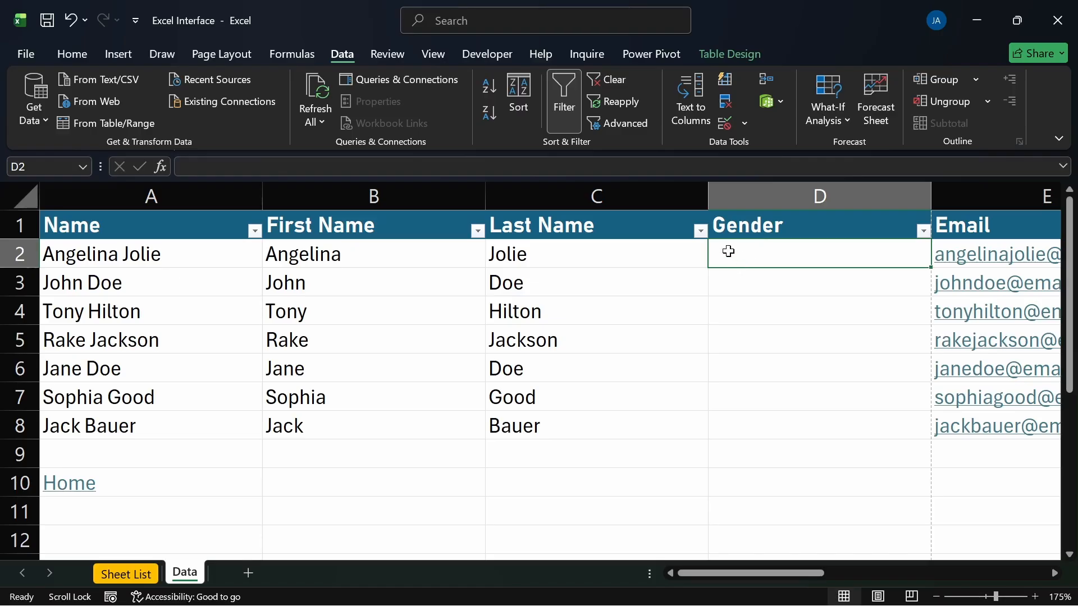
Delete the empty Gender column from the staff table
drag(726, 250, 734, 418)
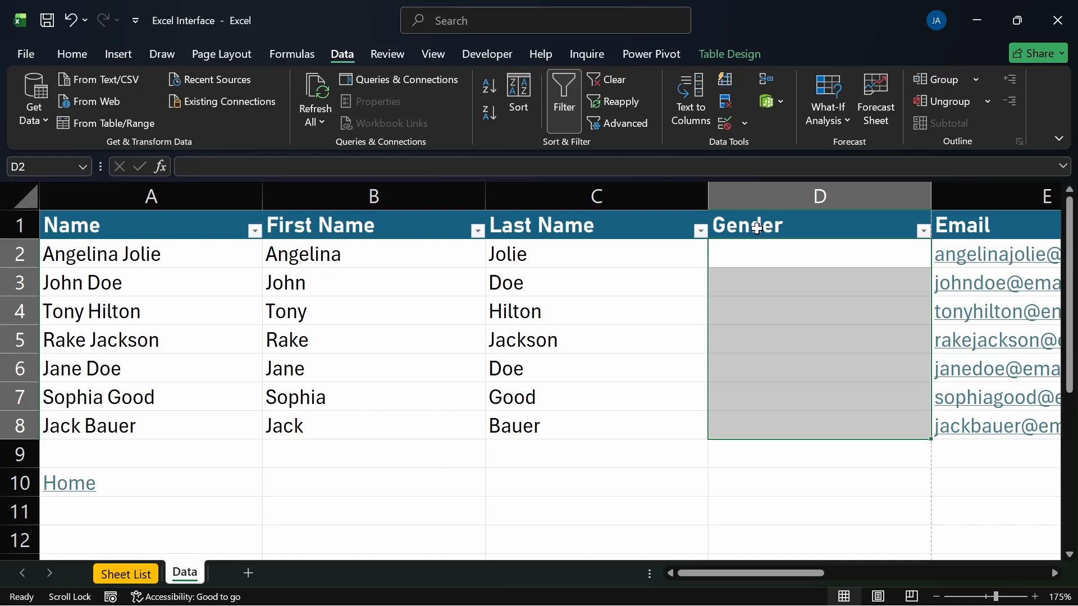
click(765, 201)
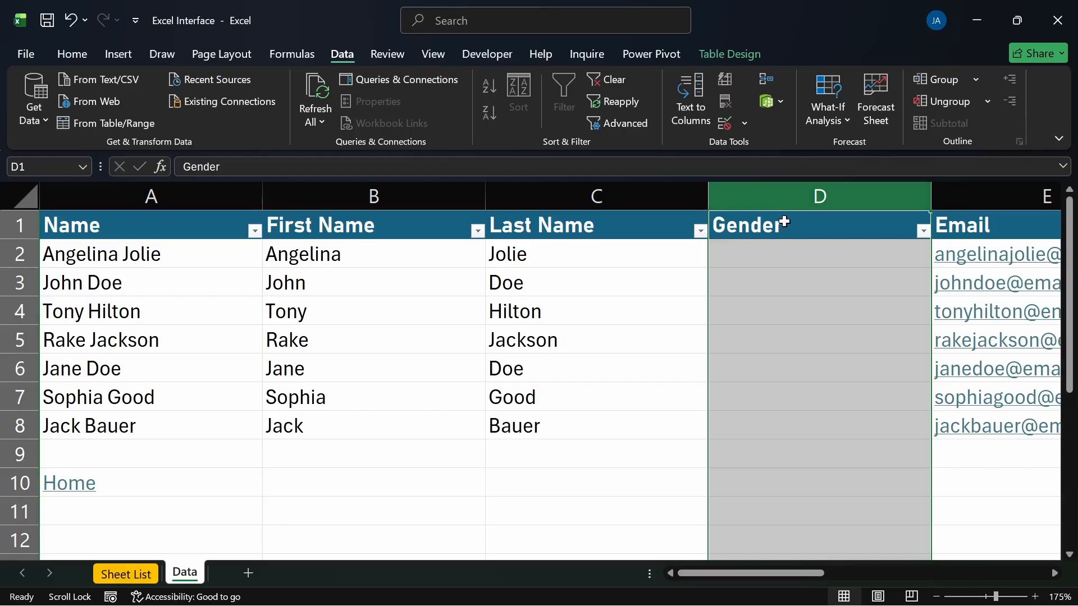
click(786, 224)
click(791, 198)
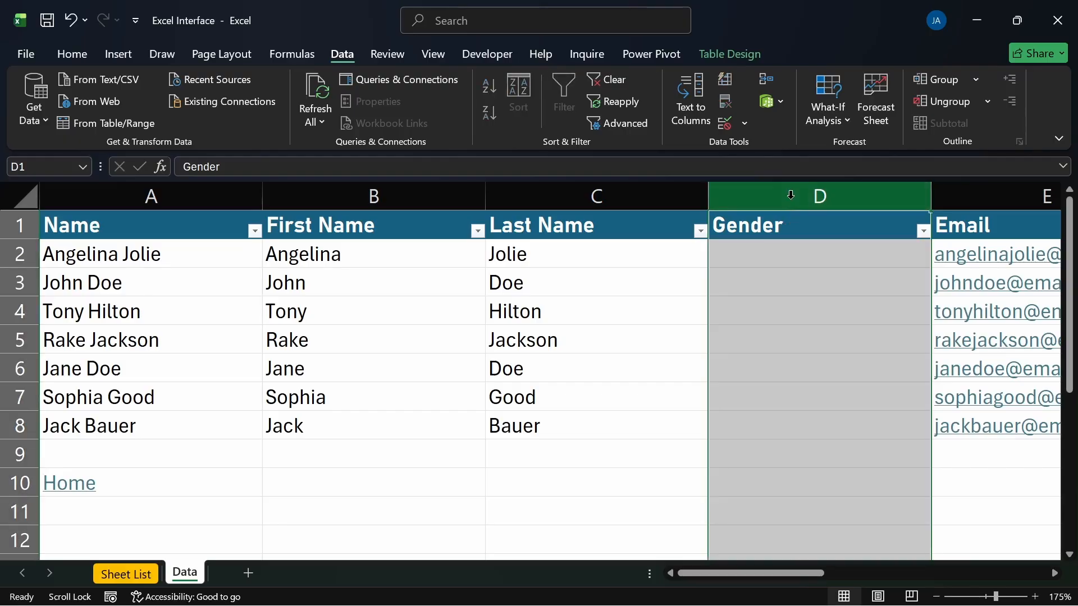
key(ctrl+minus)
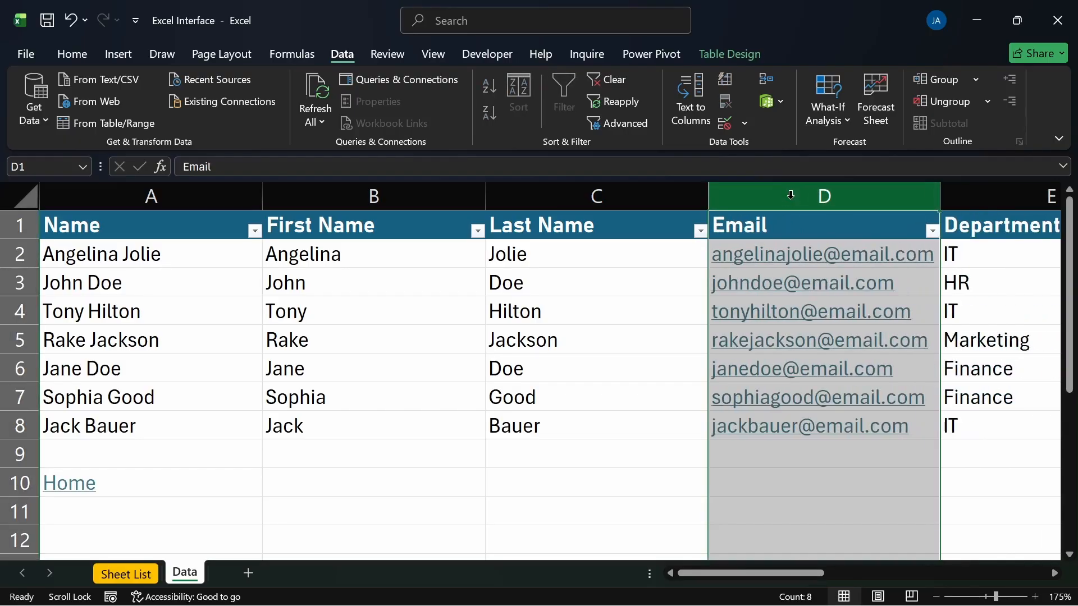
Add a Manager column to the staff table by entering that header in G1, beside Salary
drag(751, 576, 844, 576)
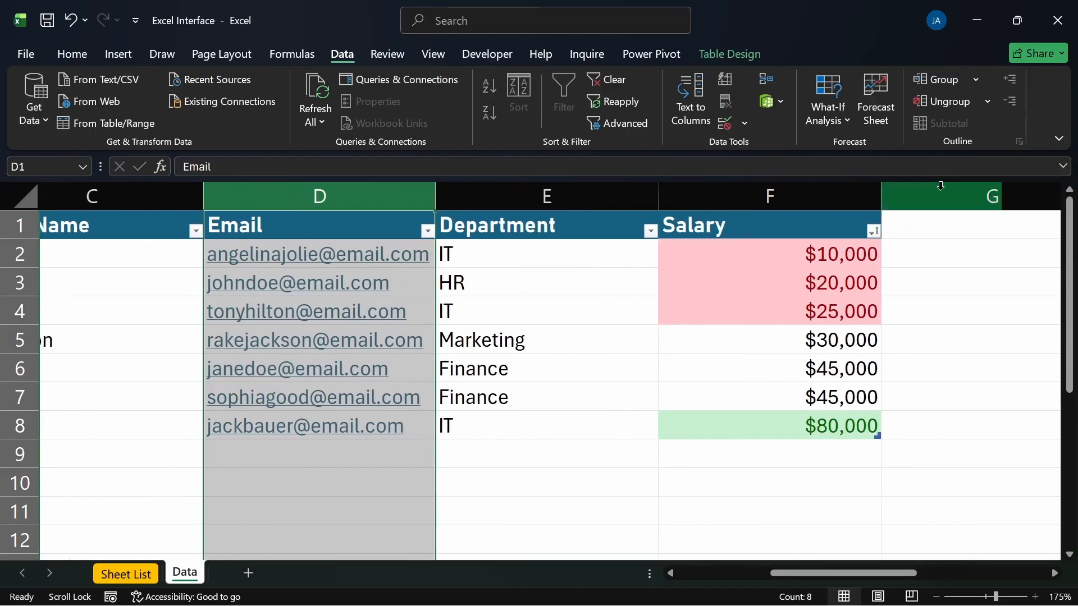
click(933, 219)
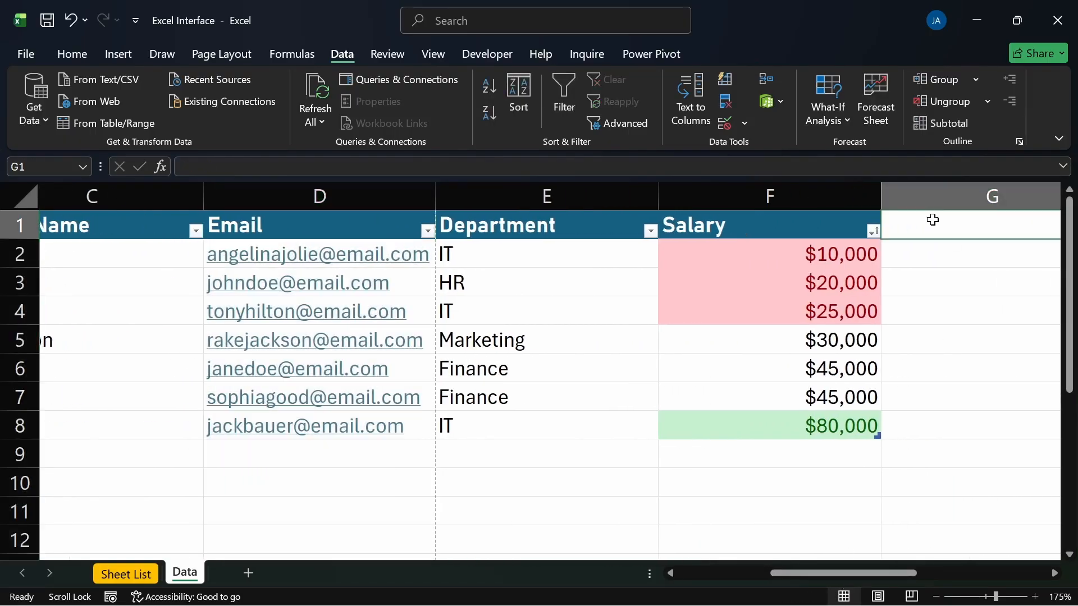
text(Man)
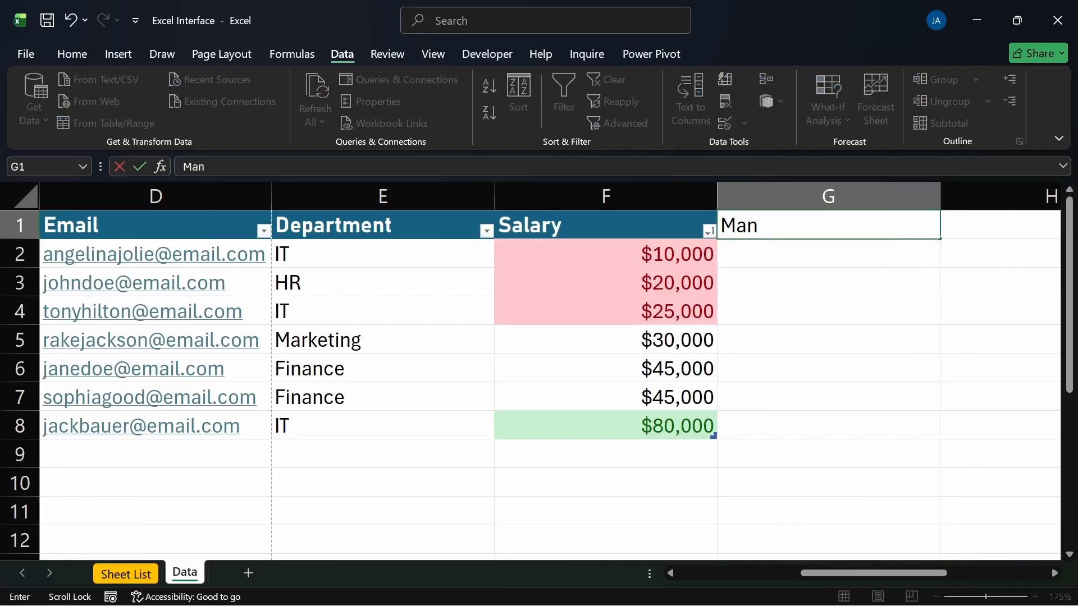
text(ager)
key(Return)
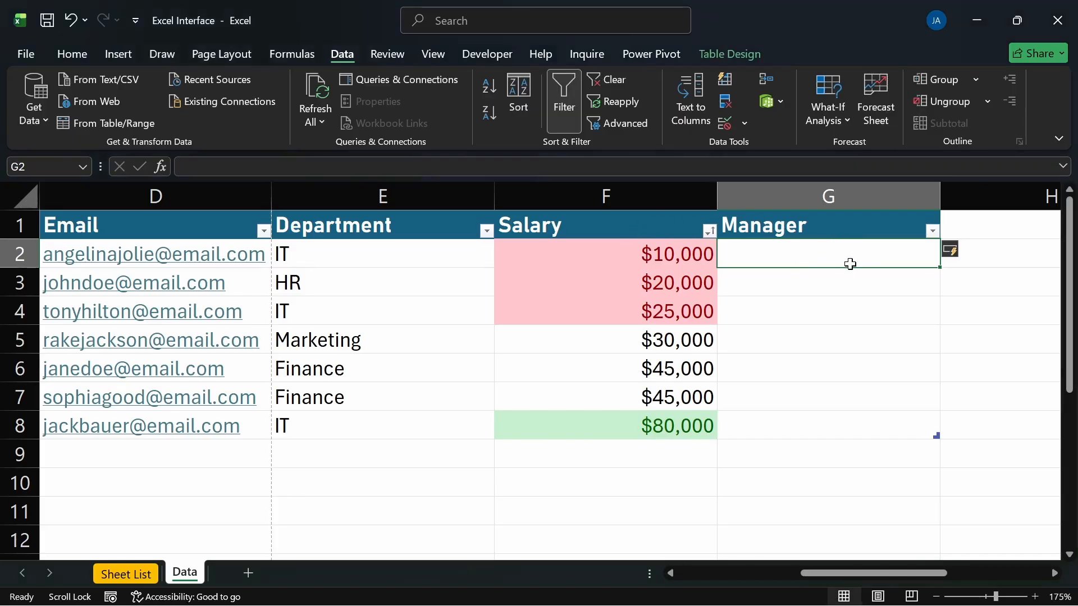
click(925, 423)
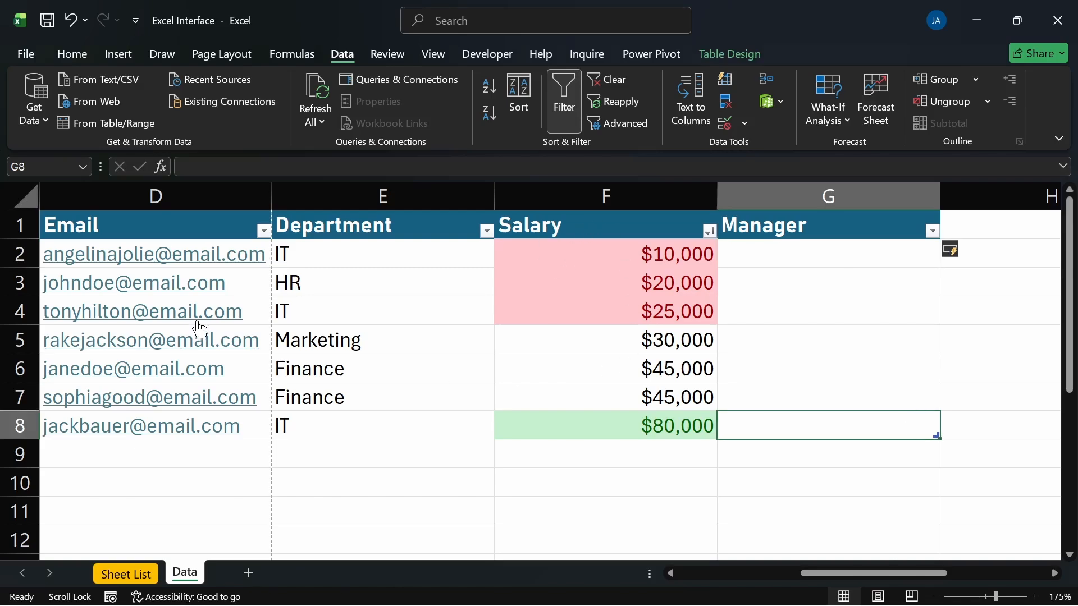
Review the Data Validation criteria for the Manager cells G2:G8, including the List option, and close the settings without applying them
click(763, 260)
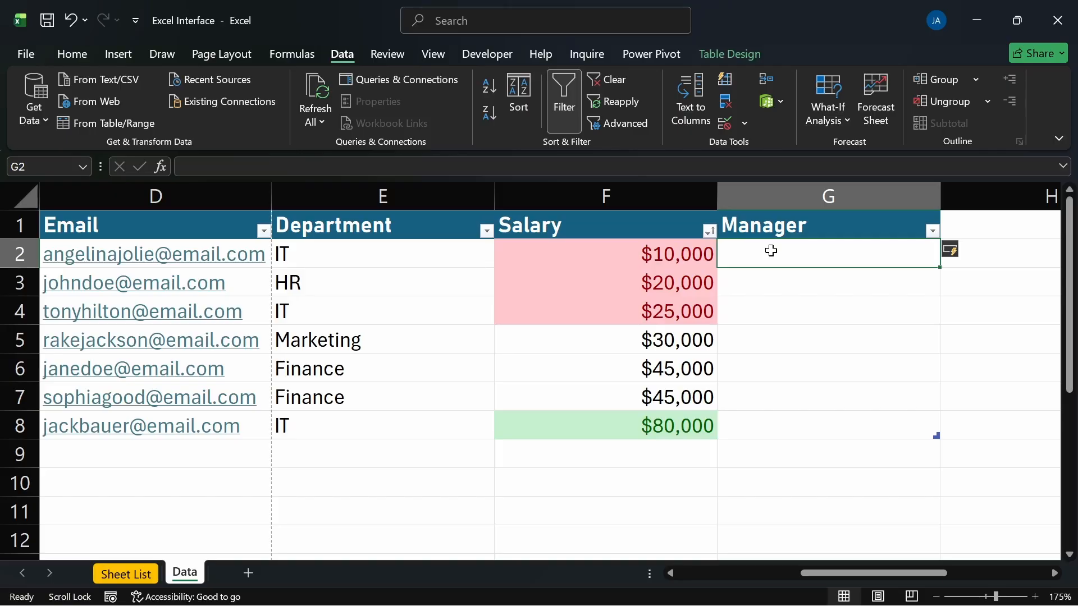
drag(772, 251, 776, 427)
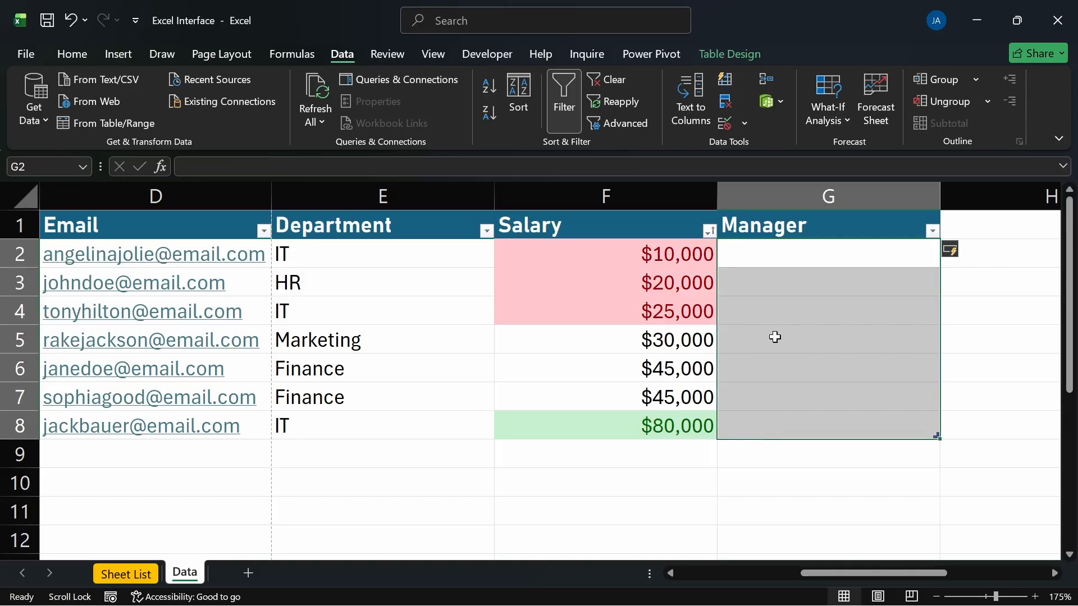
click(725, 123)
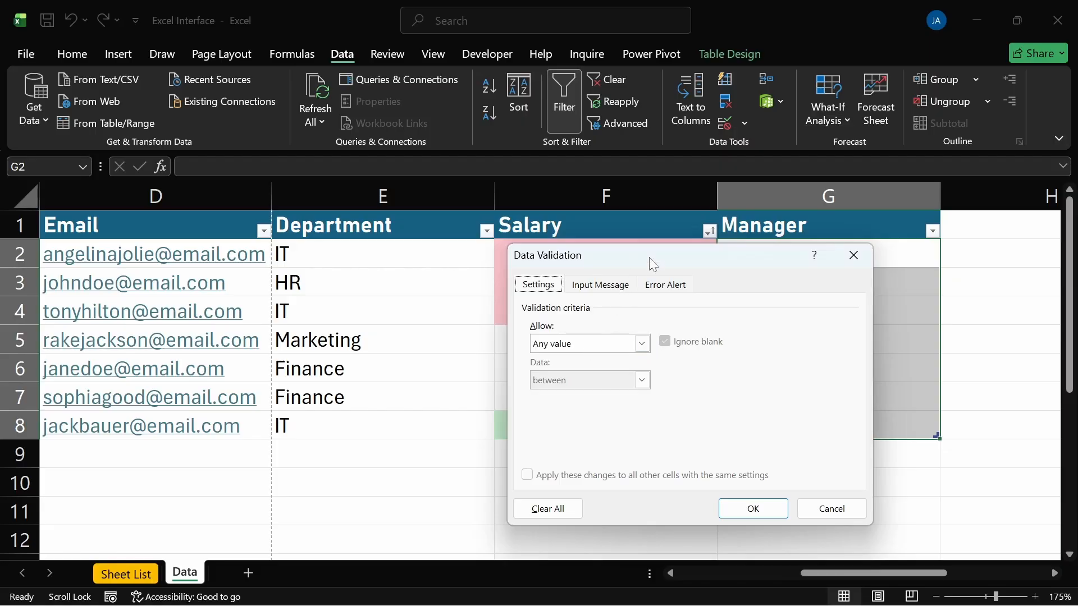
drag(649, 257, 440, 257)
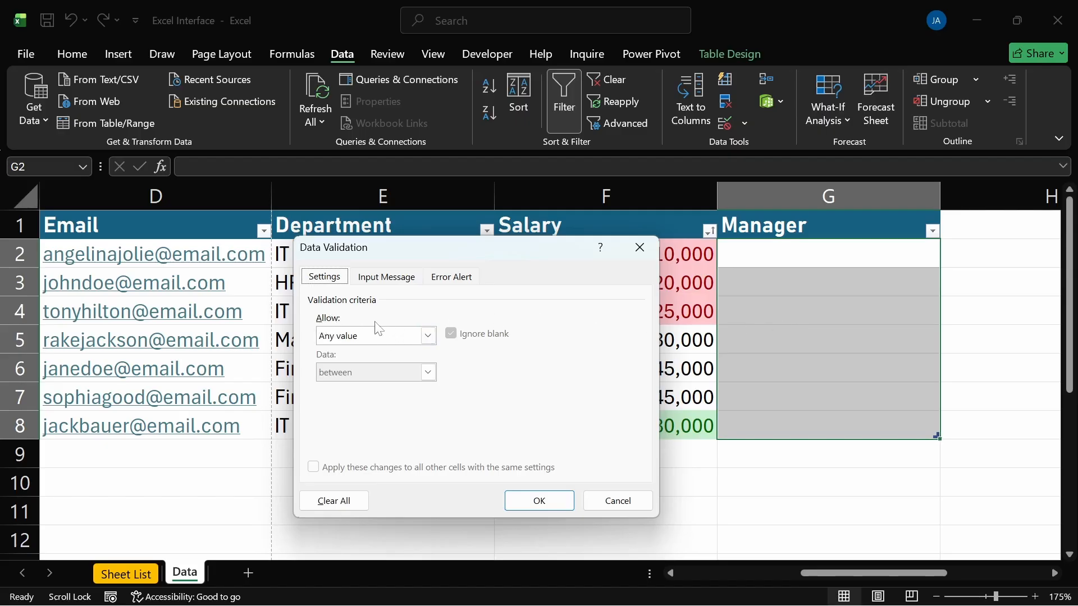
click(429, 337)
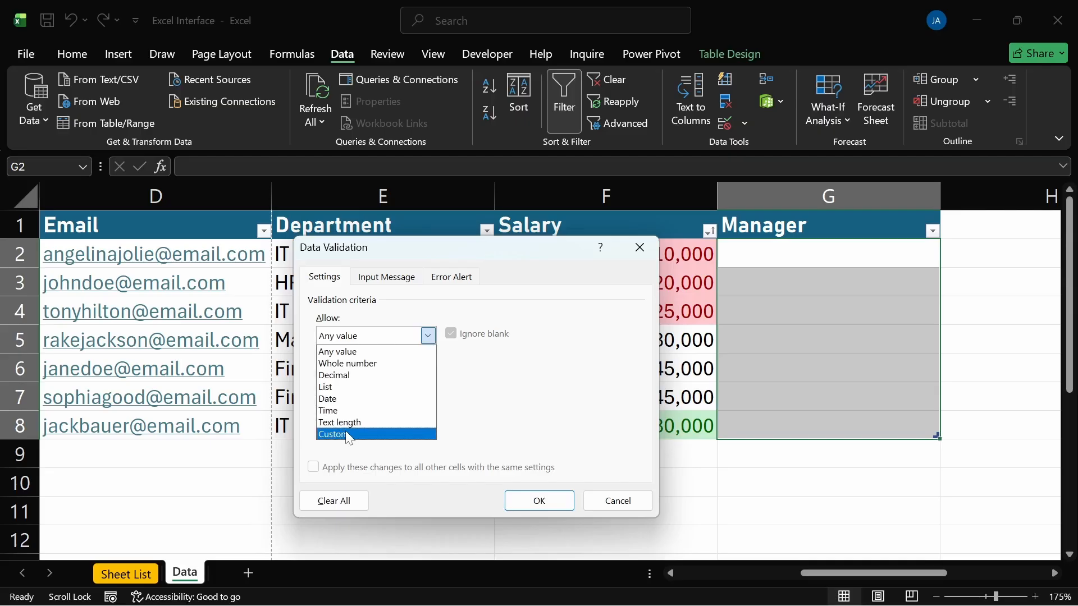
click(342, 387)
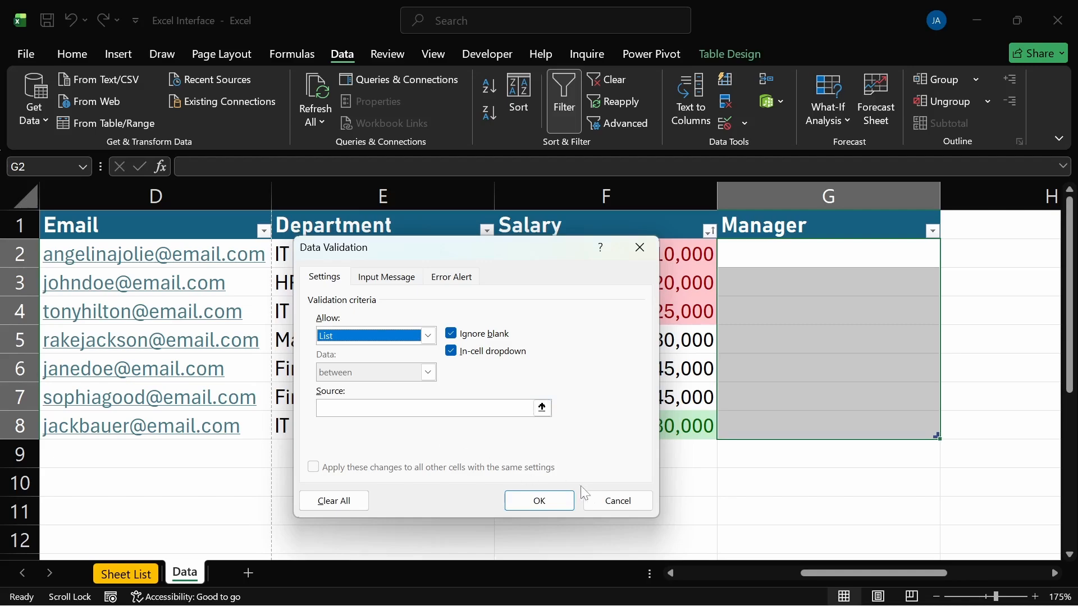
click(640, 248)
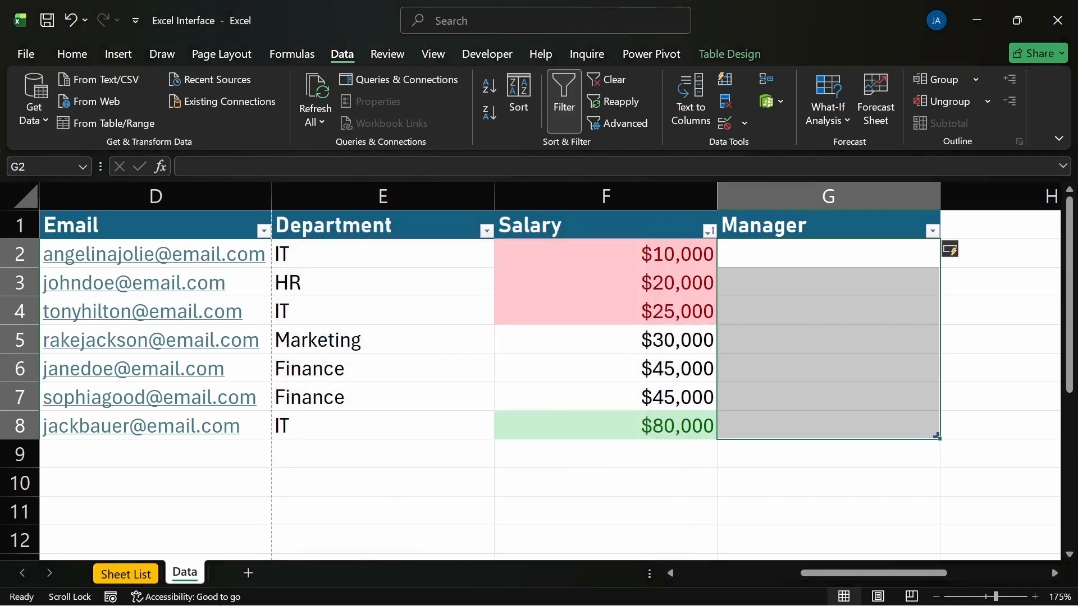
Add a new worksheet after the Data sheet and name it Managers
click(248, 574)
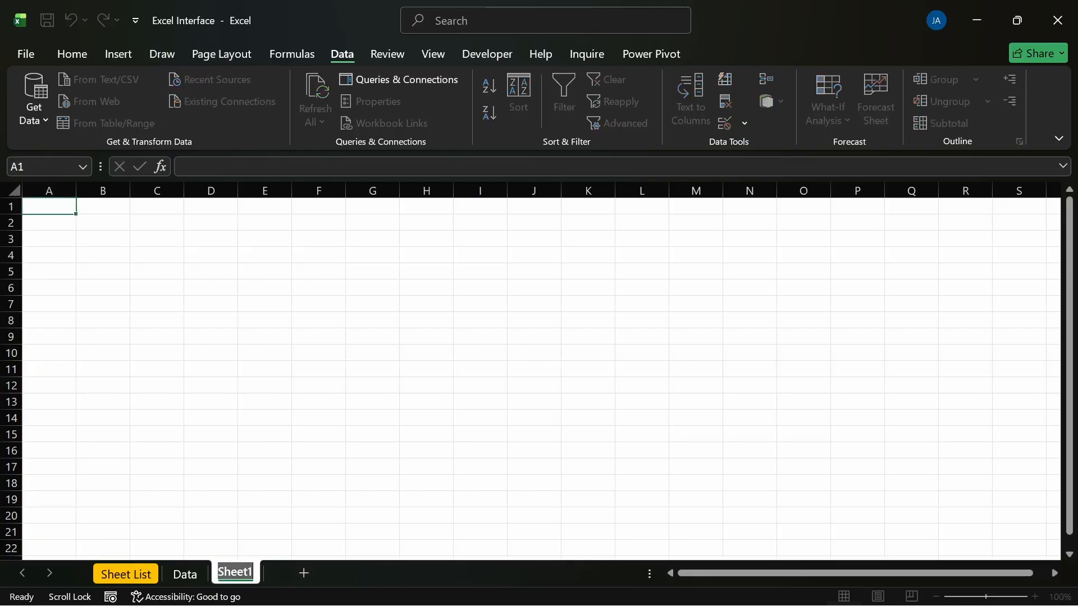
text(M)
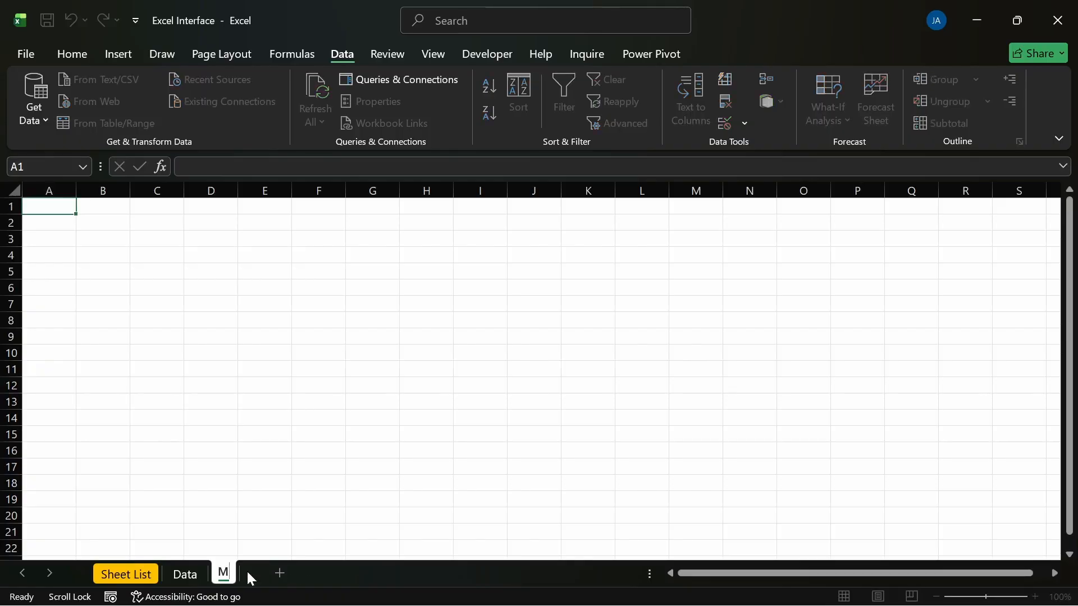
text(anager)
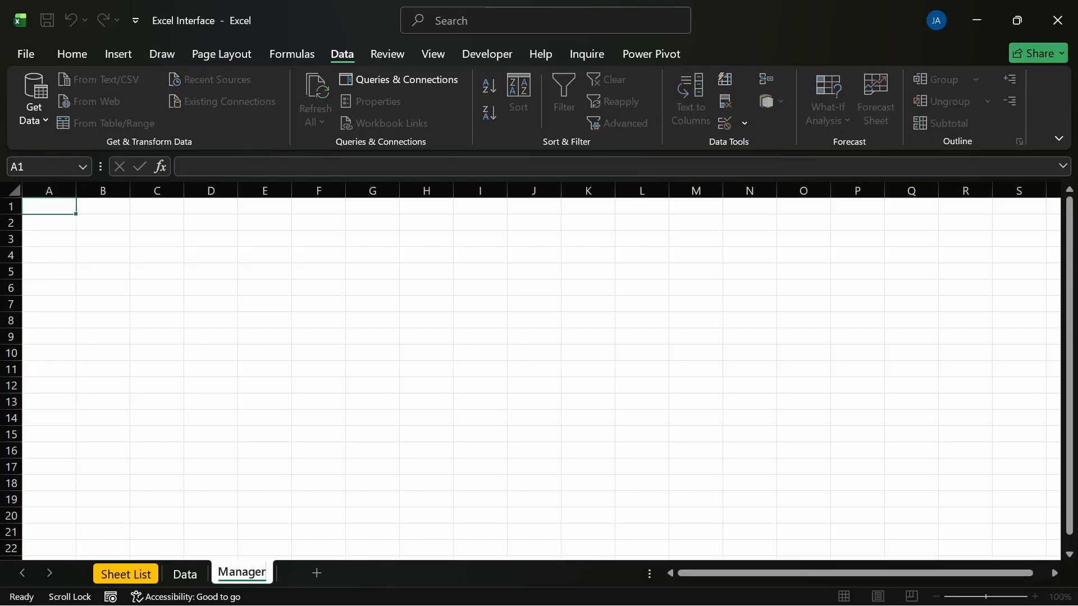
text(s)
key(BackSpace)
key(Return)
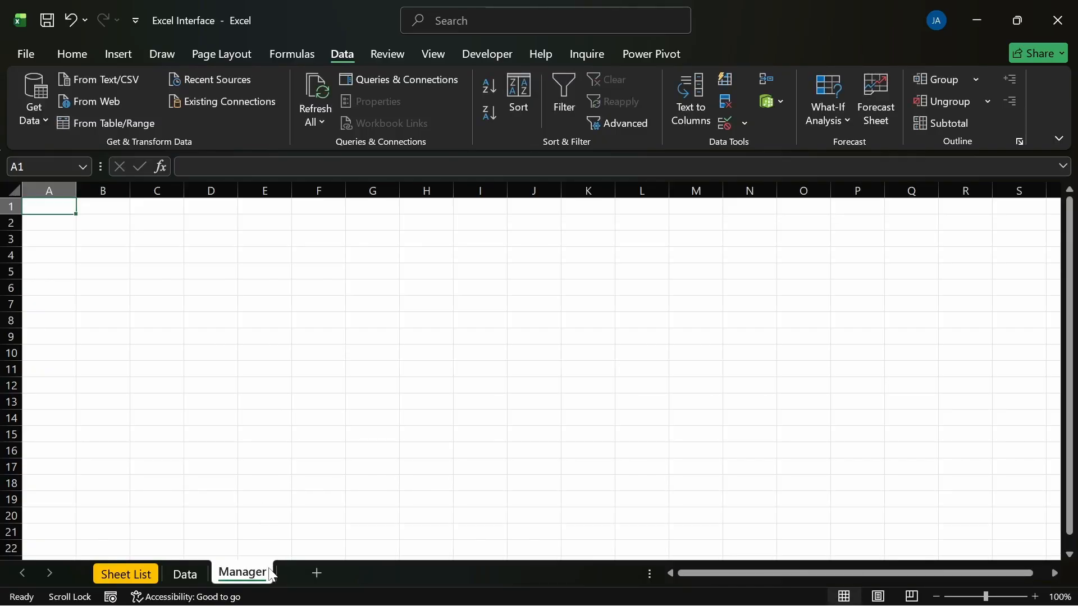
double_click(264, 573)
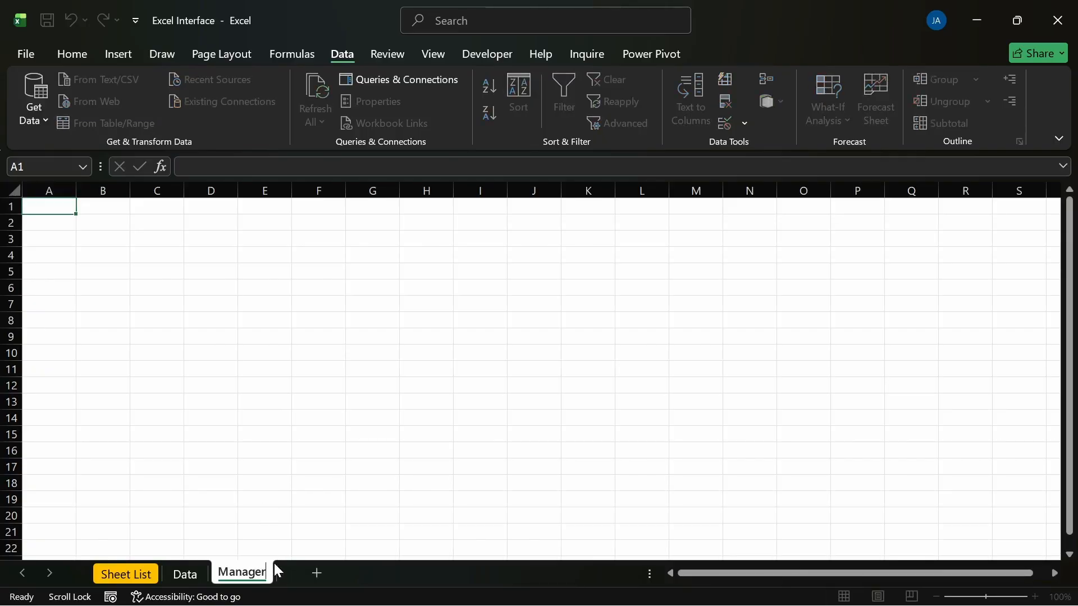
text(s)
key(Return)
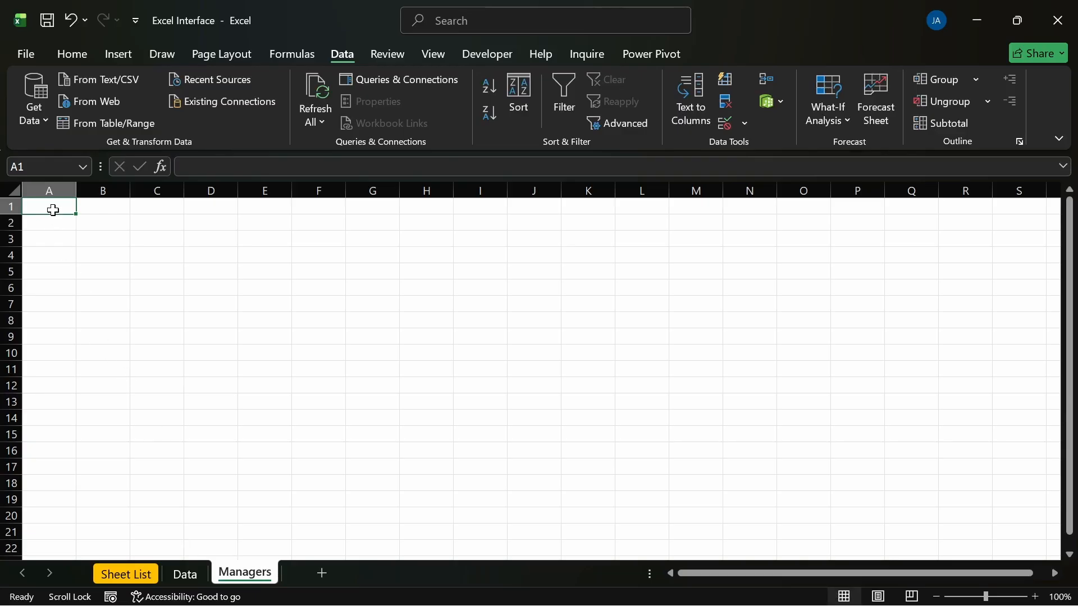
Enter the headers ID, Name and Region in A1:C1 of the Managers sheet
text(ID)
key(Tab)
text(Re)
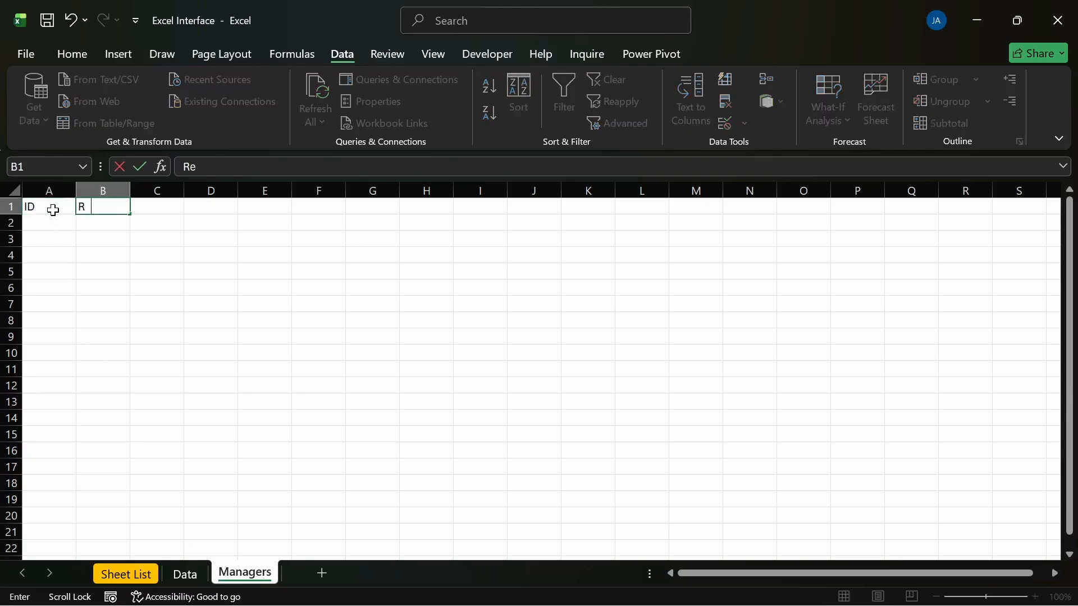
text(gio)
key(BackSpace)
key(BackSpace)
key(BackSpace)
key(BackSpace)
key(BackSpace)
text(n)
key(BackSpace)
text(Name)
key(Tab)
text(Rgion)
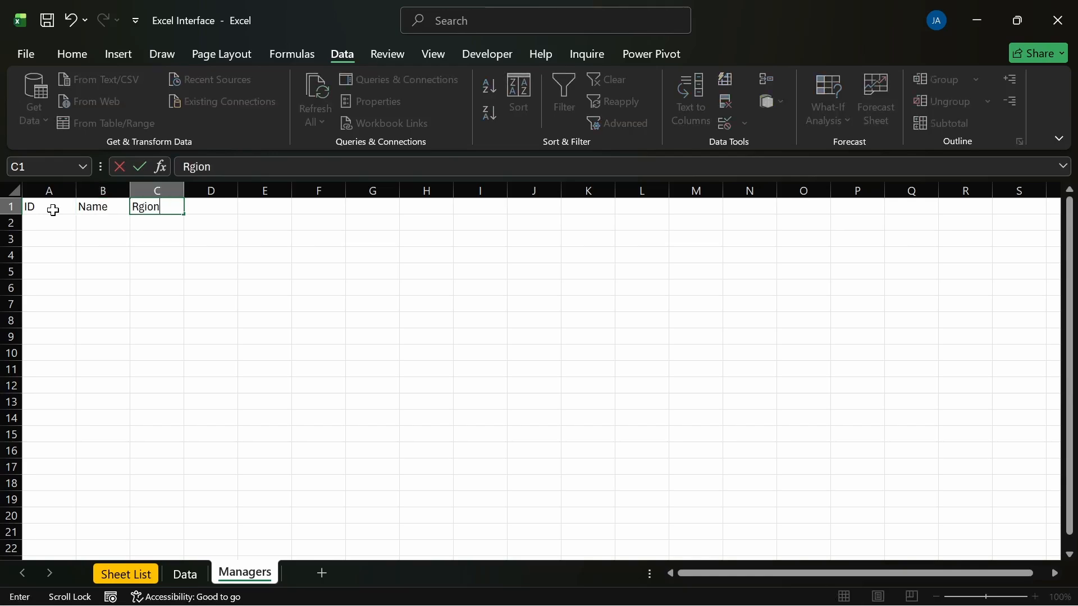
key(BackSpace)
key(BackSpace)
key(BackSpace)
key(BackSpace)
text(egion)
key(Return)
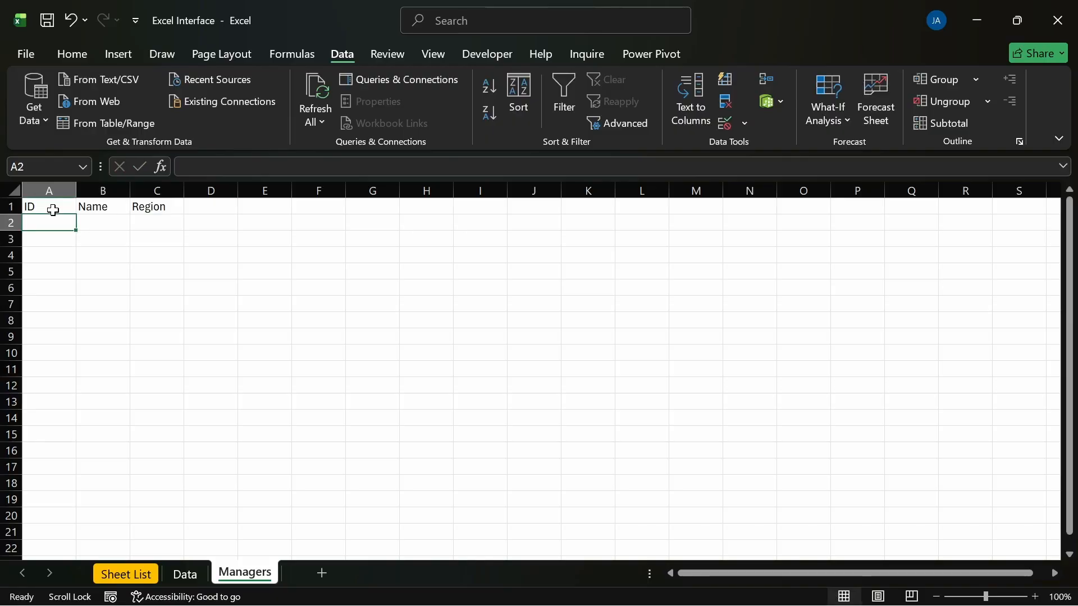
Convert the range A1:C2 on the Managers sheet into a table, with its first row as headers
drag(49, 203, 143, 230)
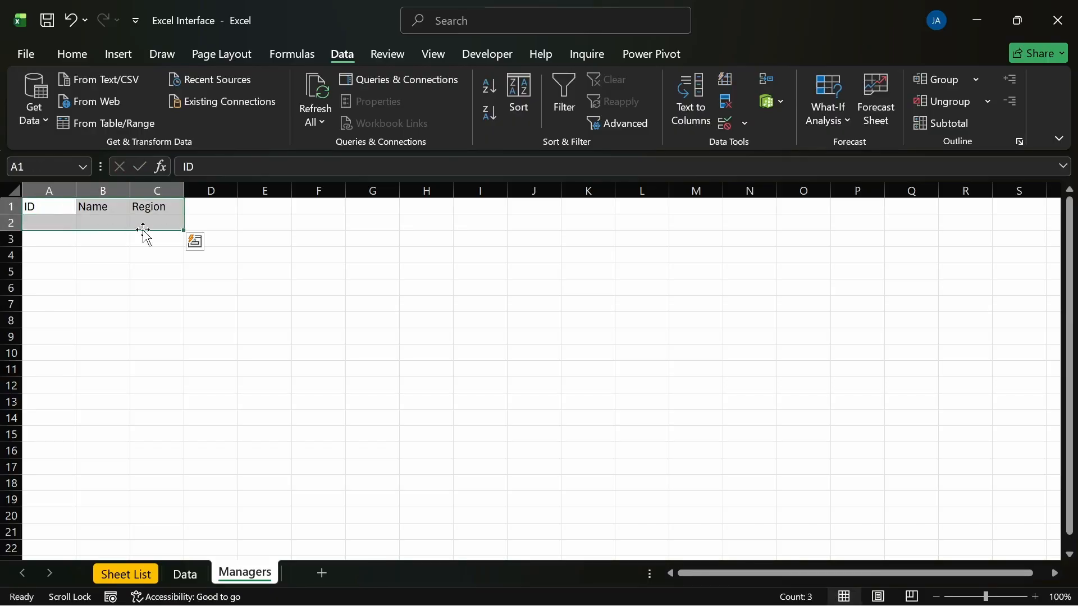
key(ctrl+t)
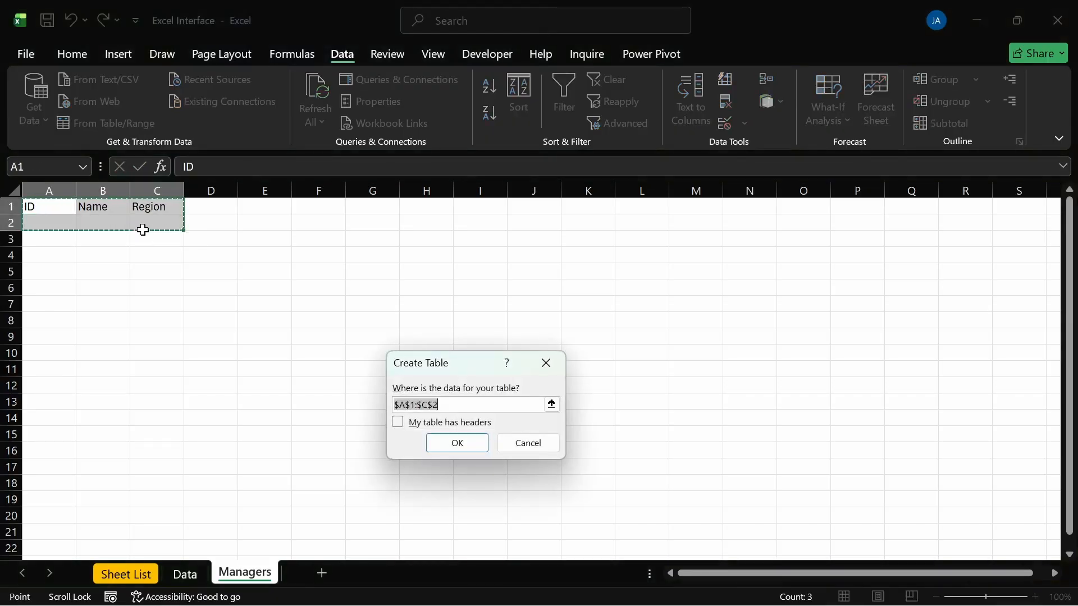
click(398, 422)
key(Return)
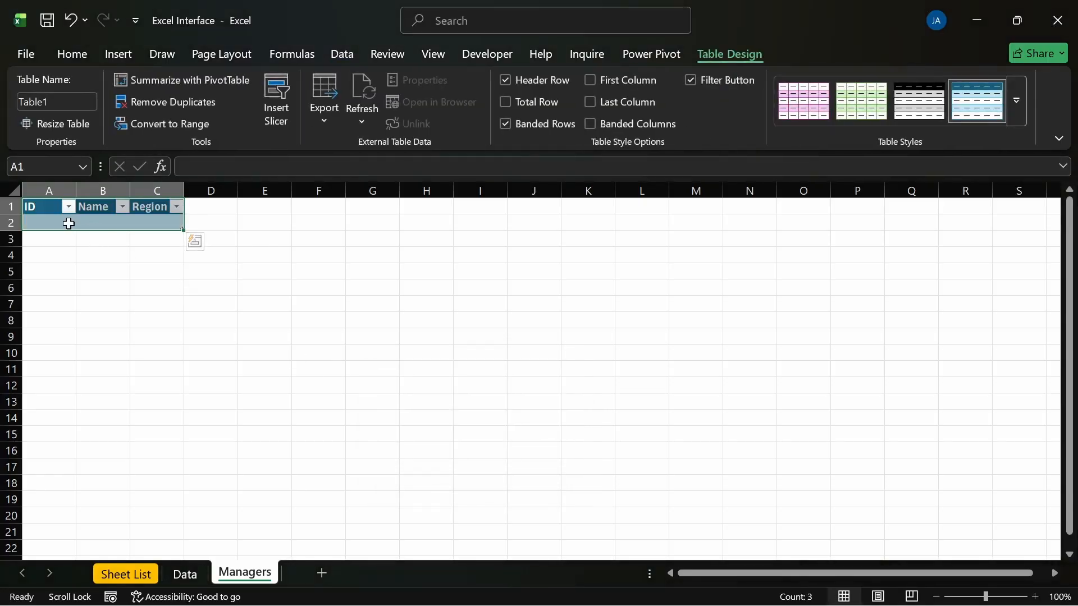
Clear the table style from the new table in A1:C2 so that it has no preset formatting
click(63, 222)
drag(51, 208, 150, 223)
click(149, 222)
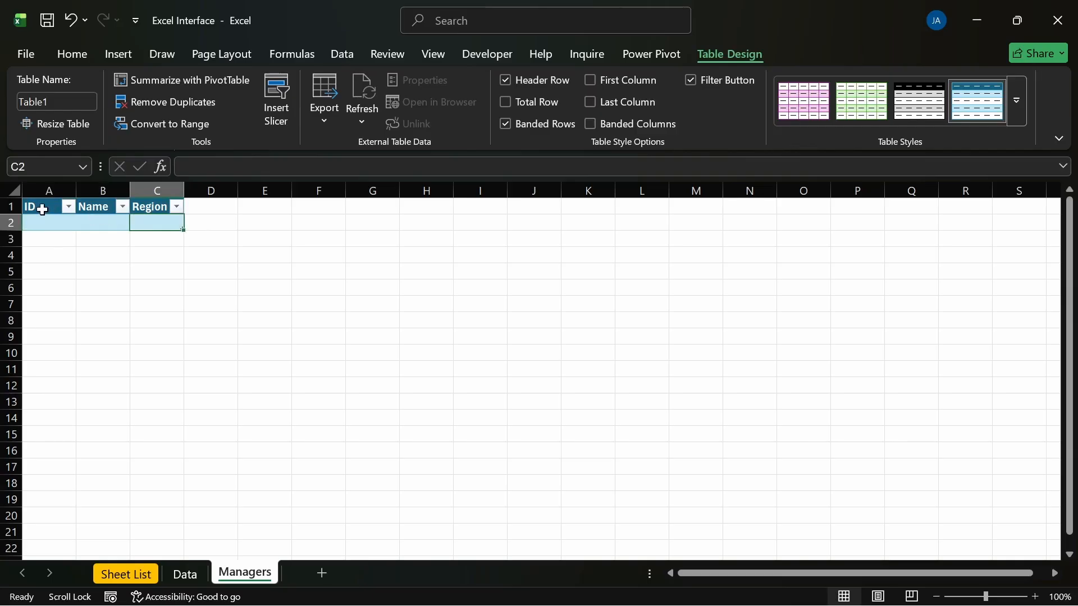
drag(40, 210, 150, 225)
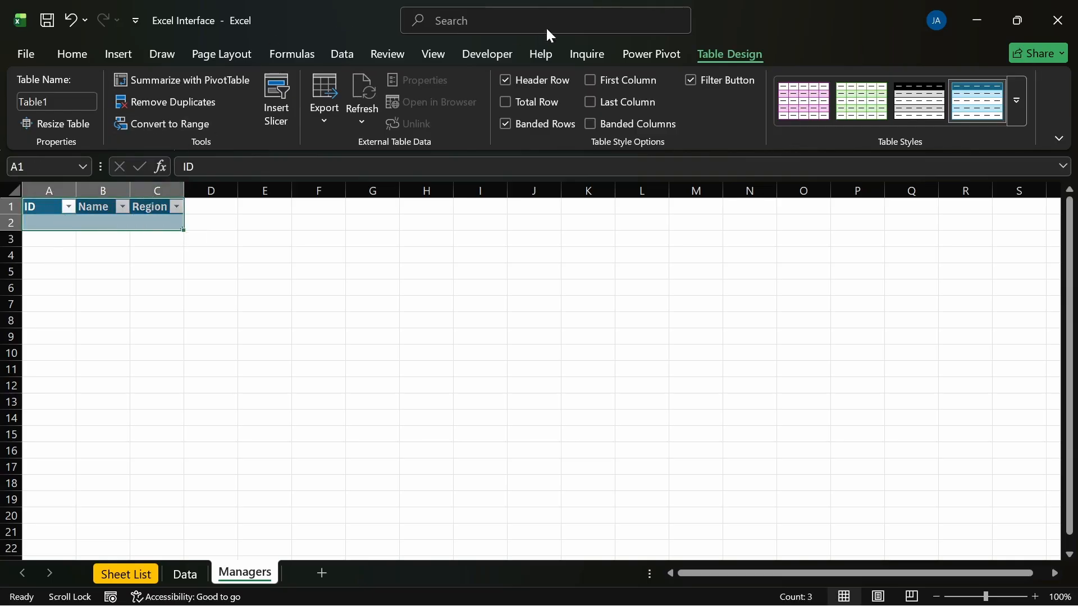
click(1017, 101)
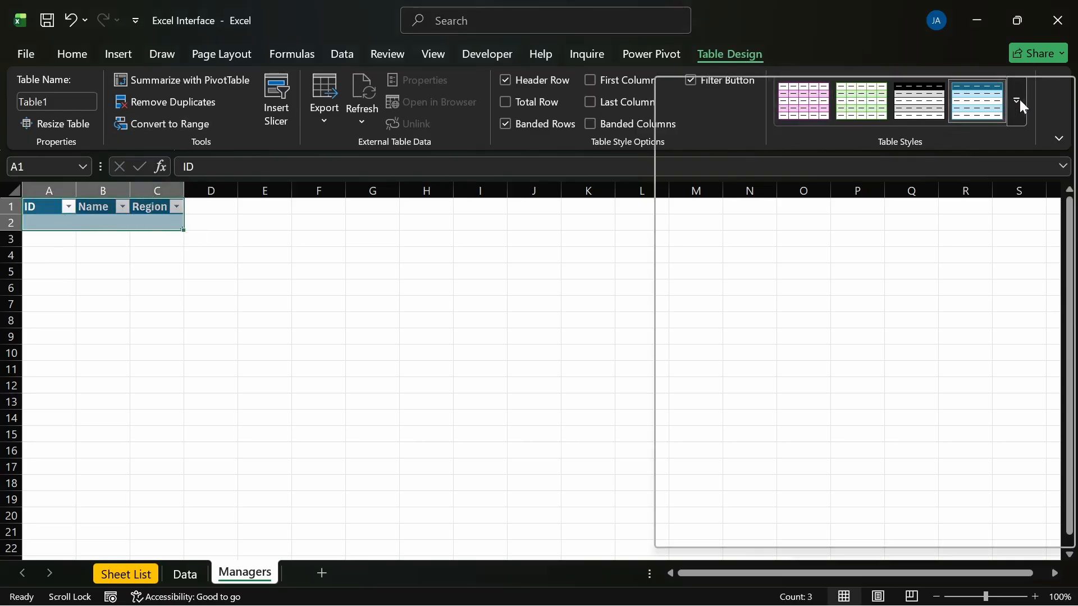
click(709, 524)
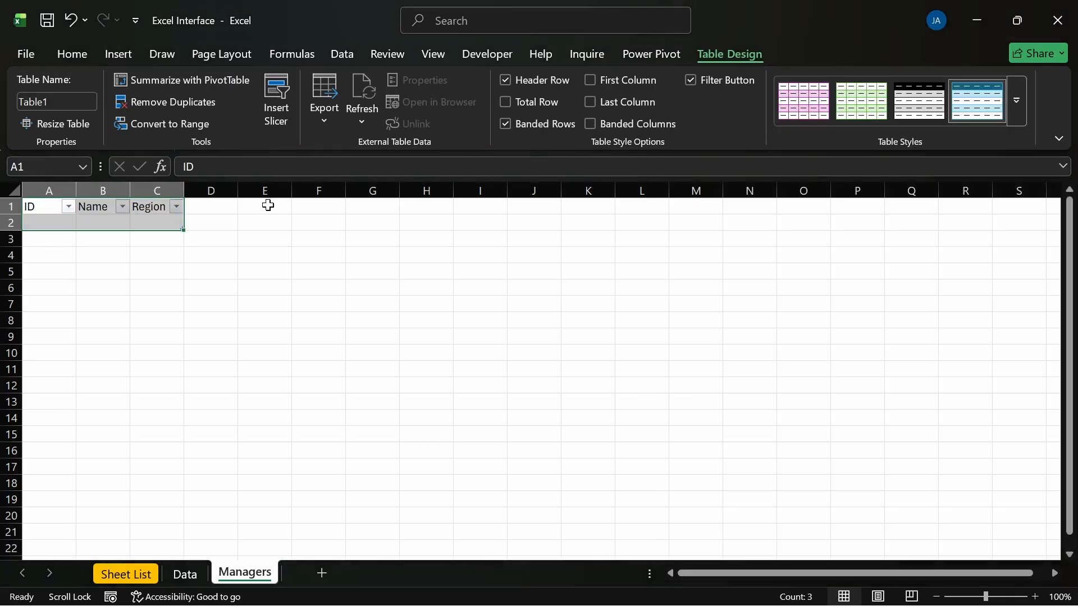
click(54, 206)
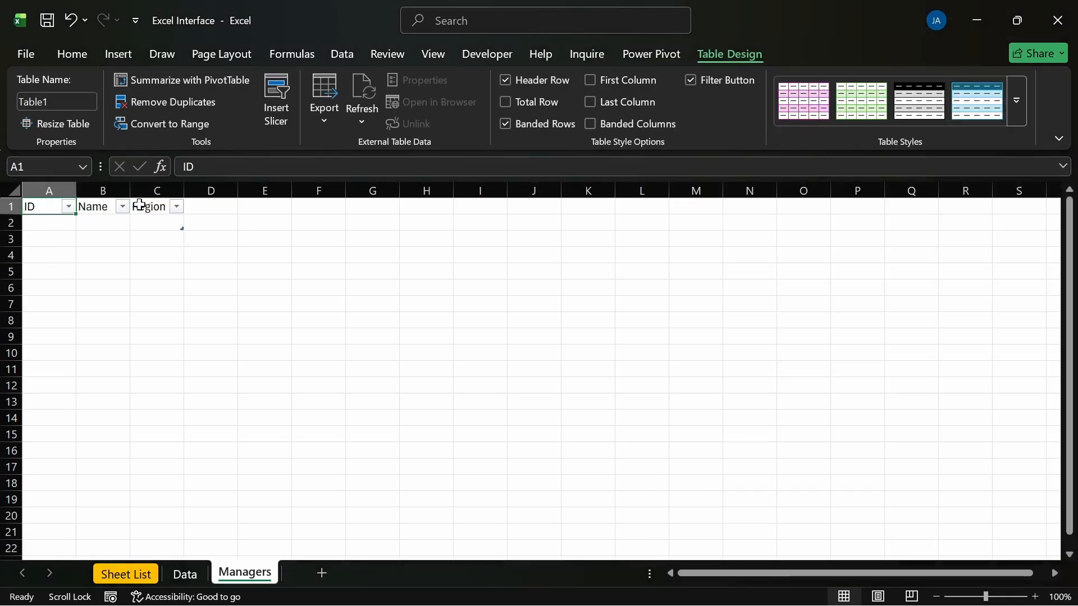
click(189, 276)
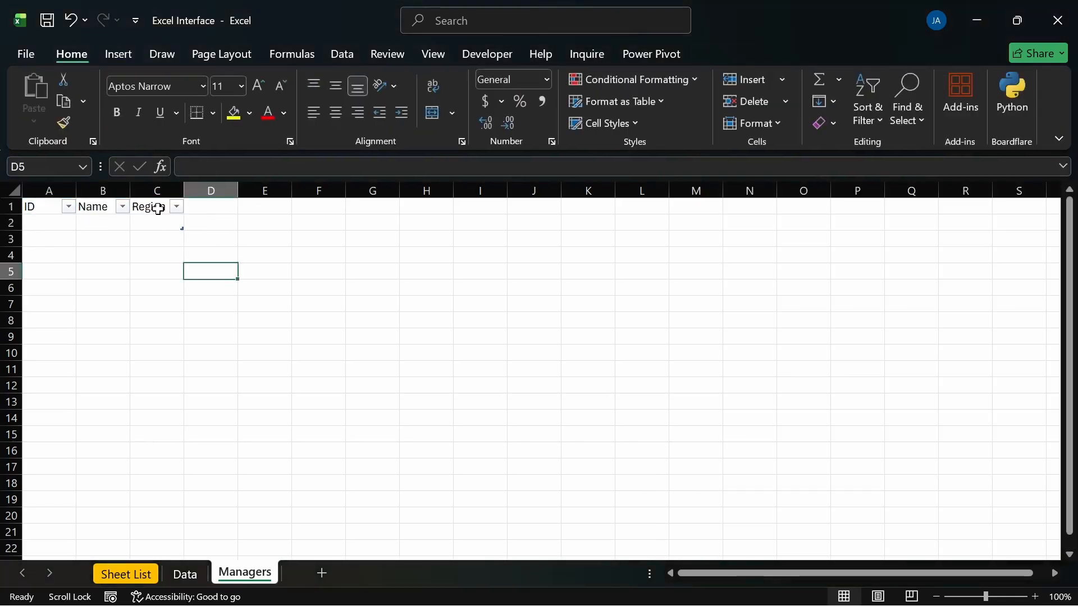
Fill the header cells A1:C1 with a light gray theme color
drag(151, 207, 53, 206)
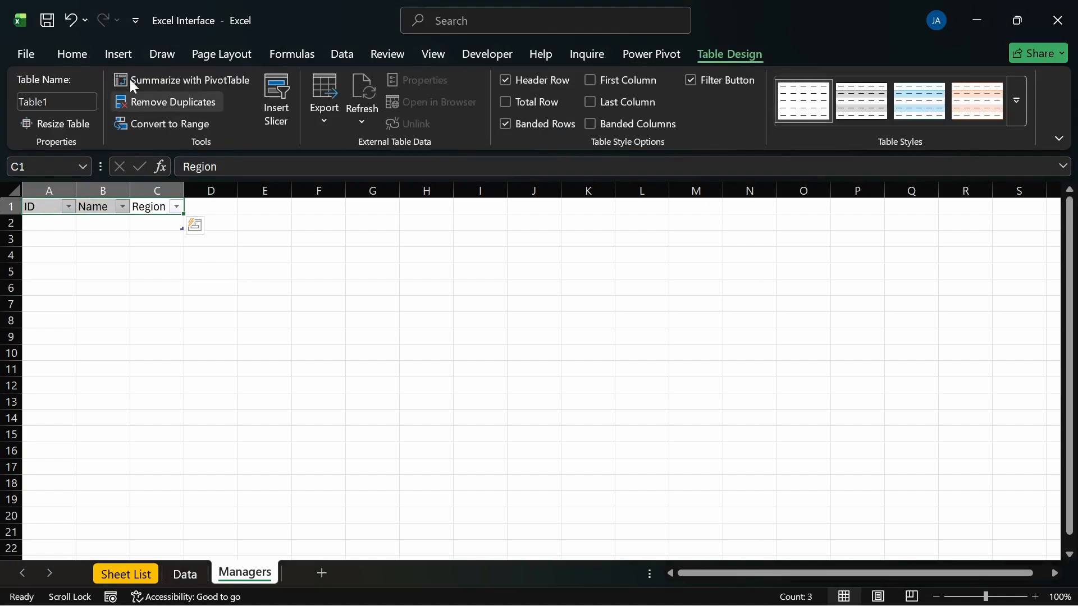
click(93, 52)
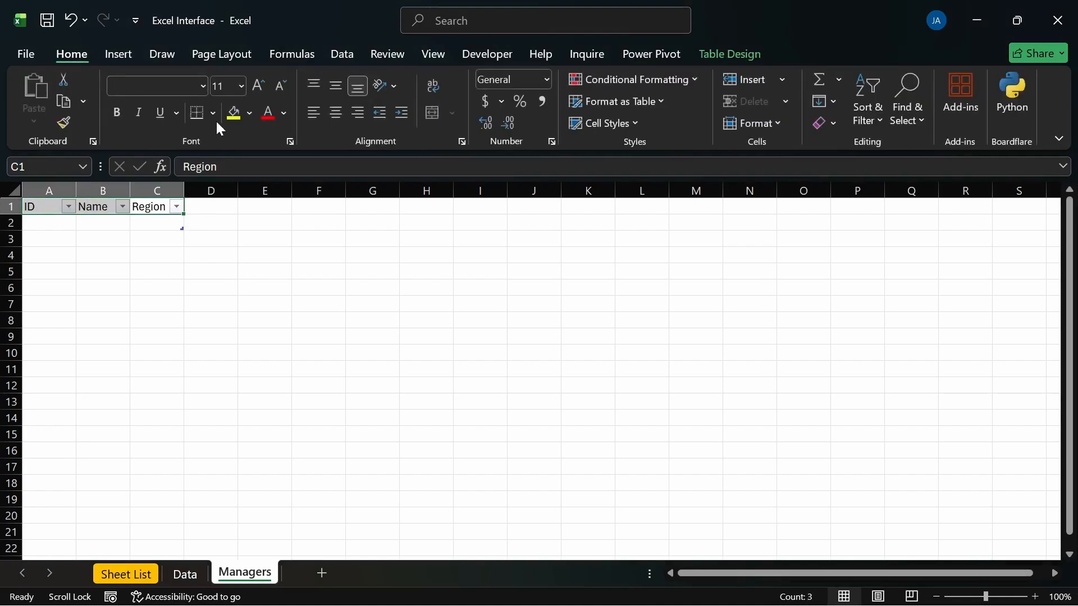
click(250, 112)
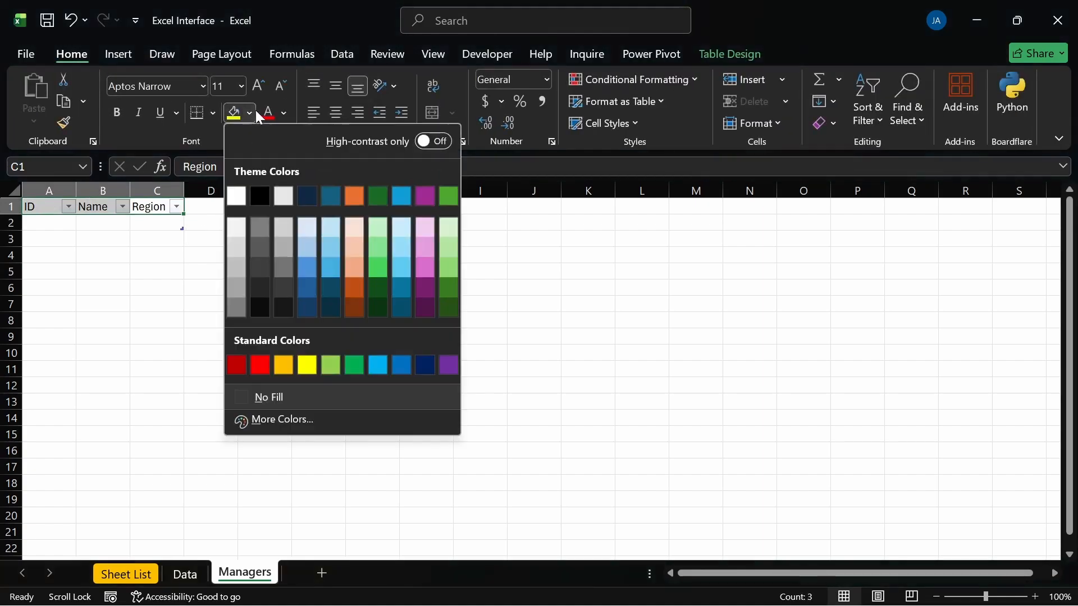
click(237, 247)
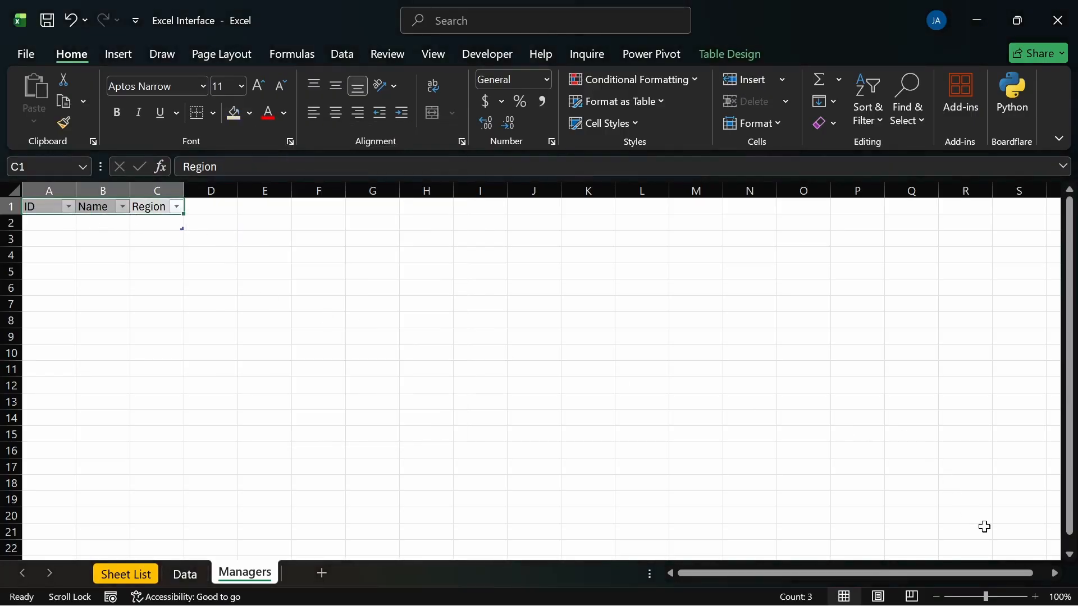
Enter the first manager's ID code in A2, below the ID header
click(1058, 599)
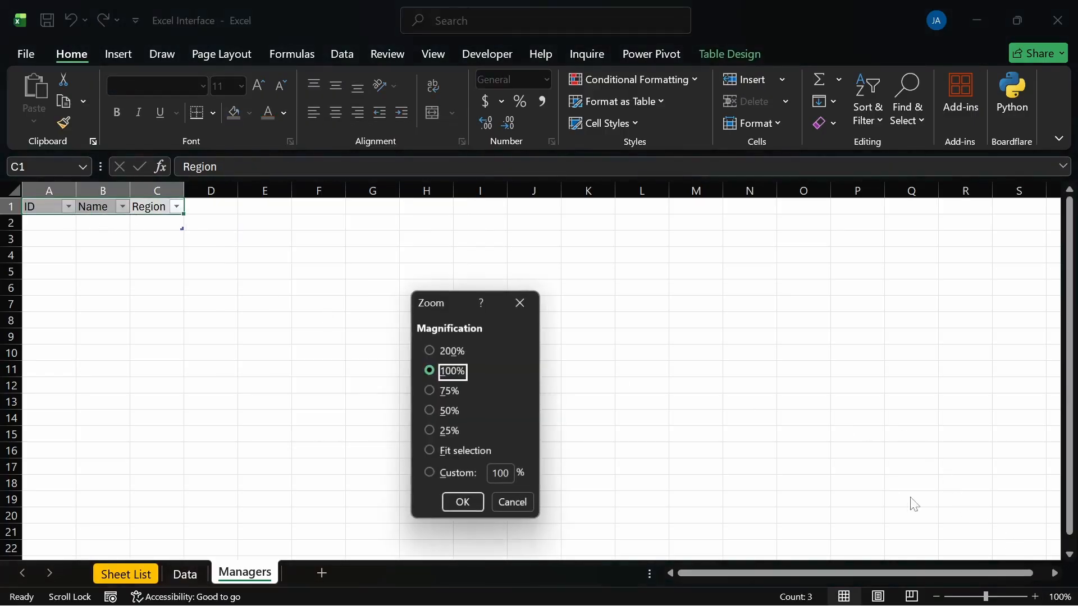
click(452, 352)
click(462, 502)
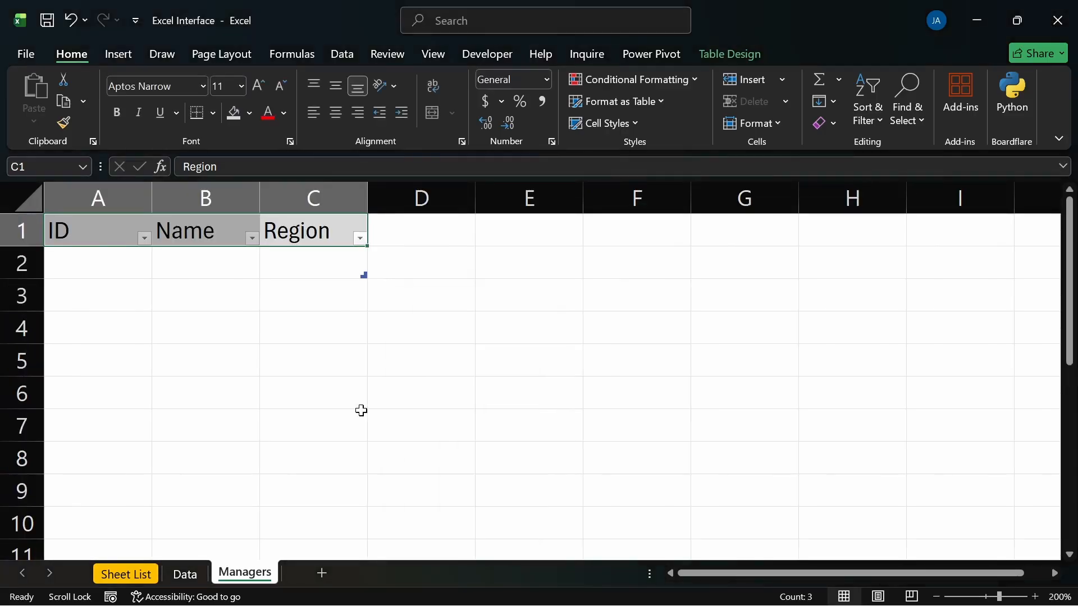
click(209, 286)
click(124, 265)
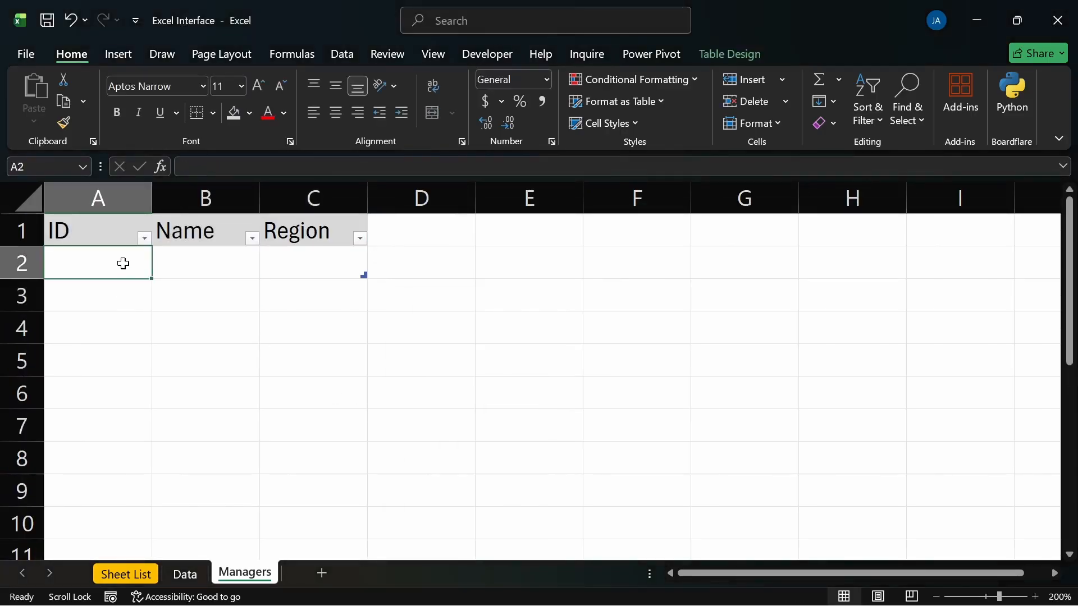
text(mg)
key(BackSpace)
key(BackSpace)
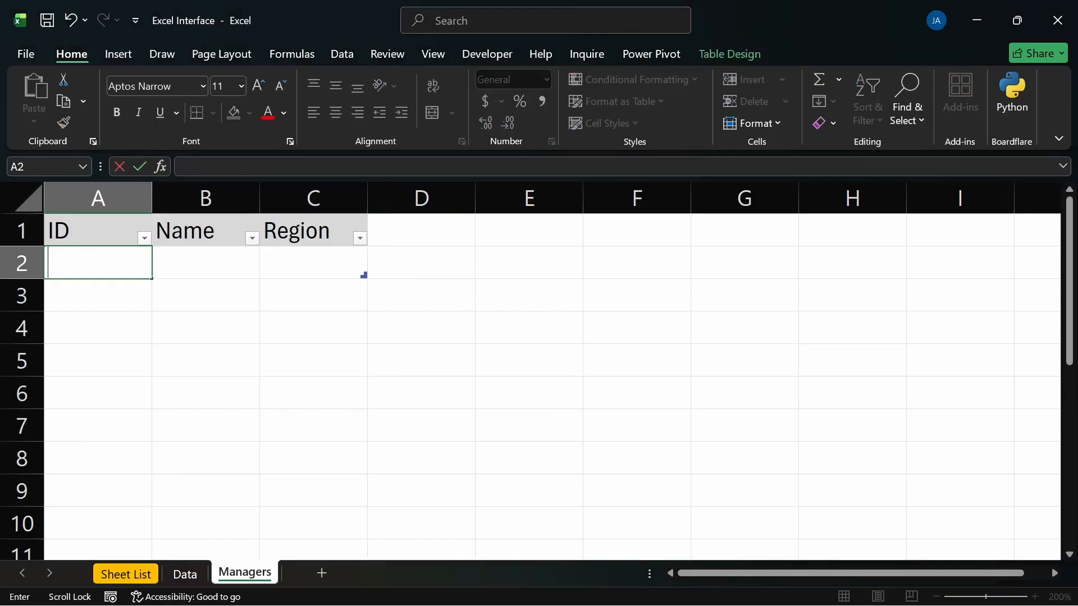
text(MG)
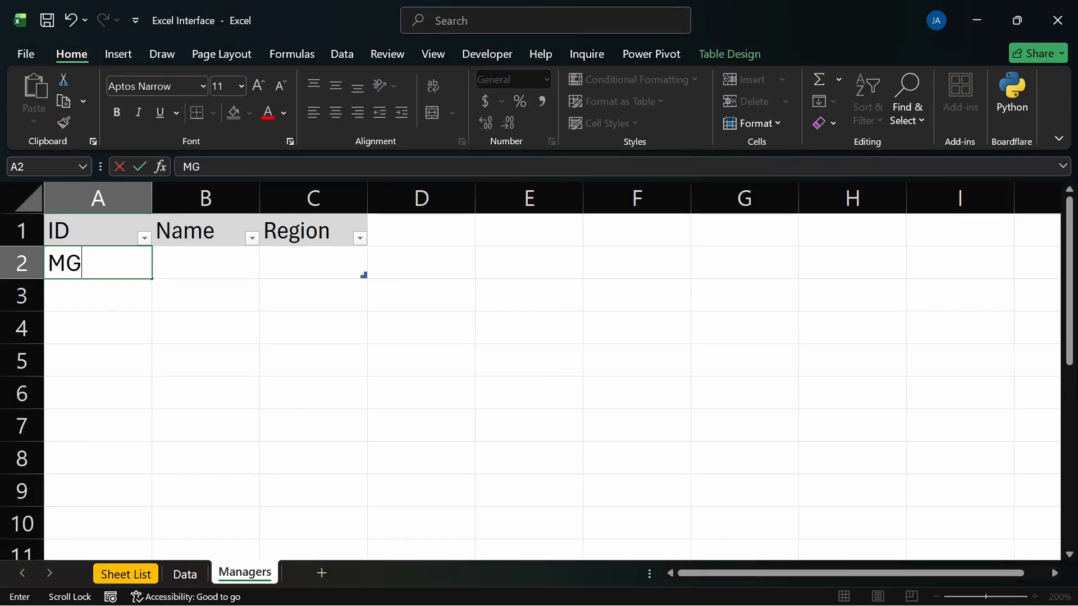
text(E101)
key(Return)
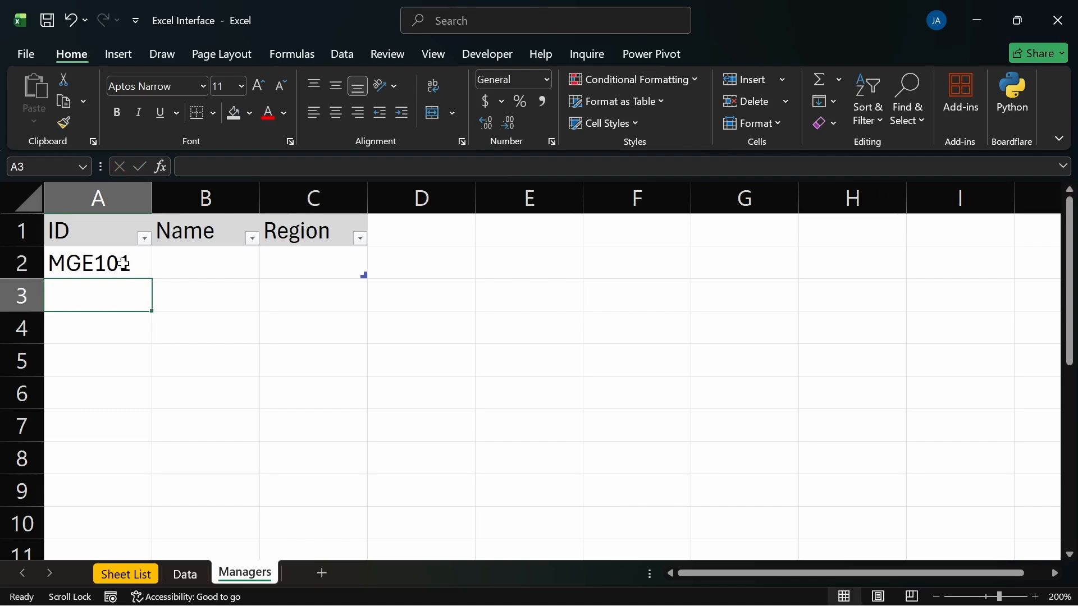
Enter the ID codes of the second and third managers in A3 and A4
text(MGA)
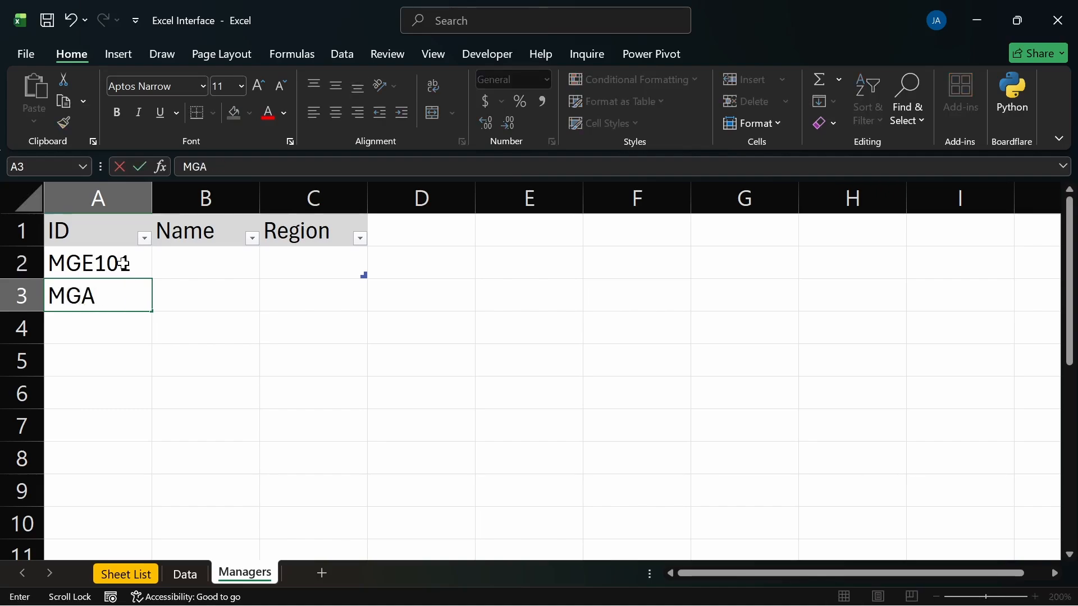
key(BackSpace)
text(S352)
key(Return)
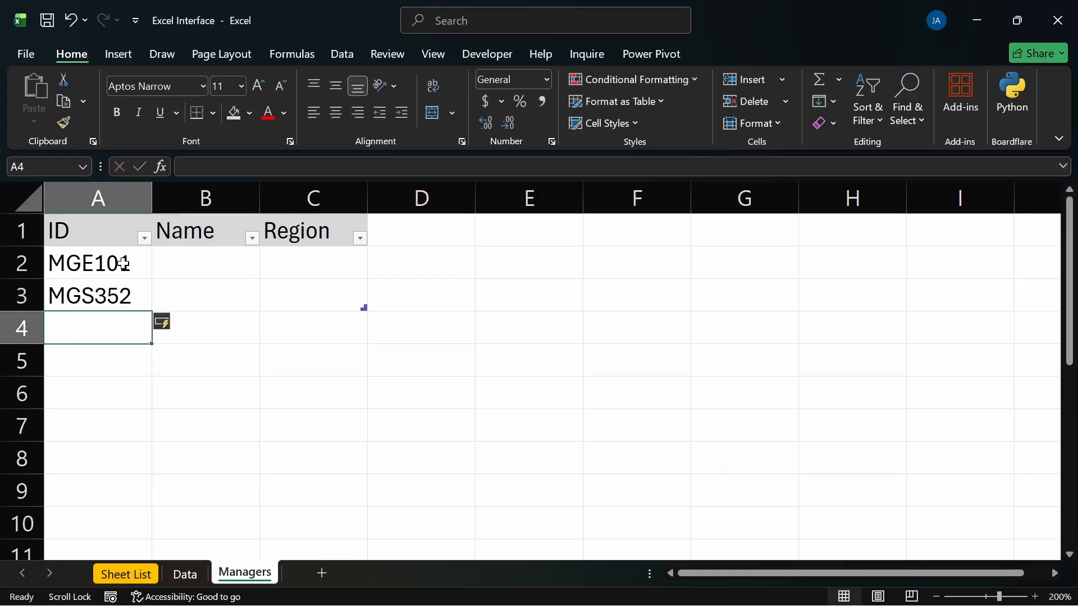
text(M)
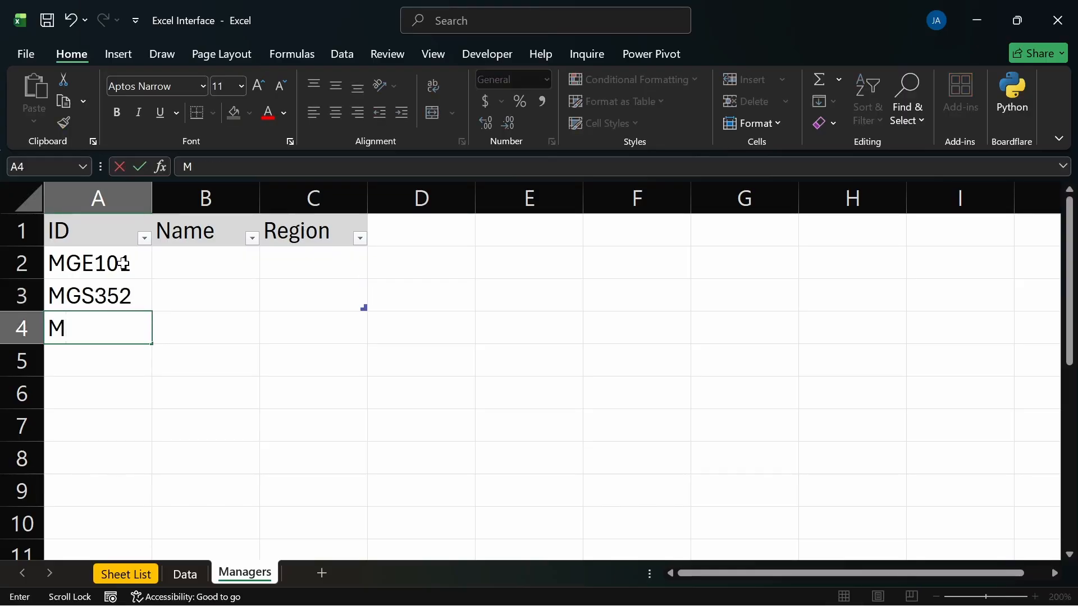
text(GW103)
key(Return)
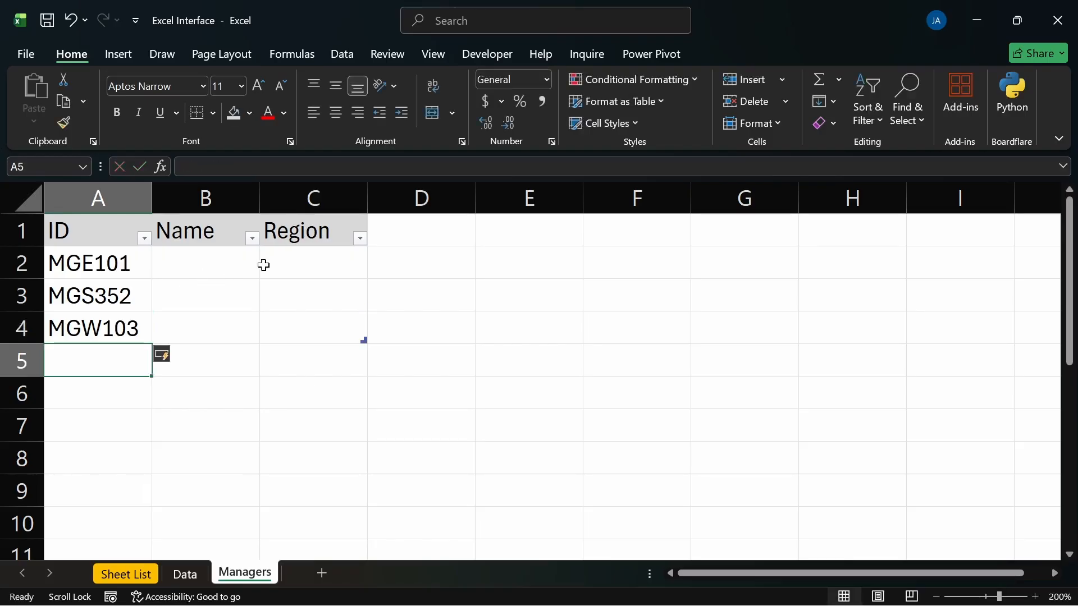
Enter the first manager's full name in B2
click(228, 269)
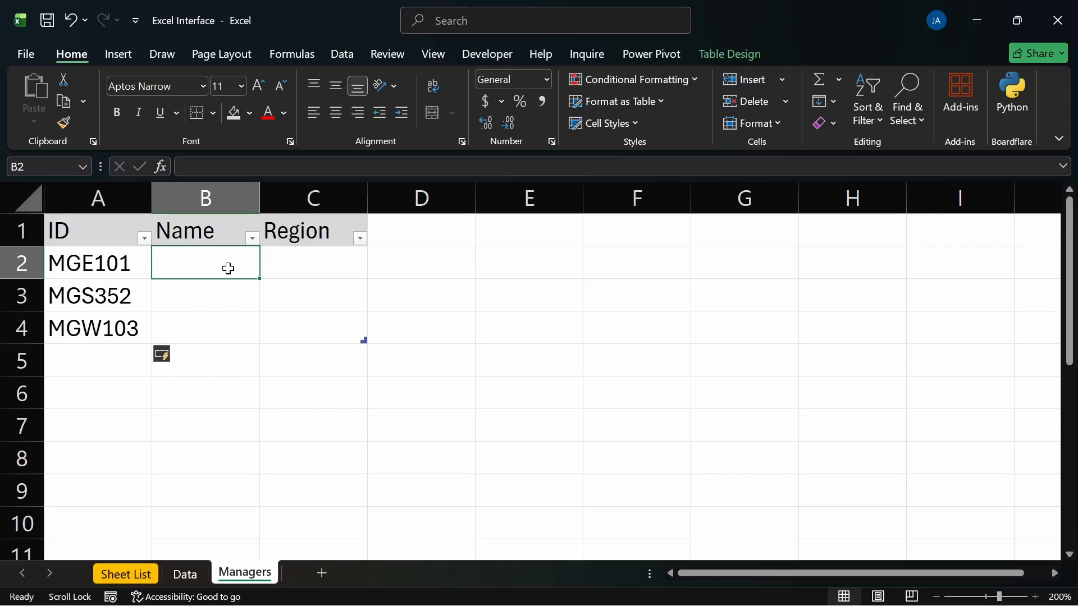
text(Paul)
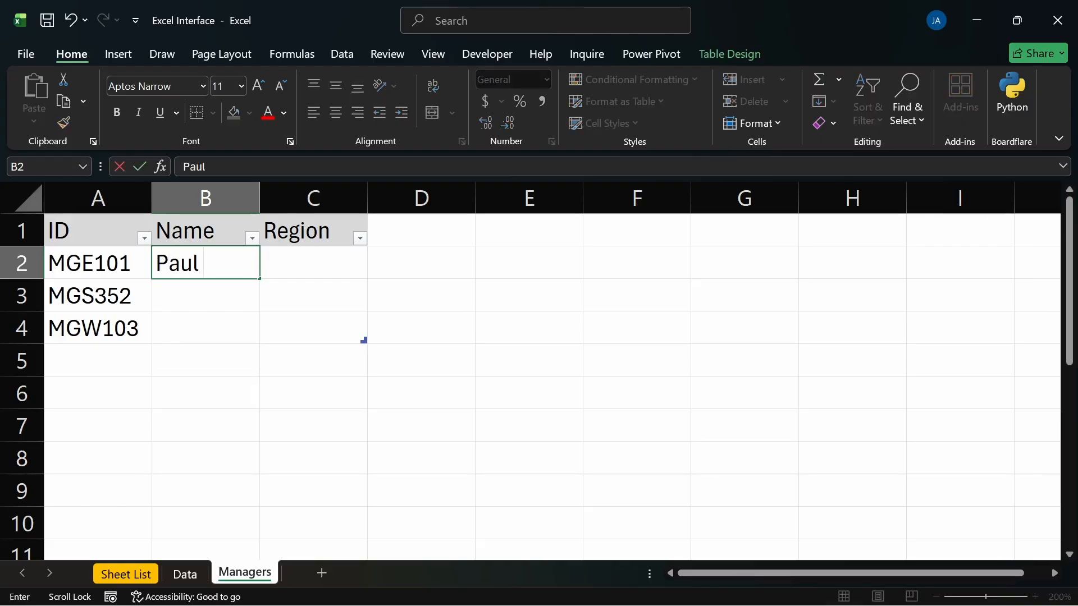
text( Kye)
key(BackSpace)
text(le)
key(Return)
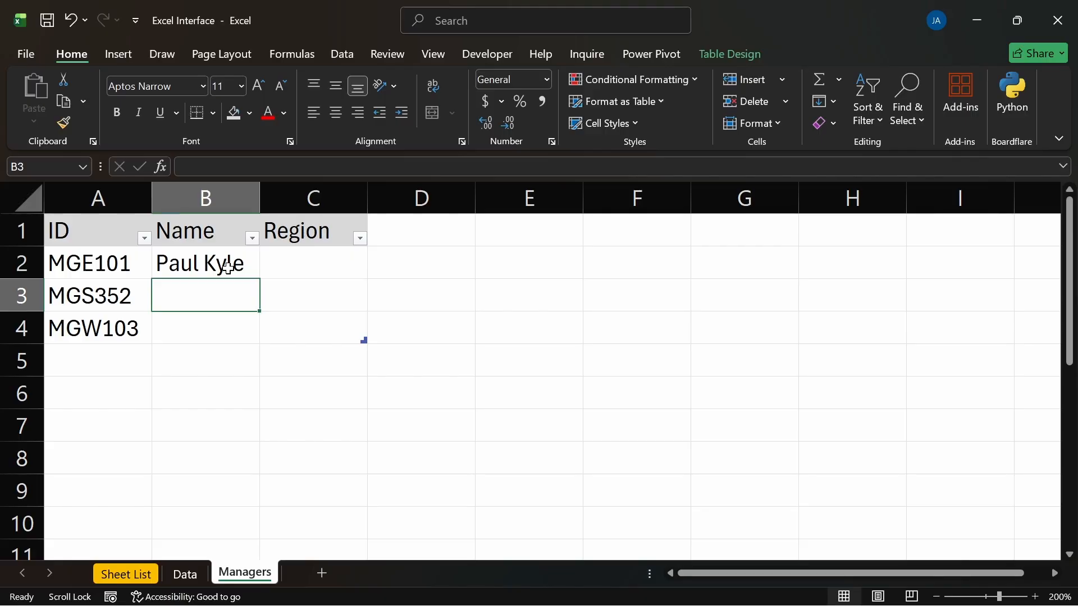
Enter the other two managers' full names in B3 and B4, and autofit the width of column B
text(G)
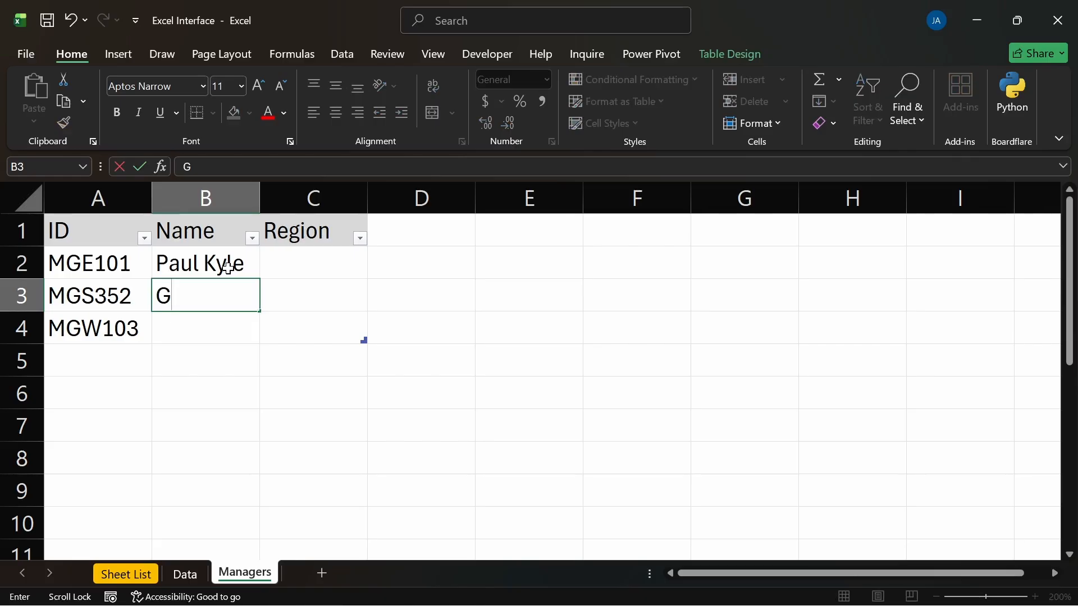
text(oerge )
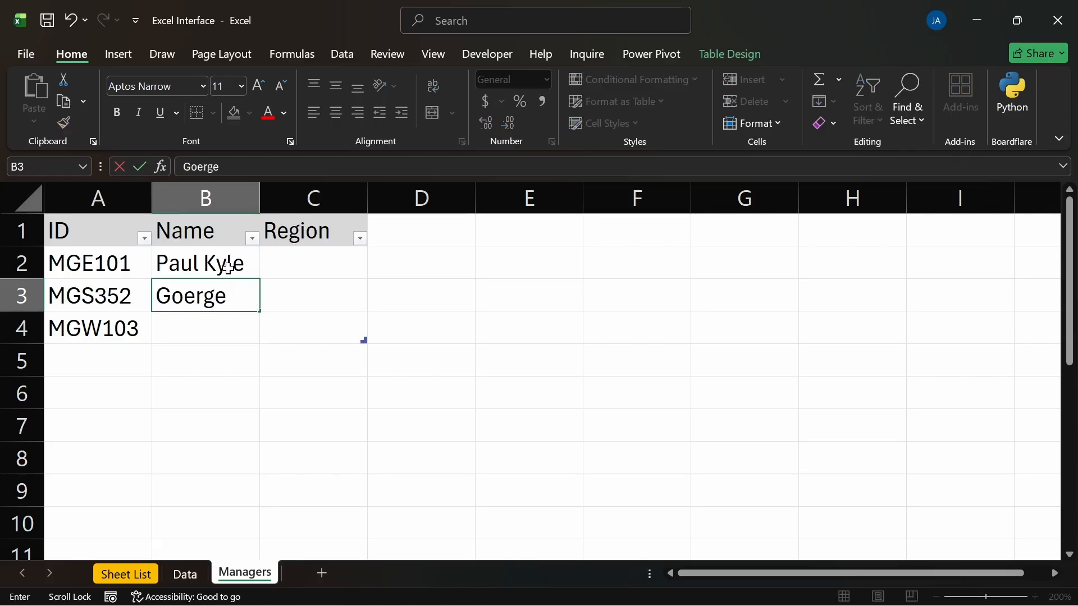
text(Bale)
key(Return)
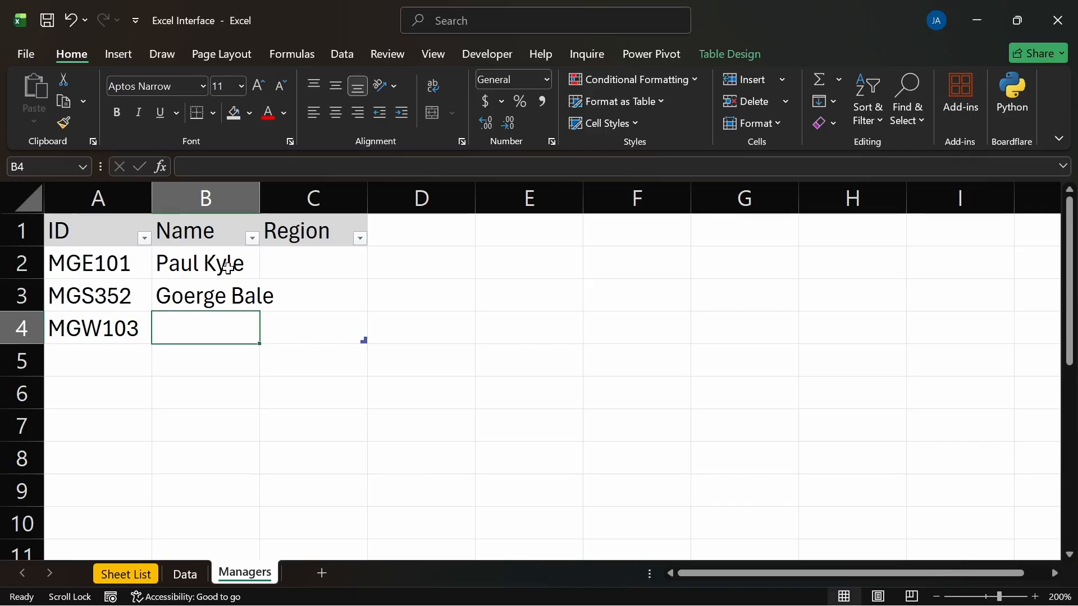
text(Brady F)
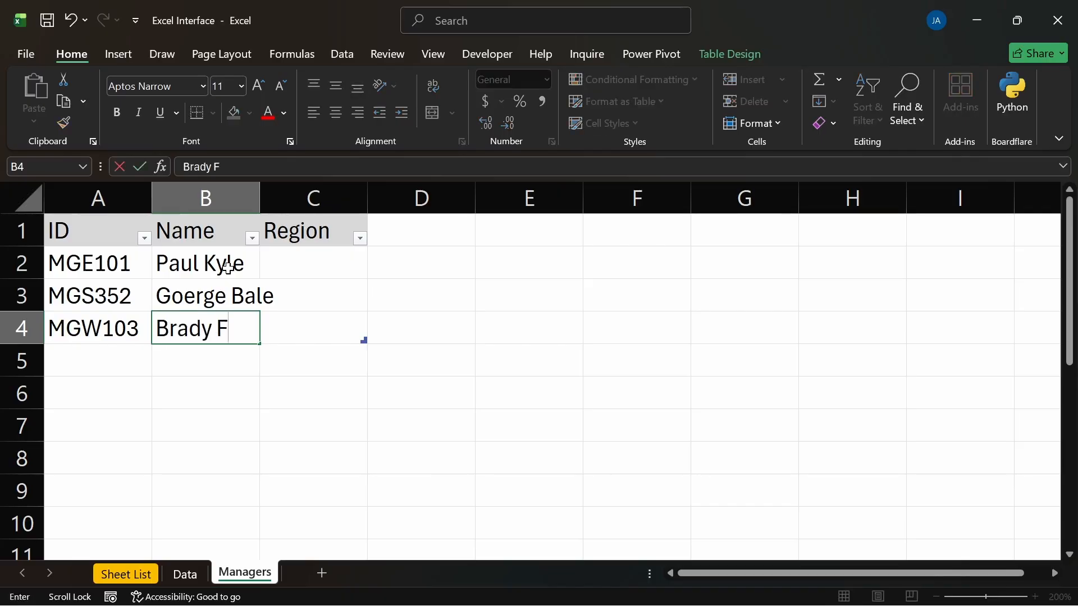
text(ord)
key(Return)
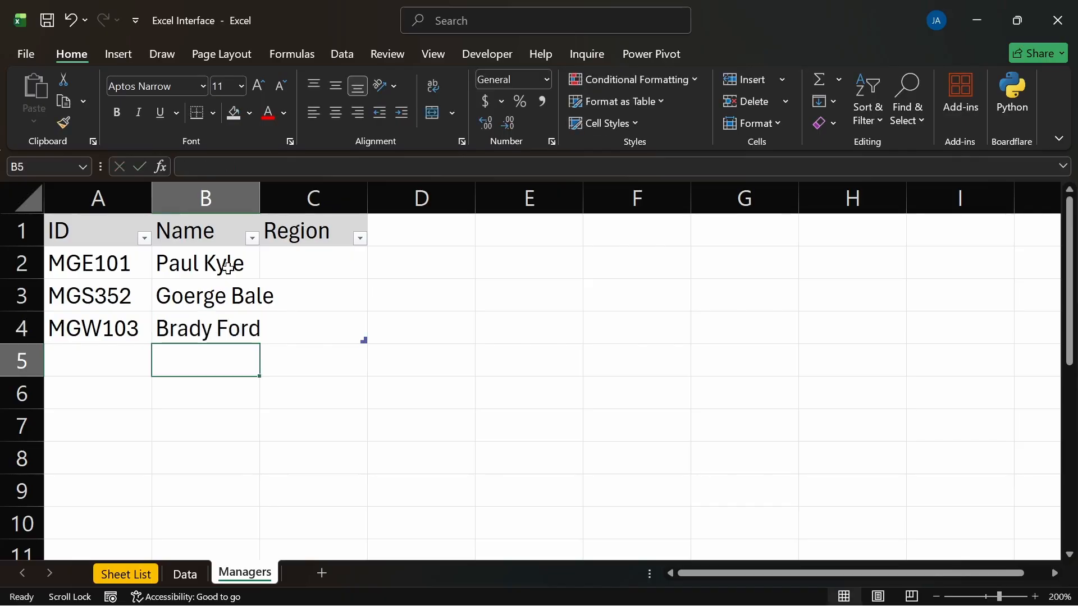
double_click(260, 197)
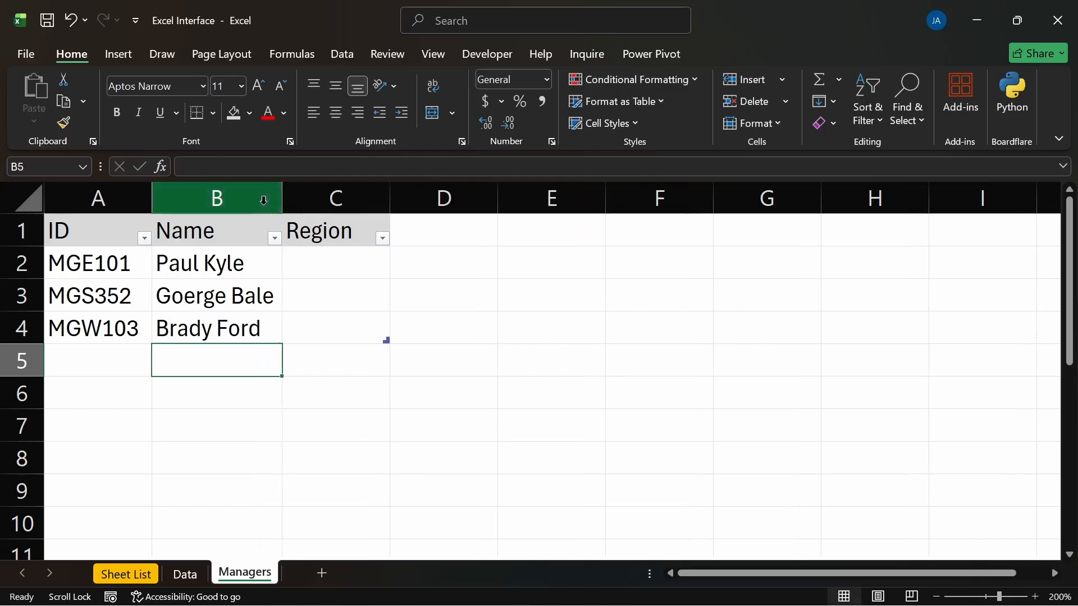
Fill the Region column of the Managers table with East in C2, South in C3 and West in C4
click(307, 261)
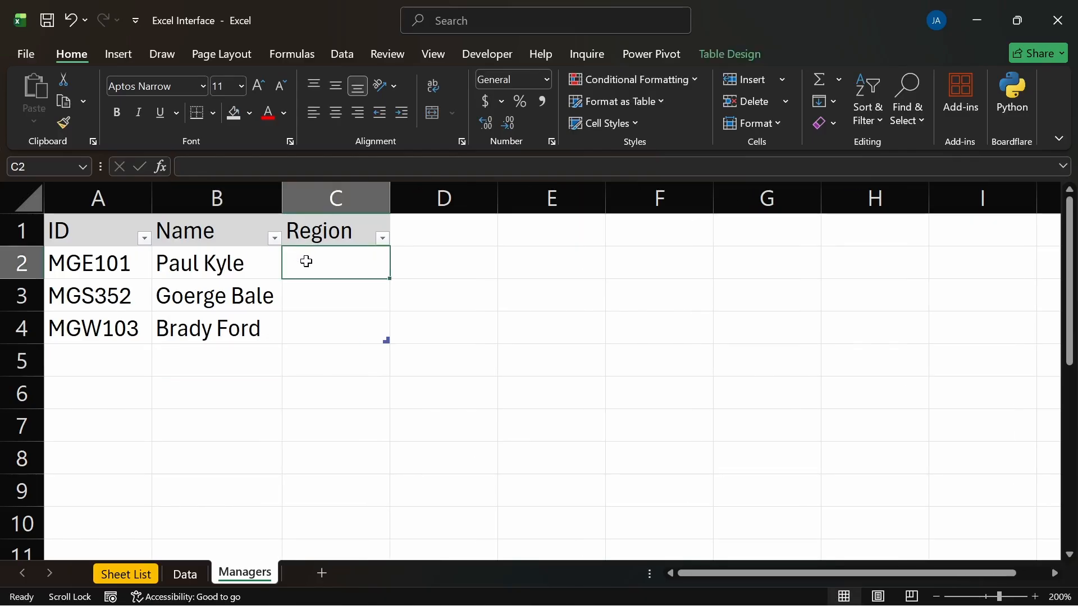
text(East)
key(Return)
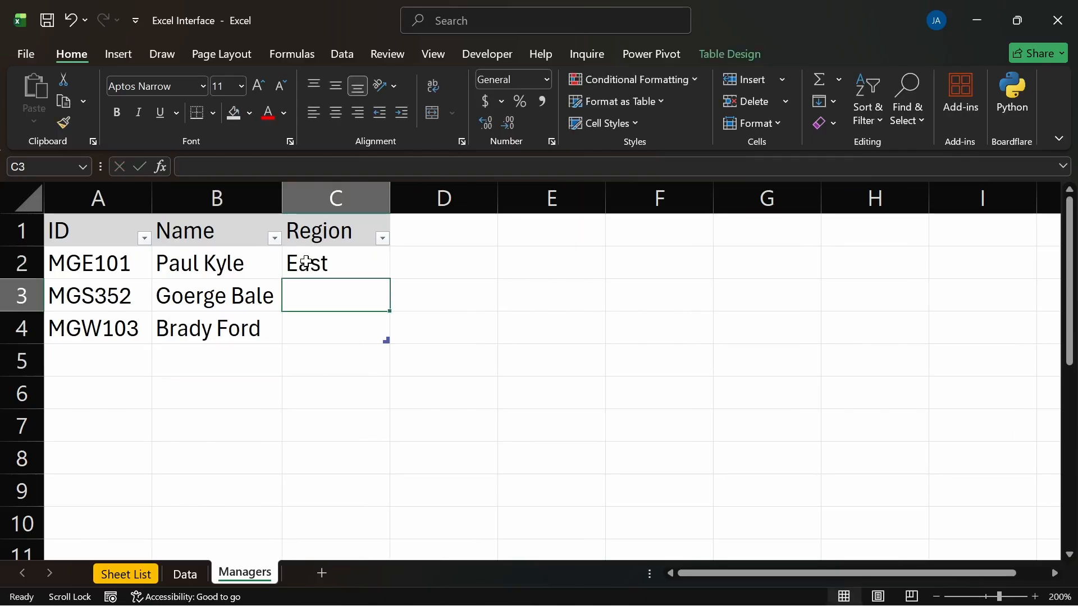
text(South)
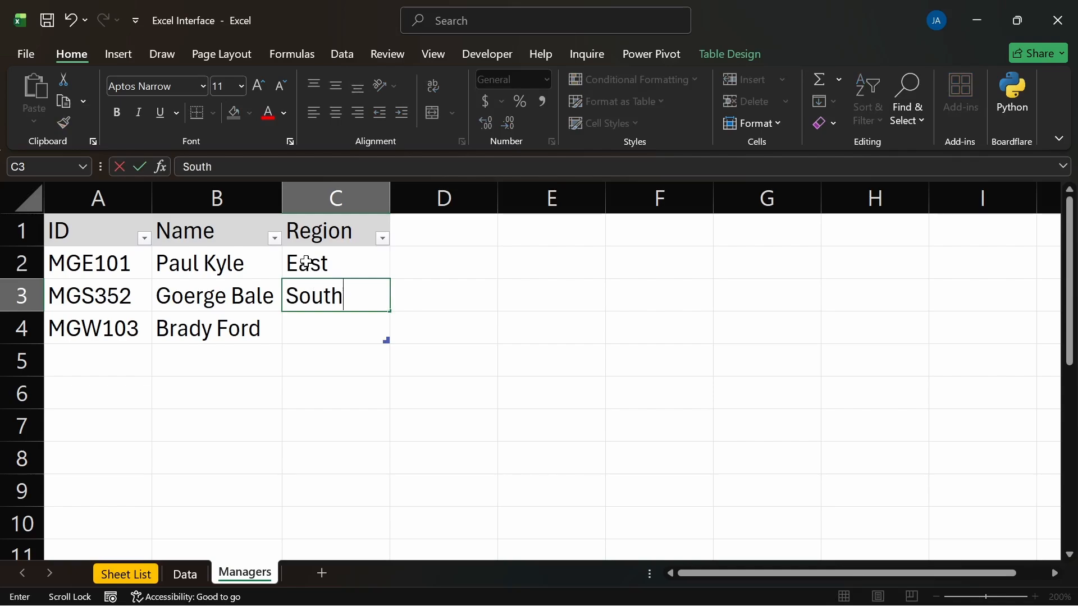
key(Return)
text(W)
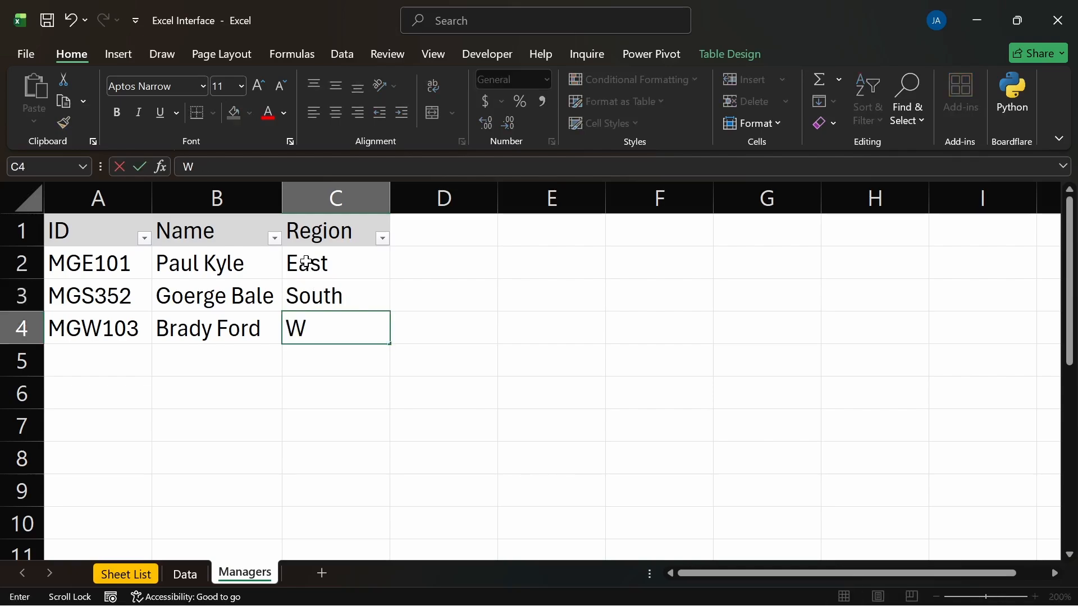
text(est)
key(Return)
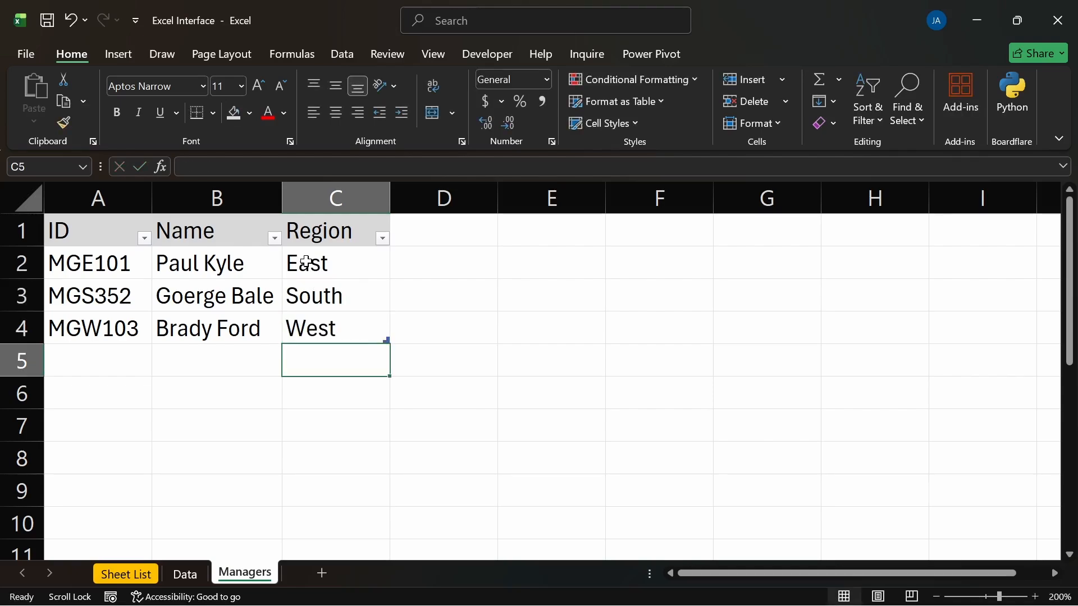
Start a List data validation rule for the empty Manager cells G2:G8 on the Data sheet
click(216, 262)
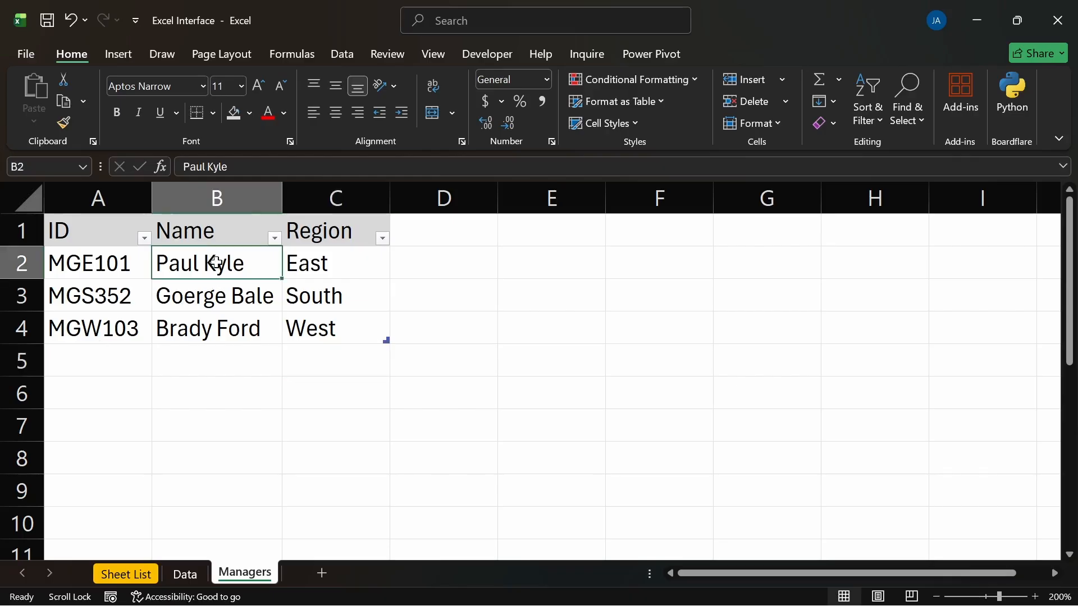
drag(216, 262, 219, 322)
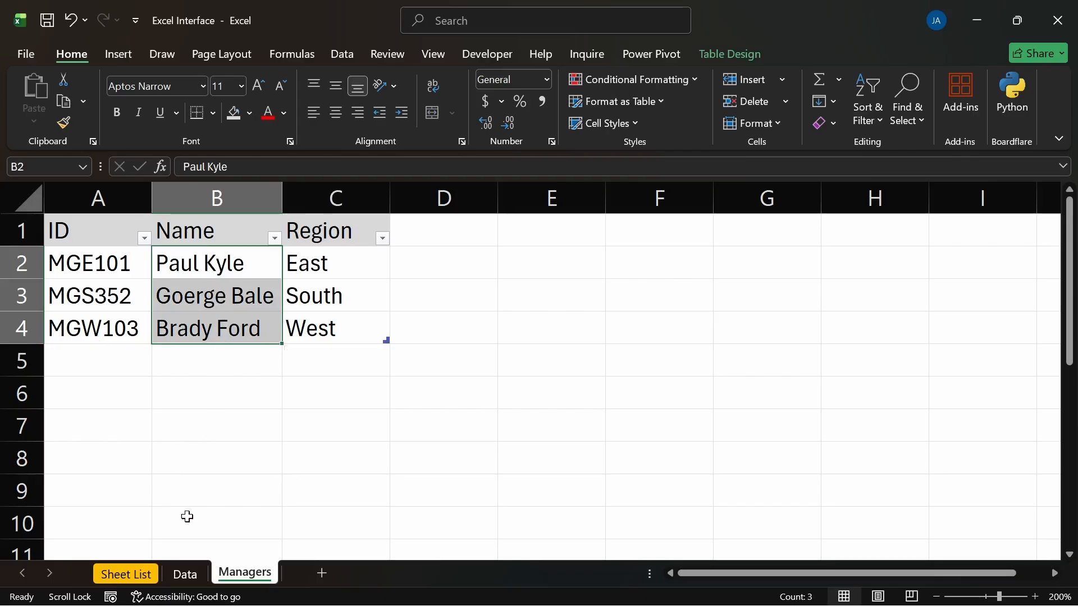
click(188, 574)
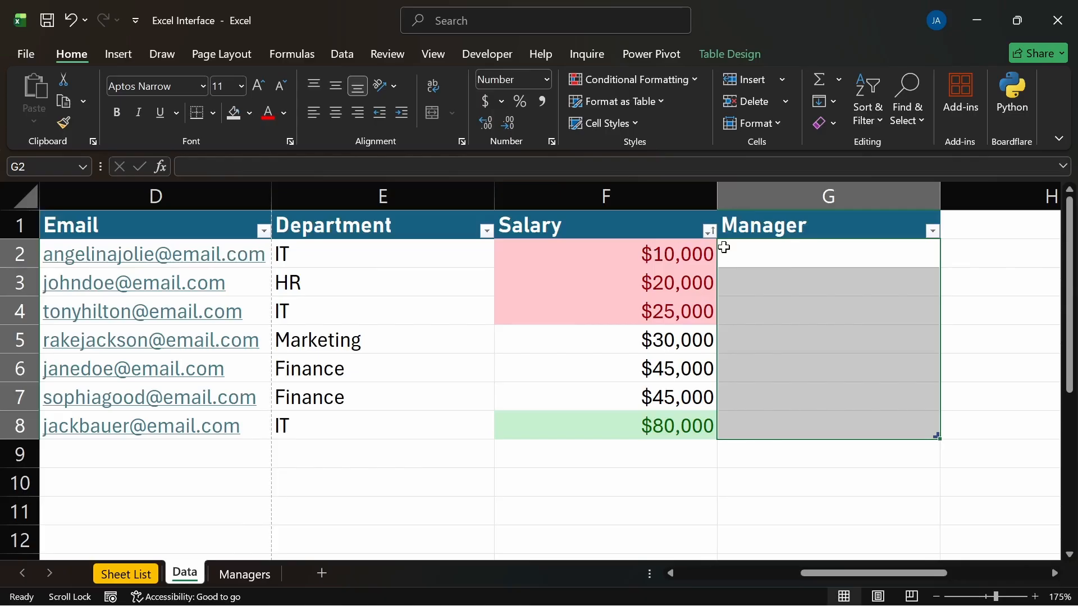
drag(744, 249, 744, 424)
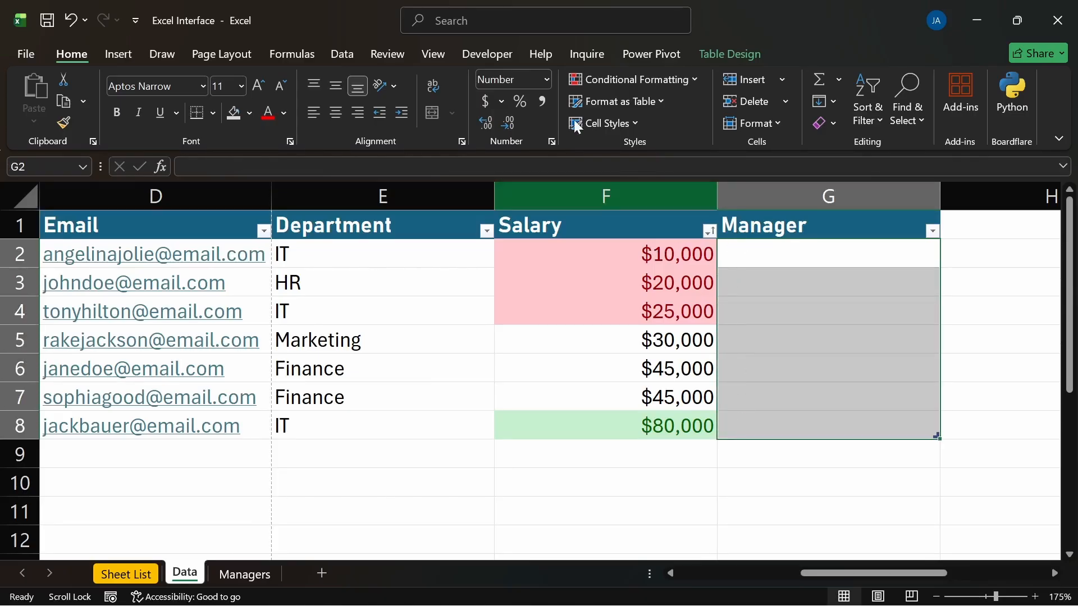
click(337, 50)
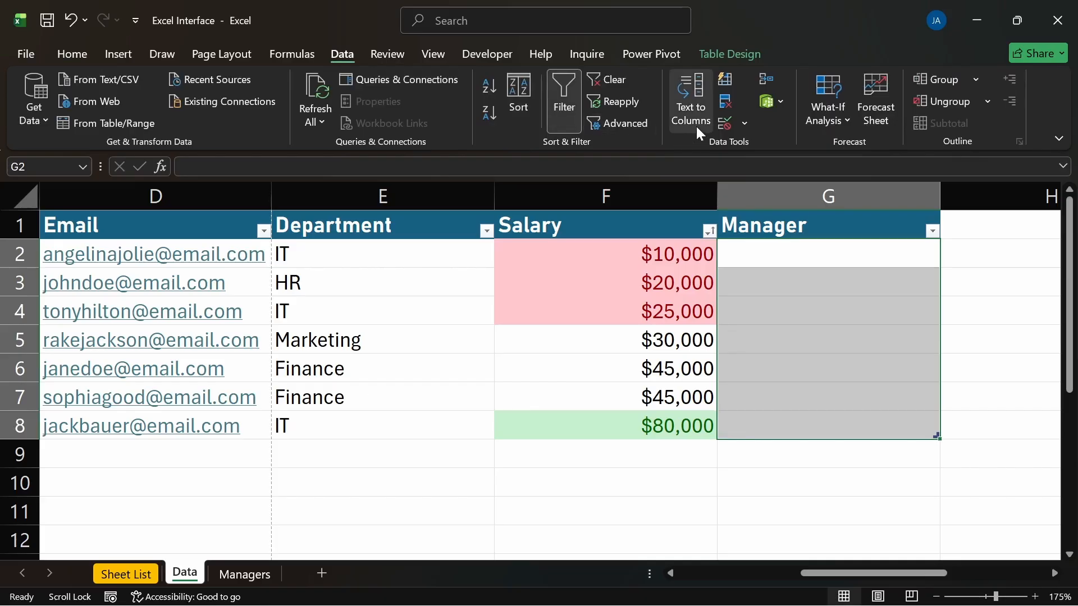
click(719, 122)
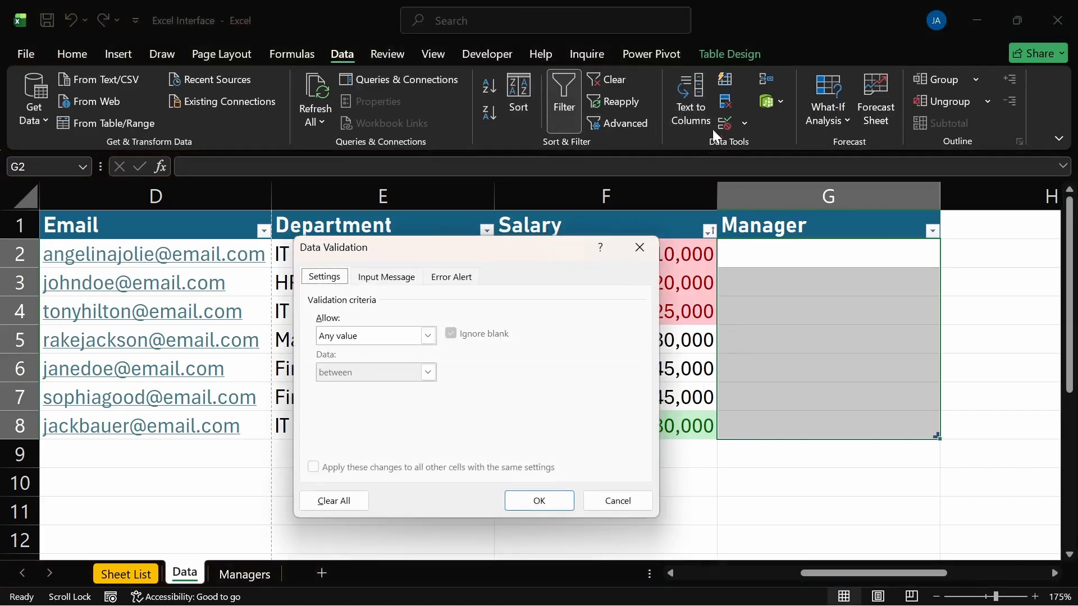
click(428, 336)
click(378, 387)
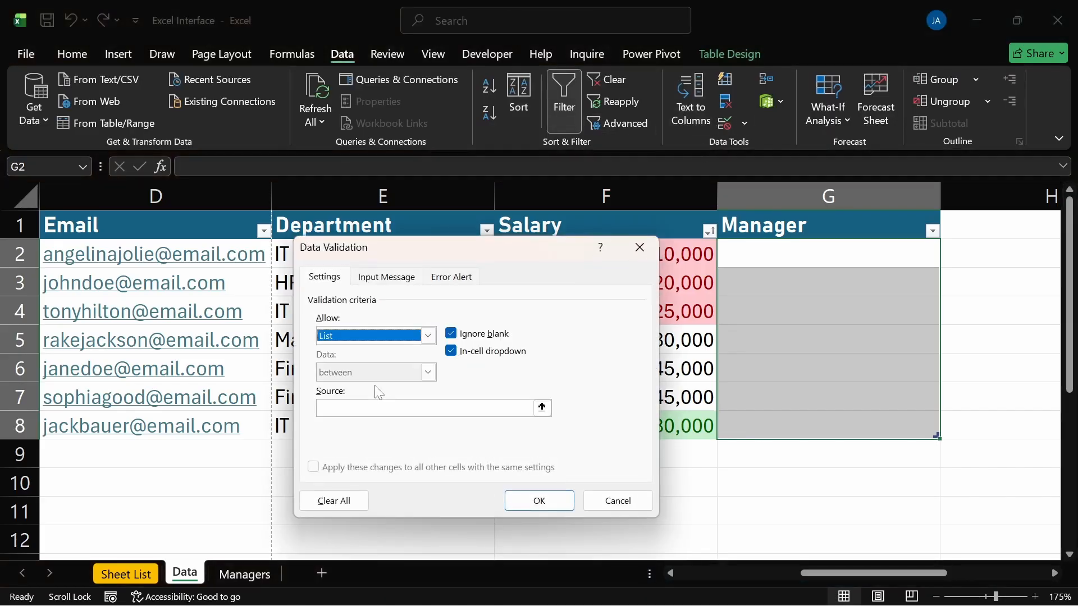
click(375, 408)
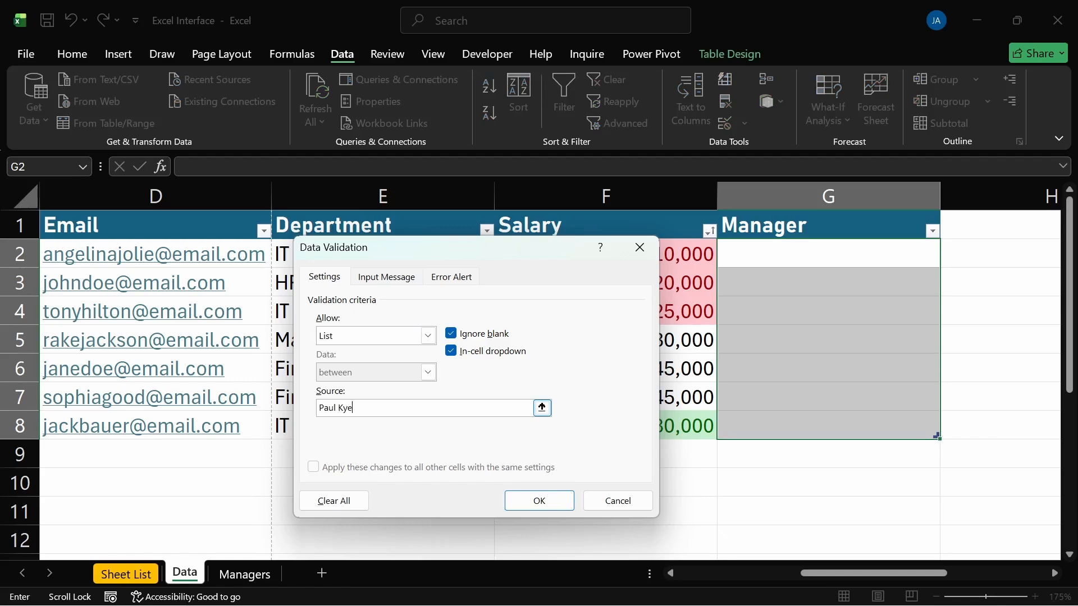
text(Paul Kyle,)
key(BackSpace)
key(BackSpace)
key(BackSpace)
key(BackSpace)
key(BackSpace)
key(BackSpace)
key(BackSpace)
scroll(638, 436, down, 1)
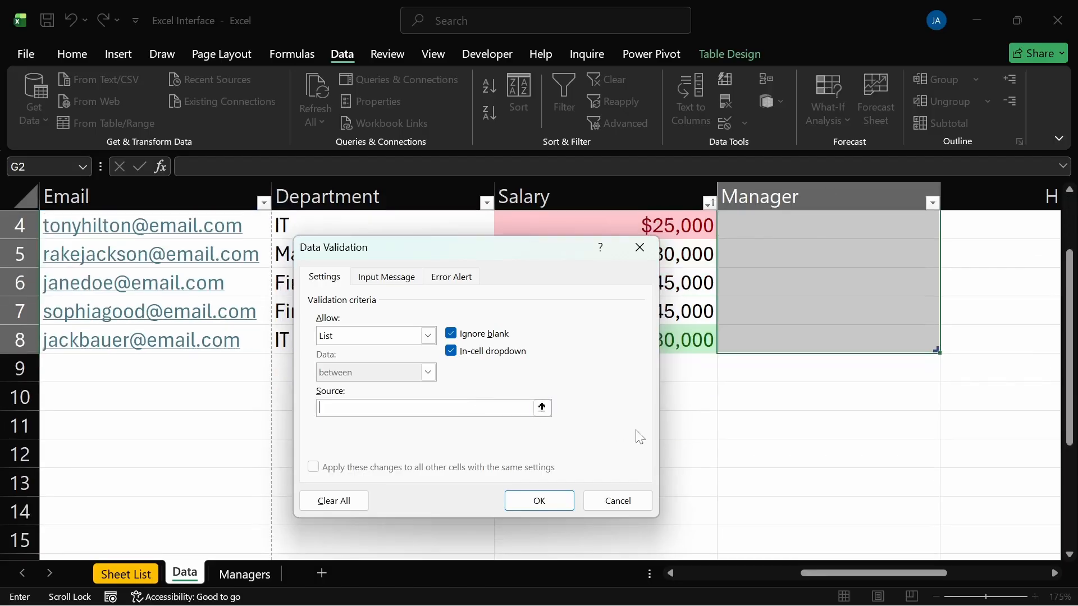
scroll(697, 340, up, 1)
click(542, 409)
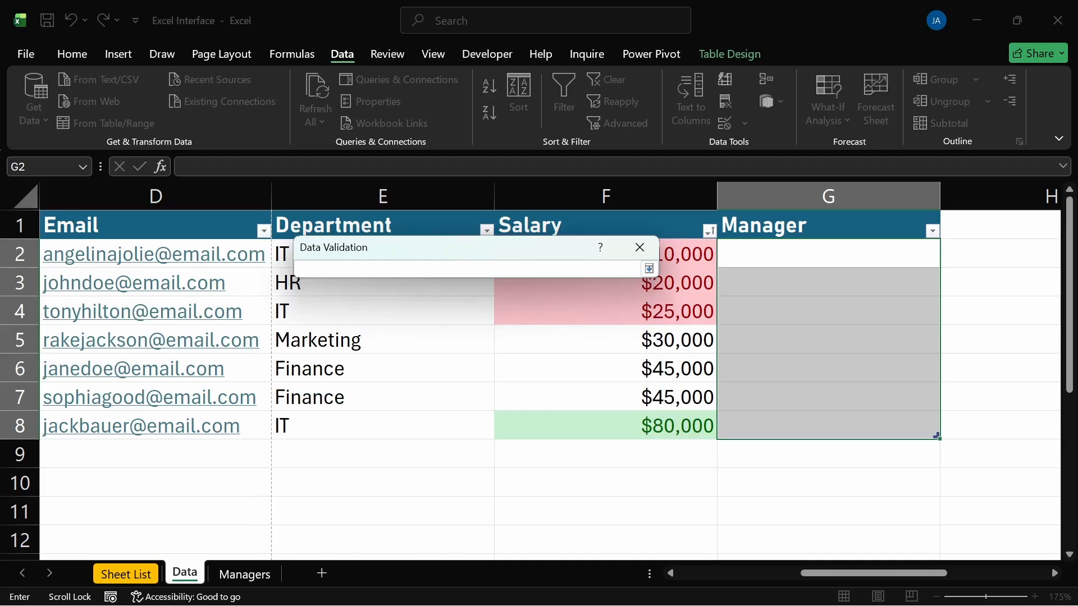
click(639, 249)
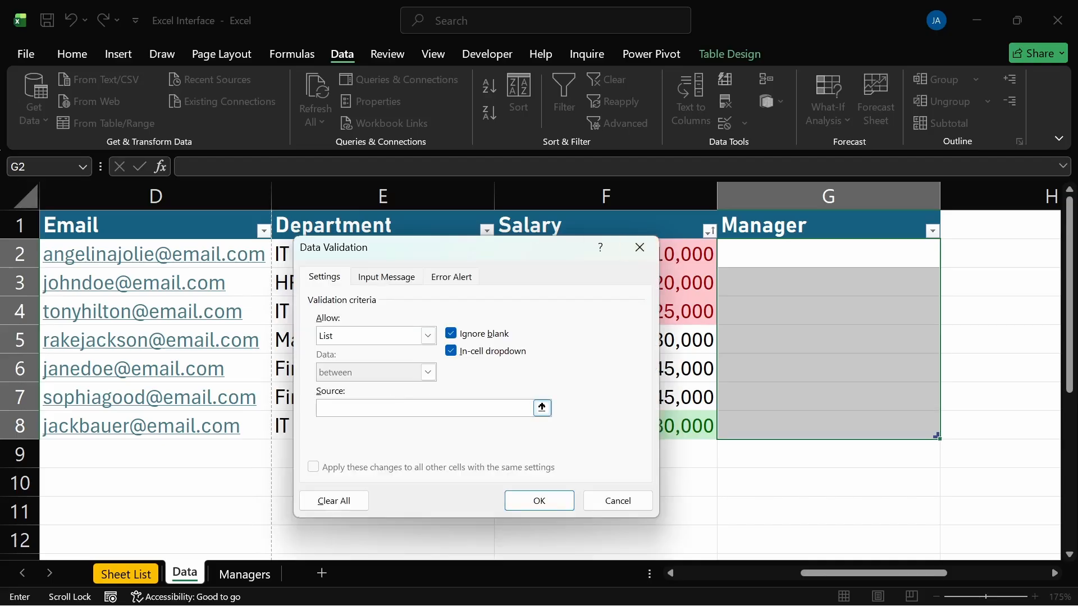
Set the validation list's source to =Managers!$B$2:$B$4 and apply the rule to the Manager column
click(542, 408)
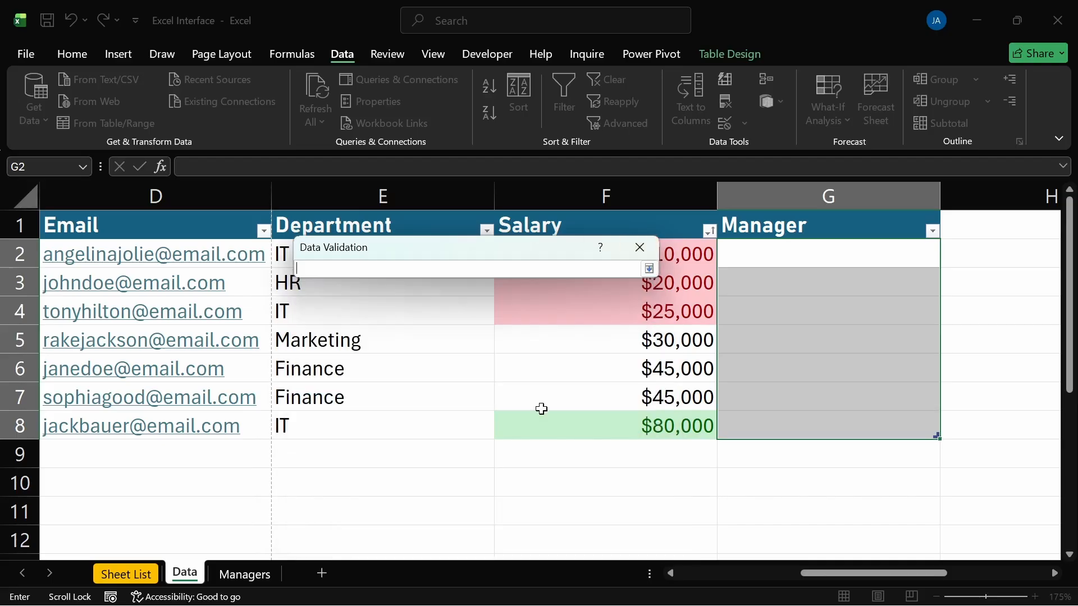
click(254, 572)
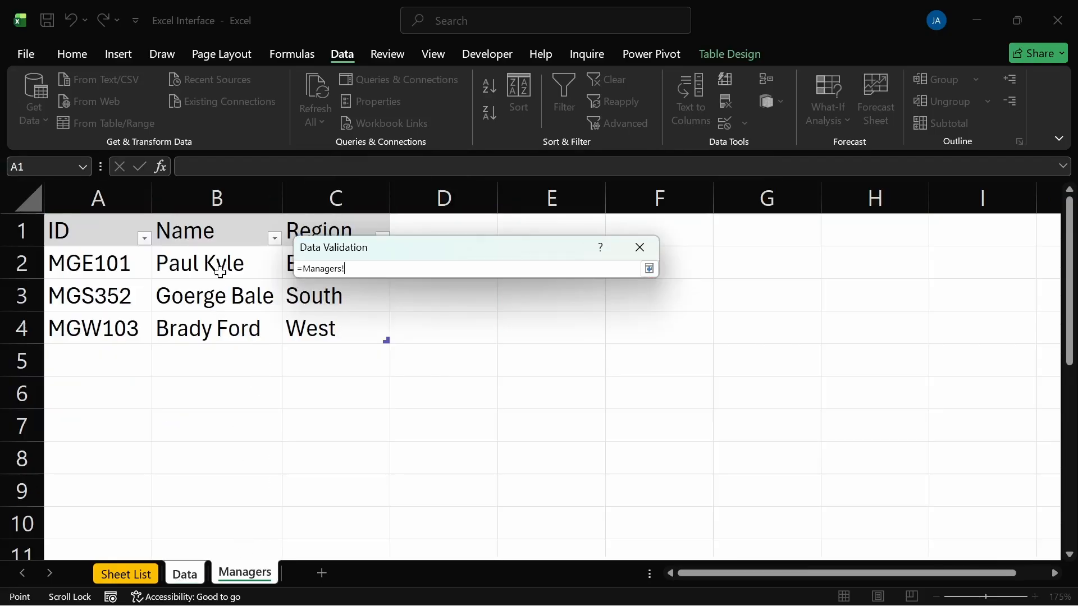
drag(212, 262, 227, 320)
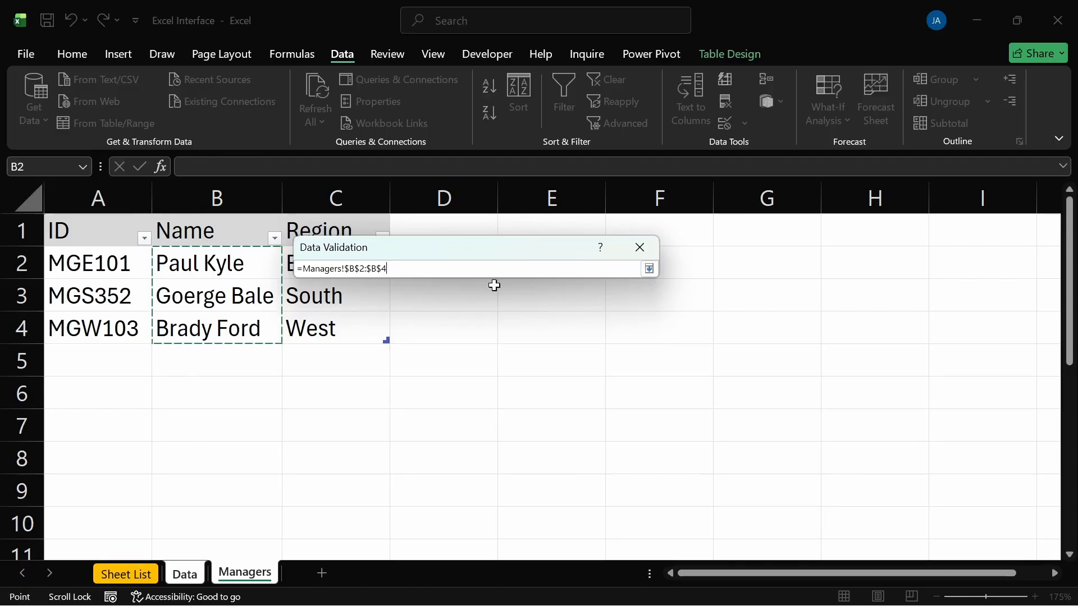
key(Return)
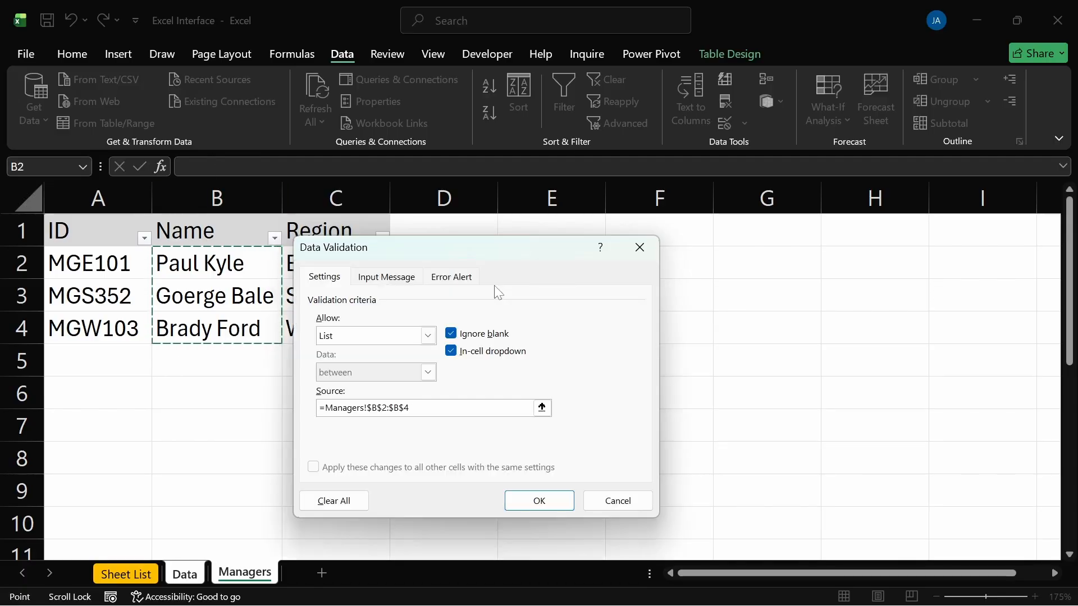
click(532, 501)
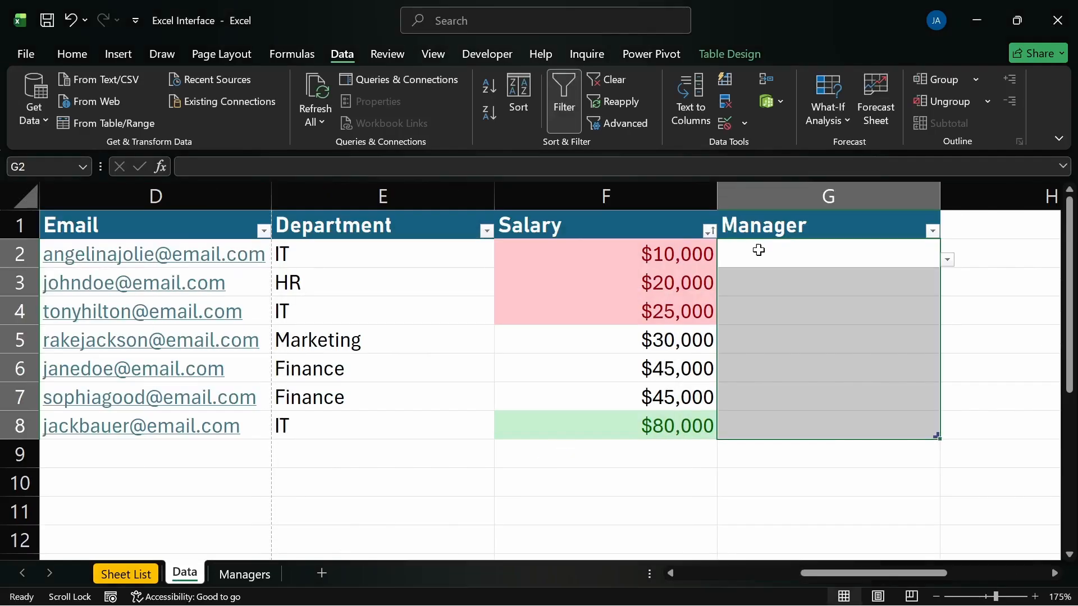
Try to enter a full name that is not on the managers list in G2
click(758, 250)
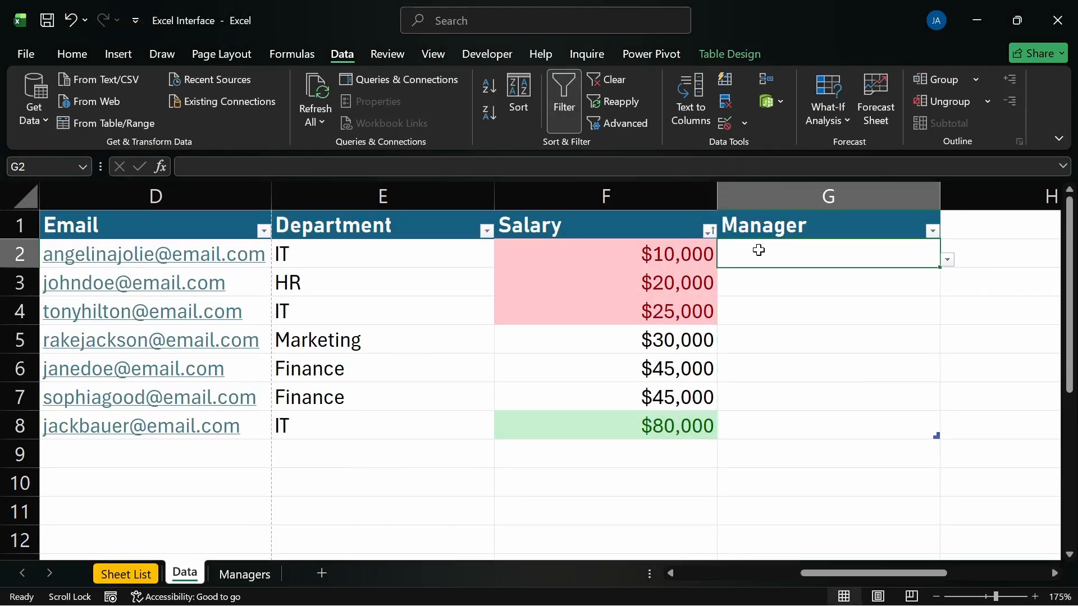
text(John)
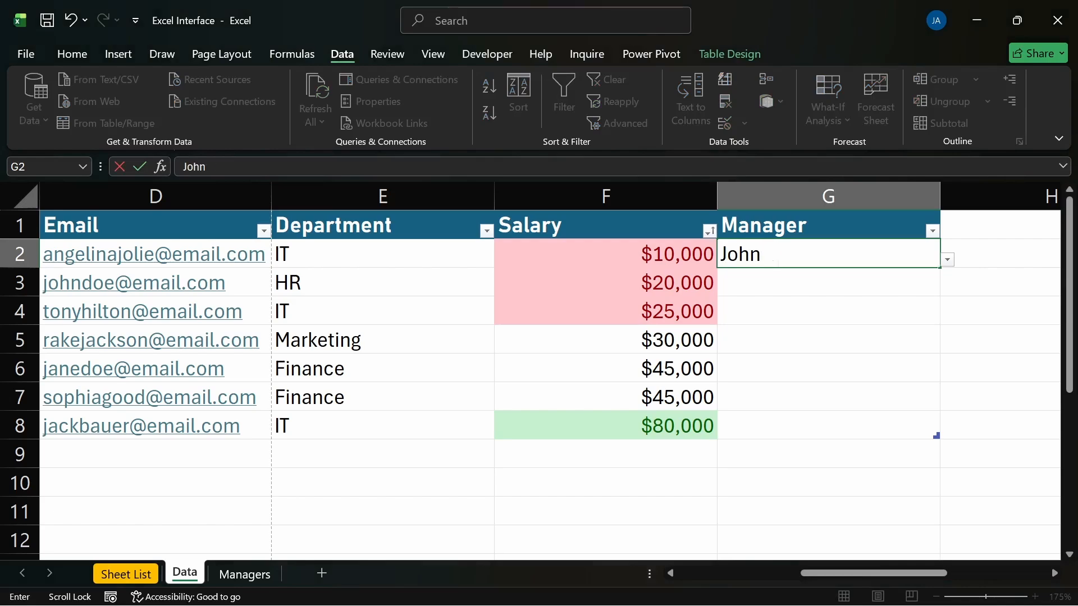
text( Doe)
key(Return)
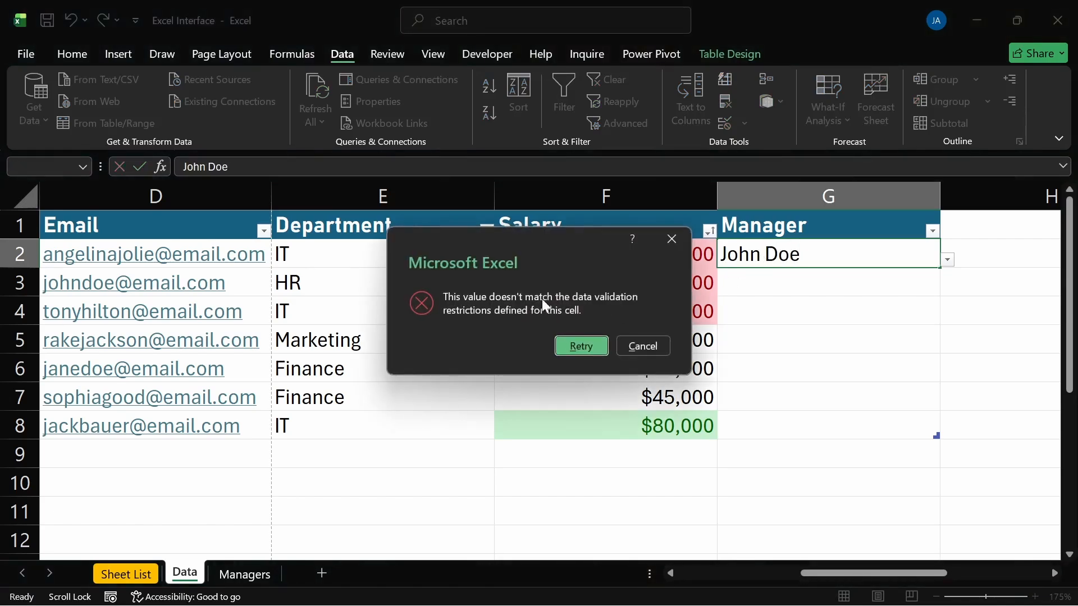
click(581, 346)
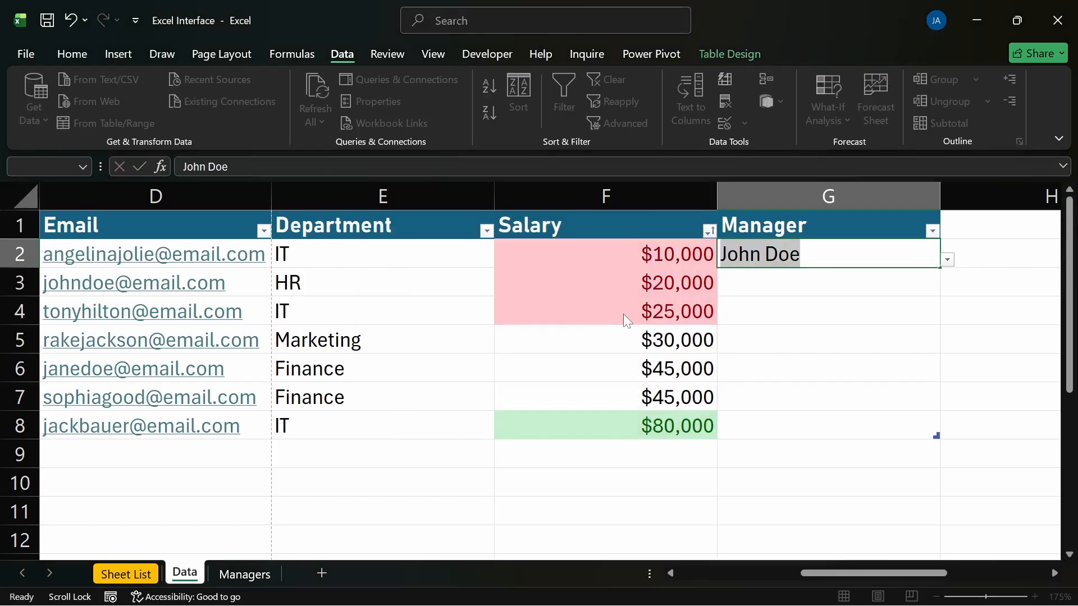
key(Return)
key(Return)
key(Return)
key(Return)
Enter the first listed manager's full name in G2 and the third listed manager's full name in G3
text(Paul)
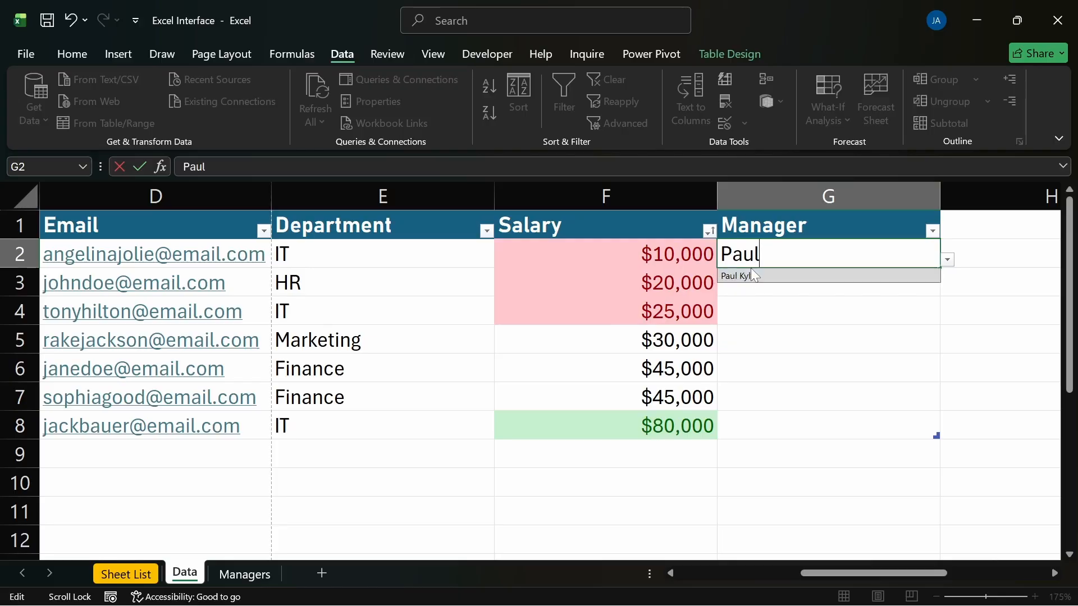
click(764, 281)
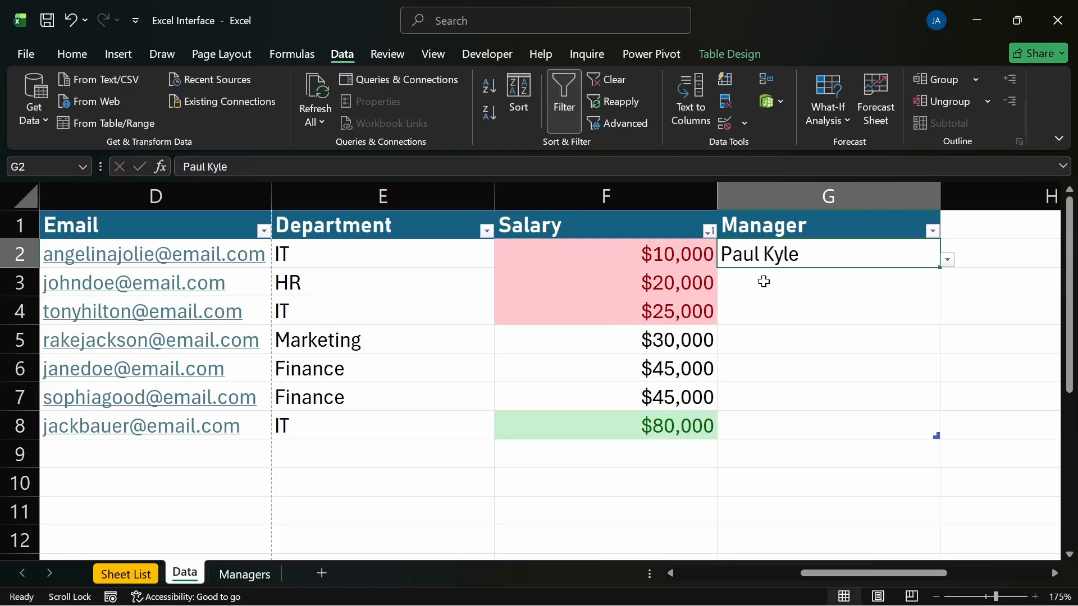
click(768, 285)
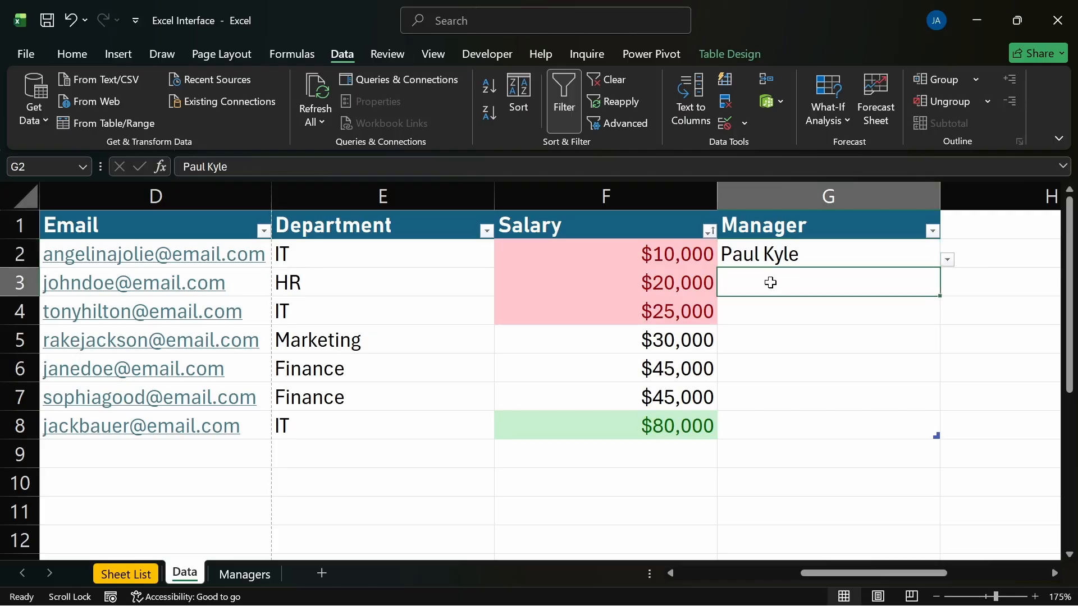
text(B)
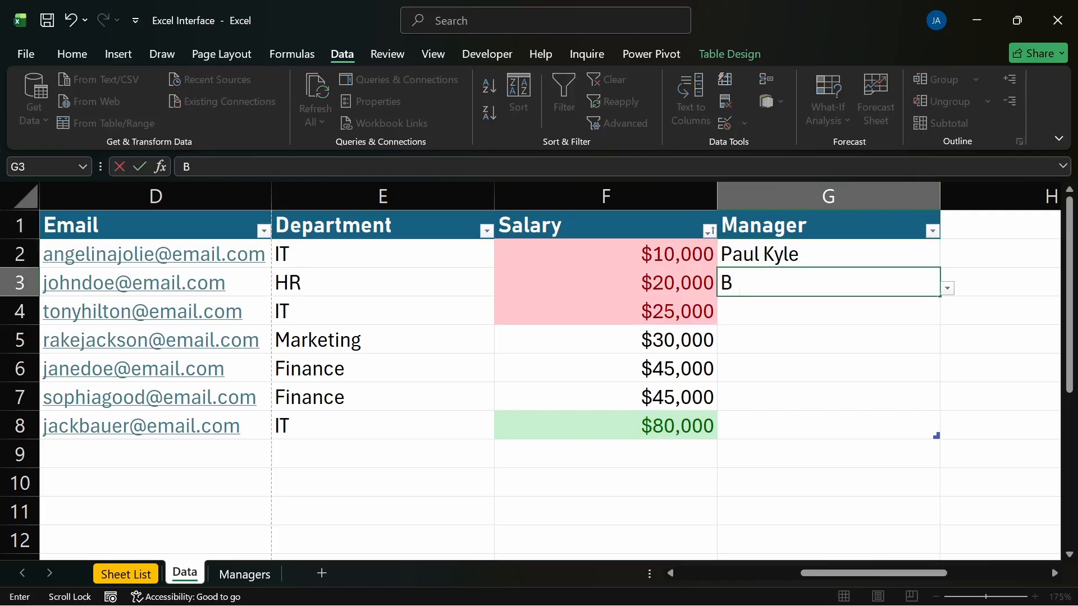
text(rady Ford)
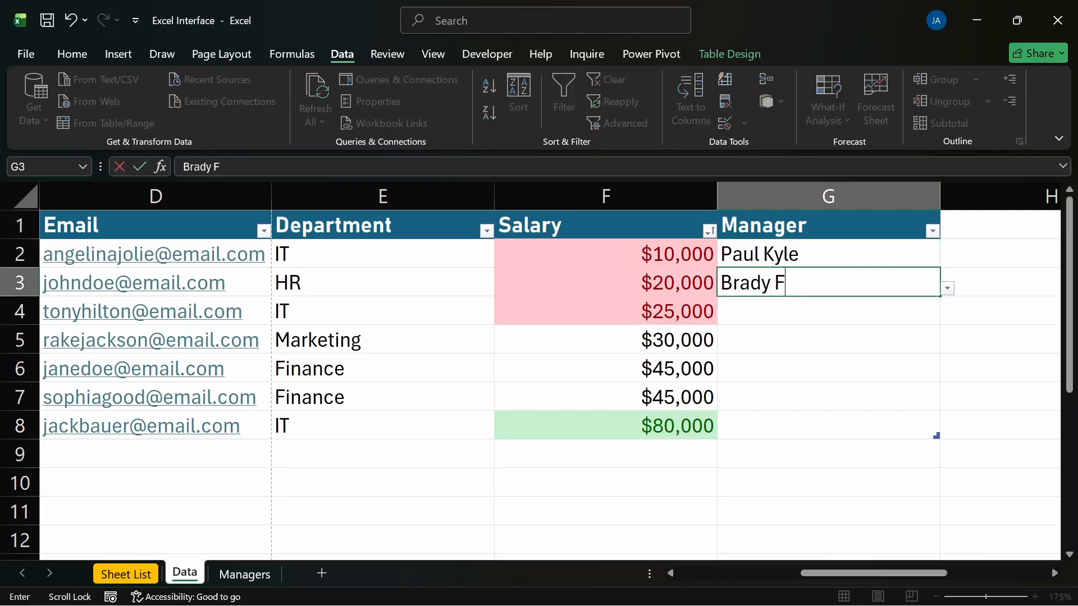
key(Return)
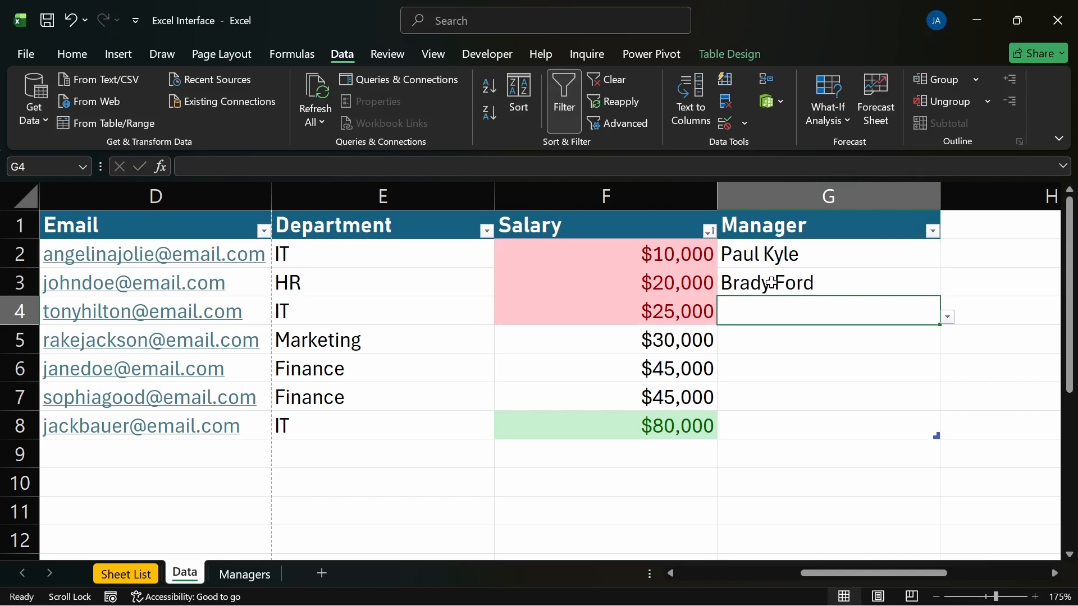
Try to add an extra "s" to the end of the manager's name in G3 and restore the listed spelling
double_click(825, 279)
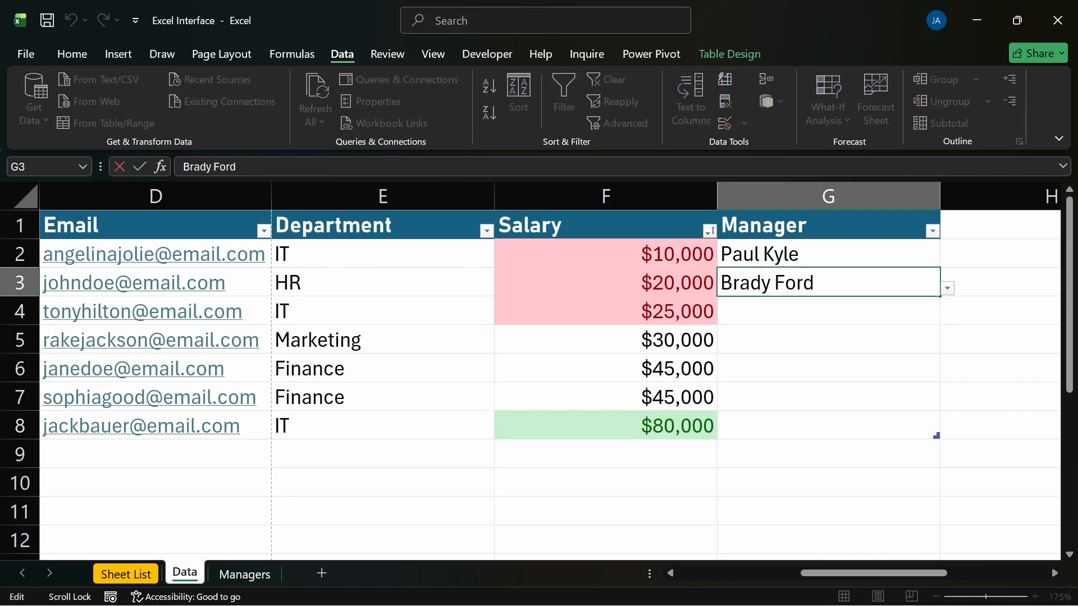
text(s)
key(Return)
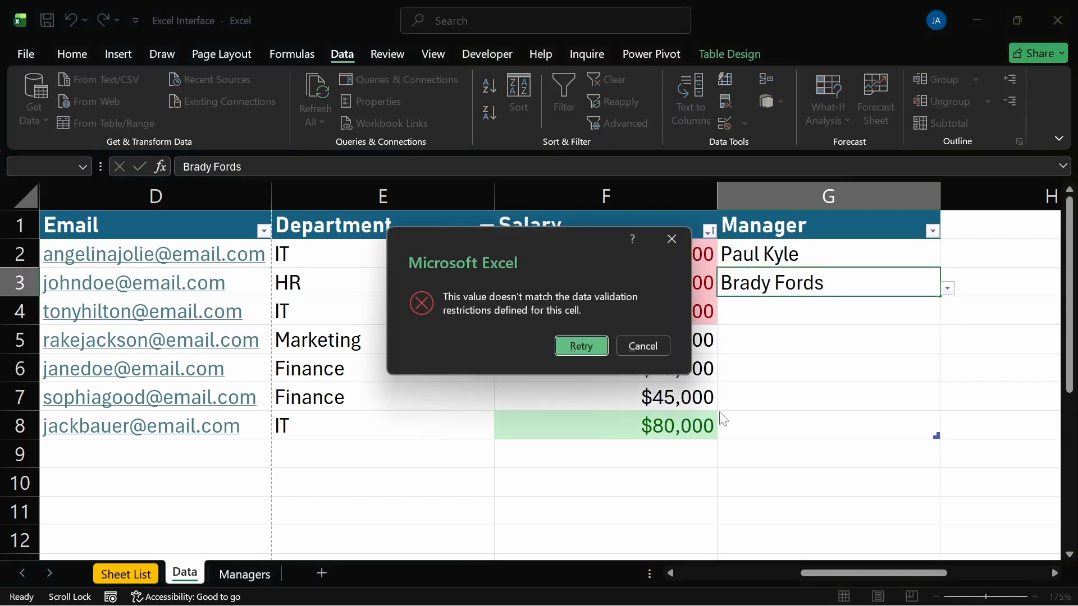
click(564, 342)
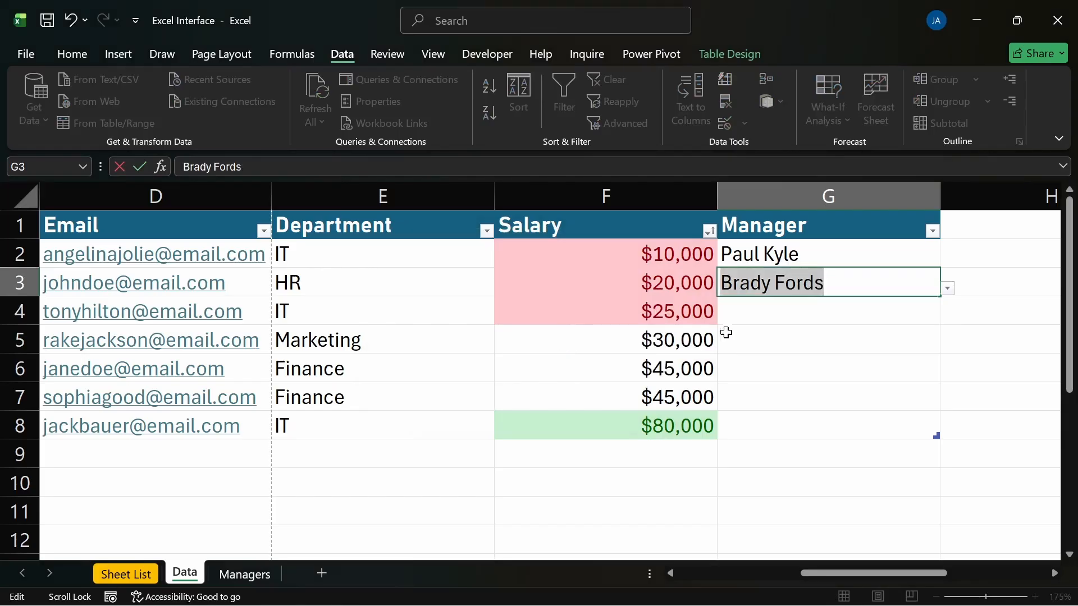
key(Right)
key(BackSpace)
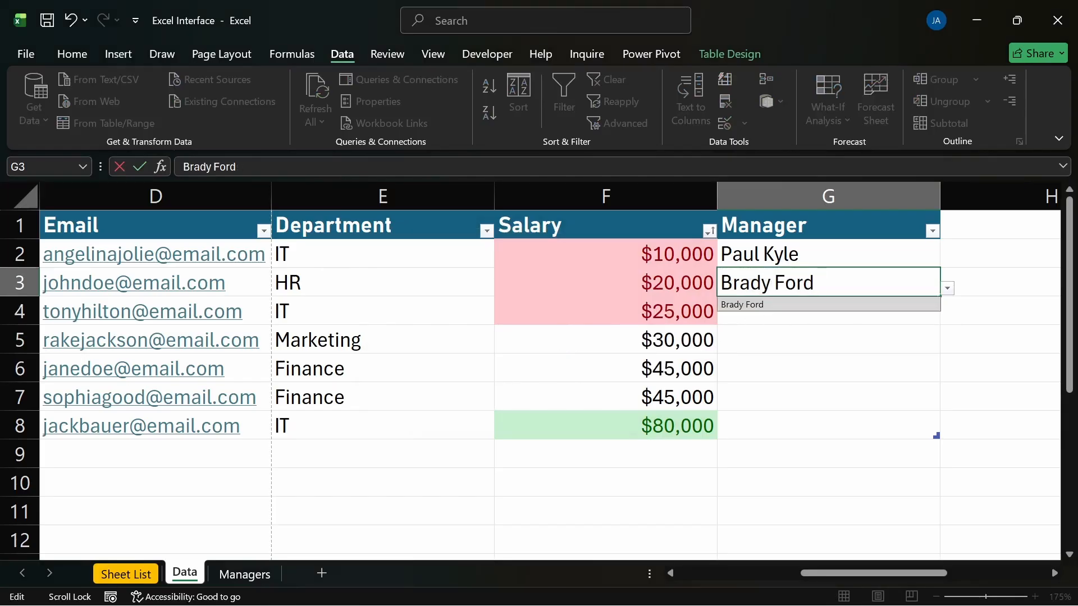
click(850, 334)
Choose the third listed manager for G4 and the second listed manager for G5 from the cells' validation lists
click(872, 313)
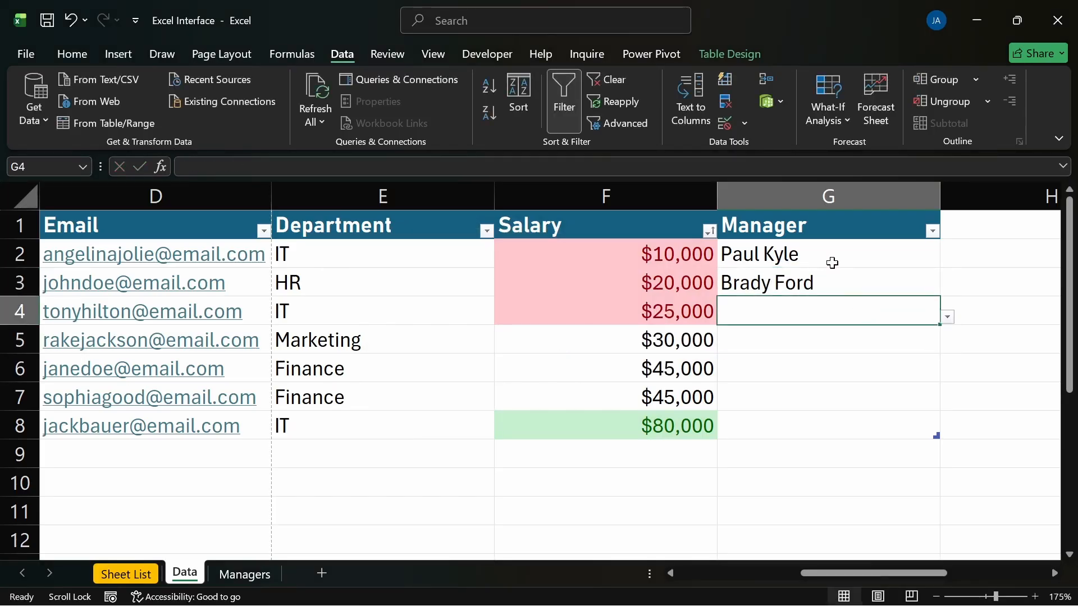
click(948, 318)
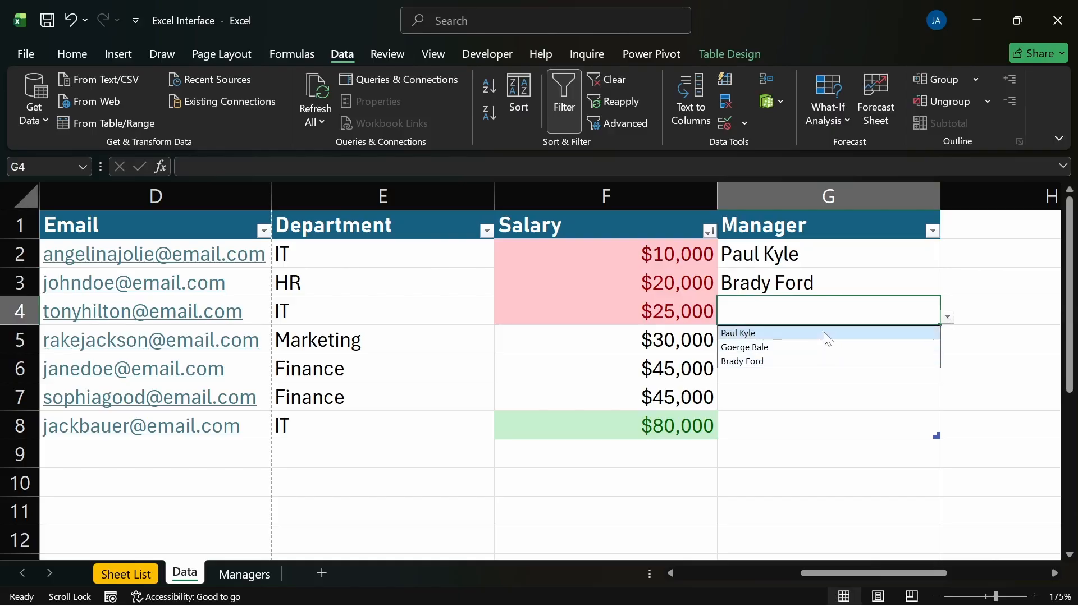
click(819, 361)
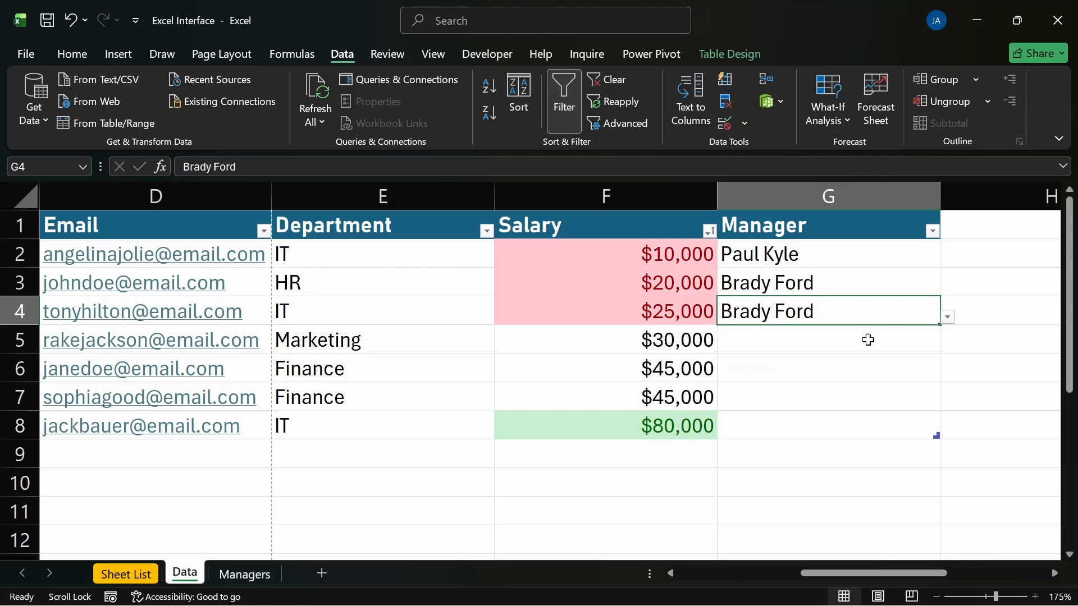
click(893, 337)
click(948, 346)
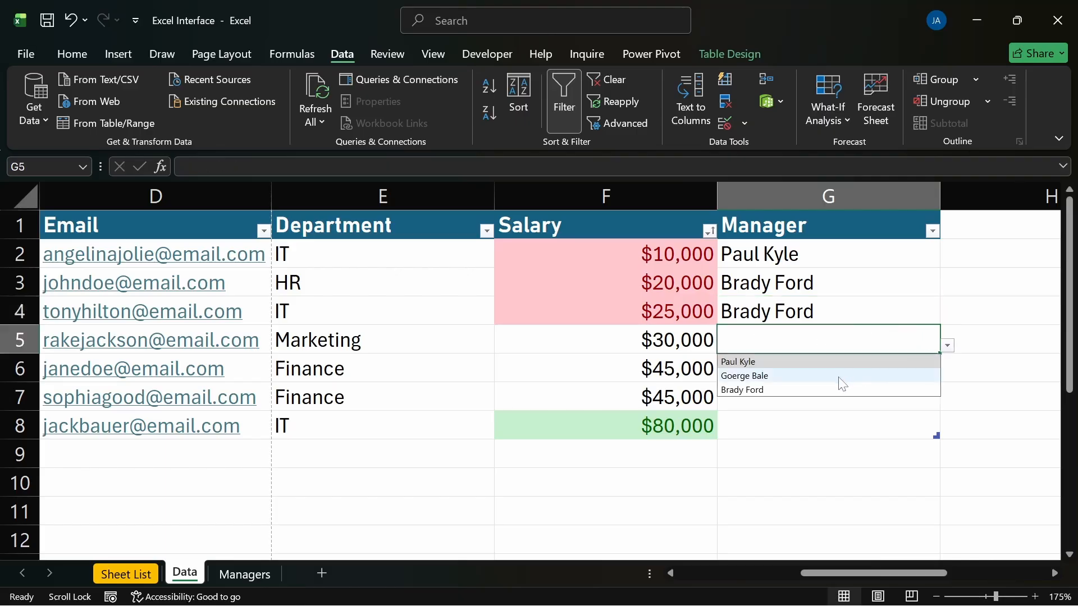
click(840, 375)
Choose the first listed manager for G6 and the third listed manager for G7 and G8 from the cells' validation lists
click(918, 366)
click(948, 374)
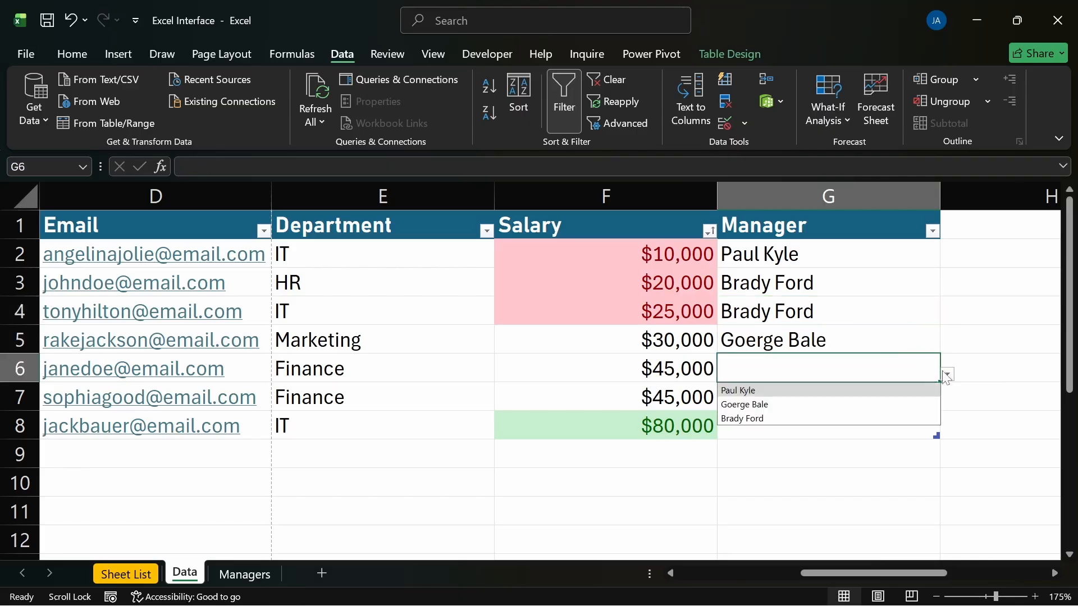
click(882, 388)
click(932, 397)
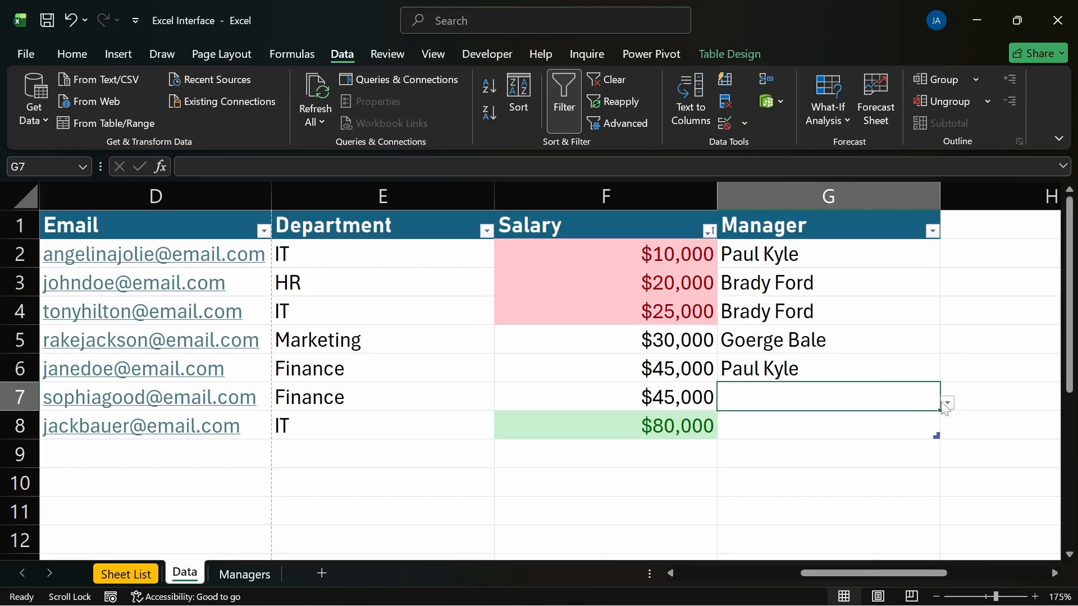
click(947, 403)
click(857, 447)
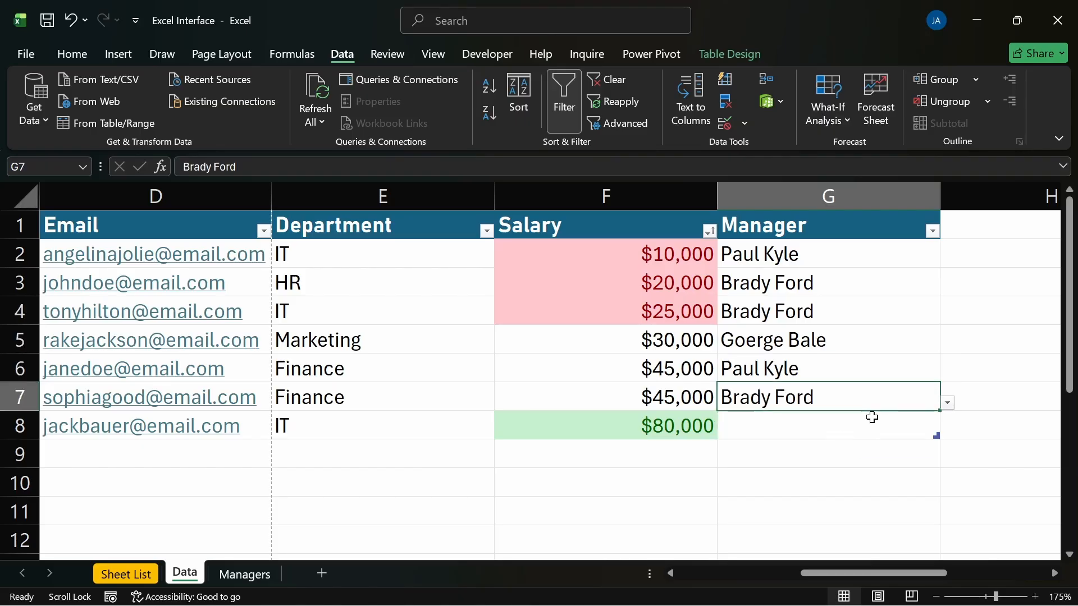
click(904, 431)
click(948, 432)
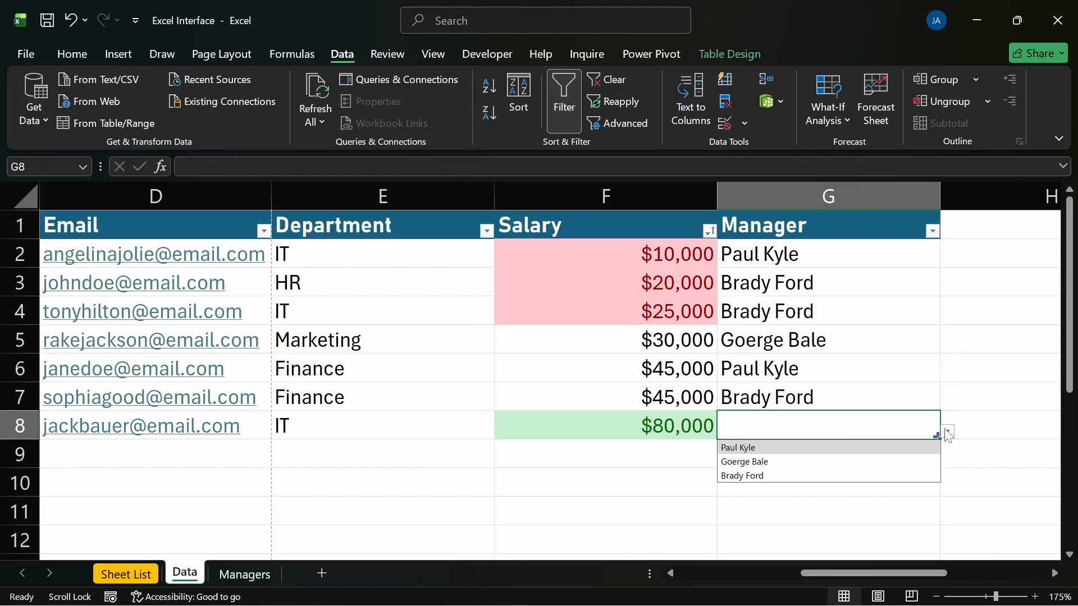
click(841, 474)
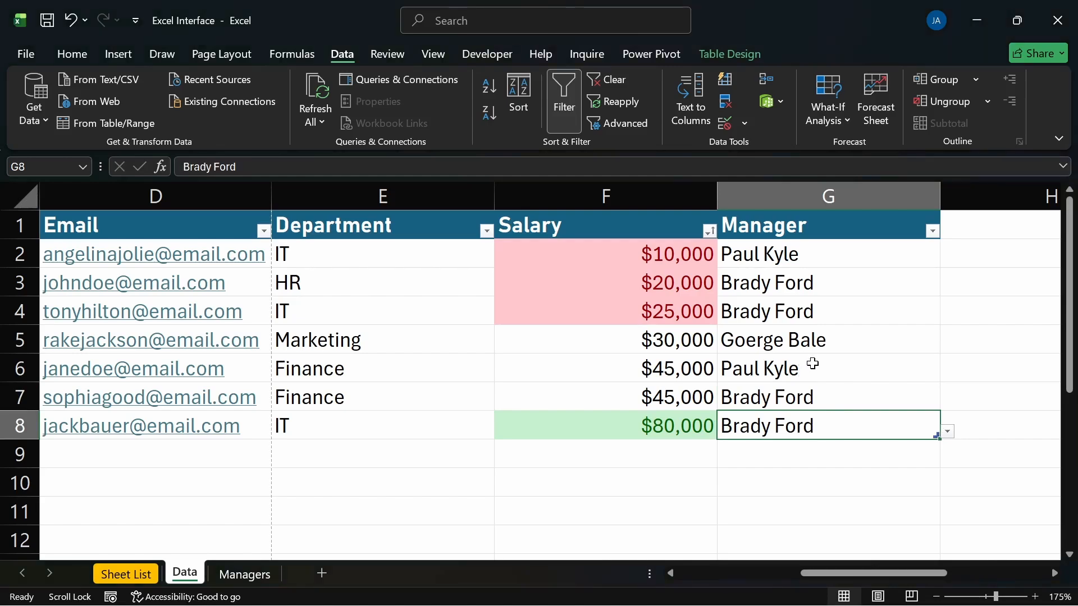
click(800, 472)
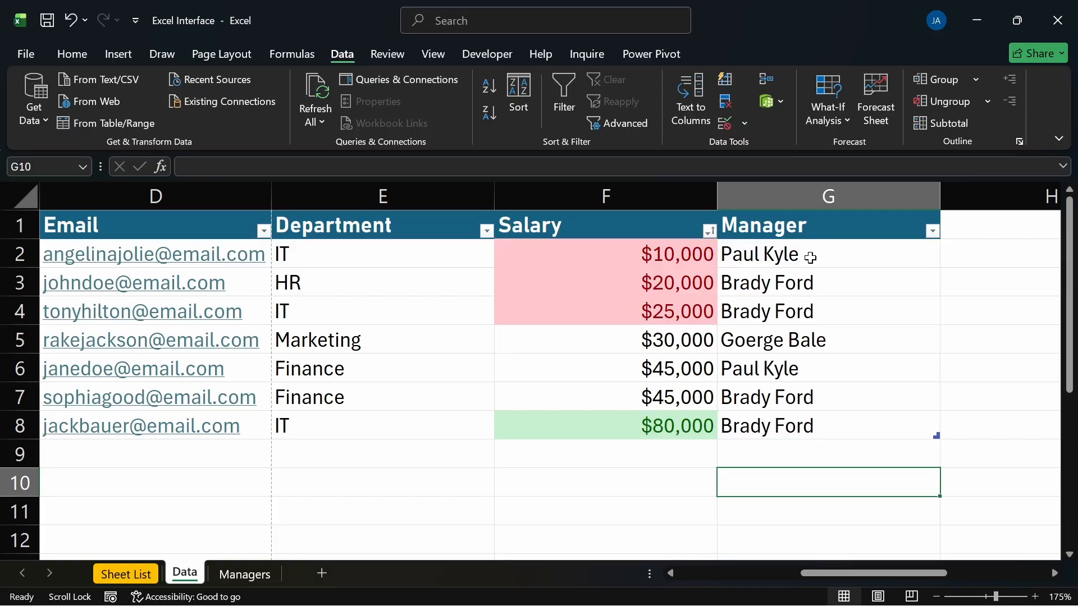
Examine the data validation settings and list source of G2:G8, and close them without changes
drag(810, 258, 831, 423)
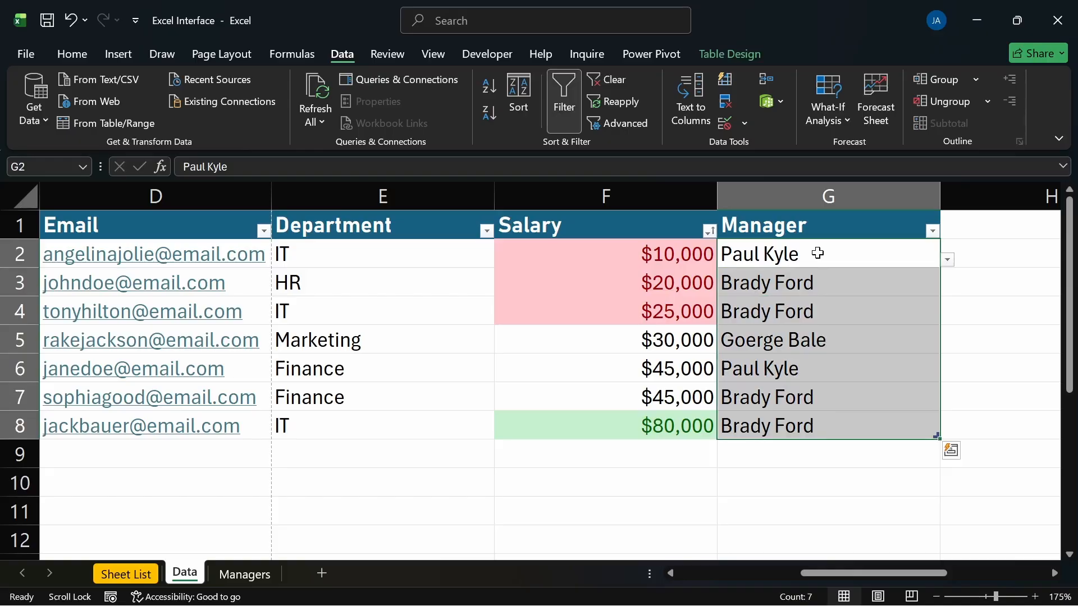
click(922, 258)
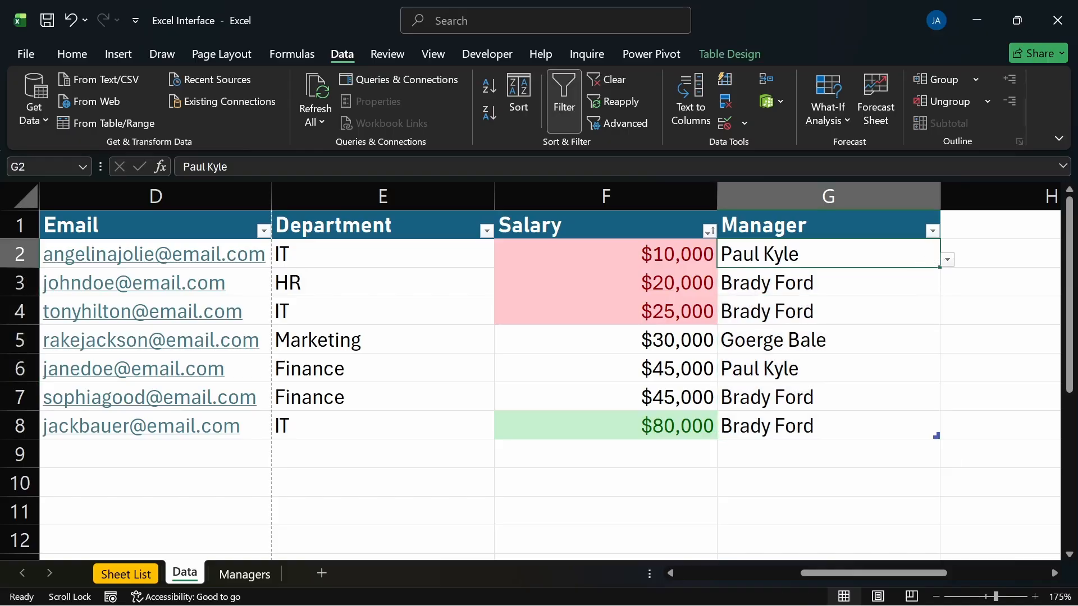
drag(785, 251, 783, 421)
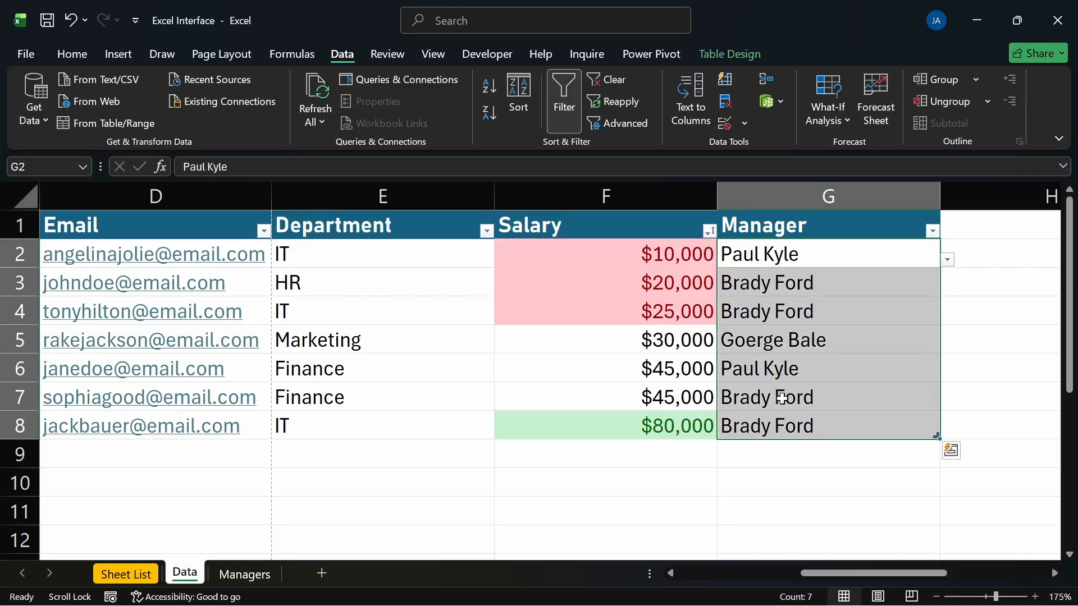
click(732, 123)
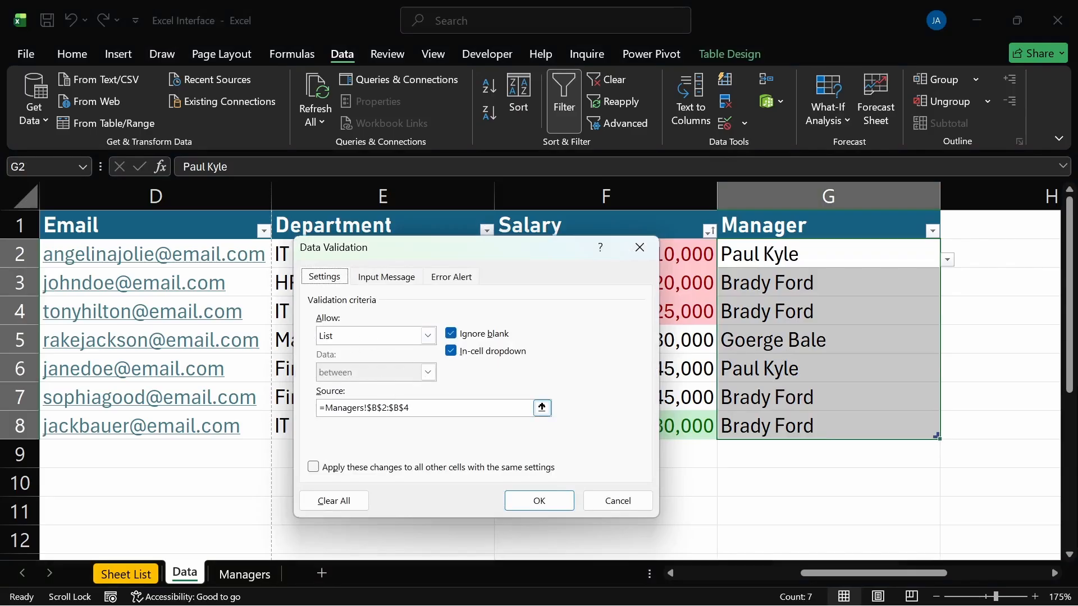
drag(412, 409, 326, 408)
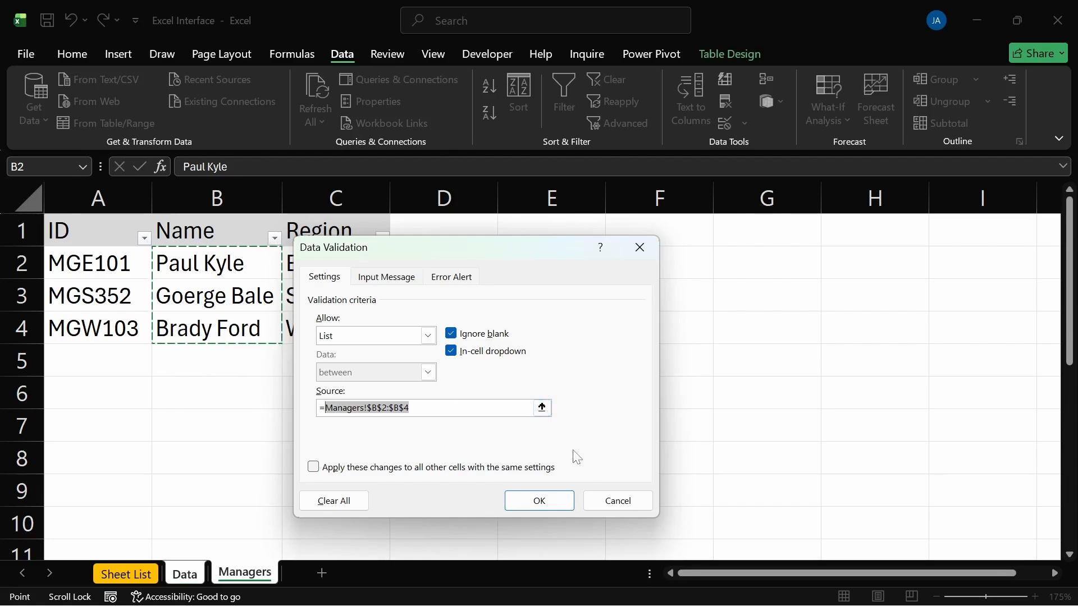
click(612, 501)
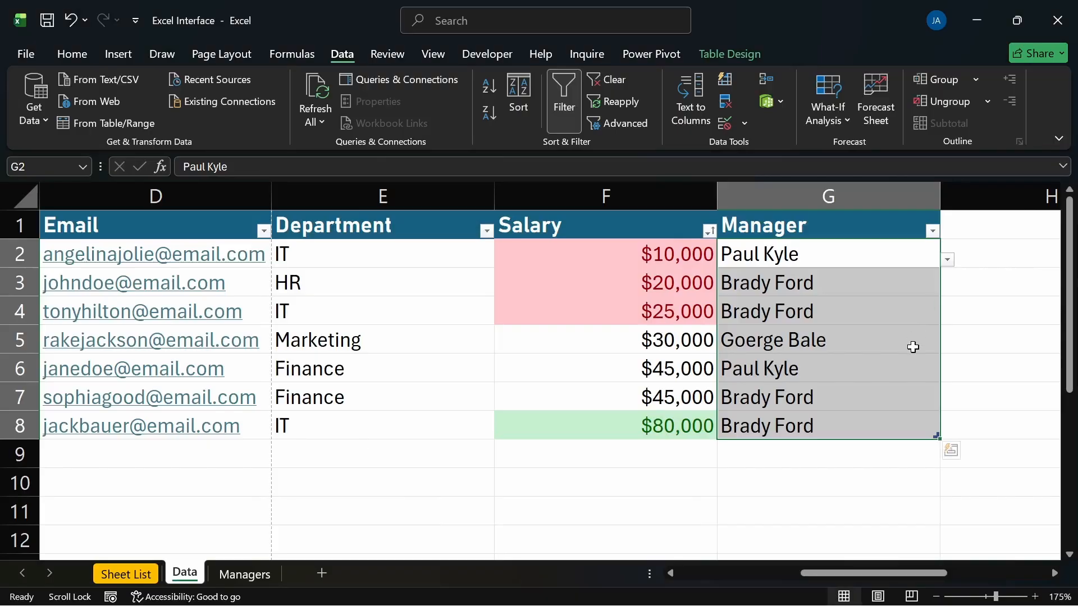
click(776, 481)
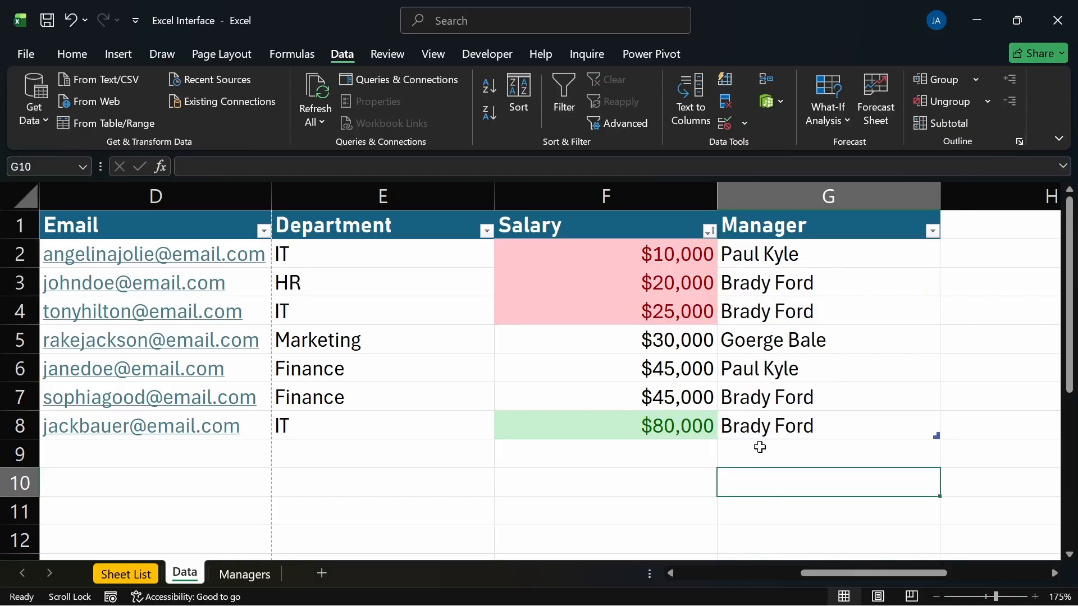
Show the review commands and examine the options for protecting a sheet or workbook
click(461, 388)
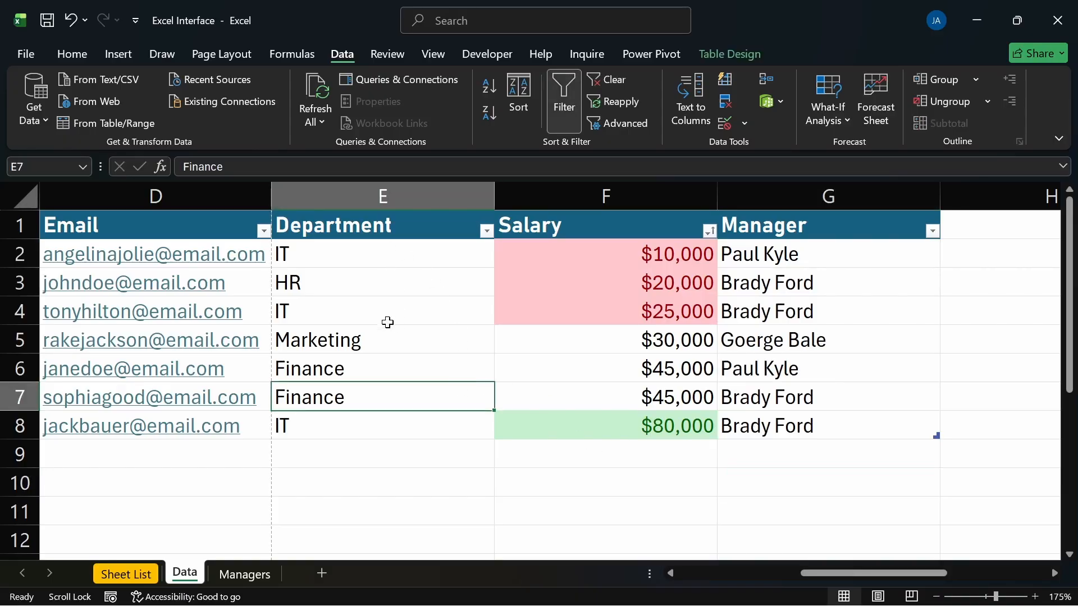
click(383, 51)
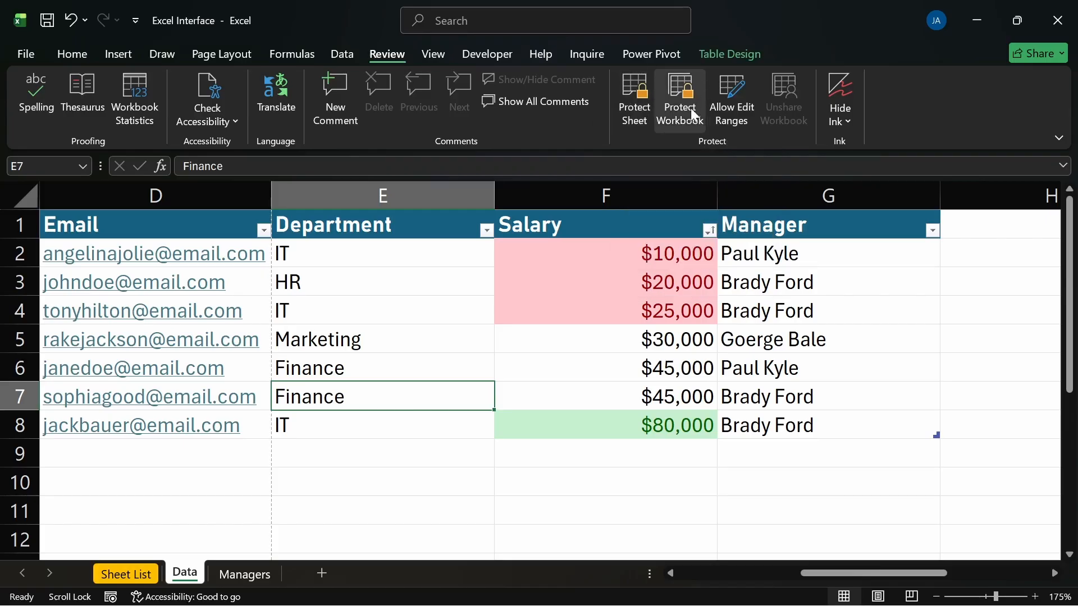
click(241, 489)
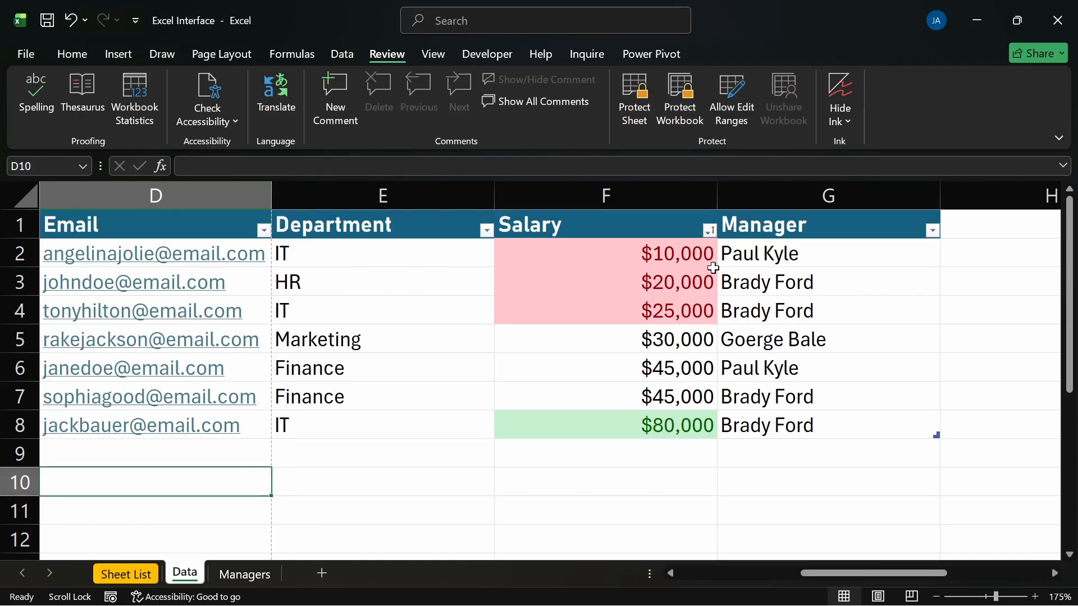
click(322, 573)
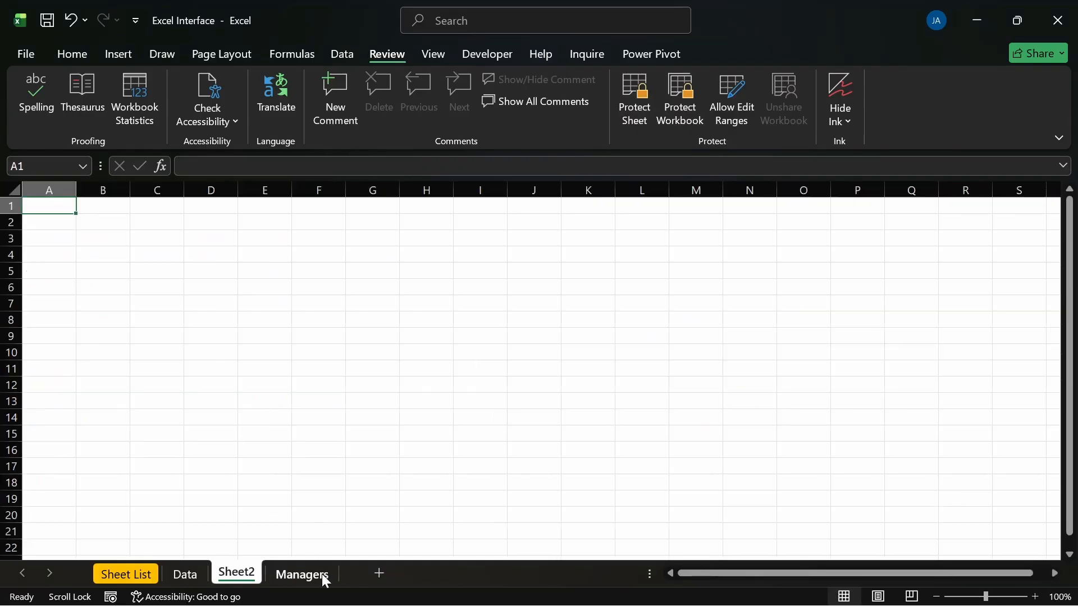
right_click(226, 578)
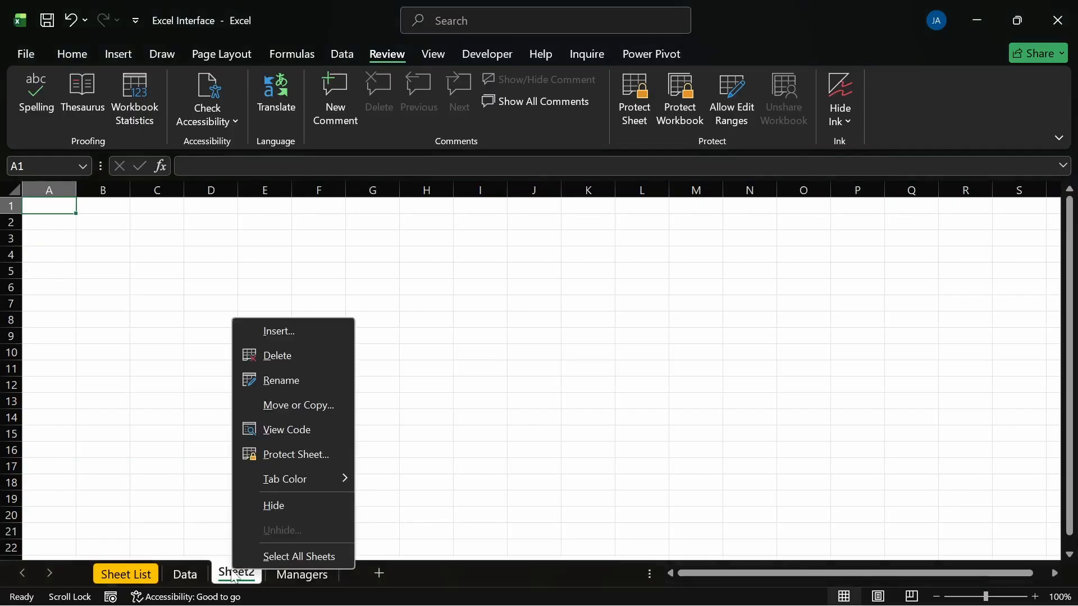
click(298, 368)
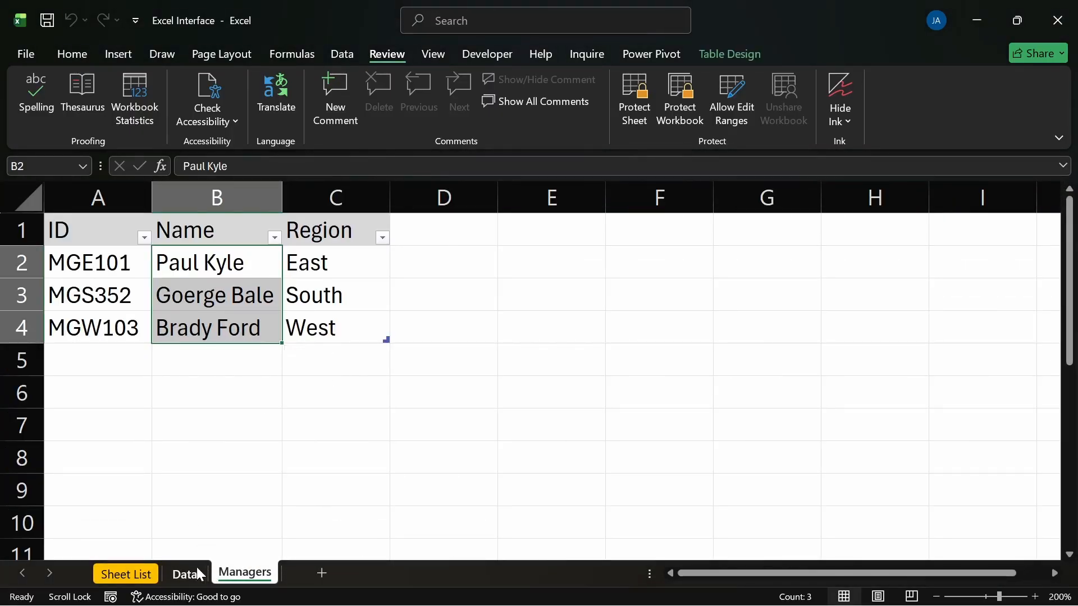
Examine the user permissions offered for protecting the Managers sheet
click(647, 118)
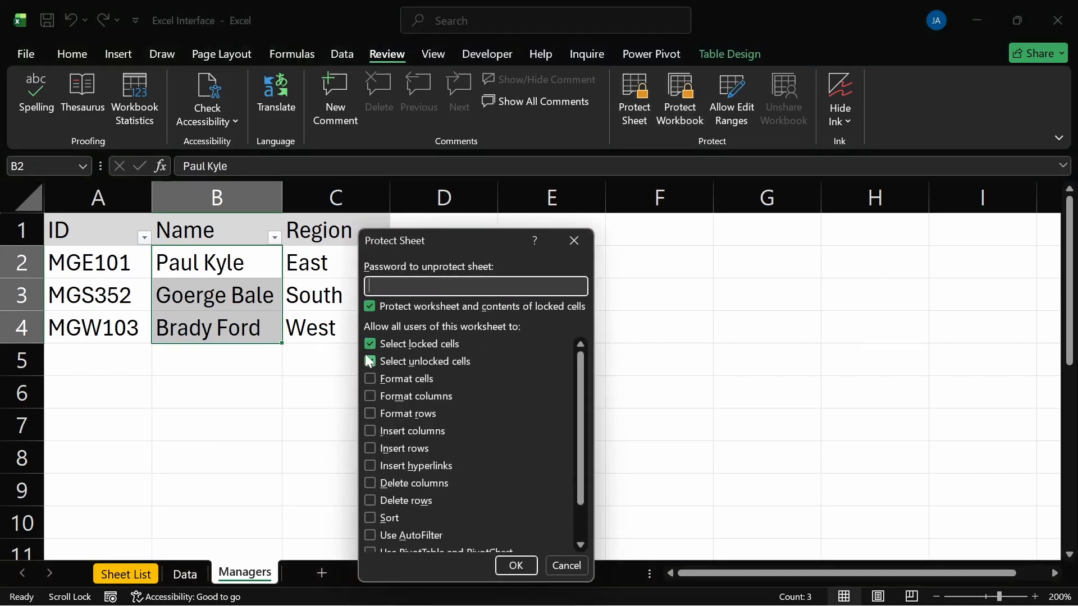
scroll(395, 432, down, 2)
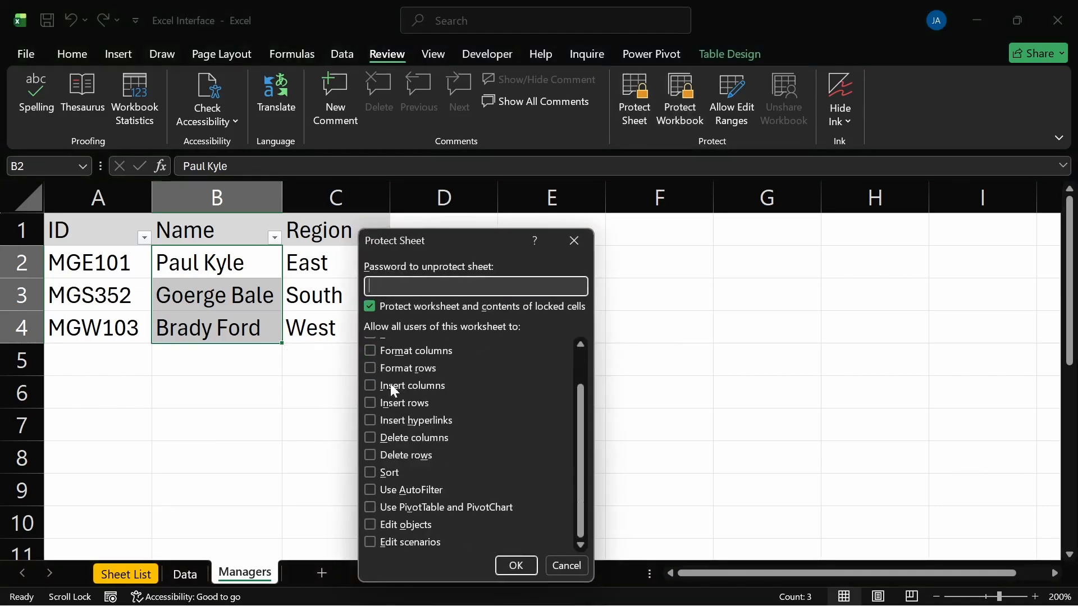
scroll(395, 391, up, 2)
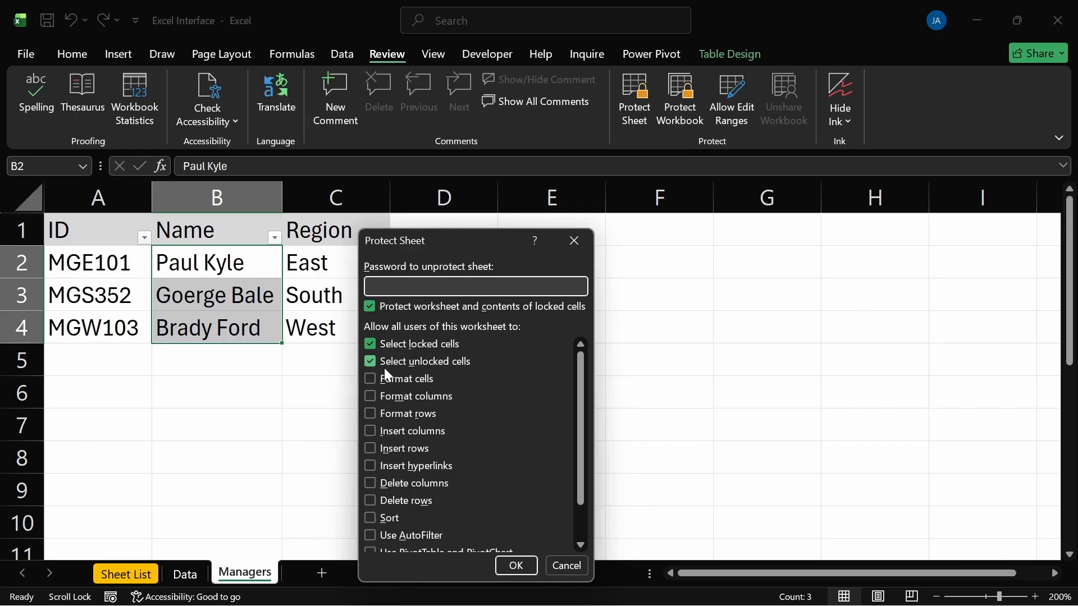
scroll(384, 368, down, 2)
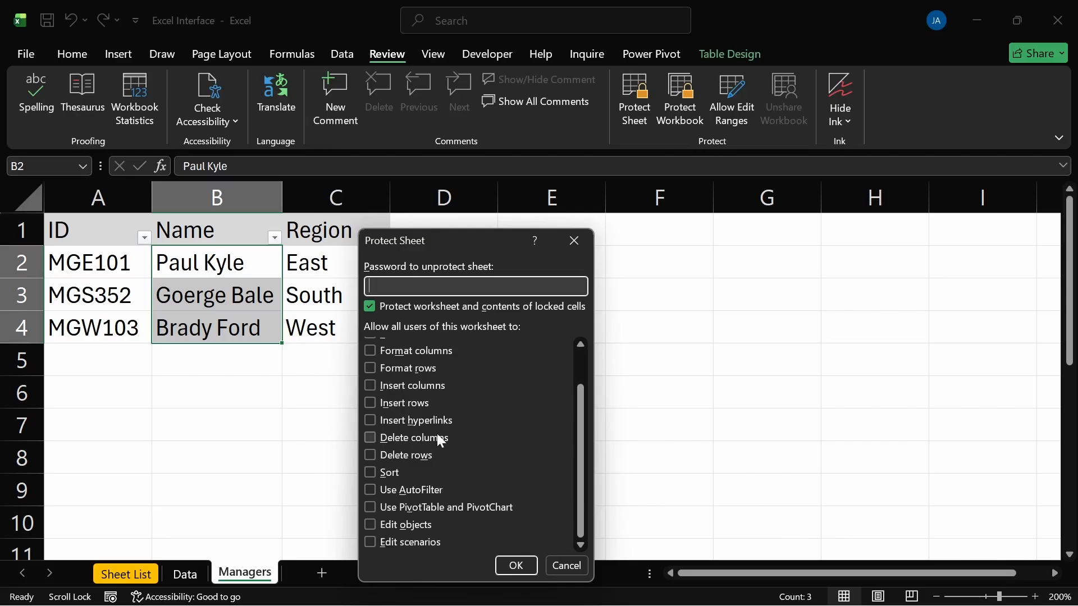
scroll(411, 452, up, 2)
scroll(416, 452, down, 2)
scroll(419, 456, up, 2)
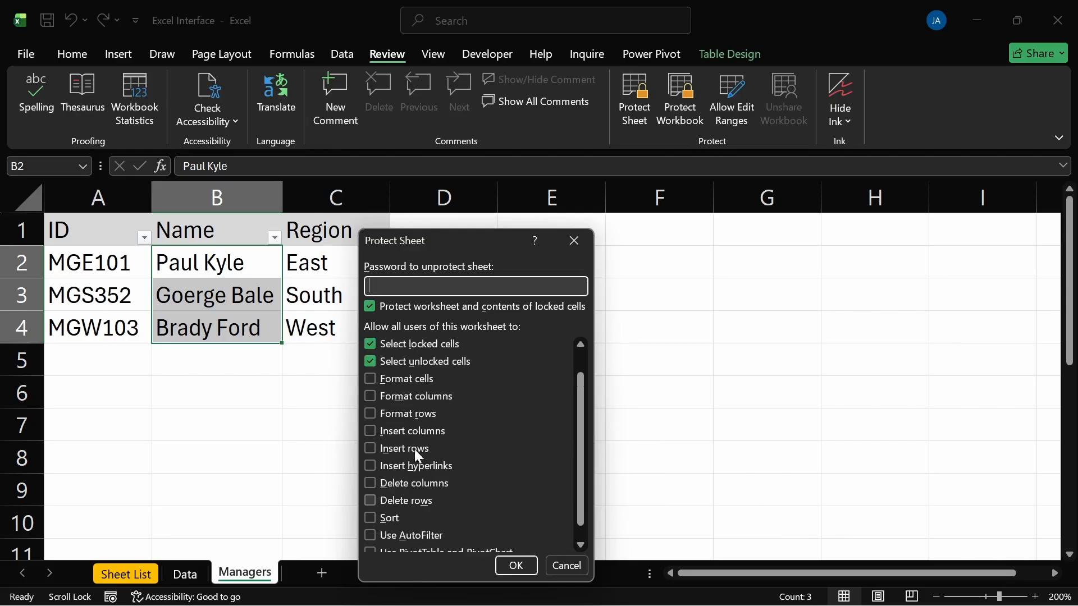
Try disallowing selection of locked and unlocked cells in the sheet protection settings, and cancel without protecting the sheet
click(370, 361)
click(387, 344)
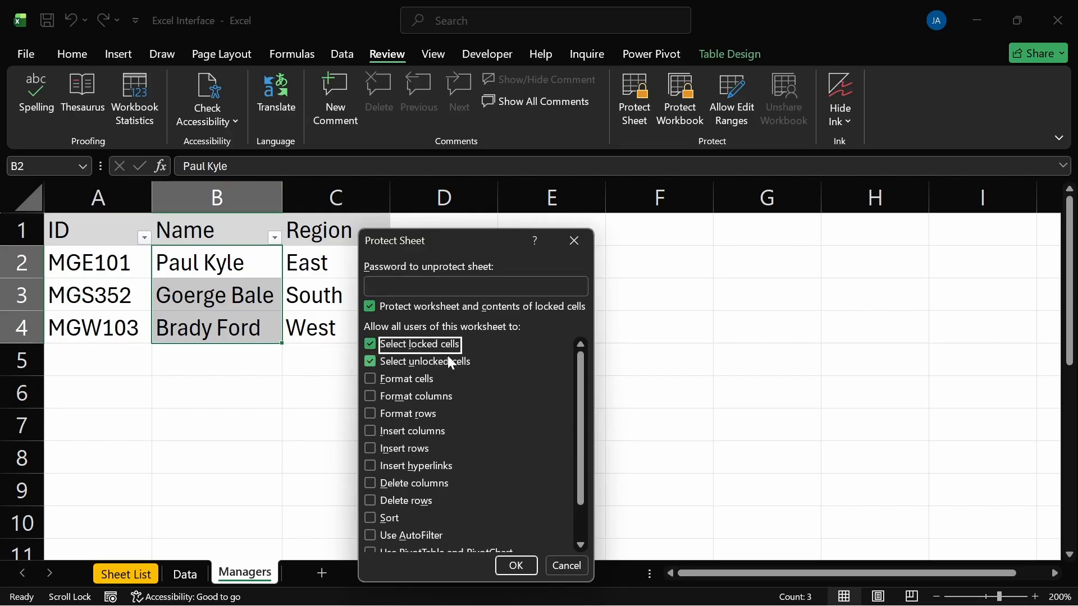
click(376, 359)
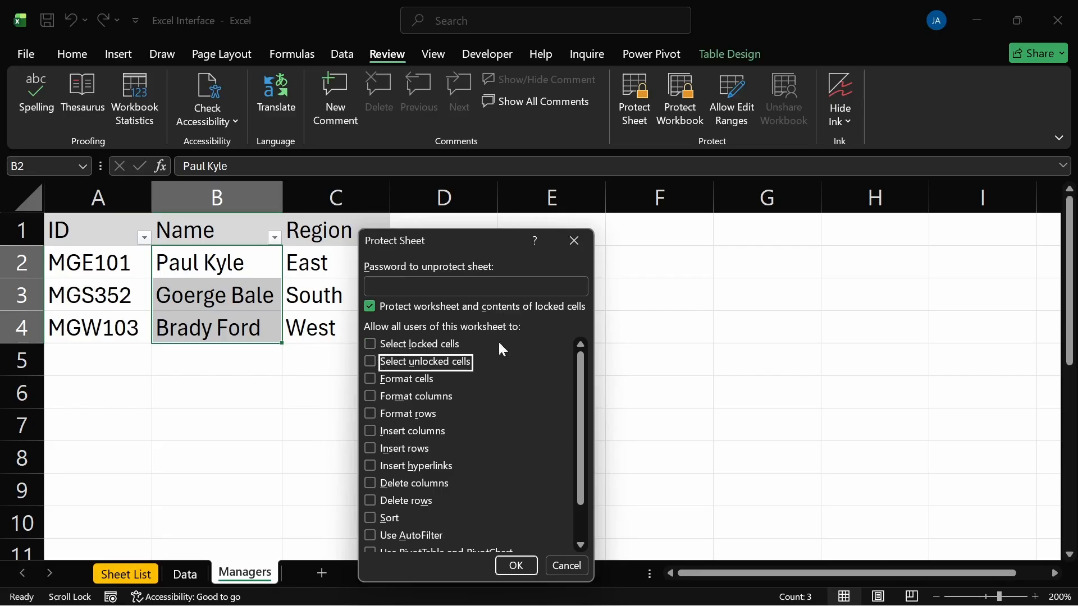
click(427, 286)
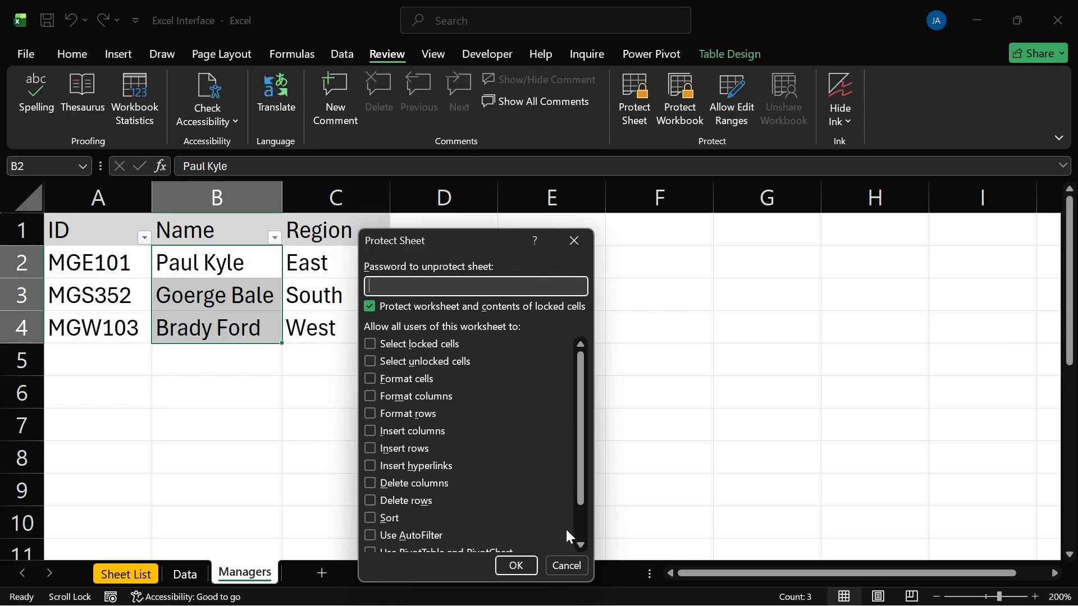
click(575, 566)
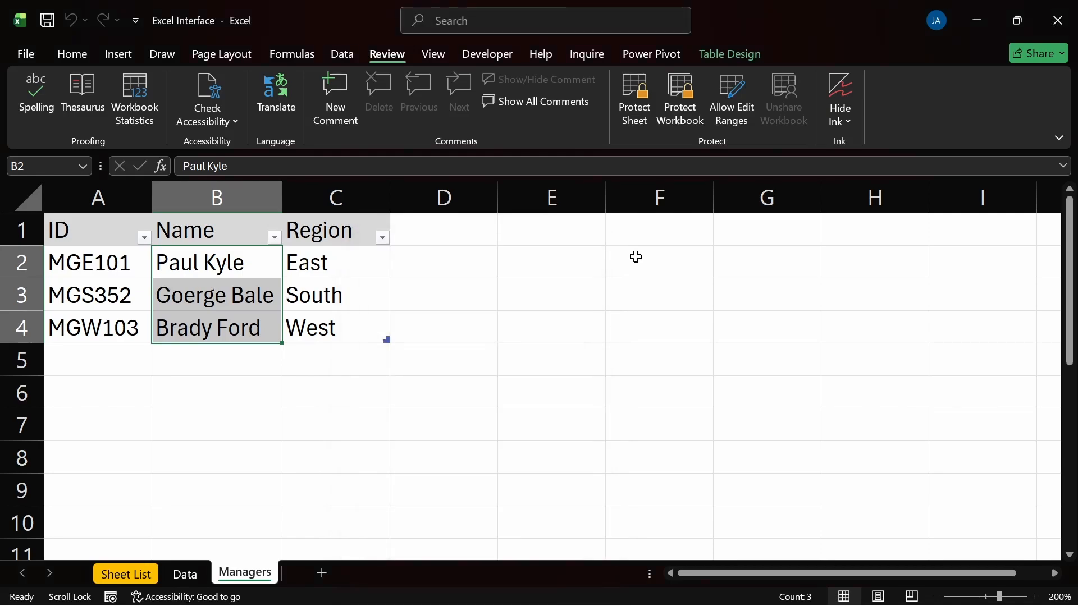
Protect the workbook structure without a password and check which commands are available for the Managers sheet
click(671, 96)
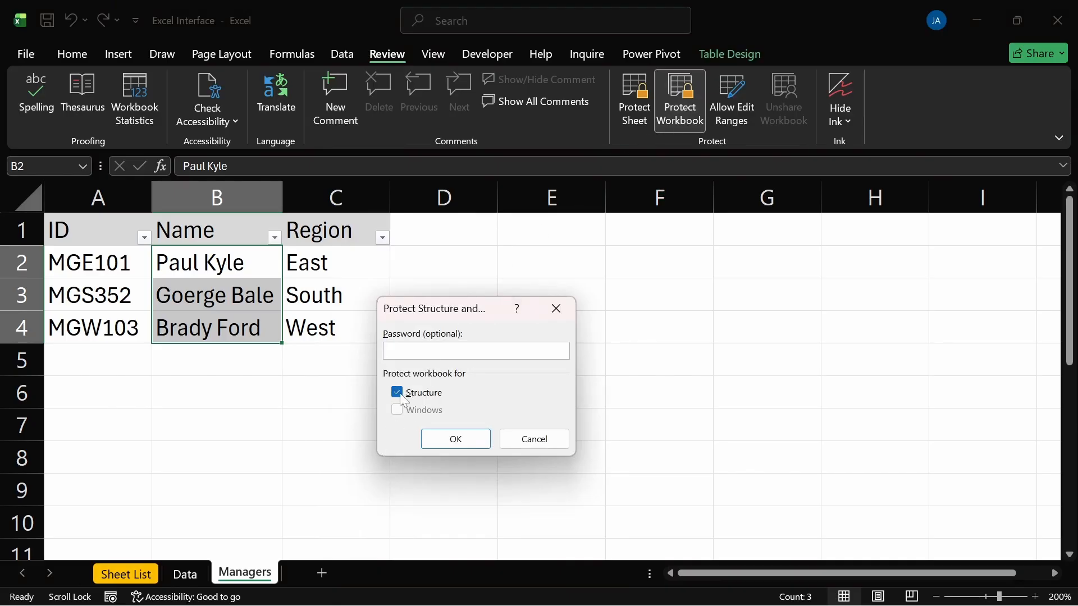
click(430, 436)
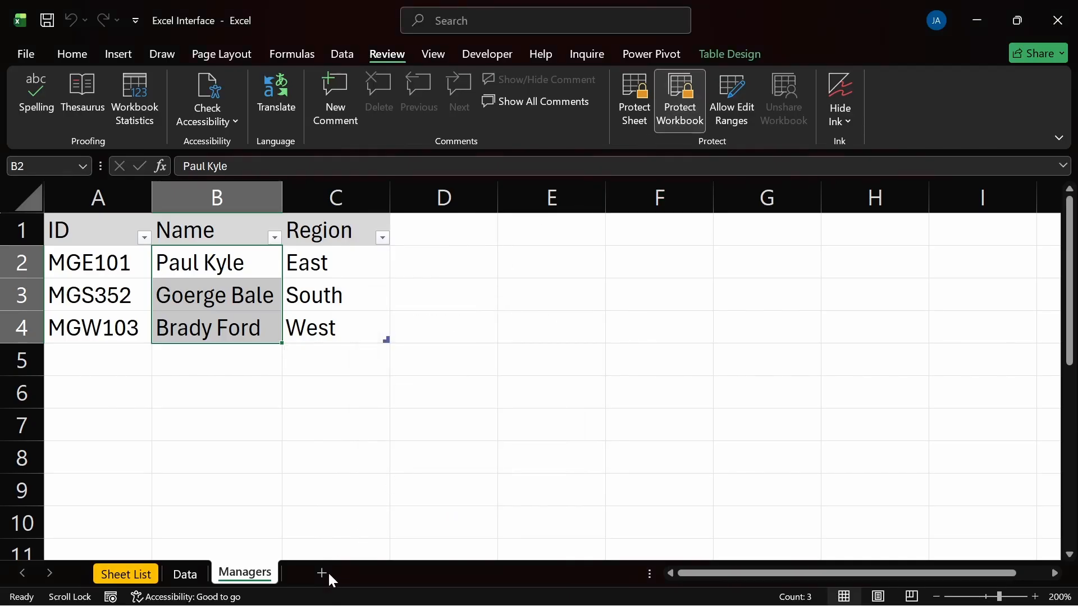
click(334, 484)
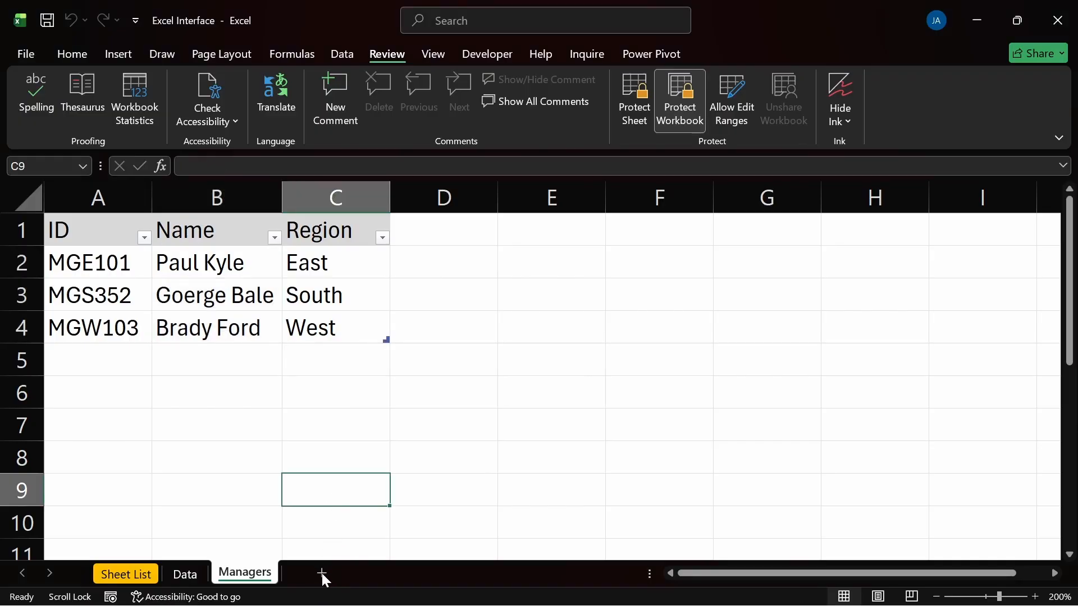
right_click(259, 575)
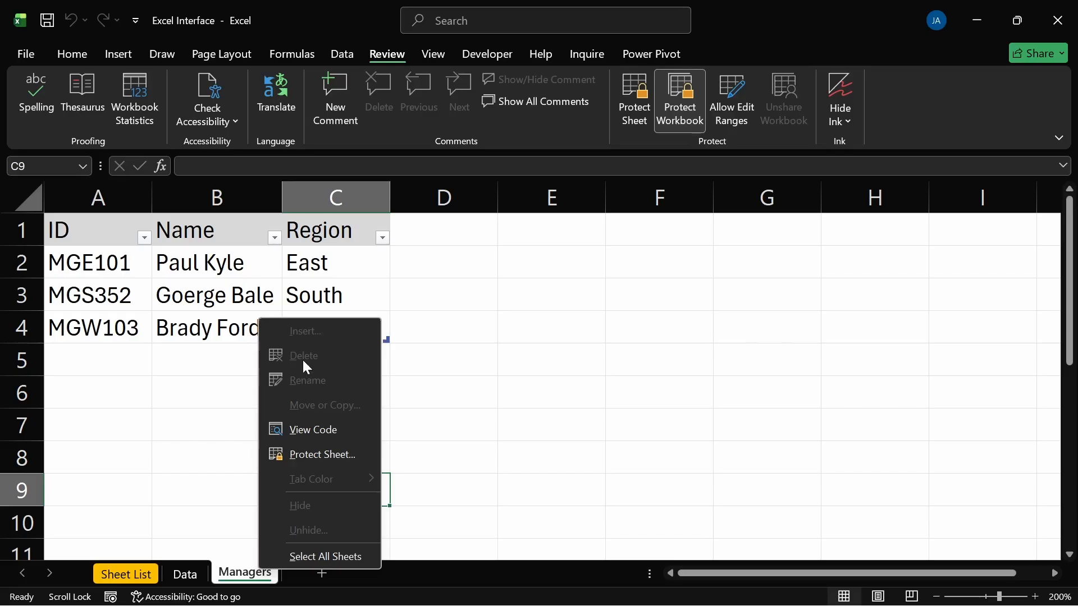
click(463, 464)
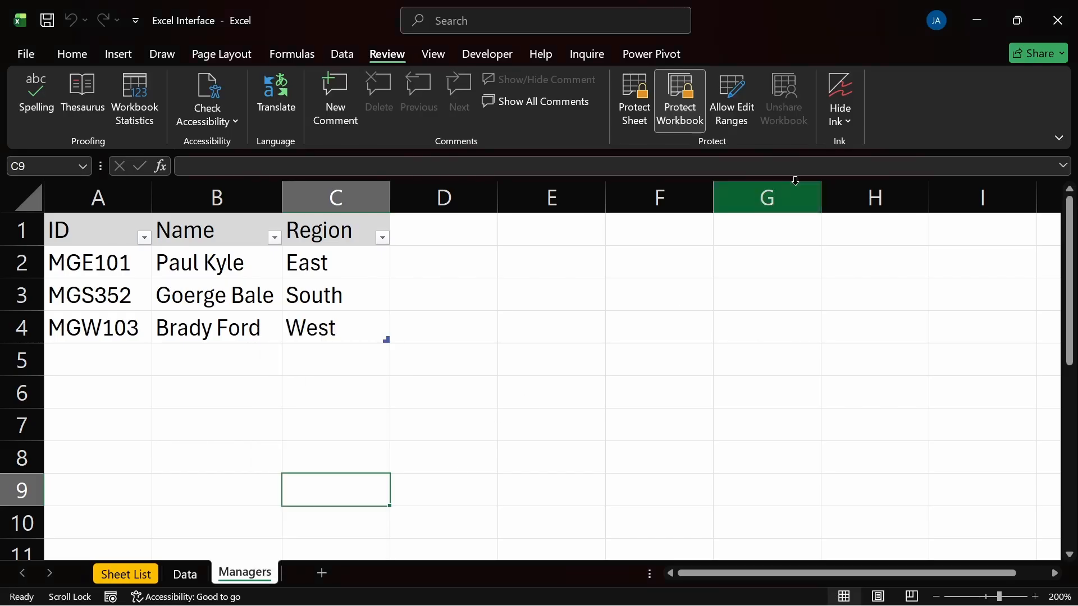
Remove the workbook structure protection and try adding and deleting a blank worksheet
click(686, 110)
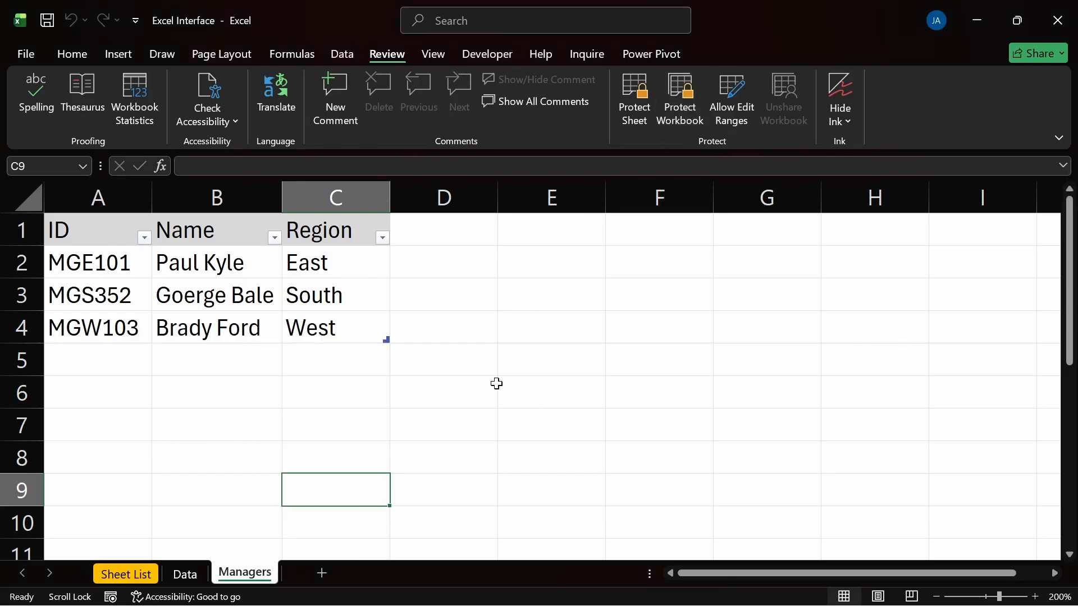
click(321, 574)
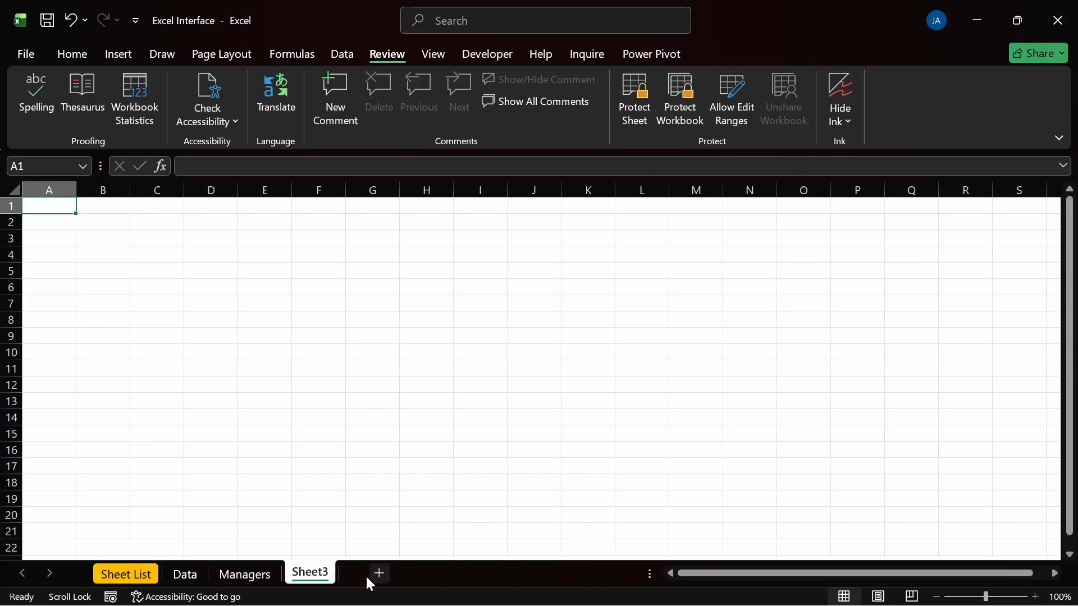
right_click(296, 574)
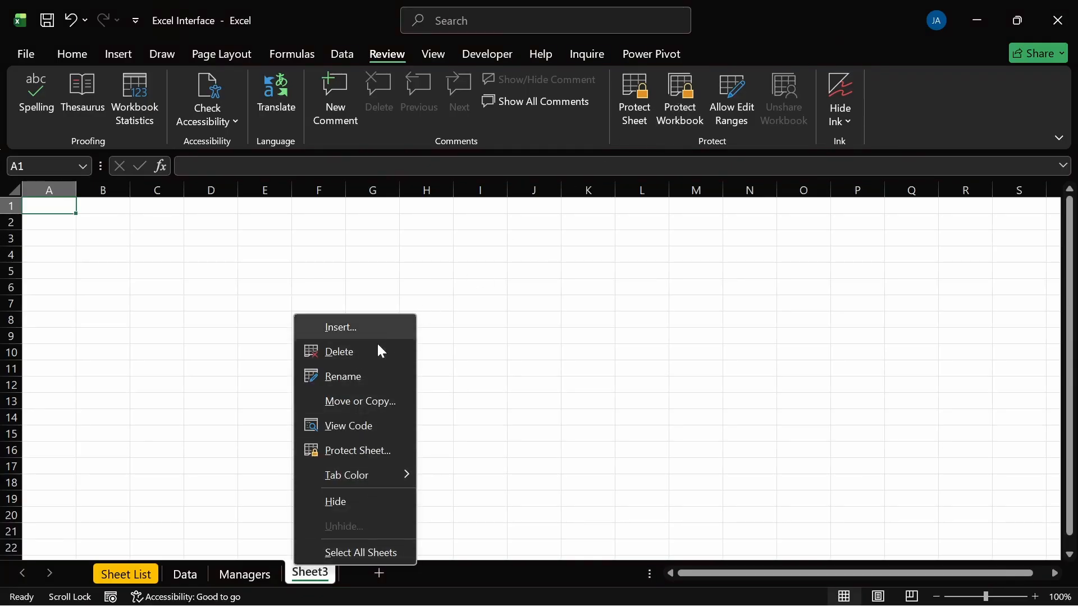
click(464, 226)
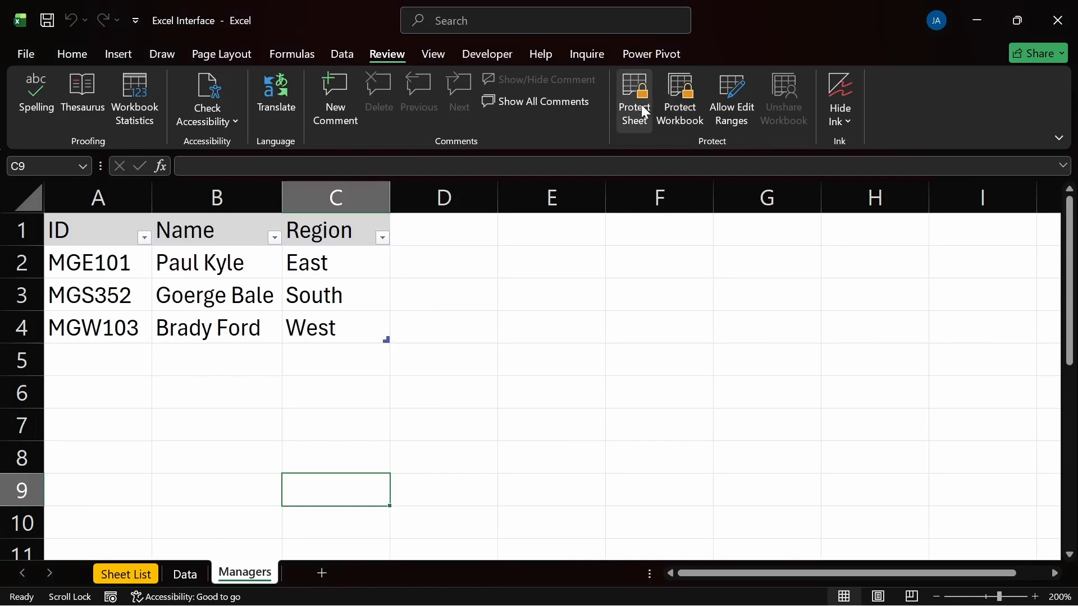
Examine the Protect Sheet and Allow Edit Ranges options, using the region cells C2:C4 as an example range
click(640, 102)
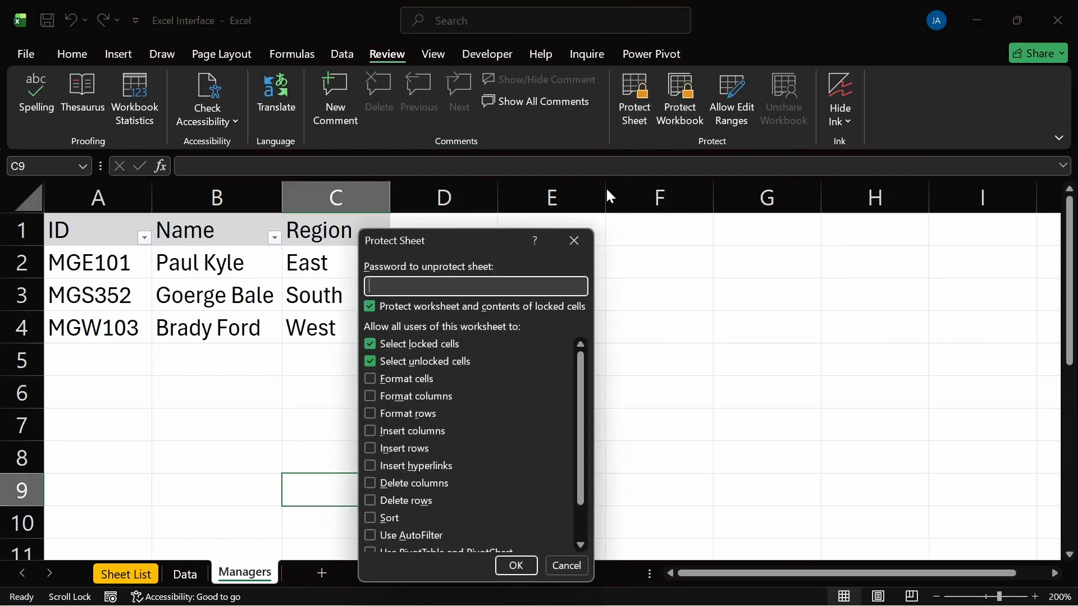
click(575, 241)
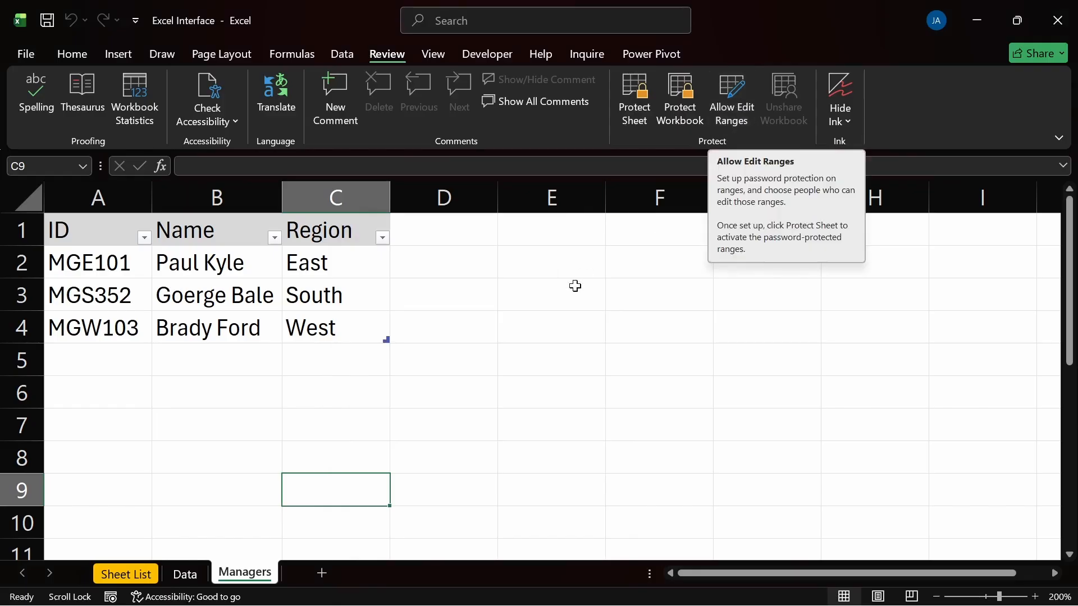
drag(363, 265, 360, 325)
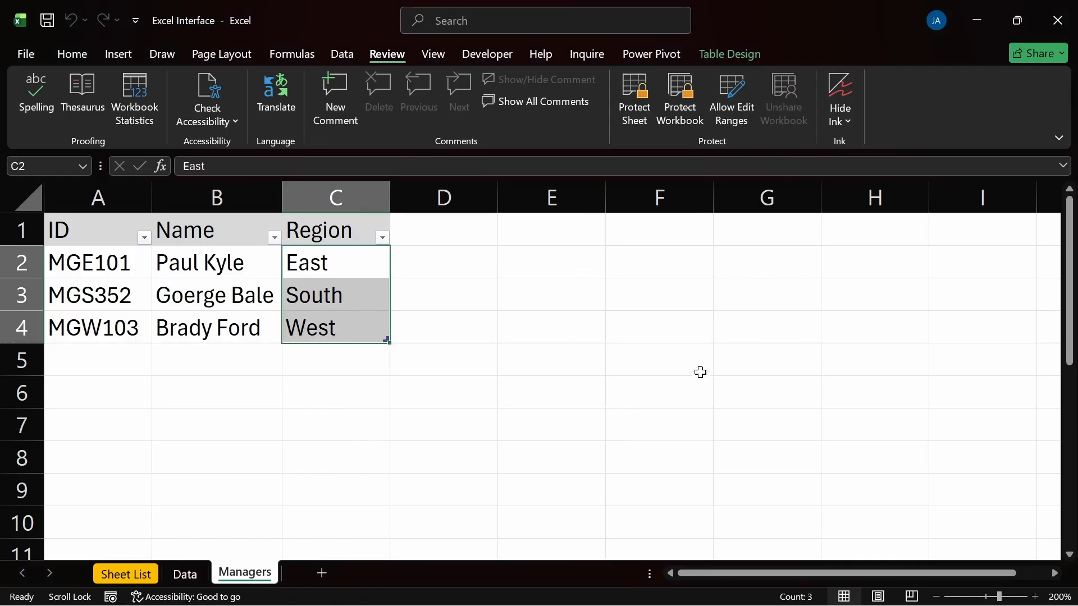
click(649, 356)
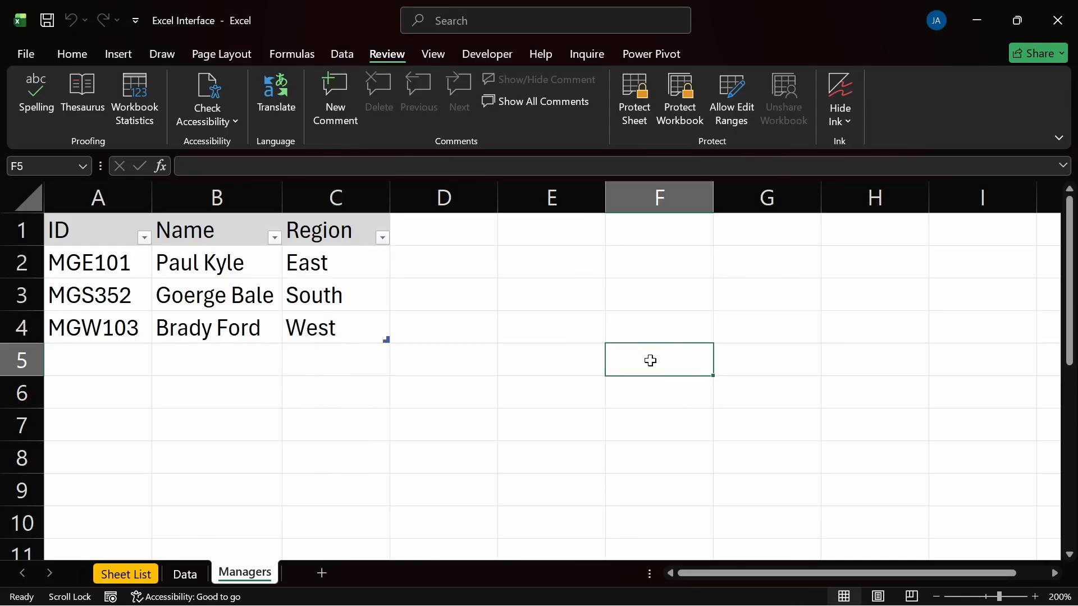
Show the view commands and hide the formula bar, gridlines and headings on the Managers sheet
click(430, 56)
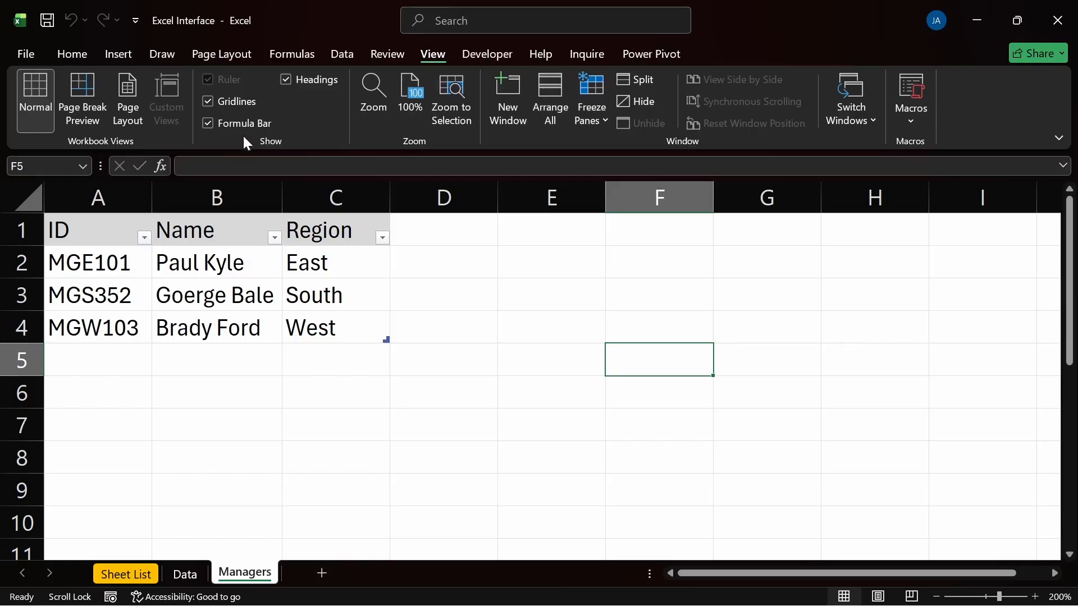
click(208, 123)
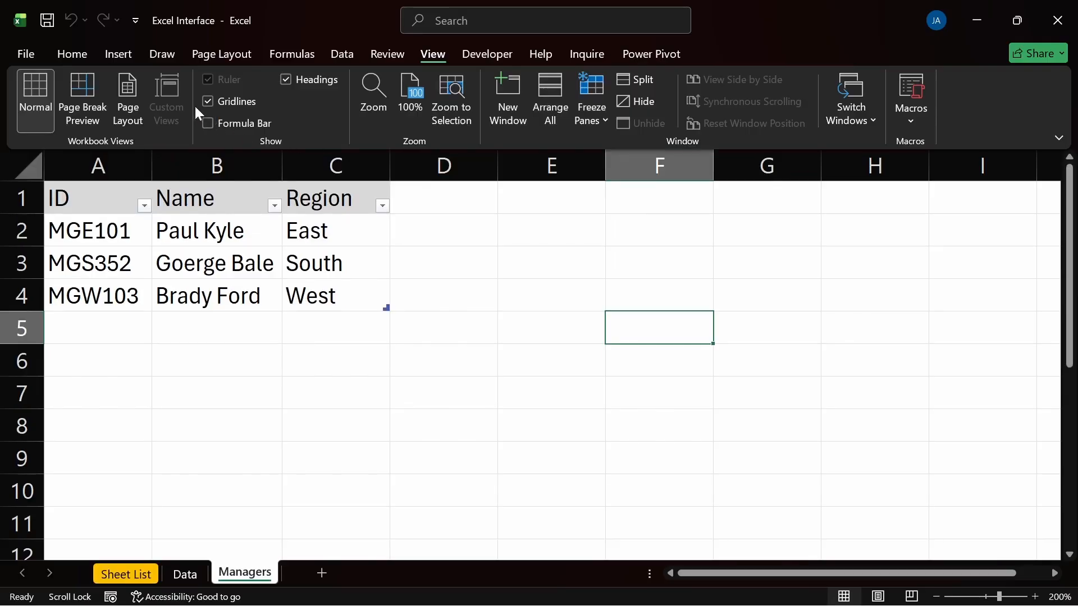
click(208, 101)
click(292, 78)
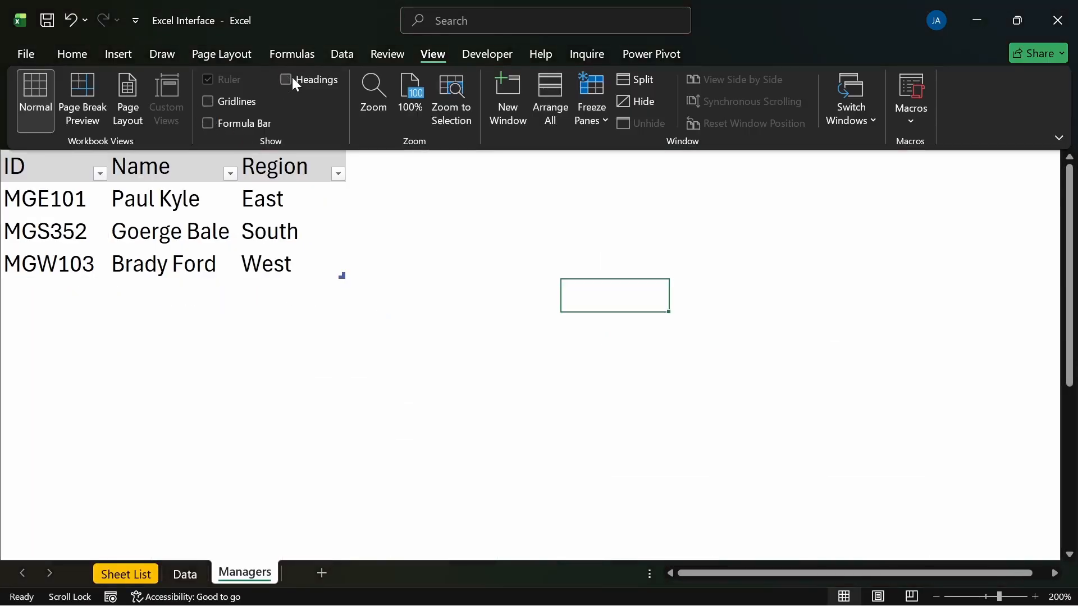
Show the headings, gridlines and formula bar again
click(286, 80)
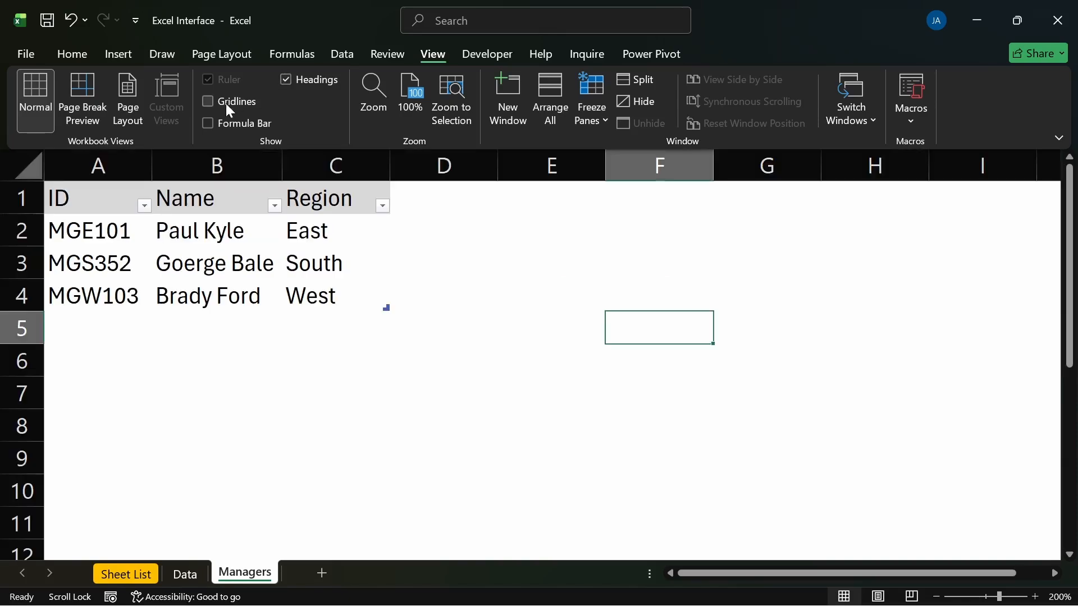
click(208, 101)
click(208, 124)
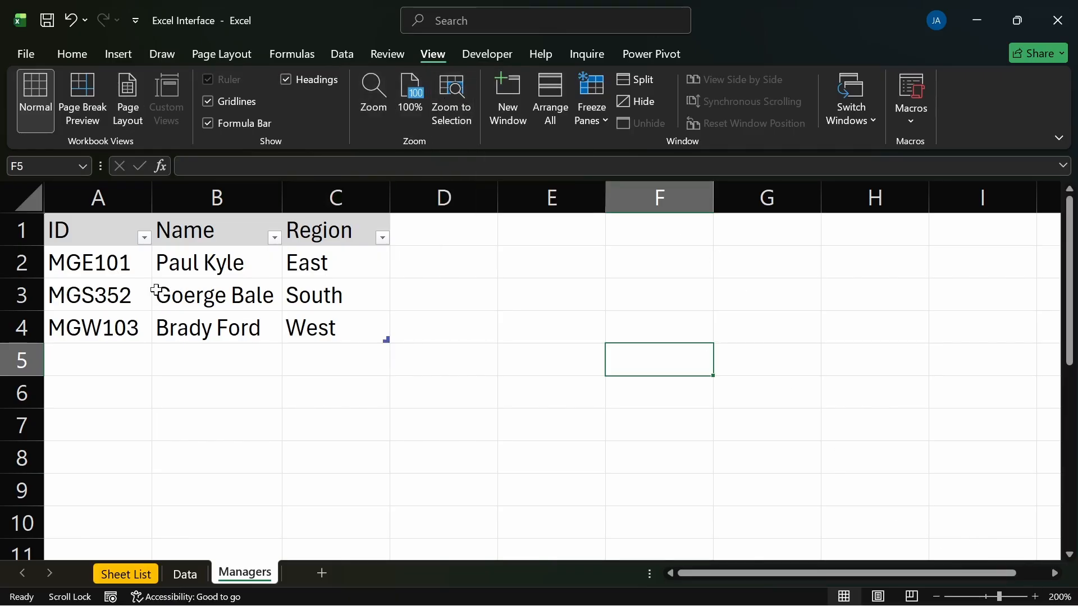
Examine what the Unhide Window, Split and Freeze Panes commands do
drag(158, 289, 385, 359)
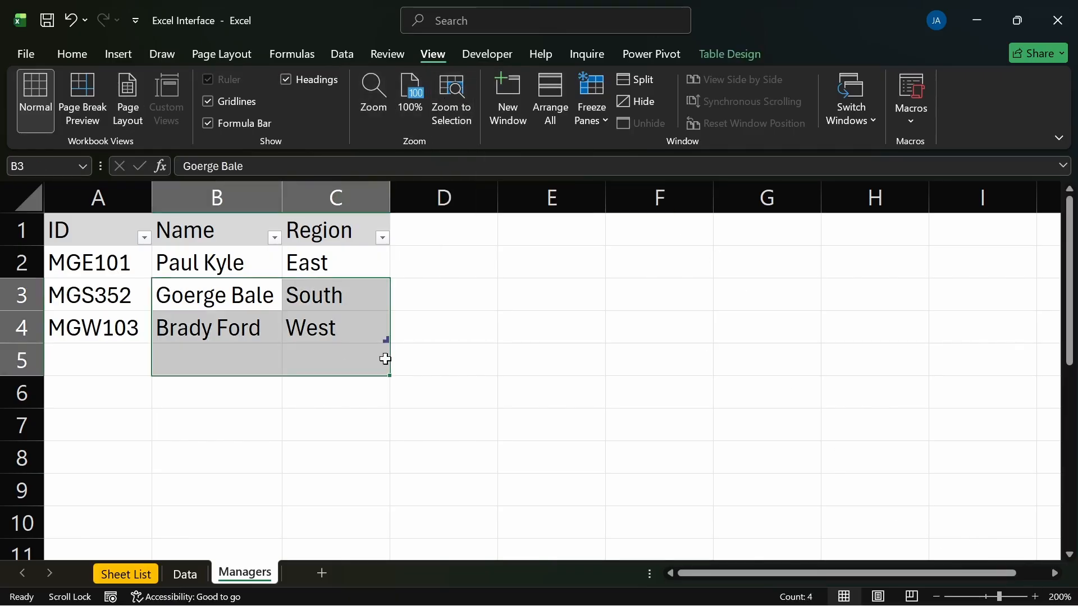
click(840, 404)
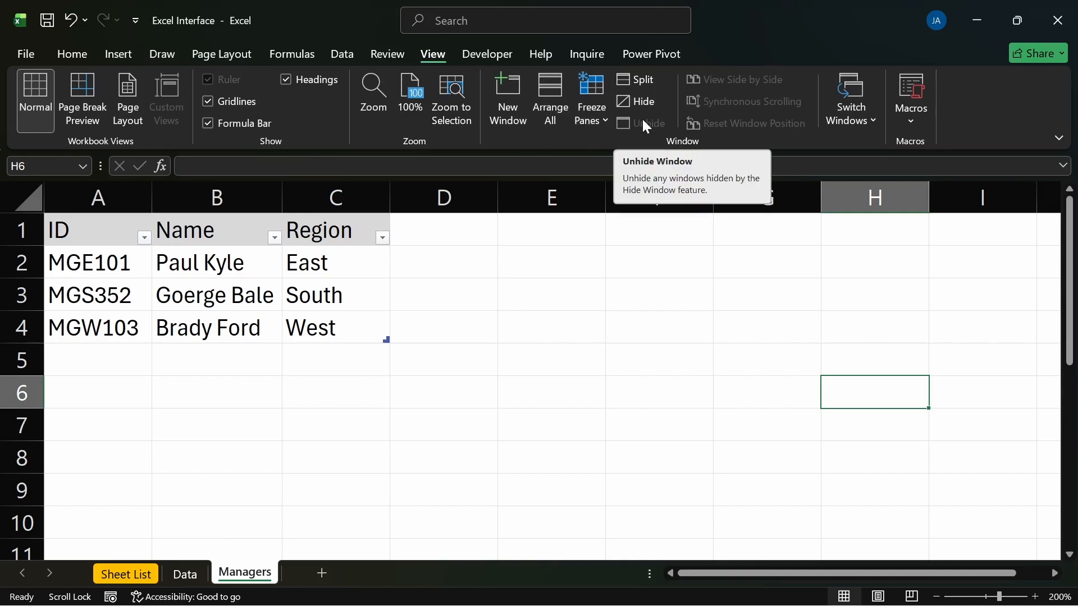
click(621, 274)
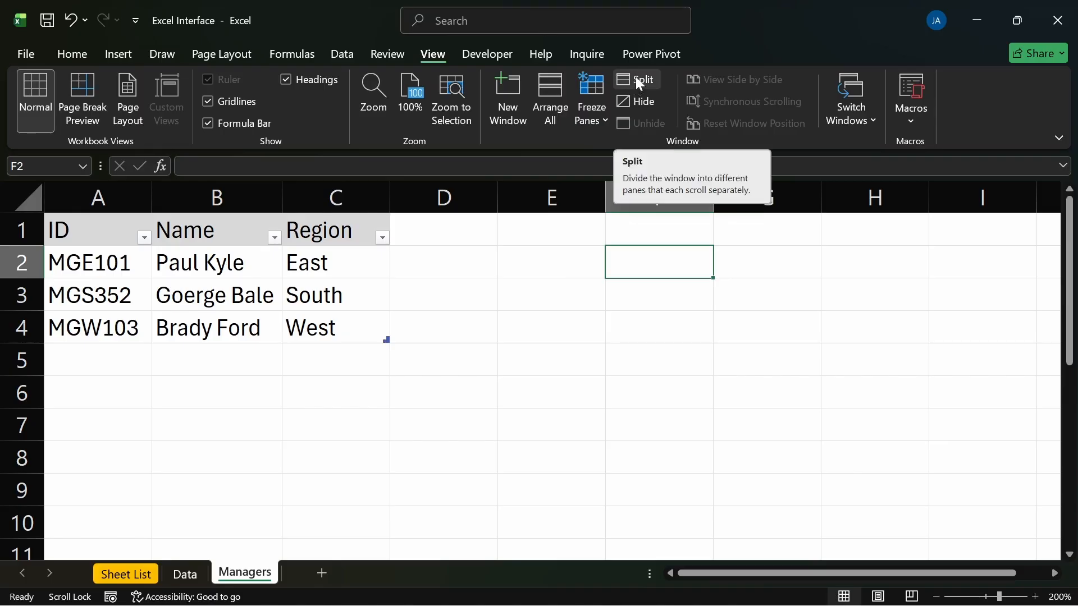
click(544, 295)
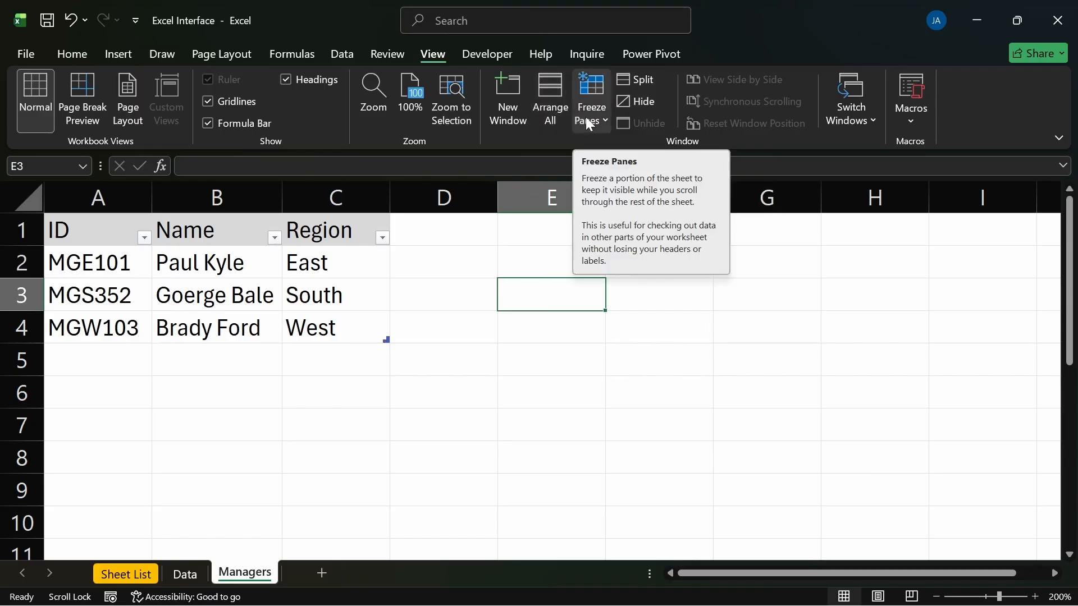
click(425, 325)
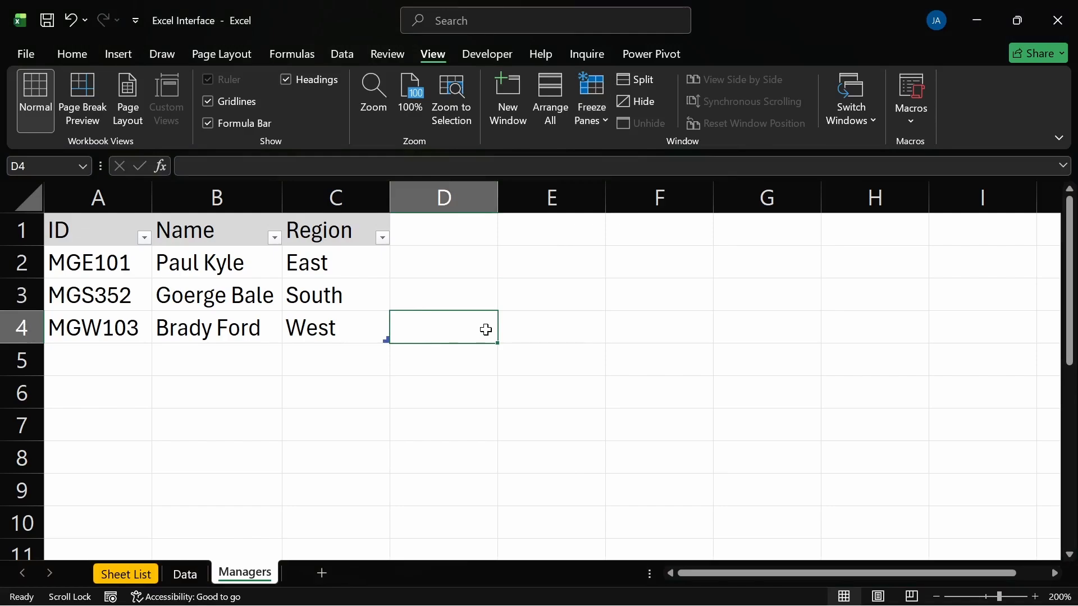
Check whether the Managers table's header row stays in view far down the sheet, around row 61
scroll(487, 330, down, 6)
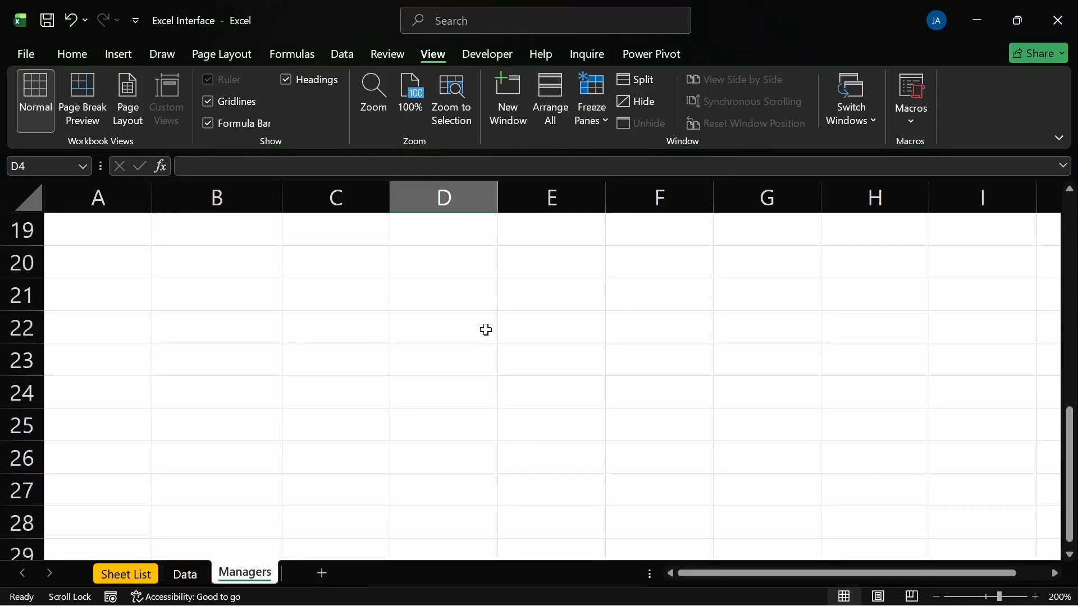
scroll(486, 331, down, 13)
click(404, 319)
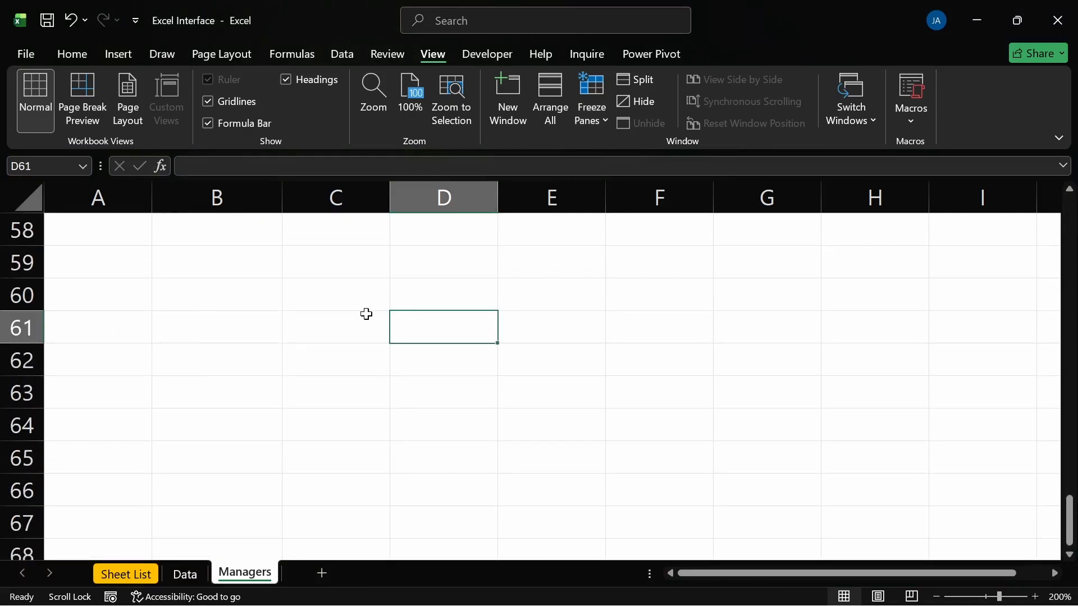
scroll(366, 313, up, 19)
scroll(366, 314, down, 1)
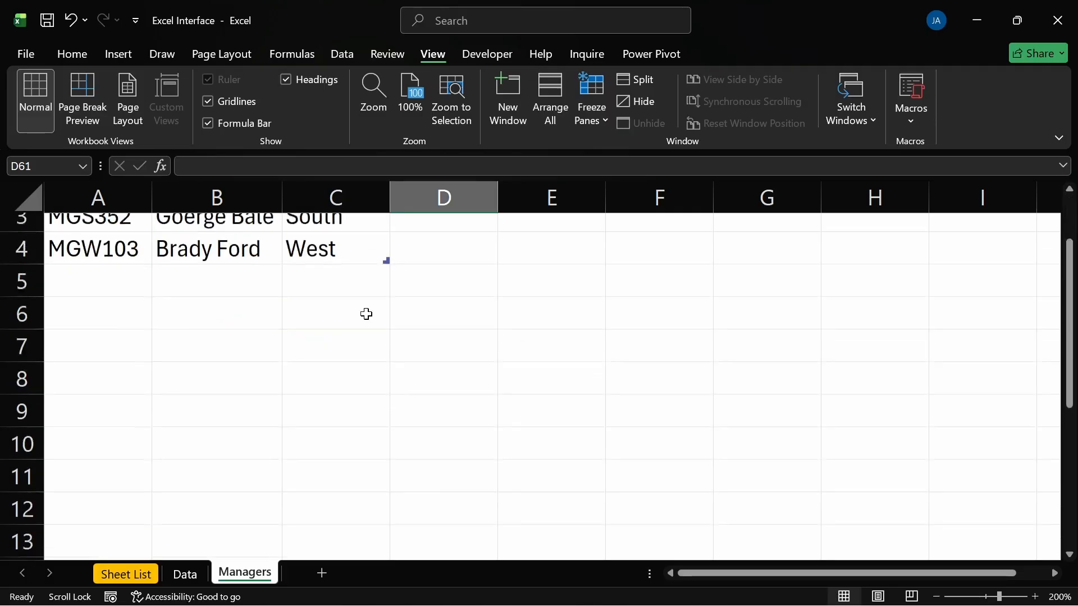
Check whether the Managers table's headings stay in view while scrolling with its header cells selected
scroll(366, 314, down, 1)
scroll(339, 281, up, 2)
drag(327, 228, 126, 233)
scroll(275, 320, down, 4)
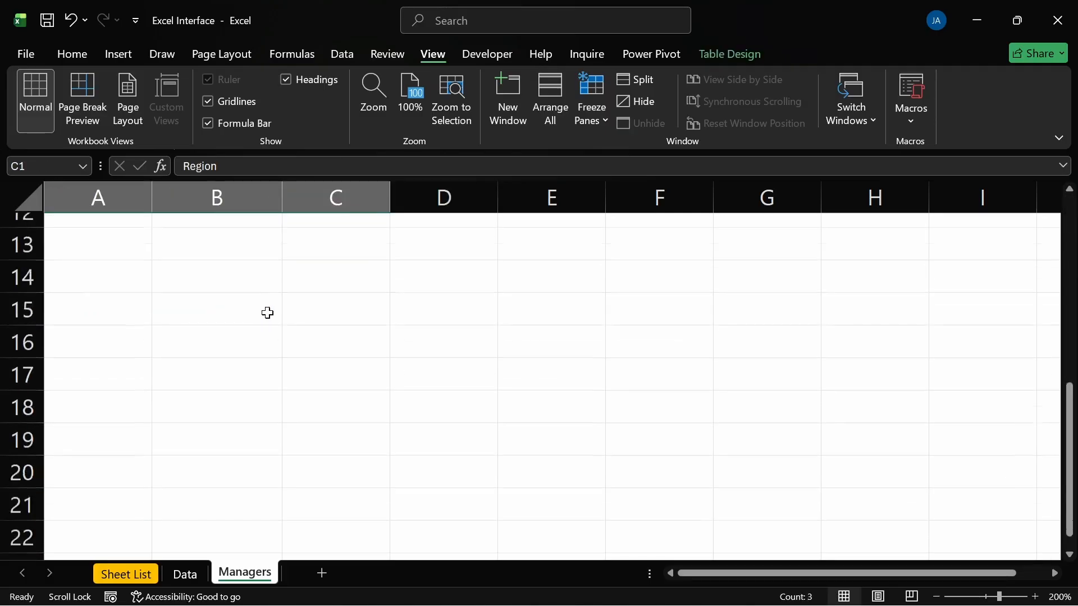
scroll(267, 313, up, 4)
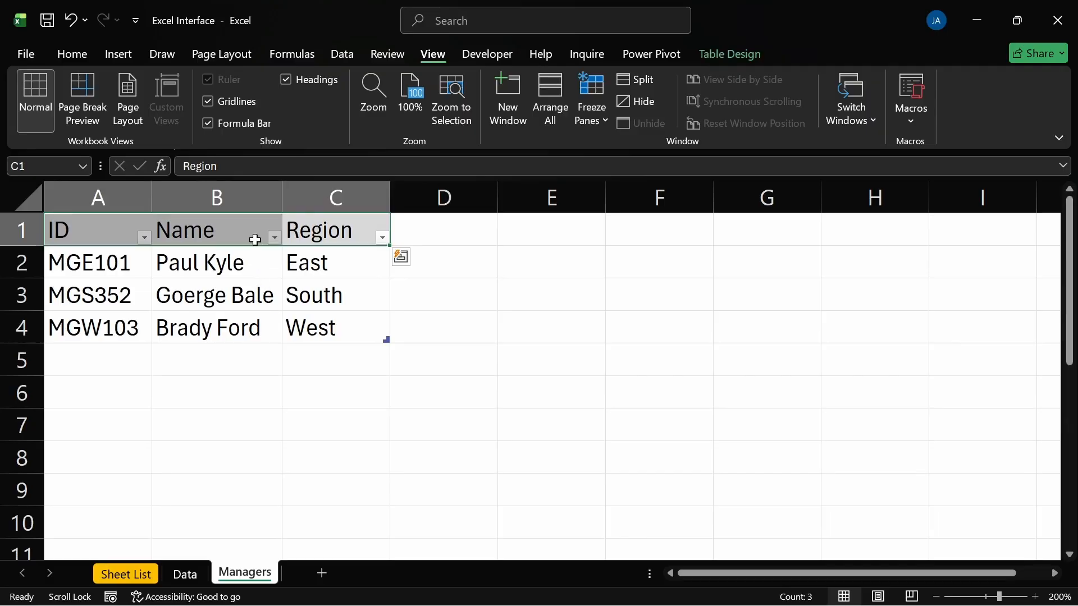
click(423, 298)
click(210, 239)
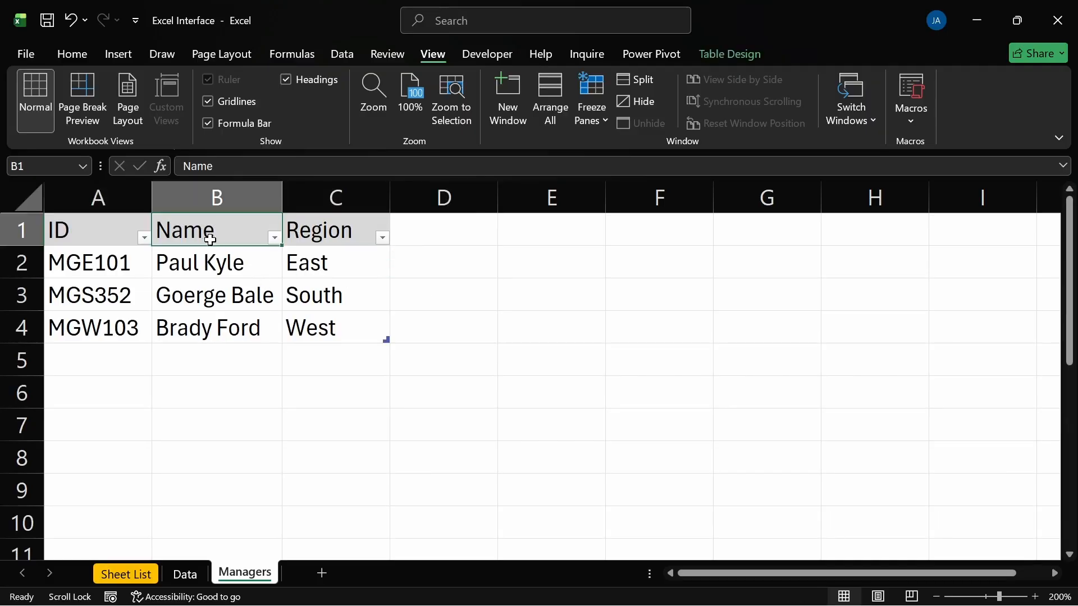
scroll(257, 250, down, 1)
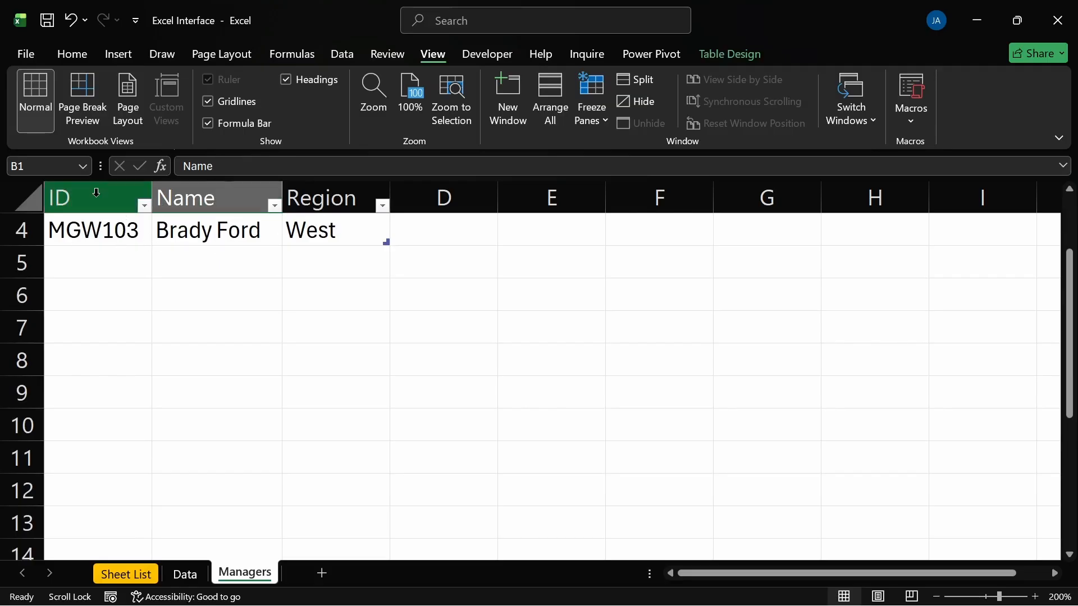
Compare the Managers sheet's column headings with an empty cell, a table cell and cells down at row 13 selected
click(295, 322)
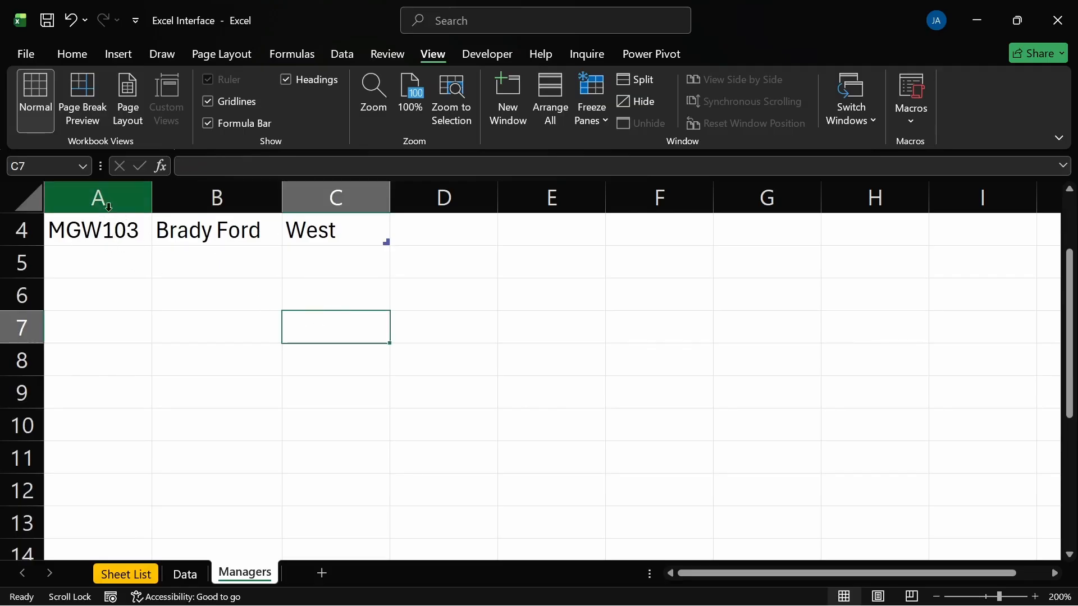
click(258, 233)
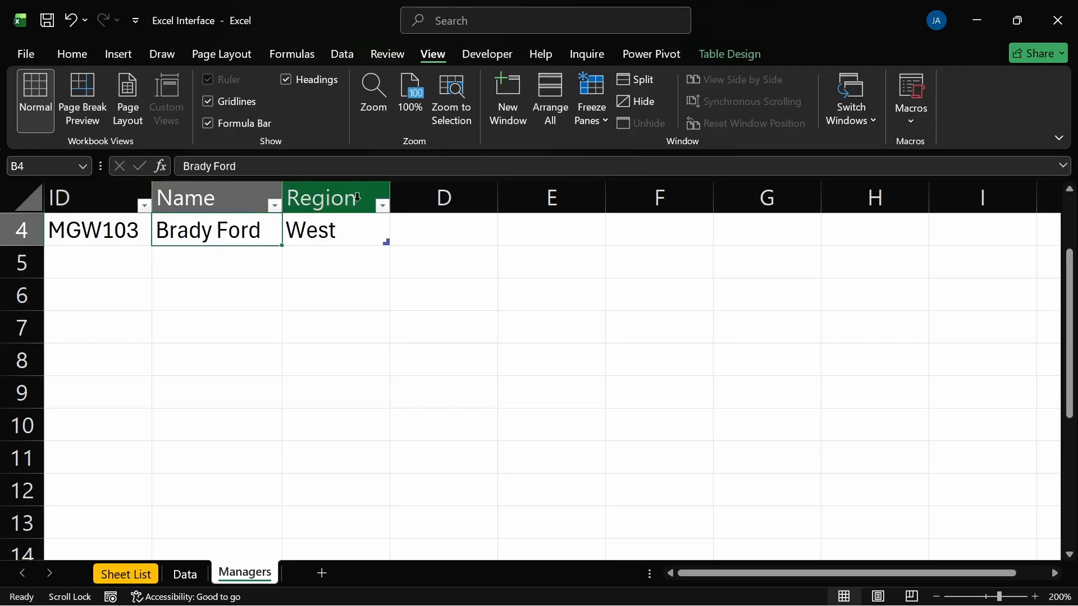
scroll(332, 248, down, 3)
click(243, 283)
click(220, 242)
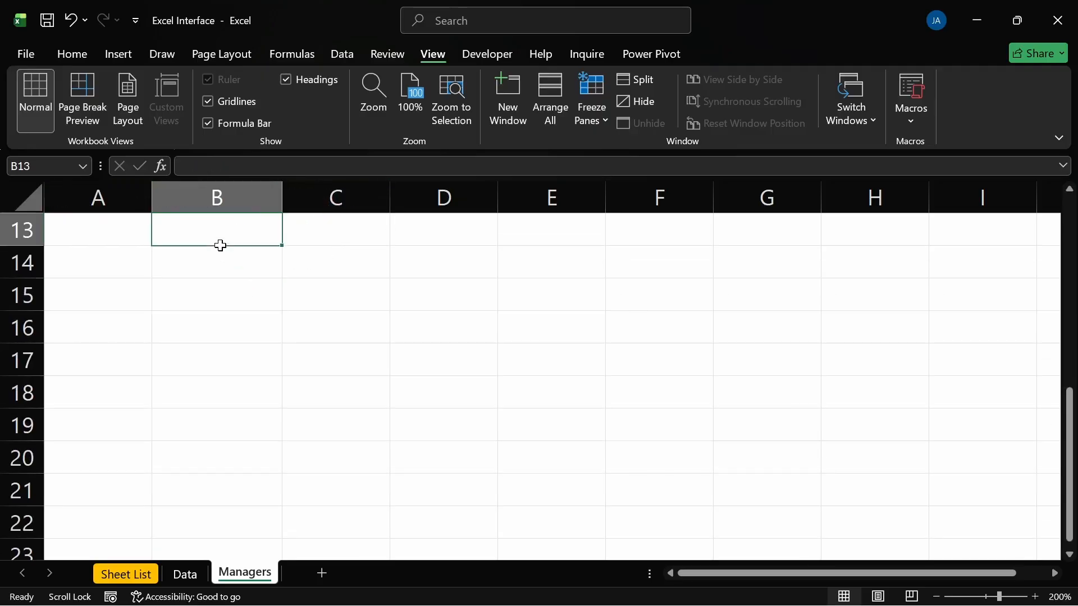
click(79, 257)
click(94, 235)
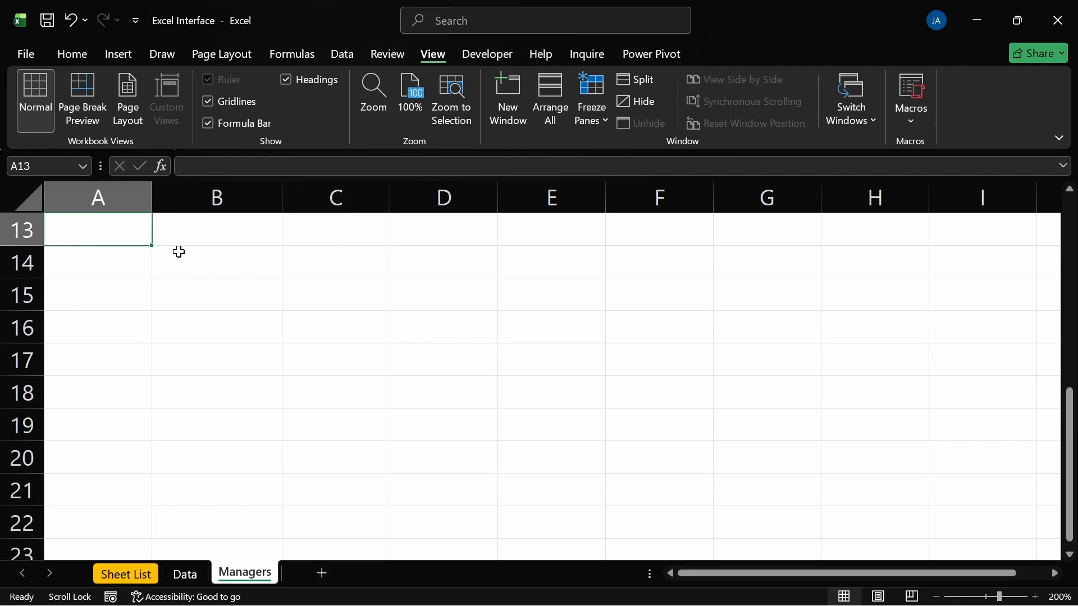
Recheck the scrolled Managers table's headings with B3 and C4 selected, compared with the empty cell D5
scroll(224, 264, up, 4)
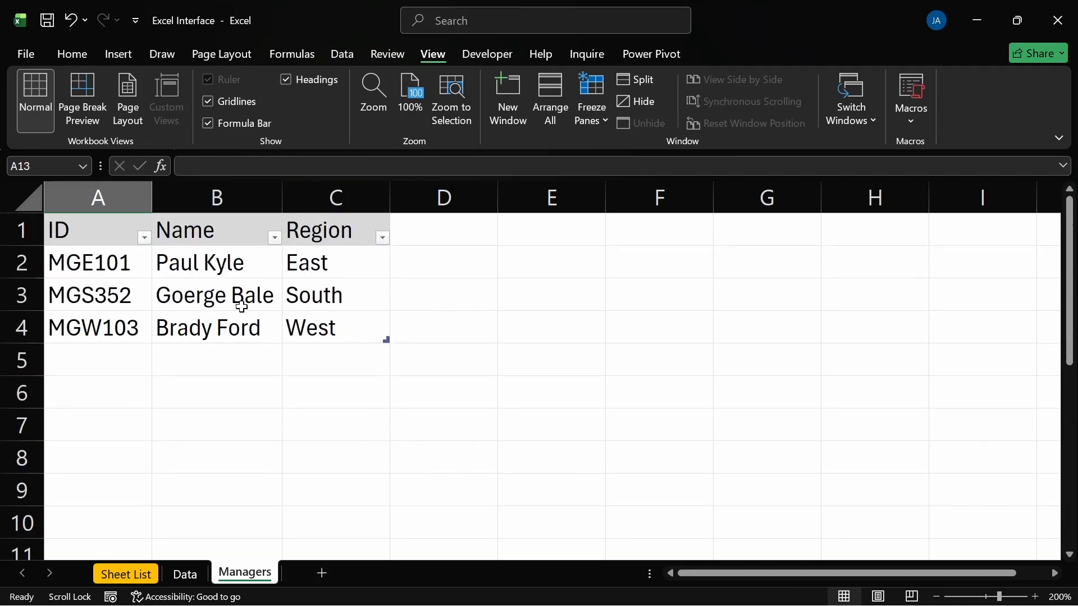
click(242, 306)
scroll(241, 306, down, 1)
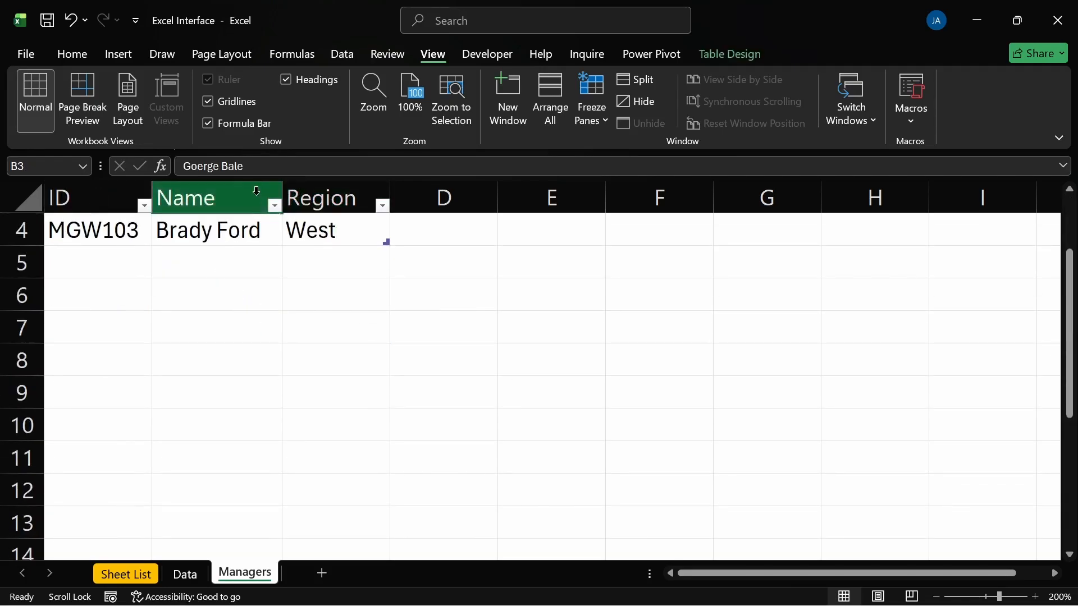
click(339, 229)
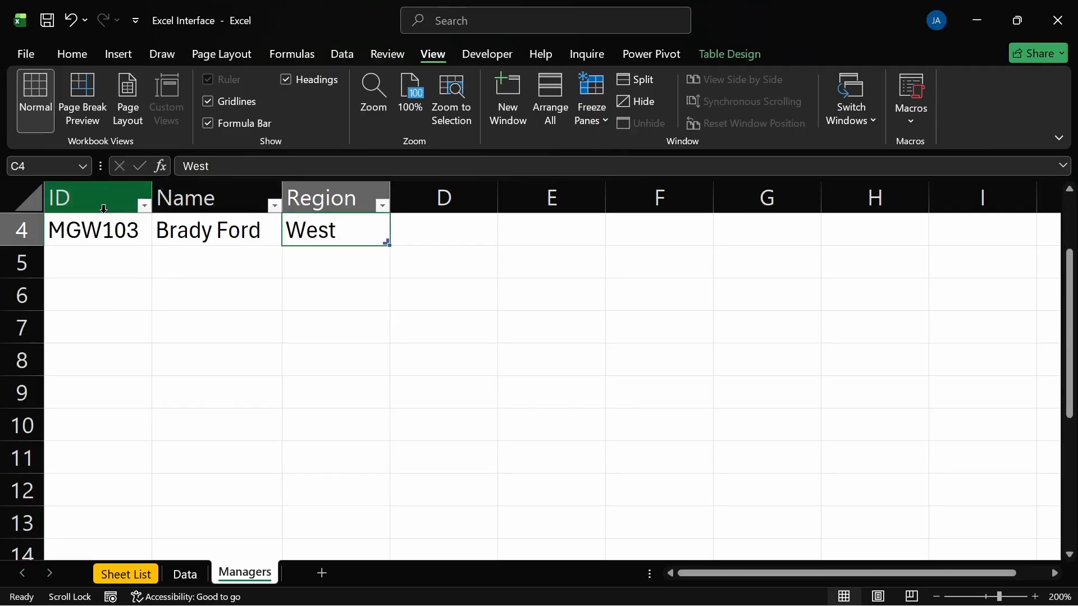
click(449, 251)
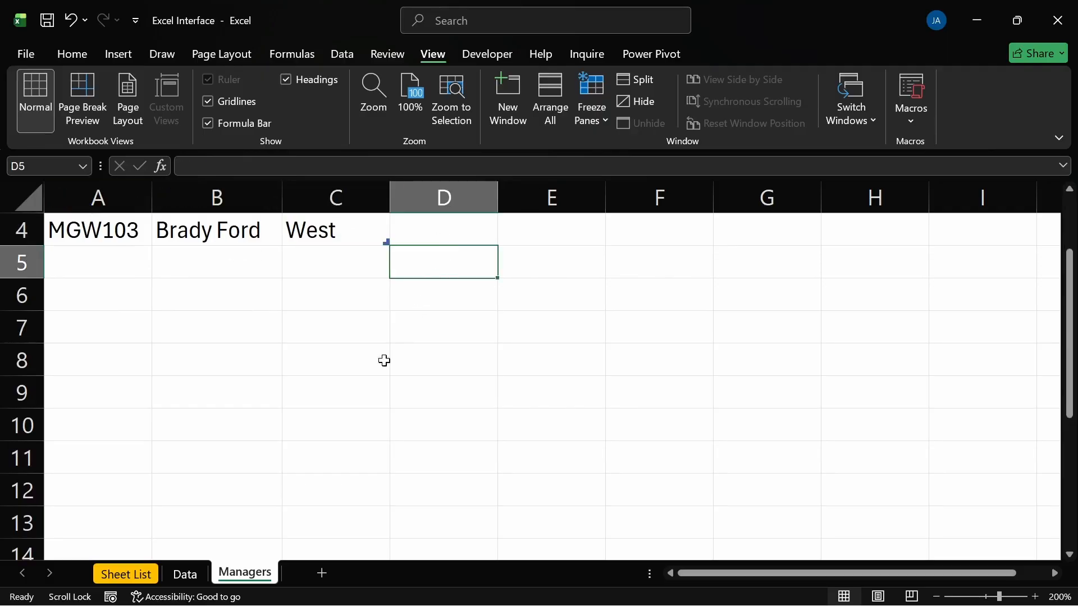
Check whether the Data sheet's table headings stay in view below the table, down to around row 67
click(193, 577)
scroll(327, 294, down, 2)
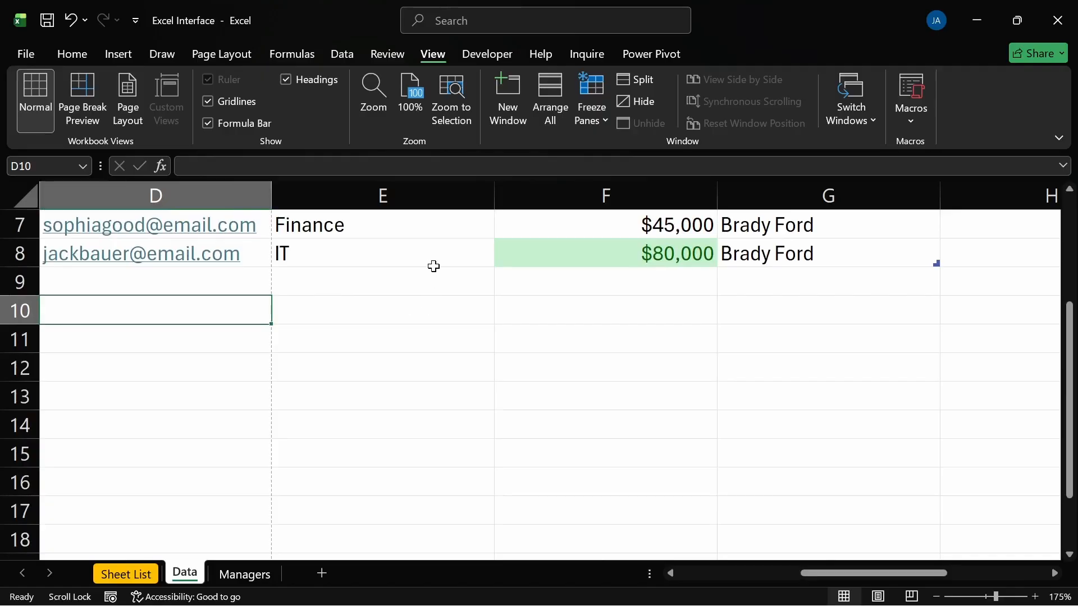
click(436, 257)
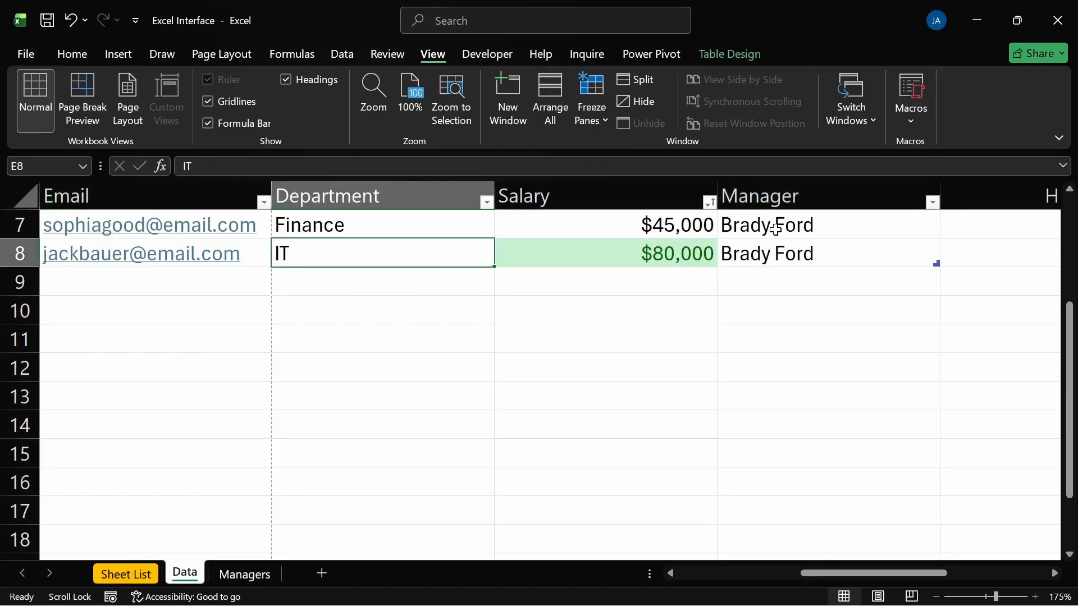
scroll(553, 245, down, 19)
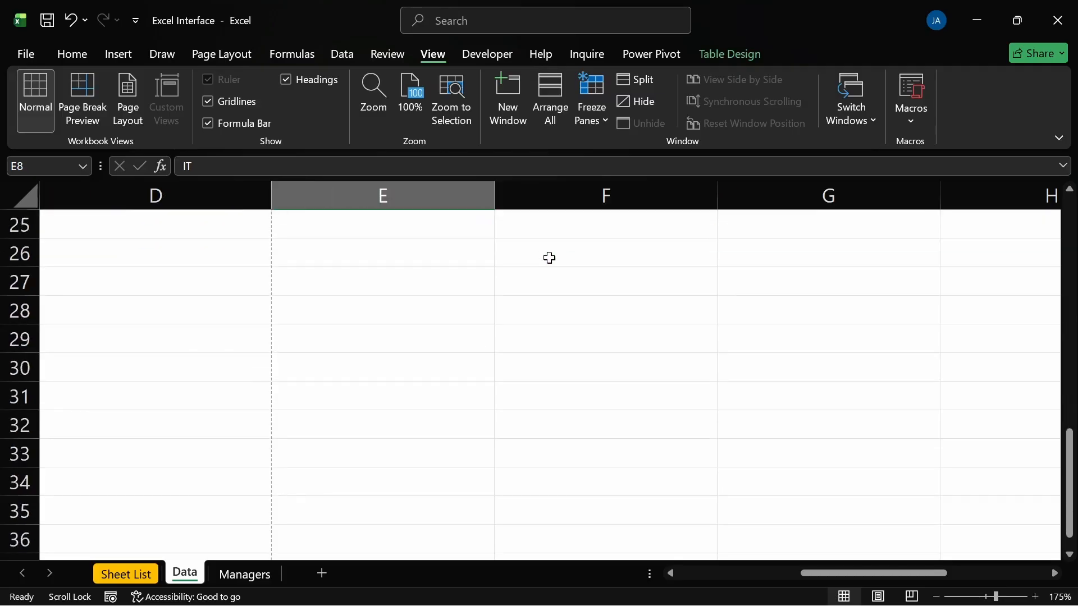
click(338, 312)
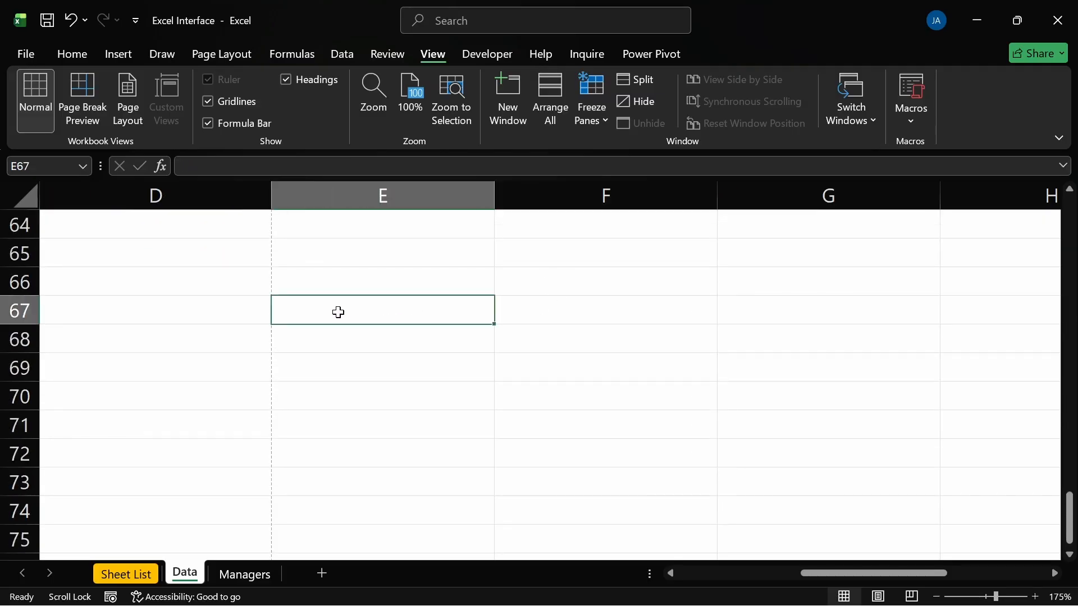
scroll(387, 264, down, 1)
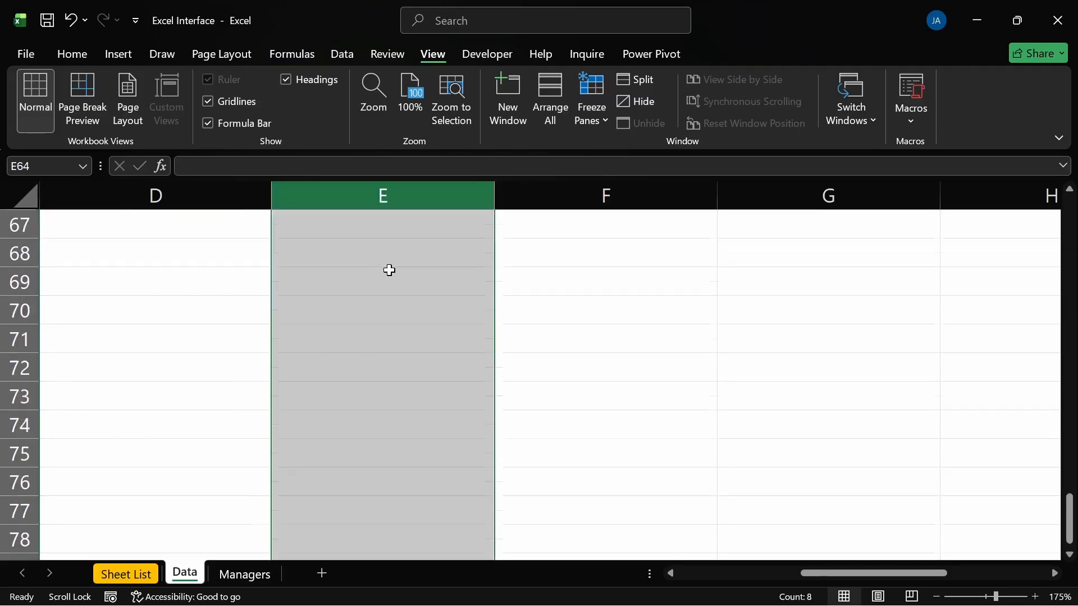
scroll(387, 267, up, 20)
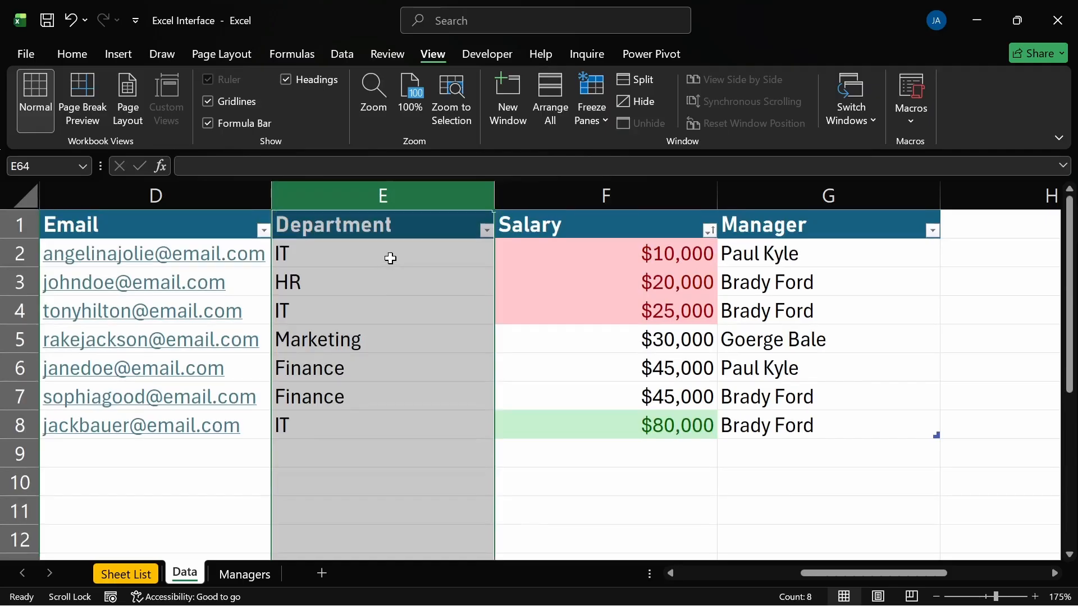
Examine the Data table's header cells from the Name column onward and whether they remain in view around row 20
scroll(404, 272, left, 3)
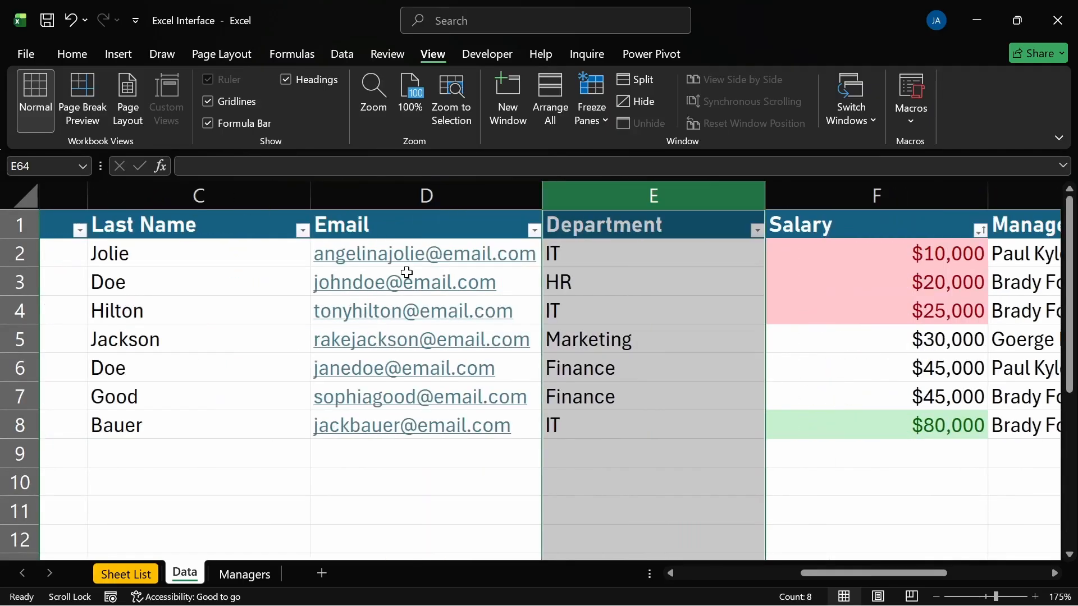
scroll(405, 277, left, 1)
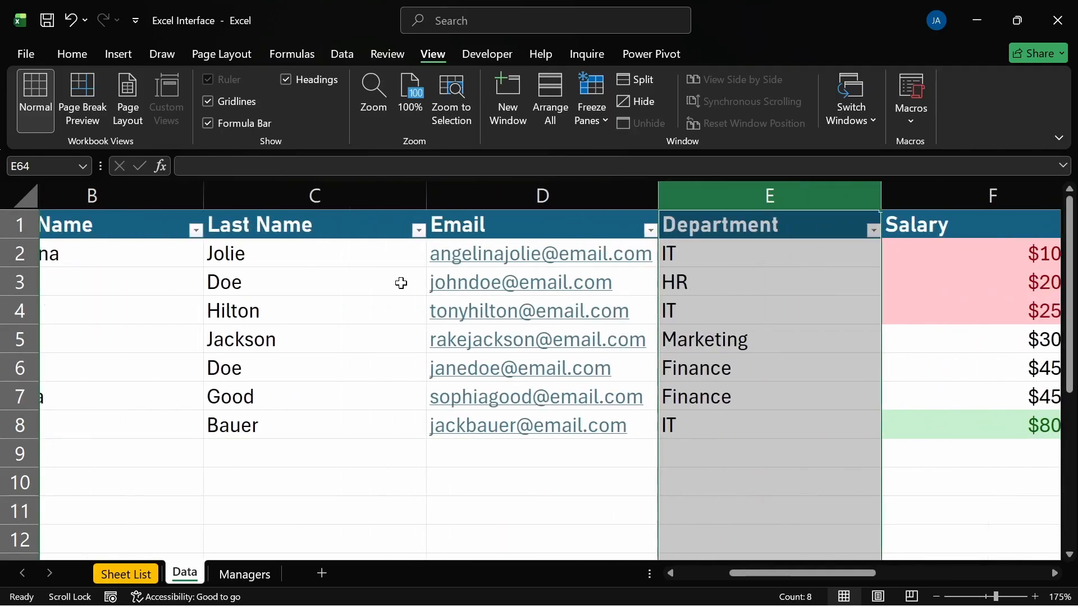
scroll(405, 348, left, 3)
click(412, 416)
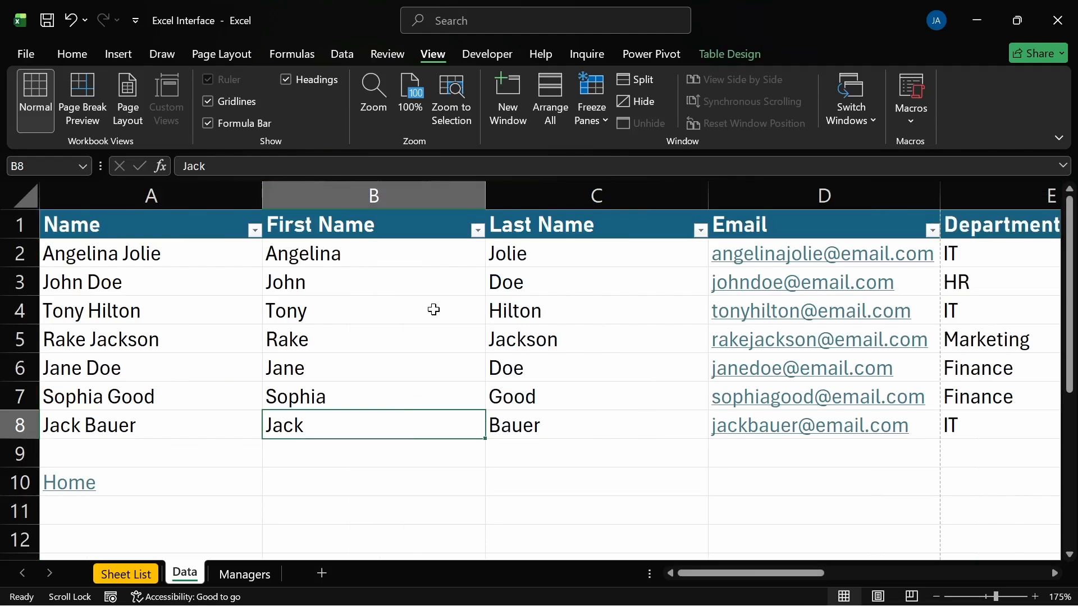
click(131, 231)
shift+click(285, 232)
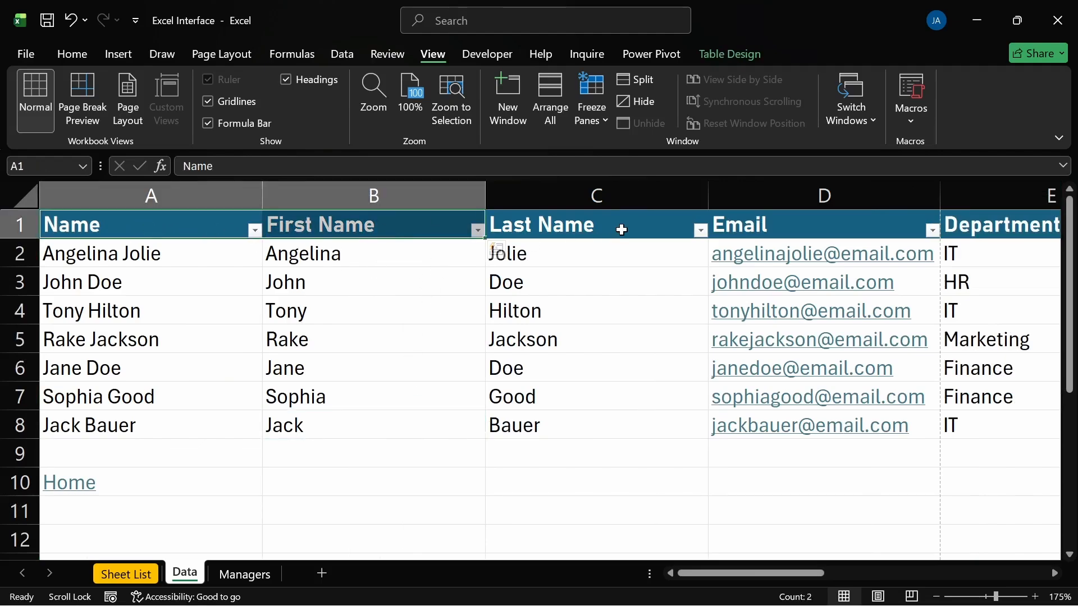
click(438, 356)
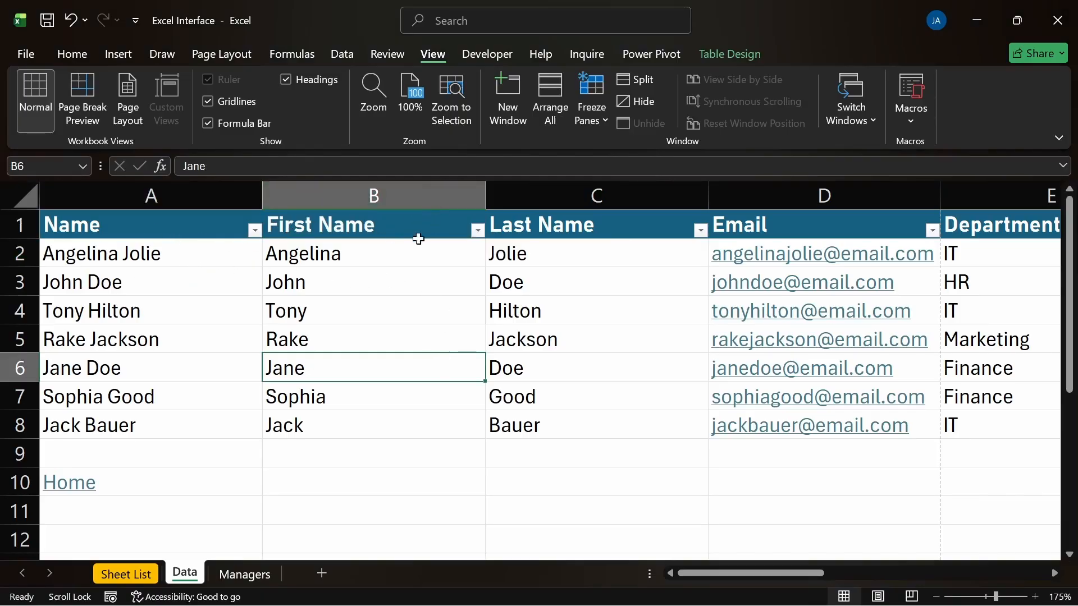
scroll(326, 292, down, 5)
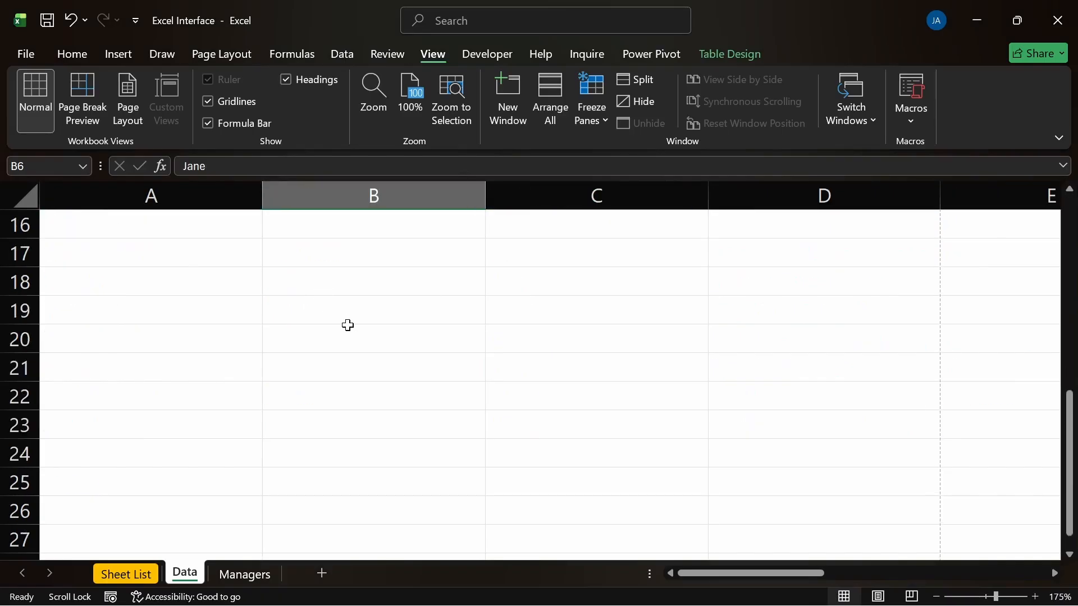
click(399, 335)
scroll(398, 335, up, 5)
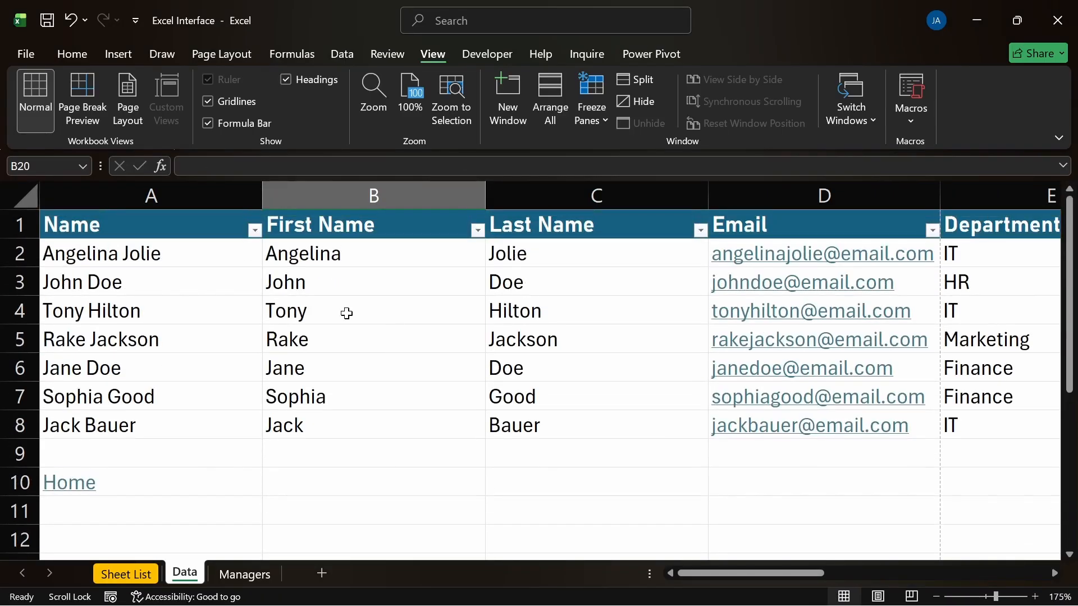
Freeze the top row of the Data sheet
click(20, 225)
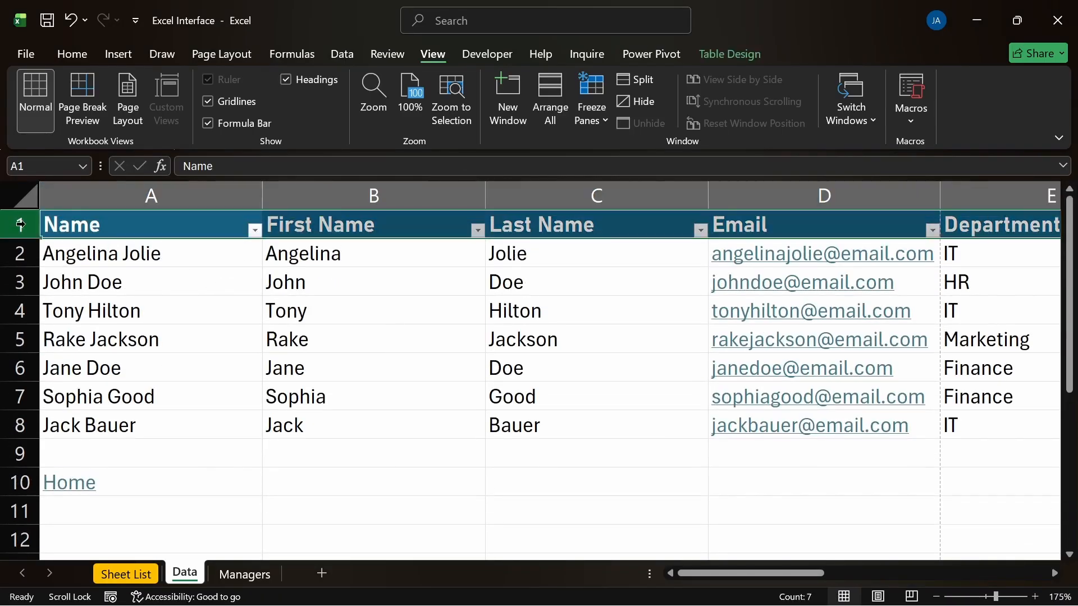
click(596, 122)
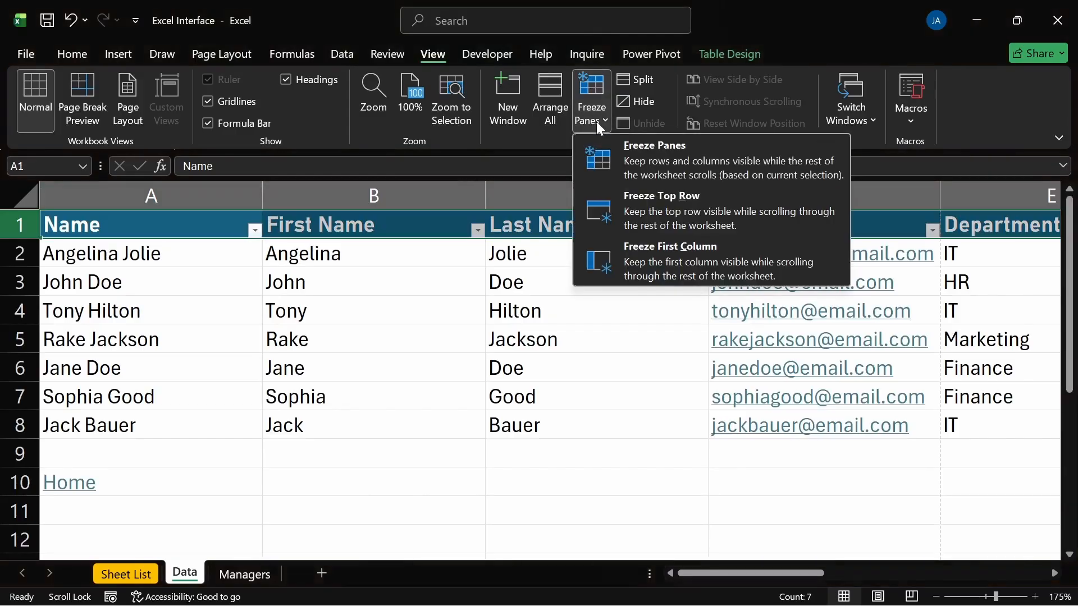
click(659, 215)
click(608, 346)
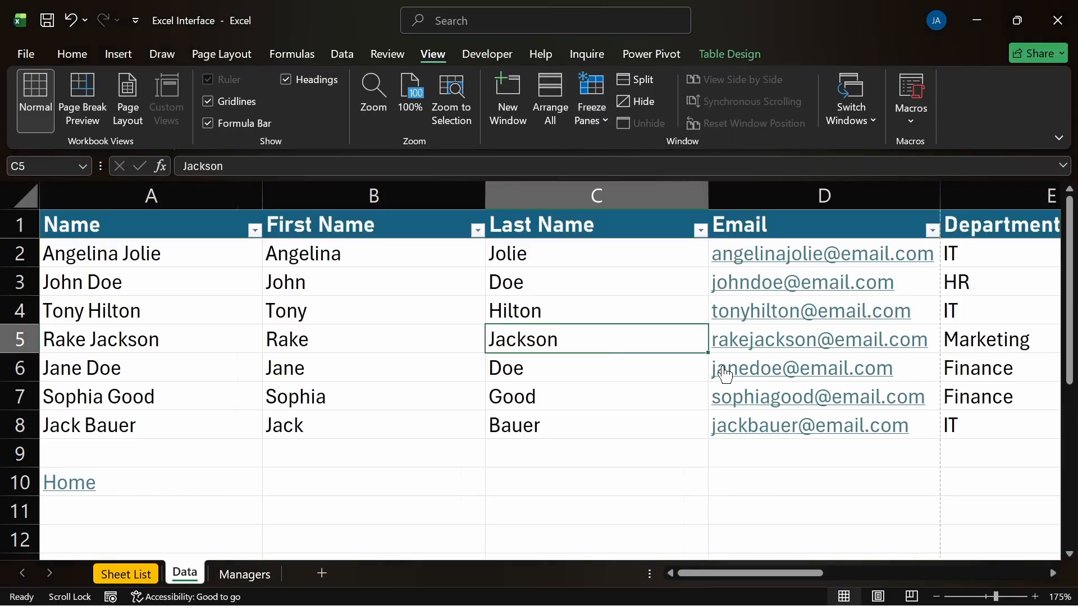
Check whether the Data sheet's frozen header row stays in view across all columns and down past row 80
scroll(726, 374, right, 3)
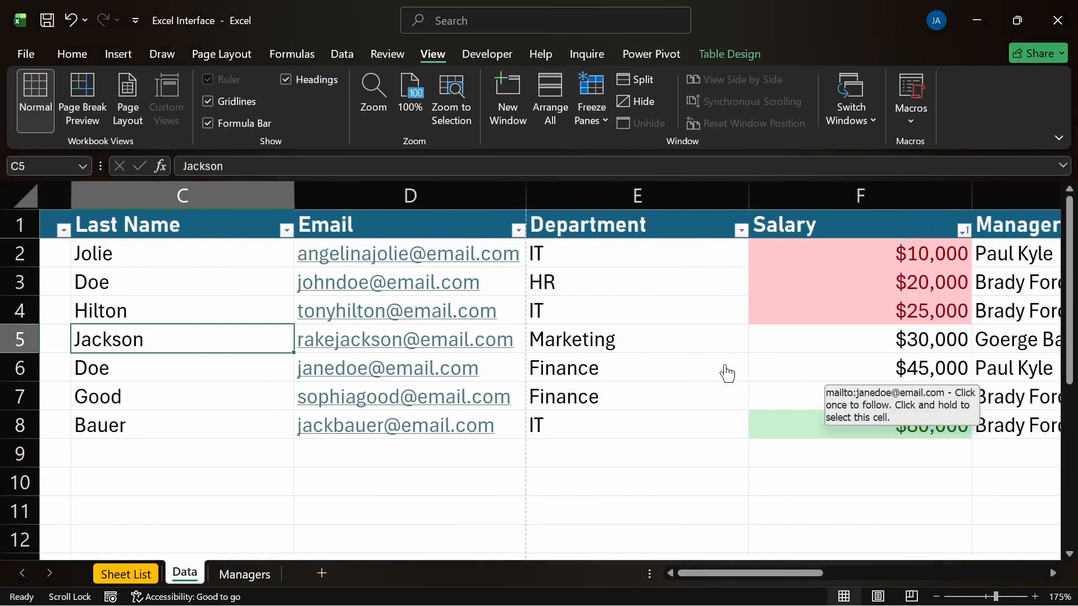
scroll(726, 373, right, 2)
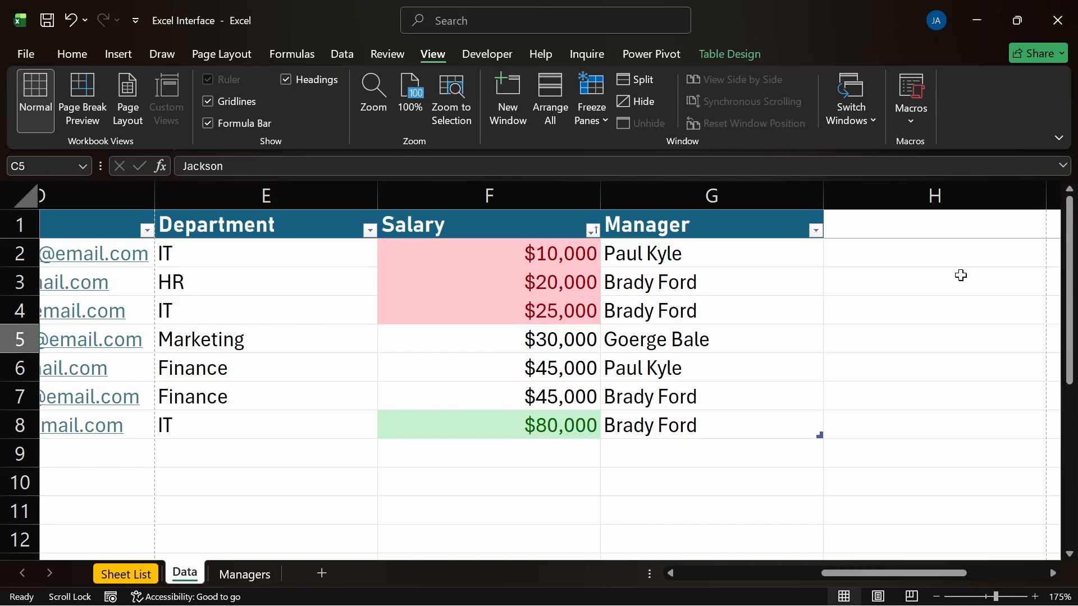
scroll(706, 258, left, 5)
scroll(563, 315, down, 3)
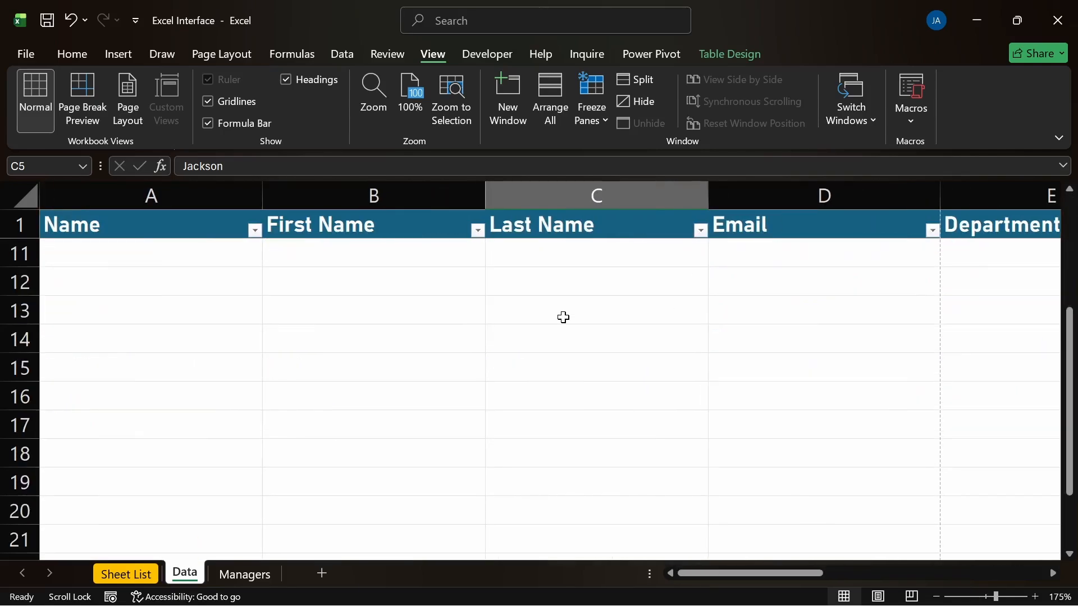
scroll(564, 318, down, 16)
click(475, 321)
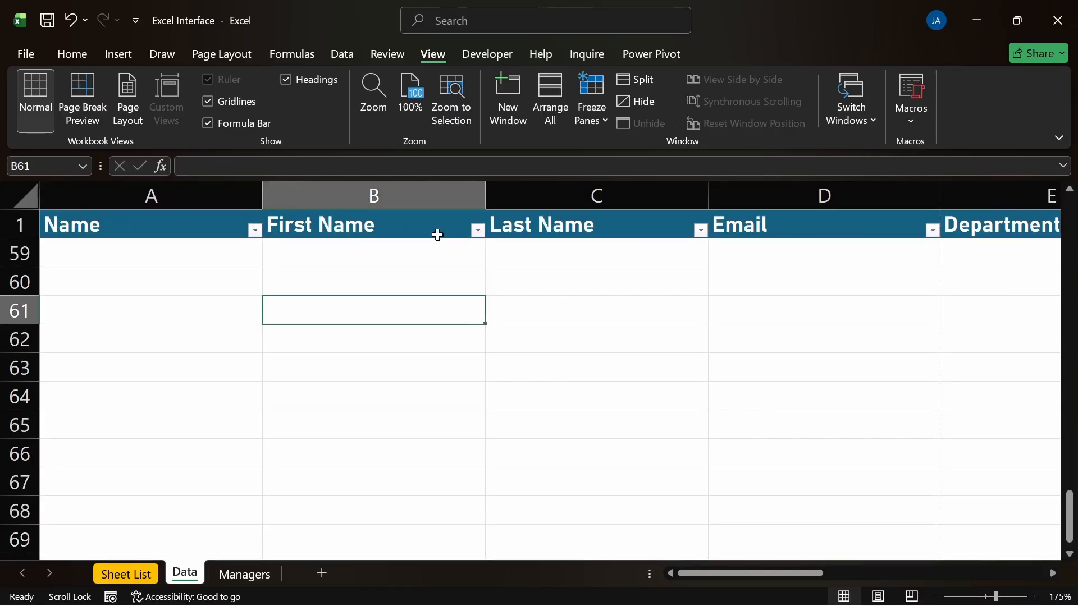
scroll(438, 235, down, 2)
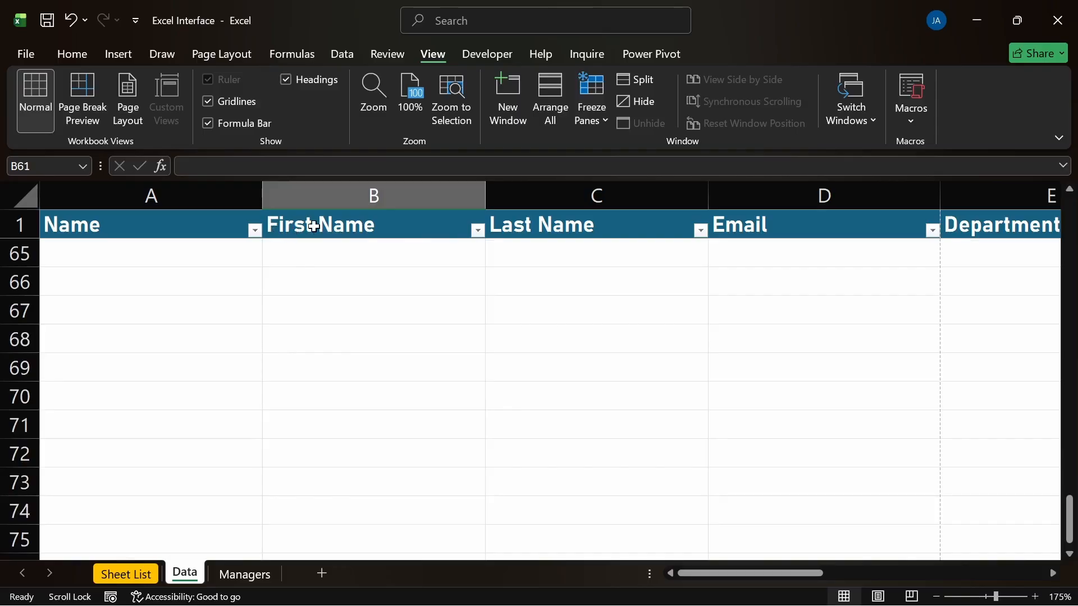
scroll(329, 271, down, 5)
click(159, 235)
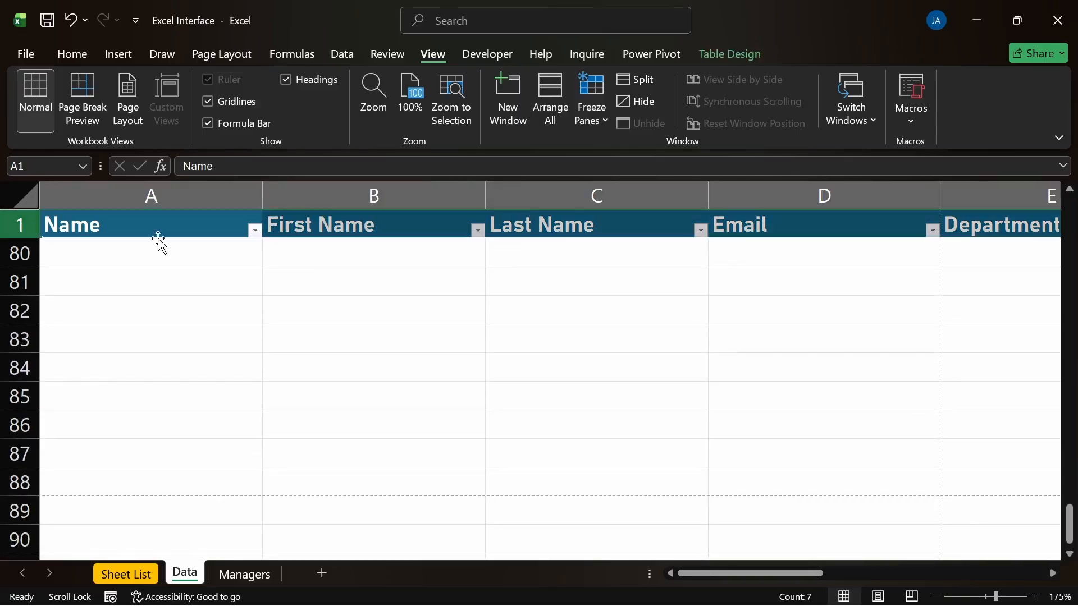
scroll(526, 303, down, 6)
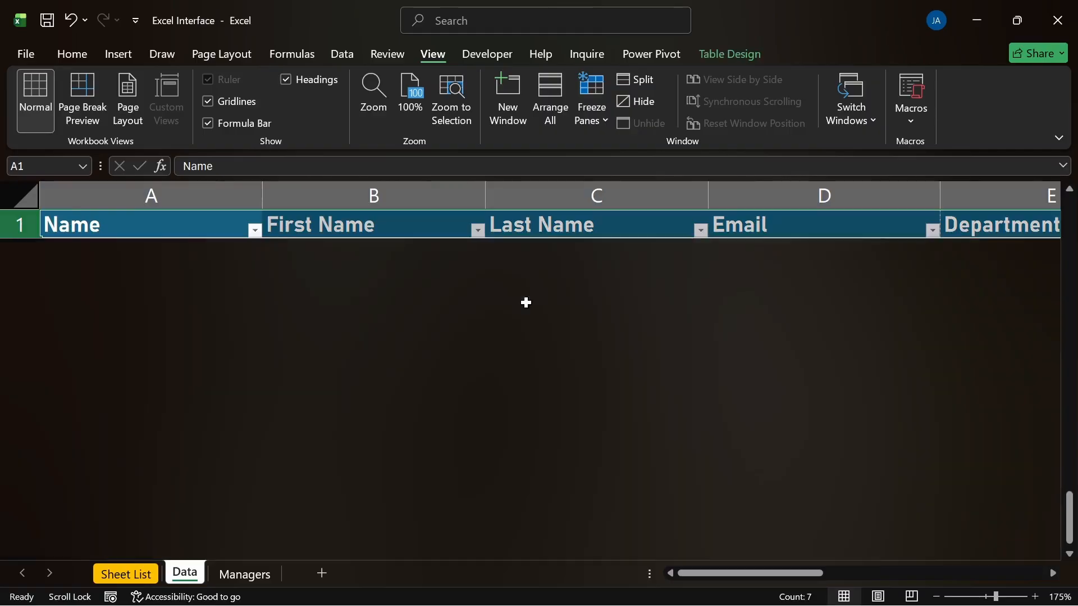
Unfreeze the Data sheet's header row
scroll(526, 303, up, 20)
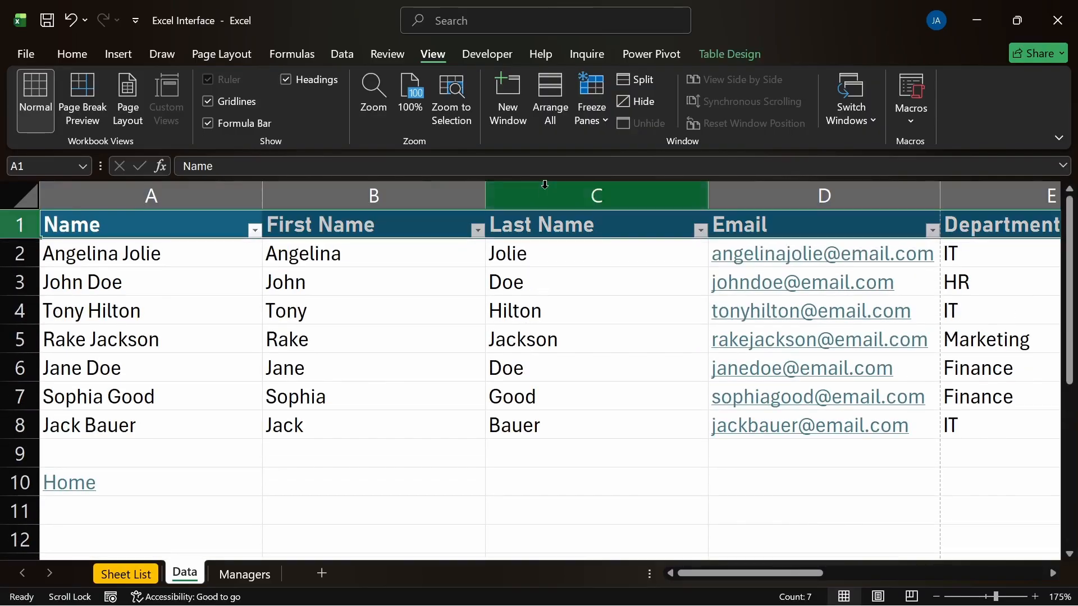
click(589, 119)
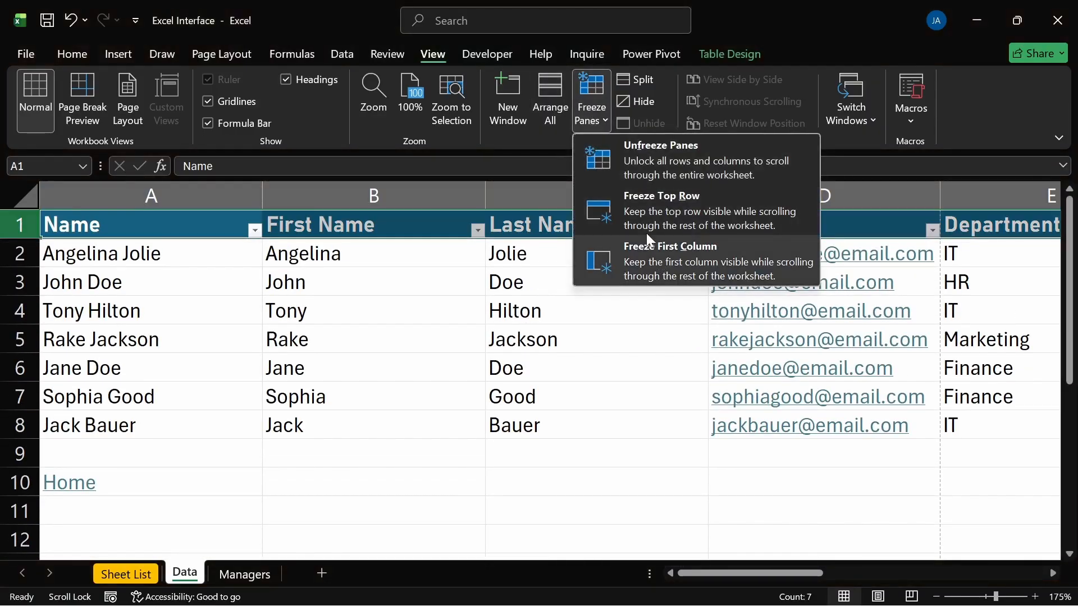
click(652, 163)
click(577, 332)
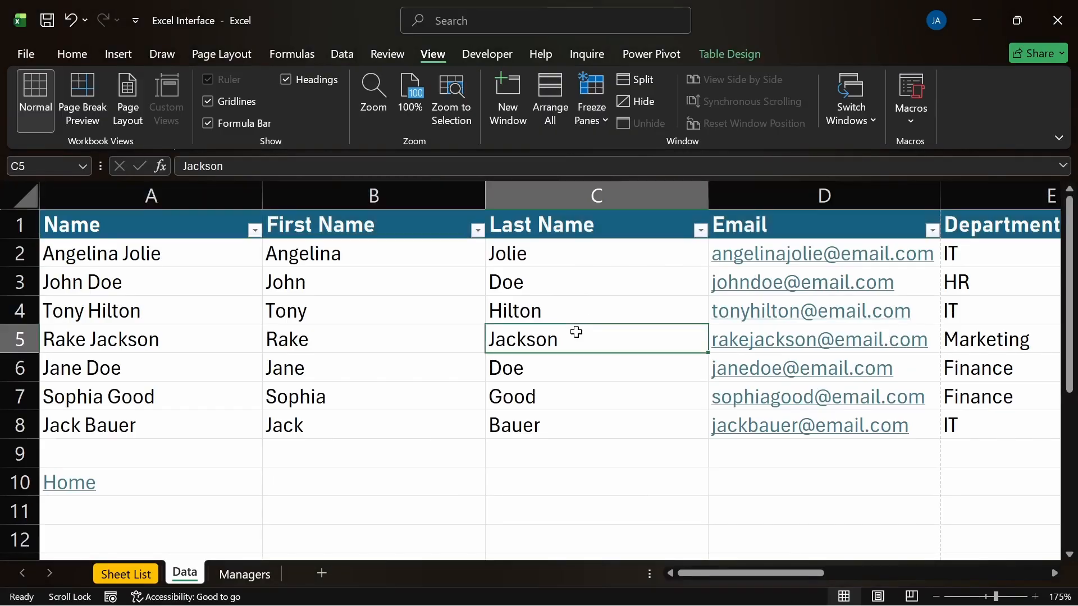
Freeze the first column of the Data sheet, the Name column
click(145, 196)
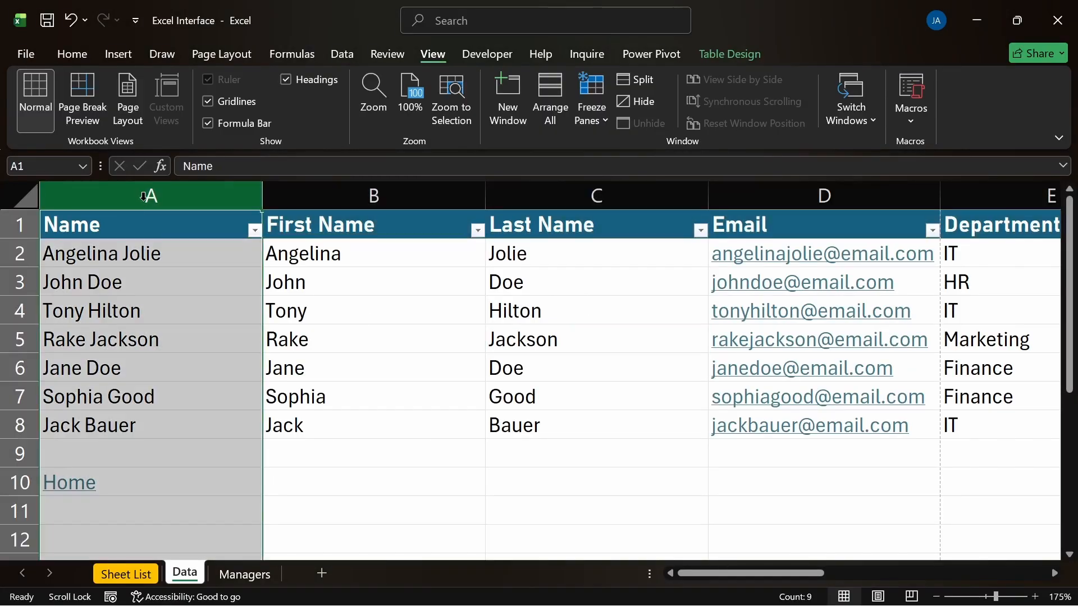
click(588, 109)
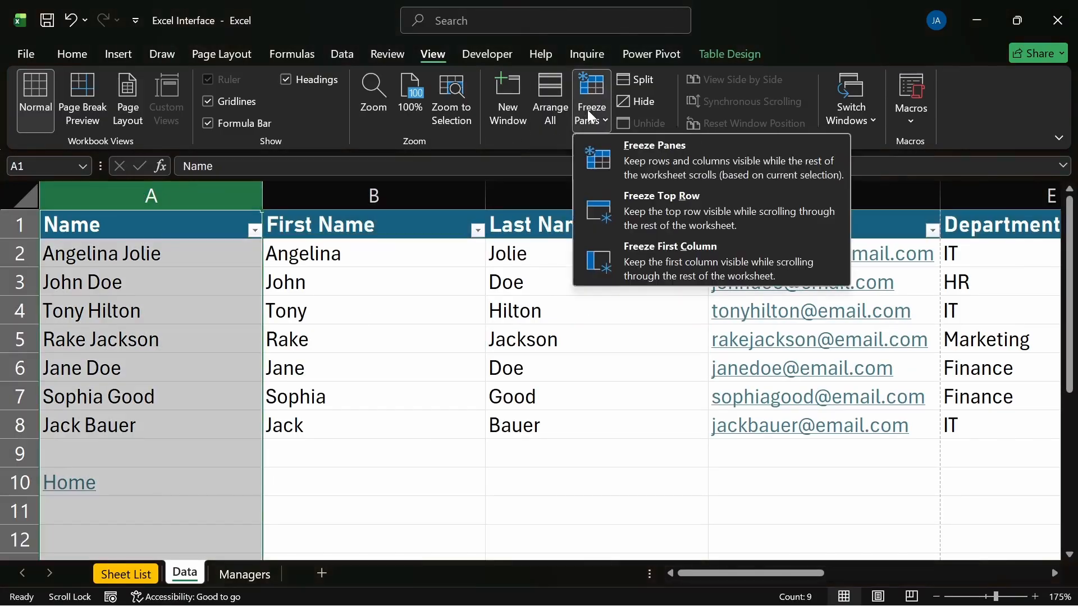
click(655, 250)
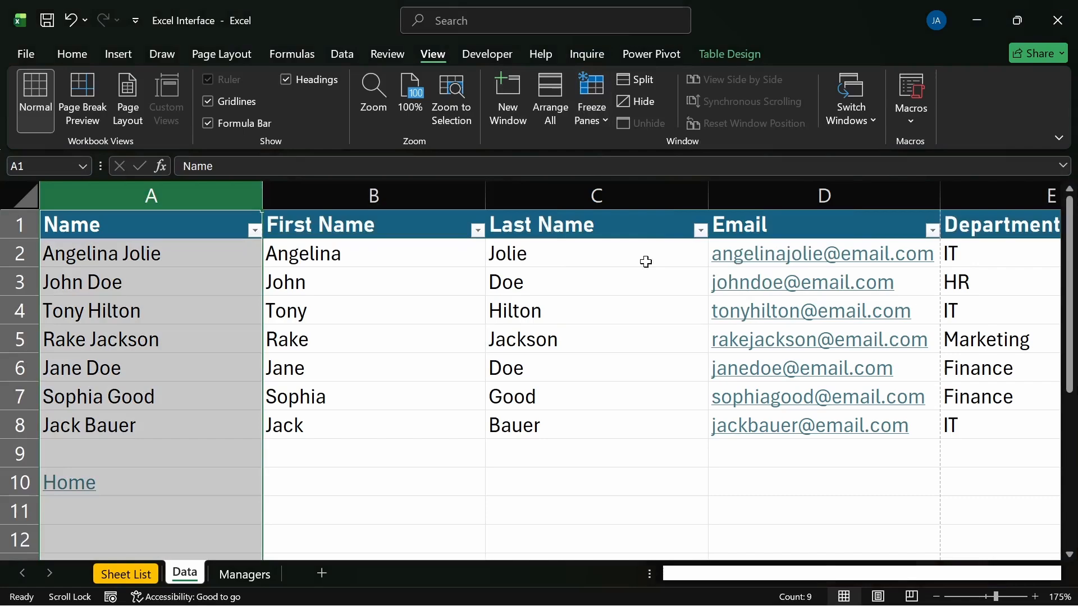
click(426, 446)
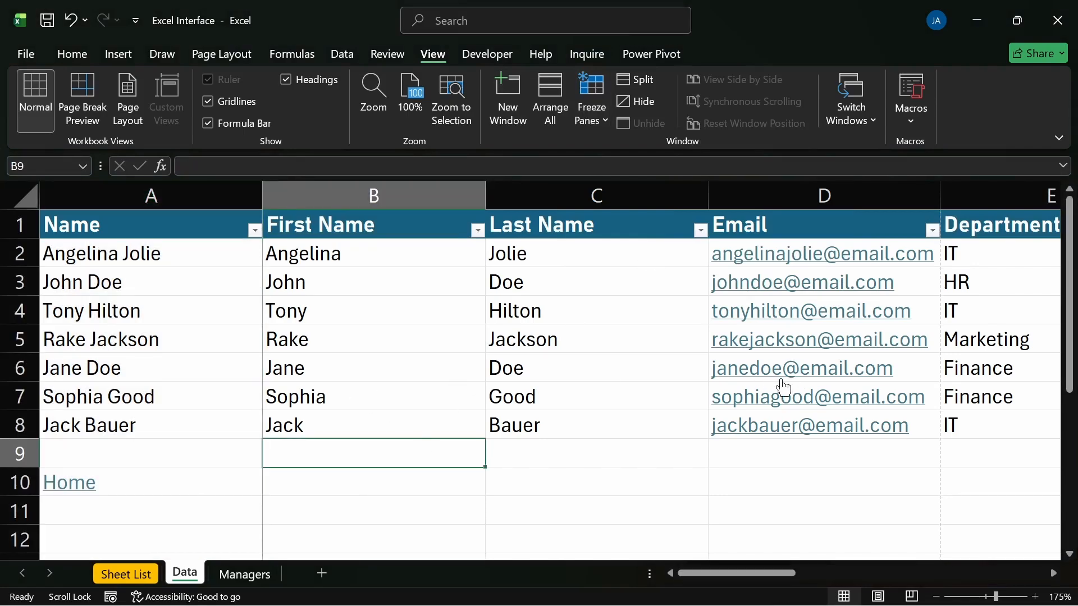
Check whether the Data sheet's frozen Name column stays in view across the other columns, past Manager and back
scroll(767, 387, right, 3)
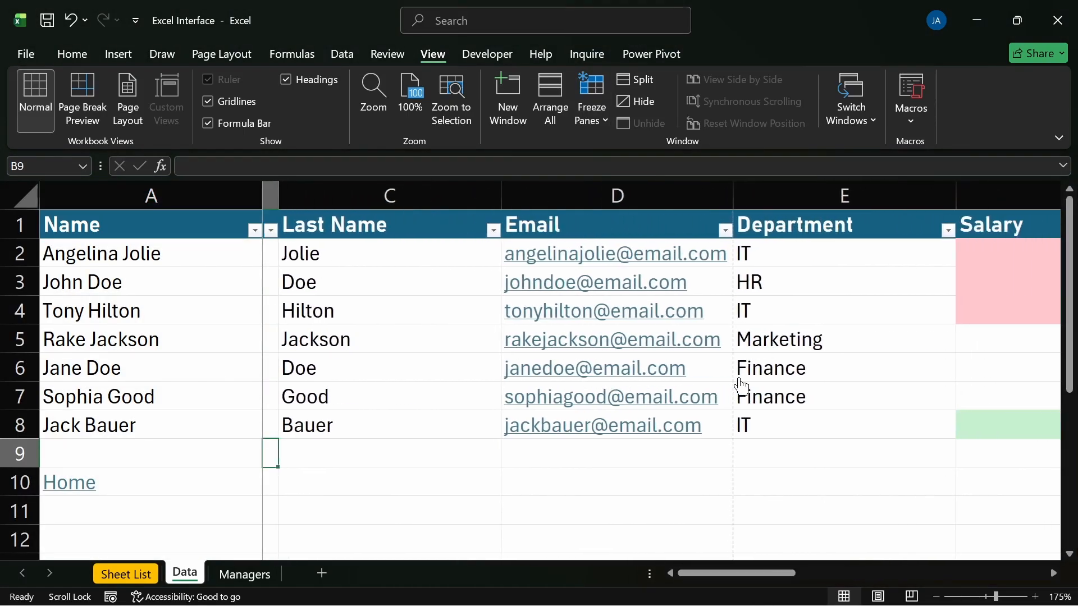
scroll(741, 387, right, 2)
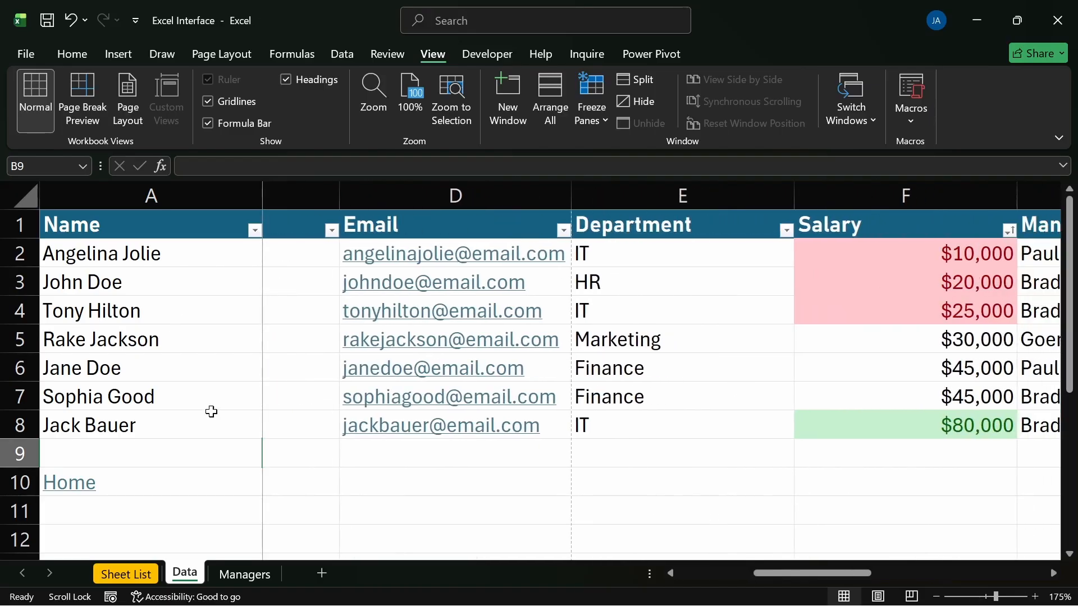
scroll(408, 412, right, 2)
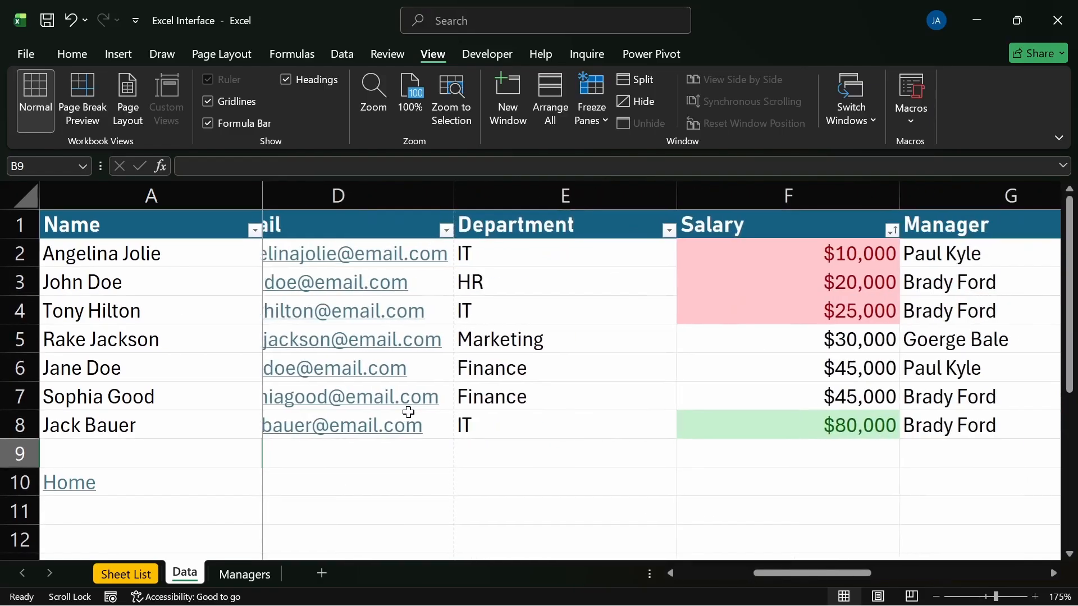
scroll(409, 413, right, 3)
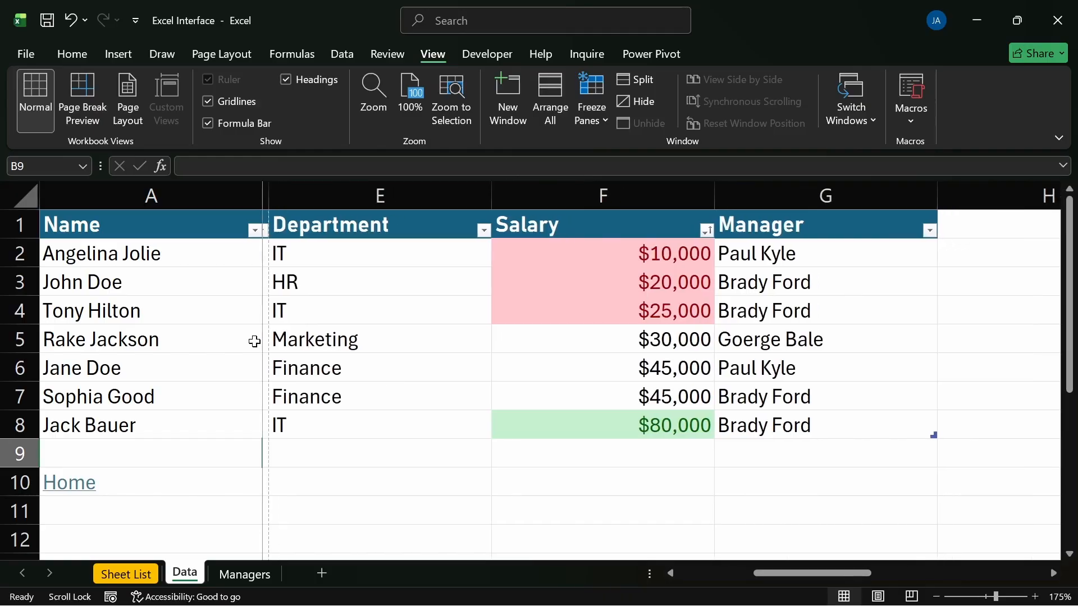
scroll(308, 251, left, 3)
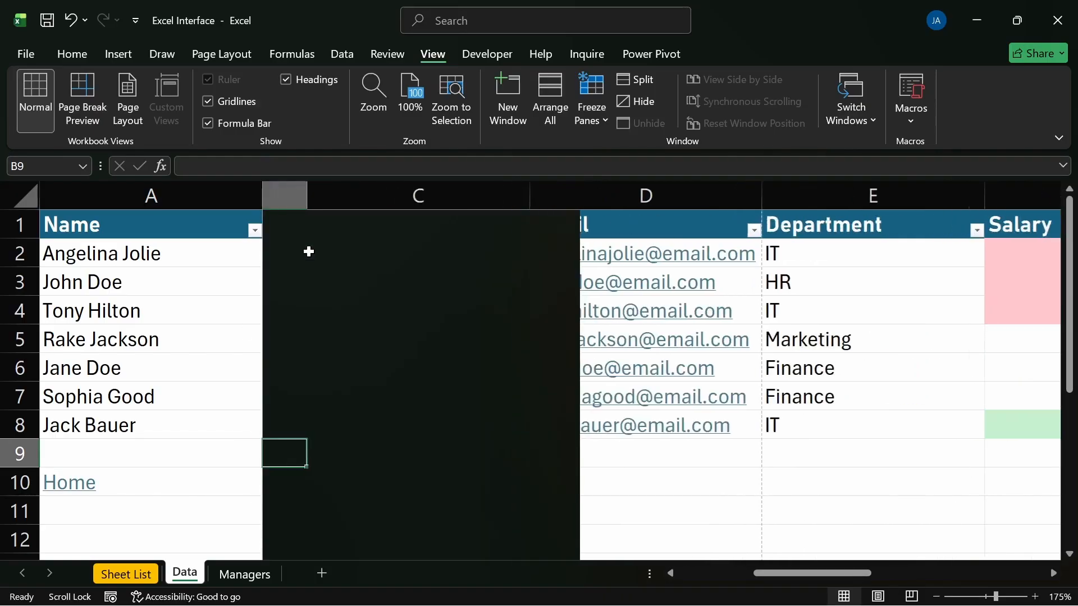
scroll(315, 252, left, 3)
scroll(320, 252, right, 3)
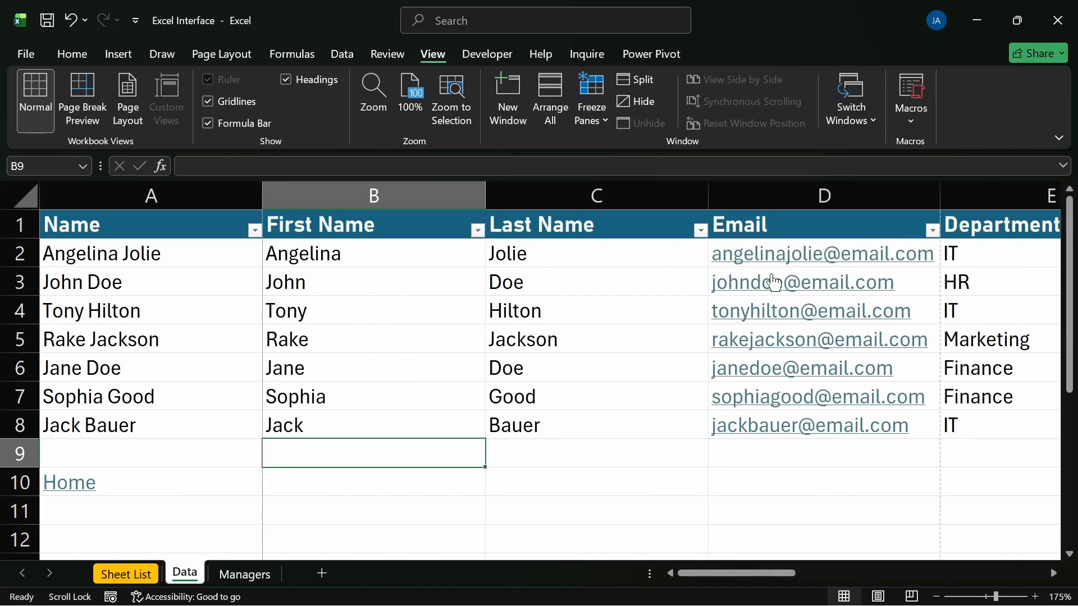
scroll(548, 348, right, 5)
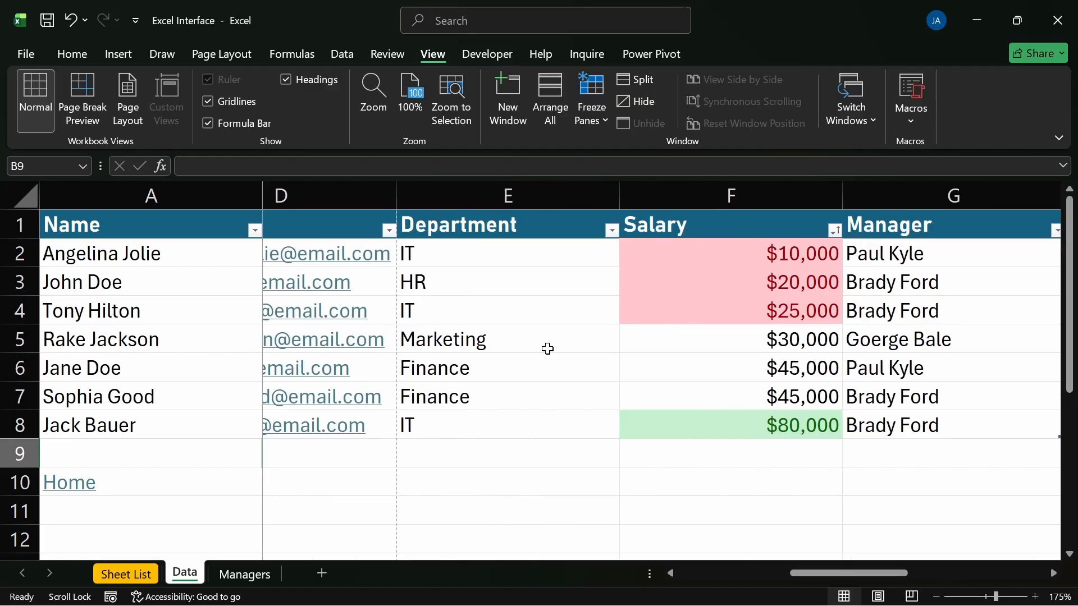
scroll(548, 349, right, 2)
scroll(550, 347, left, 1)
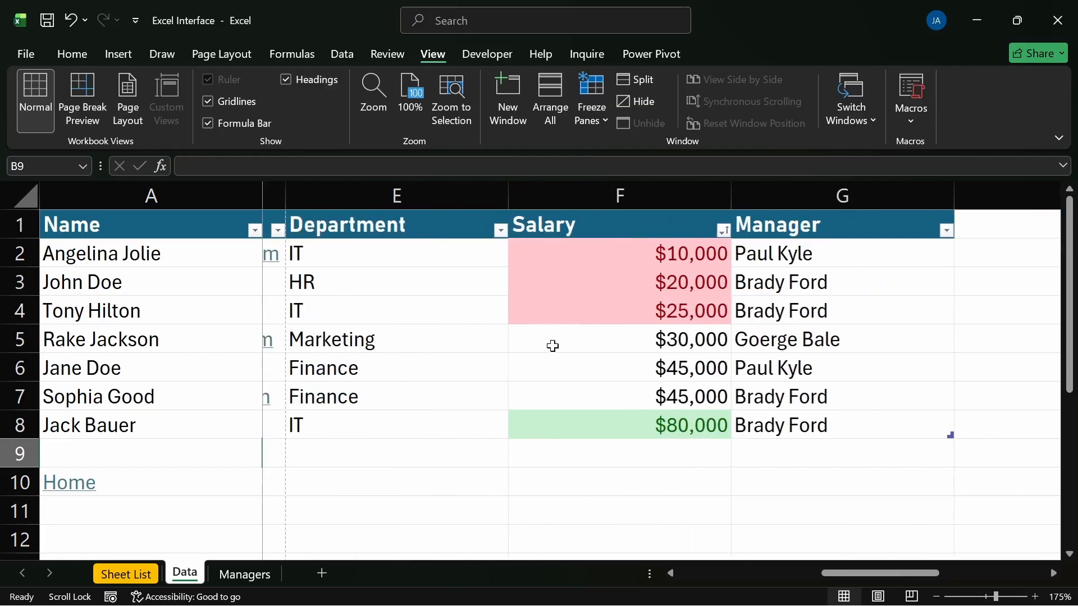
scroll(553, 346, right, 3)
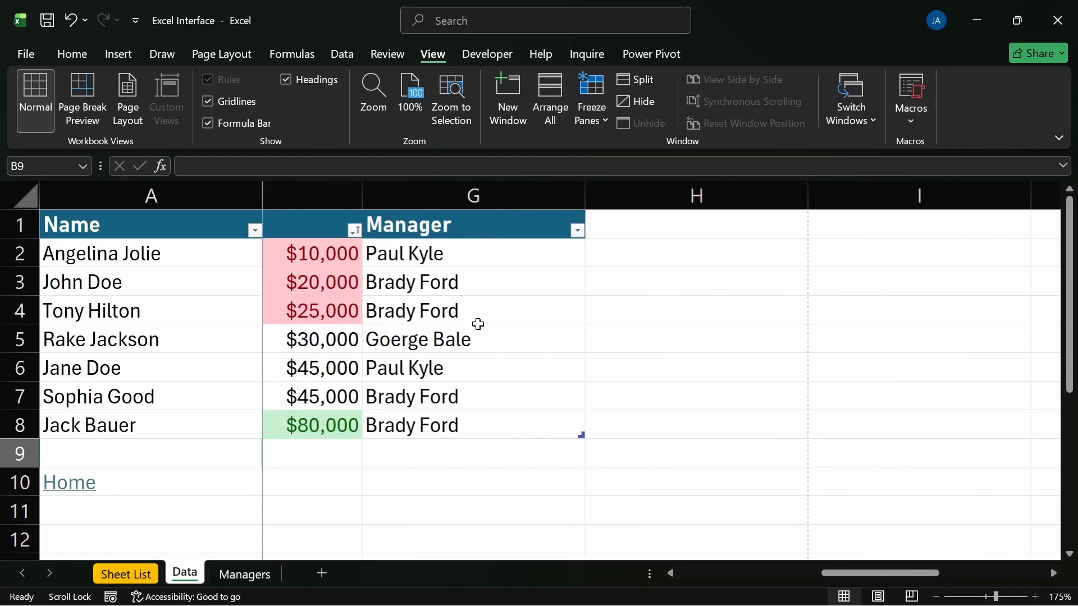
scroll(478, 324, left, 6)
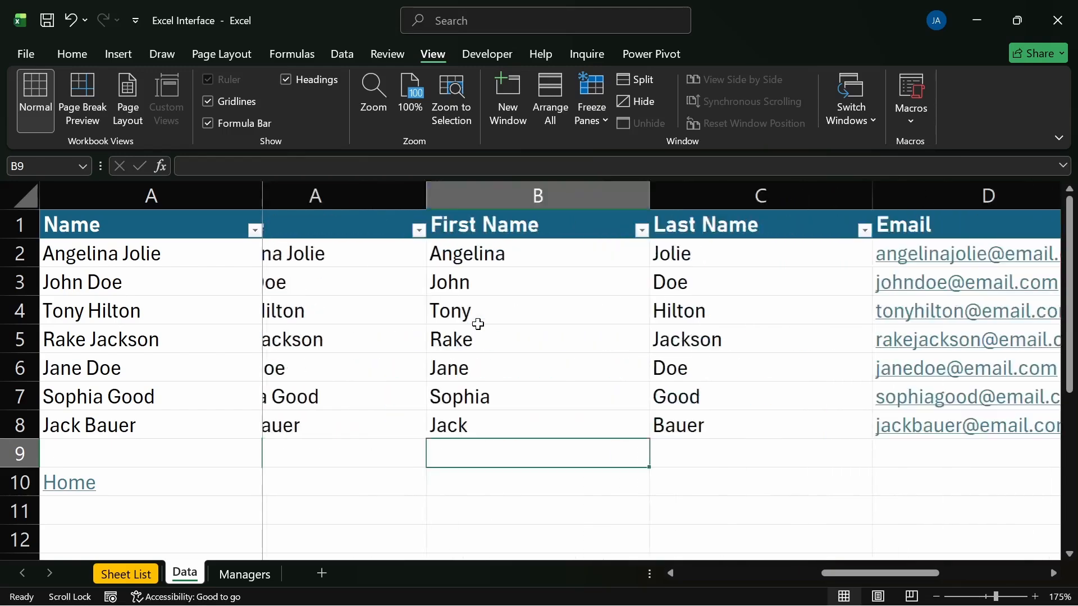
scroll(478, 324, left, 3)
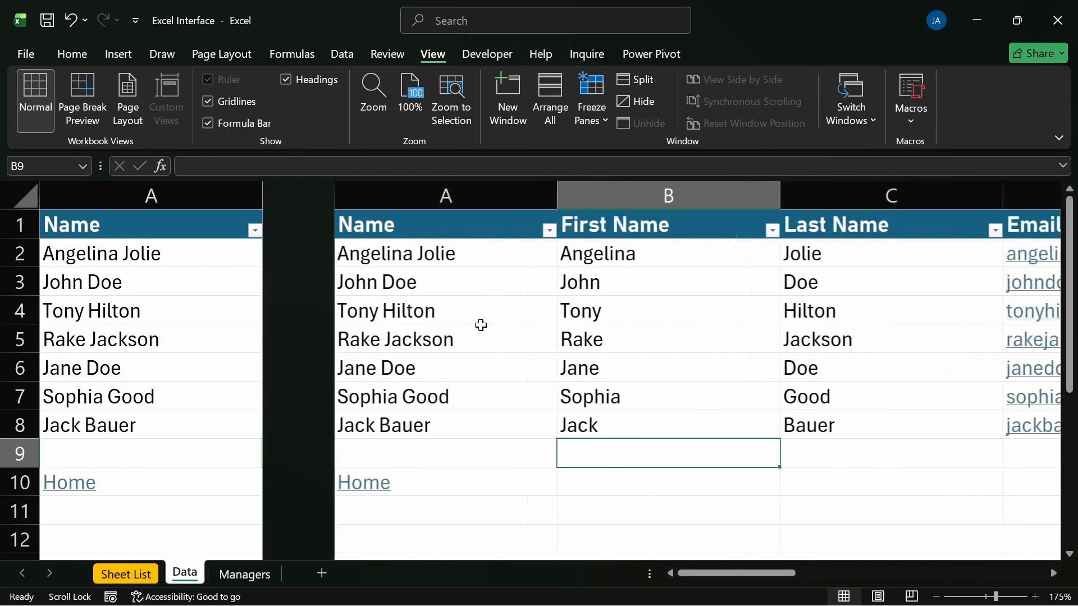
click(379, 480)
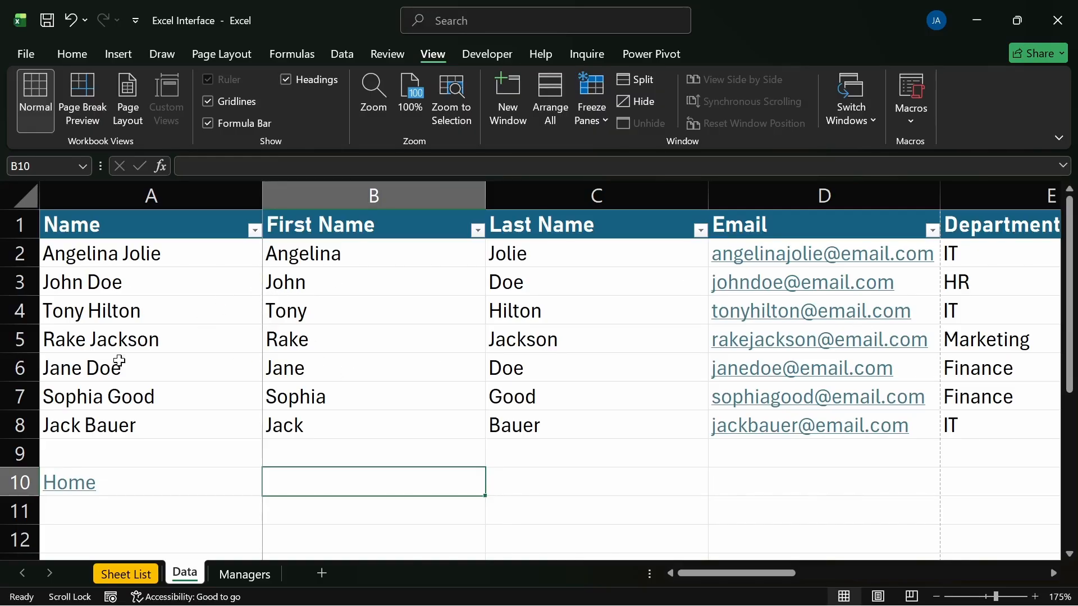
Unfreeze the Data sheet's Name column
click(592, 120)
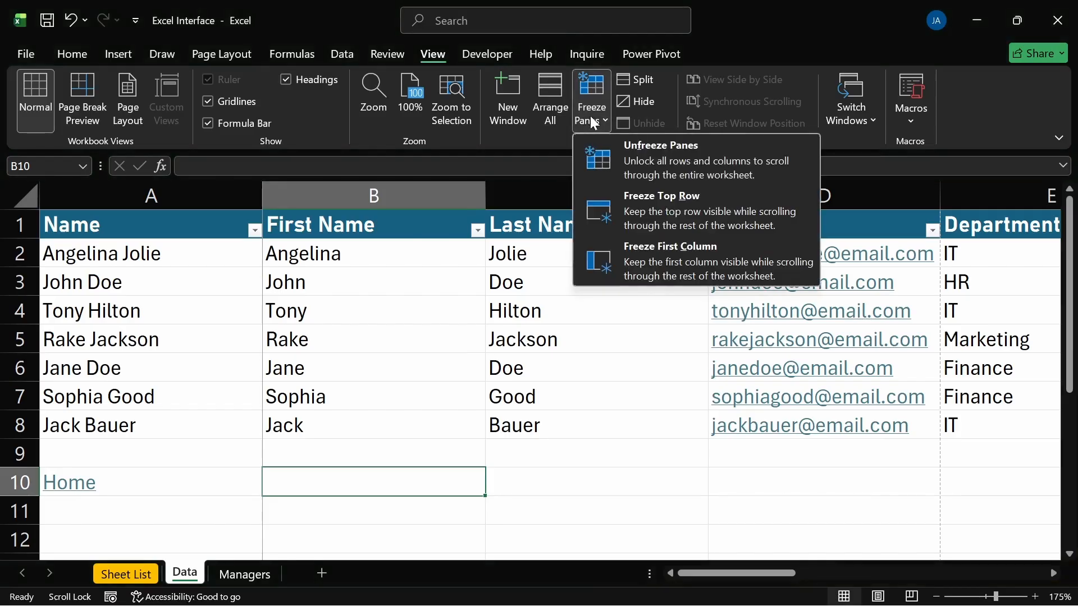
click(667, 162)
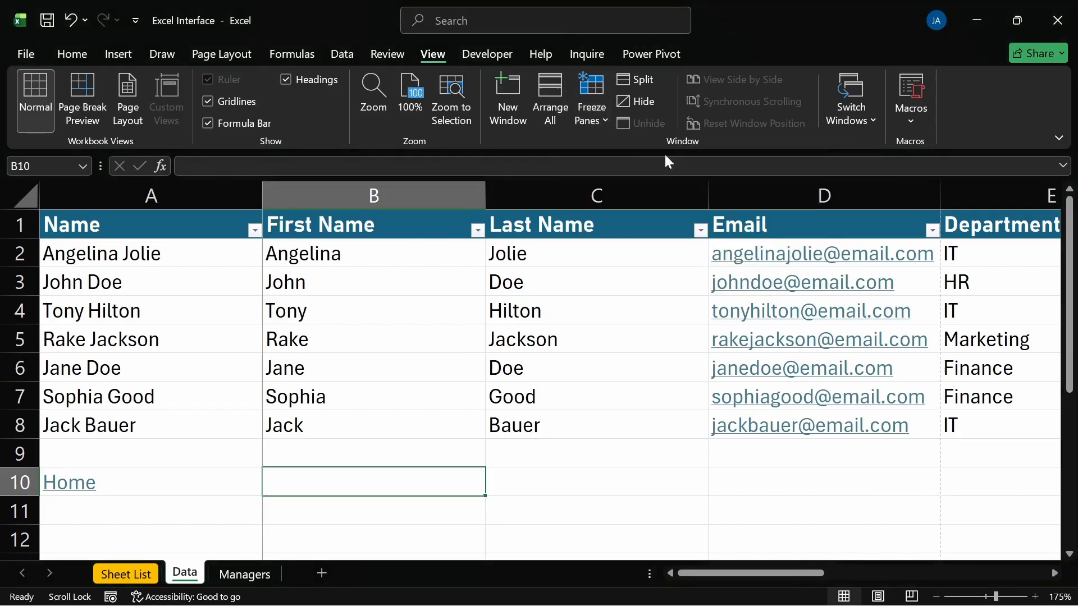
click(432, 390)
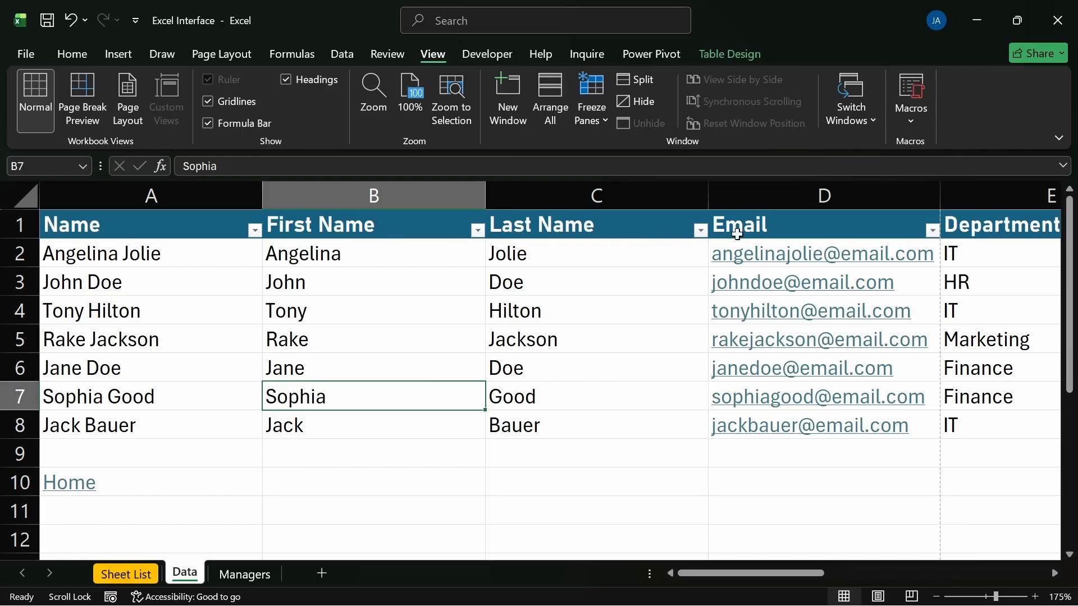
Hide the First Name column, column B, on the Data sheet
click(408, 197)
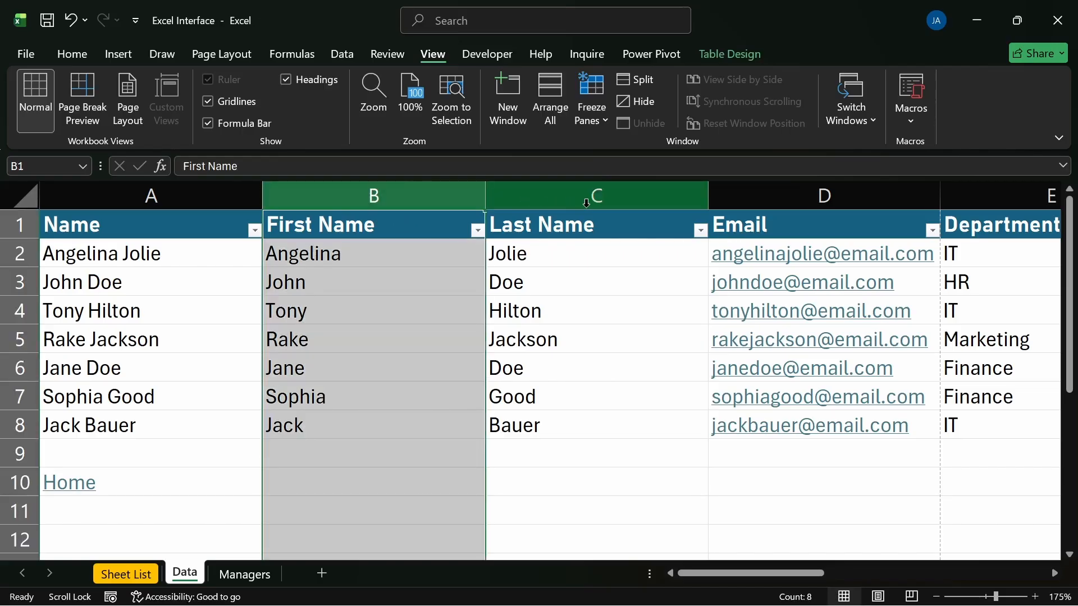
drag(587, 203, 592, 200)
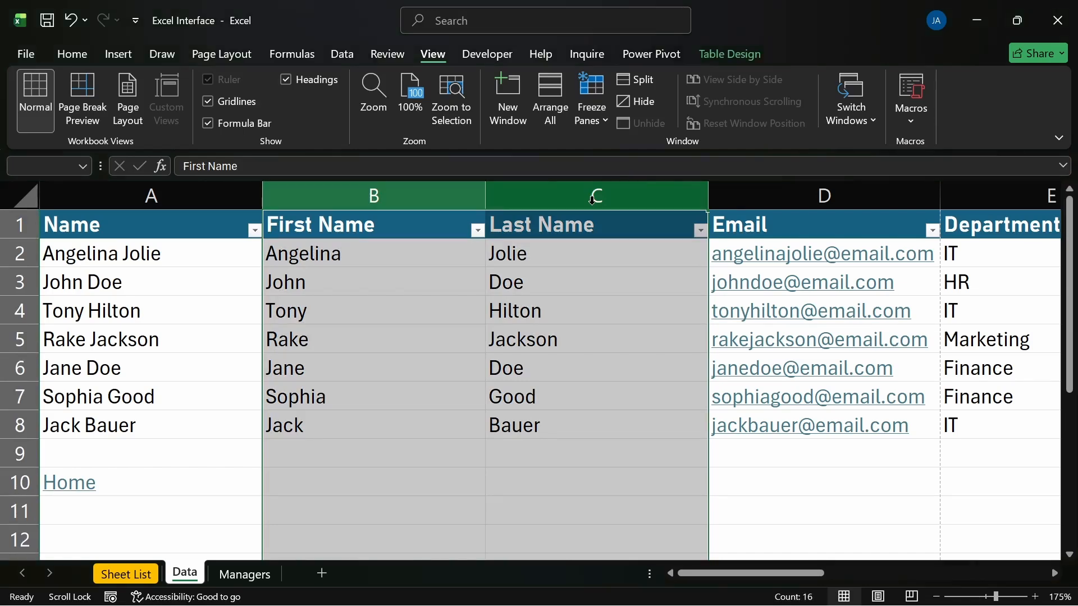
click(447, 189)
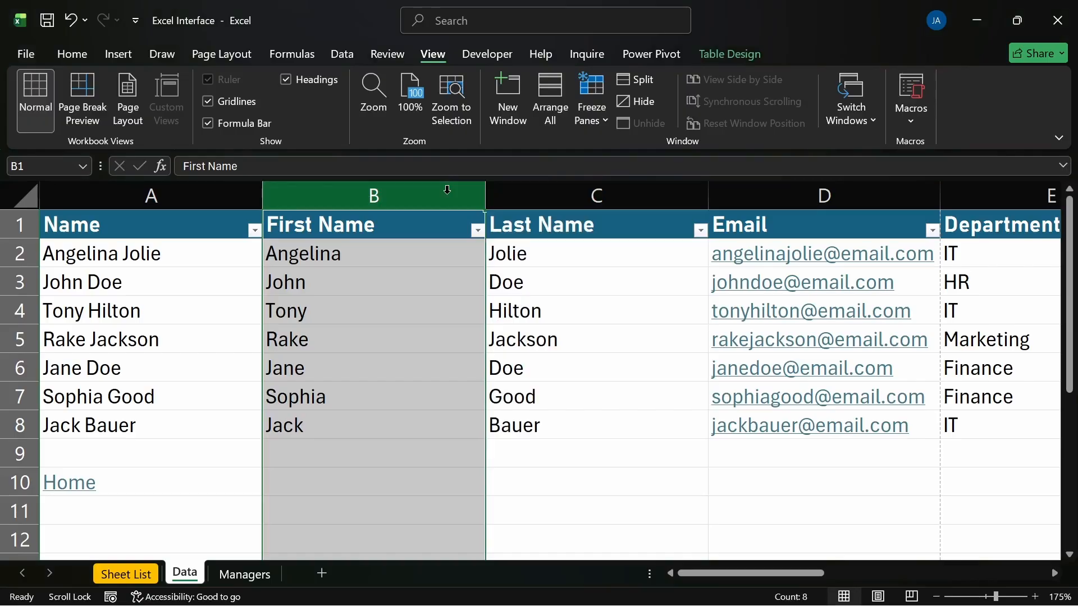
right_click(447, 191)
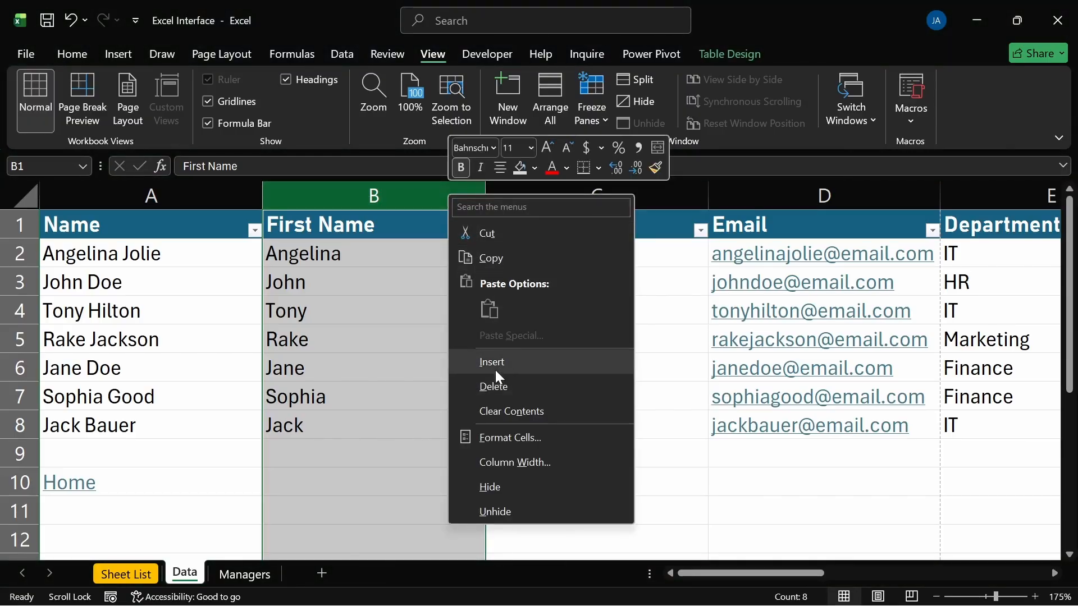
click(484, 486)
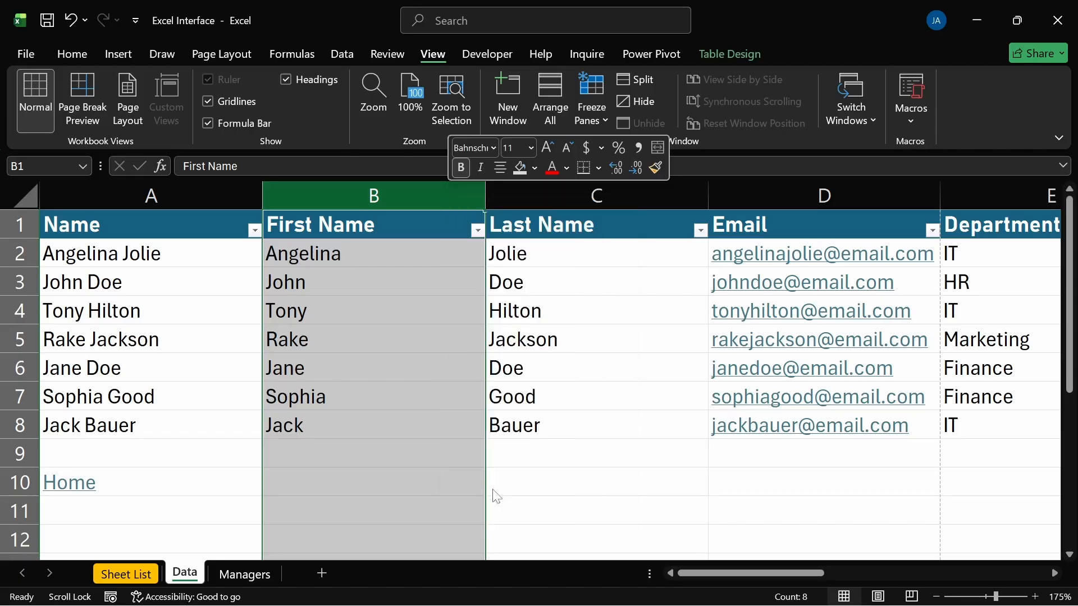
click(343, 198)
right_click(342, 198)
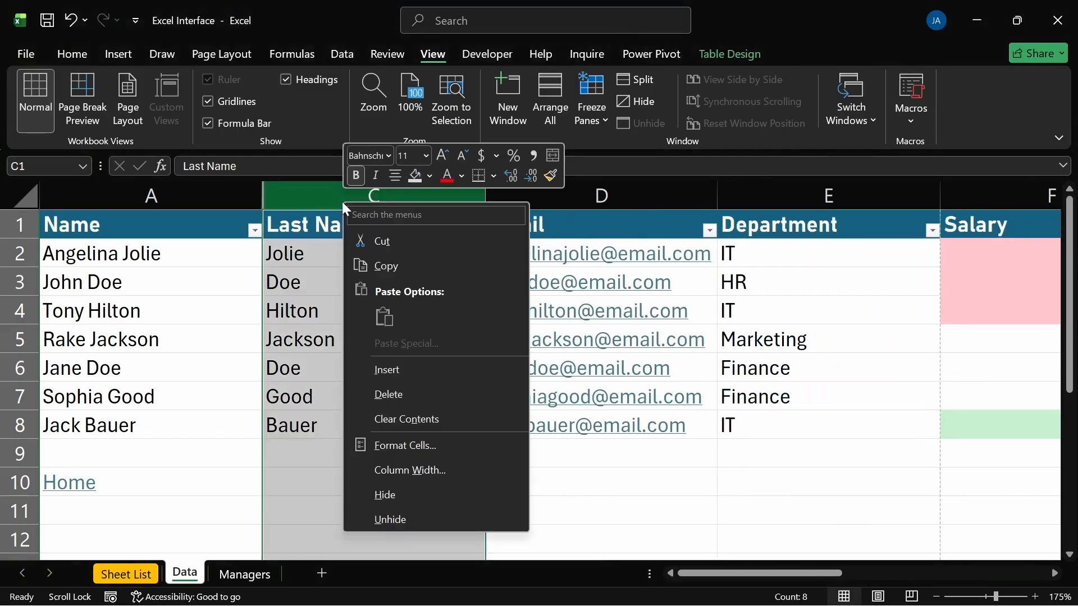
click(685, 486)
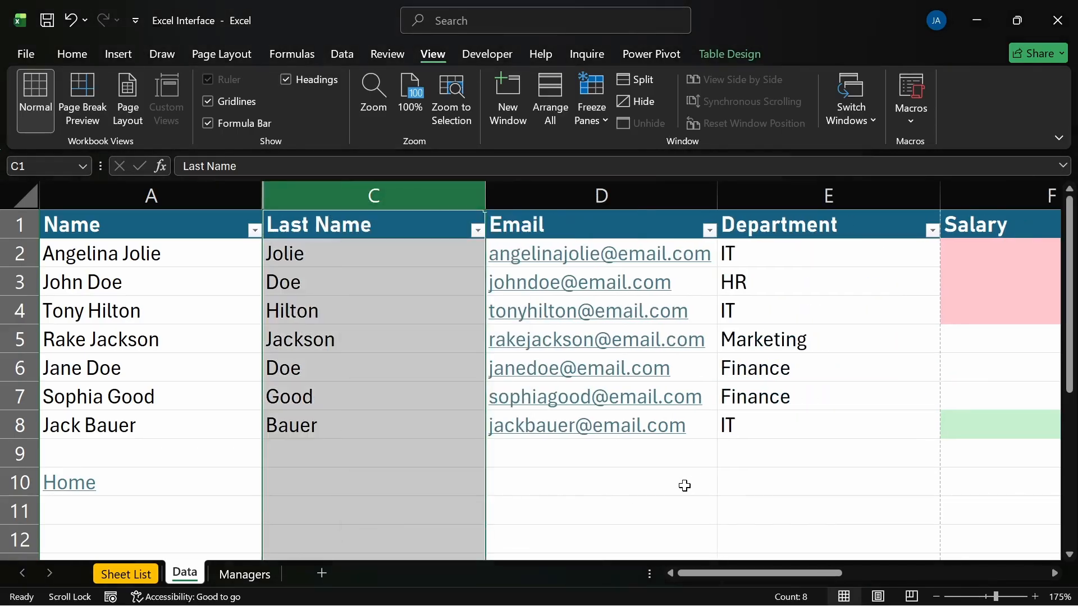
click(594, 482)
Hide the Last Name column, column C, on the Data sheet
click(347, 200)
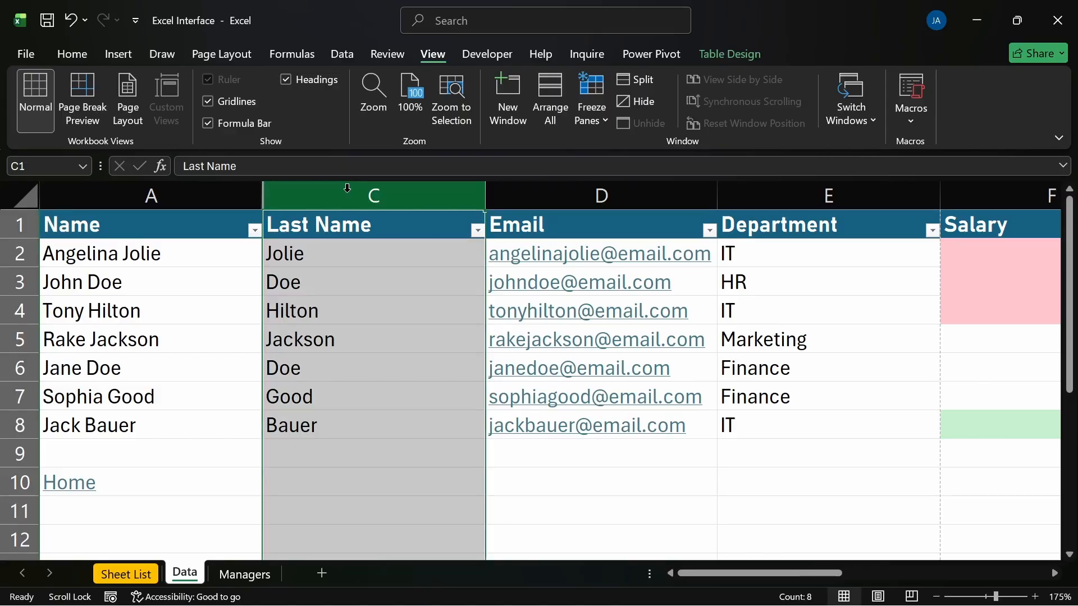
right_click(349, 195)
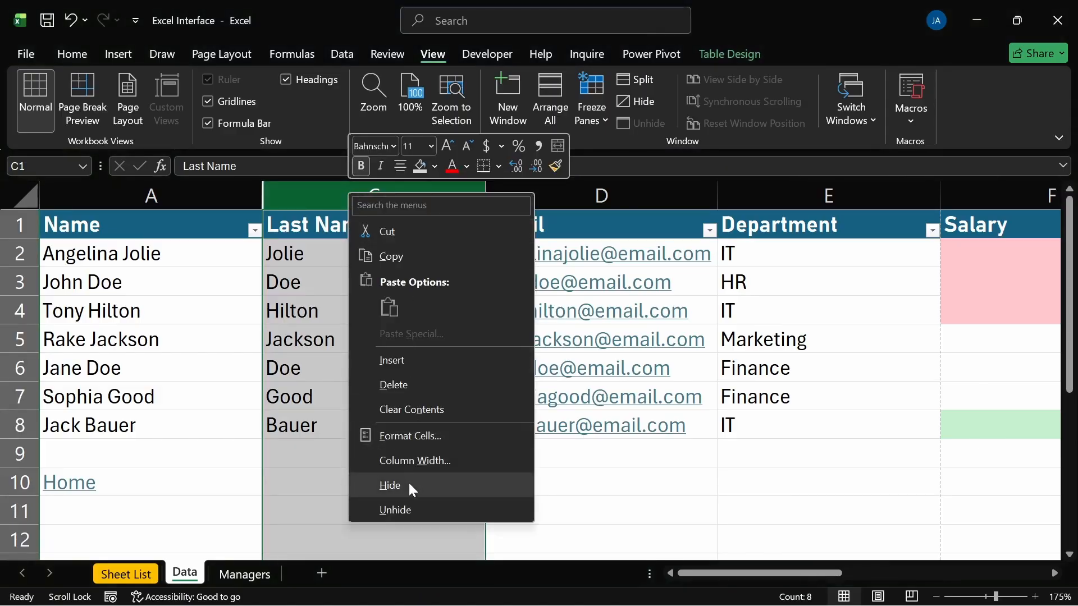
key(Escape)
click(435, 456)
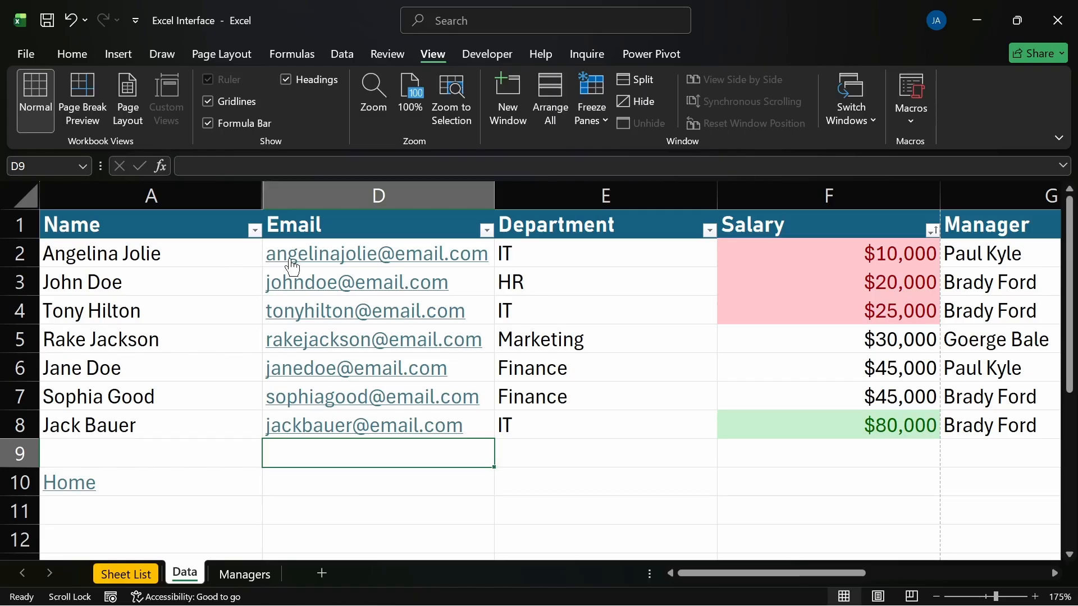
Examine the adjoining Name and Email columns by selecting their table cells in rows 1 to 8, then select the Department header cell
drag(371, 339, 484, 445)
drag(485, 487, 159, 312)
click(149, 226)
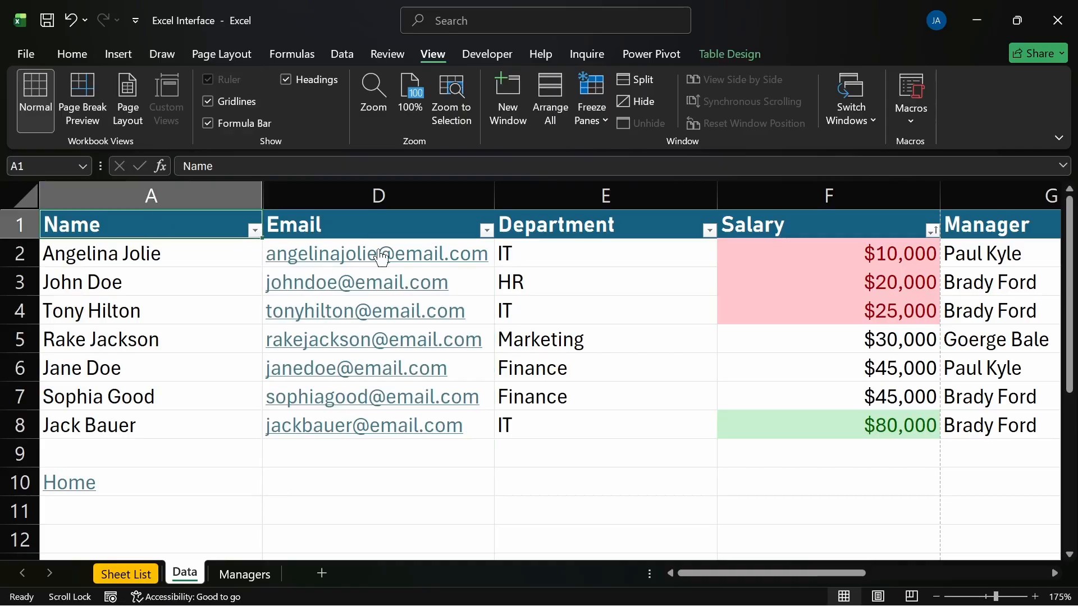
drag(351, 224, 181, 436)
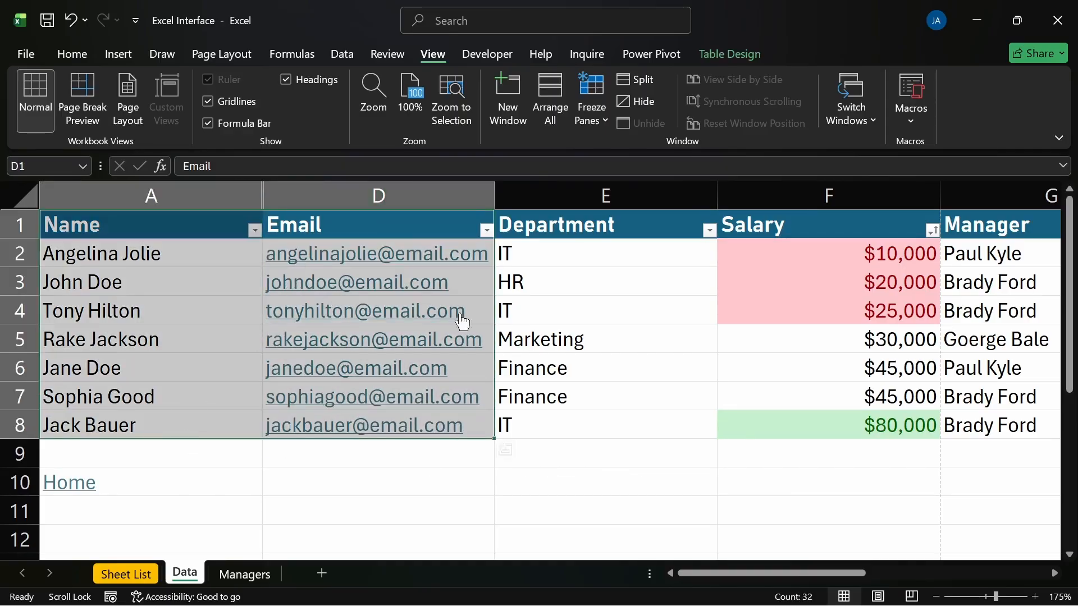
click(538, 226)
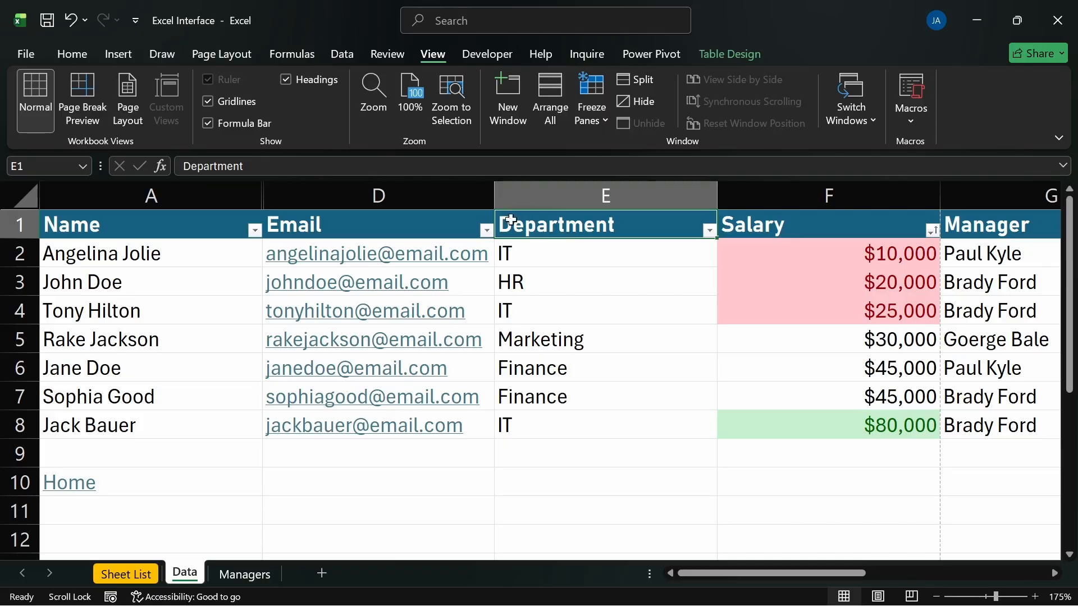
Move the table's Department column between Name and Email, and fit the Email column's width to its contents
drag(531, 245, 332, 238)
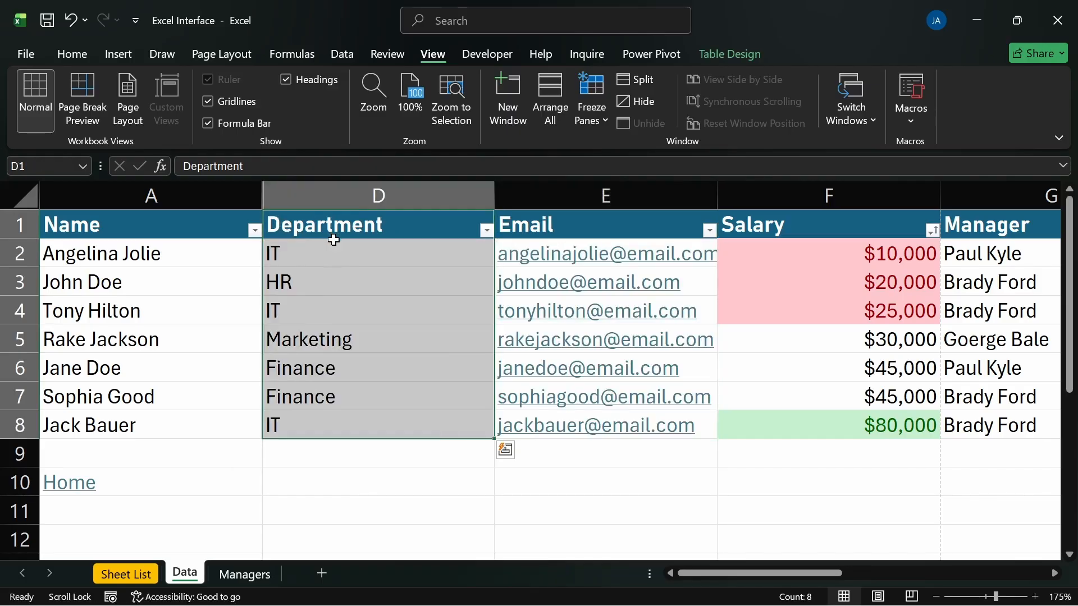
click(481, 482)
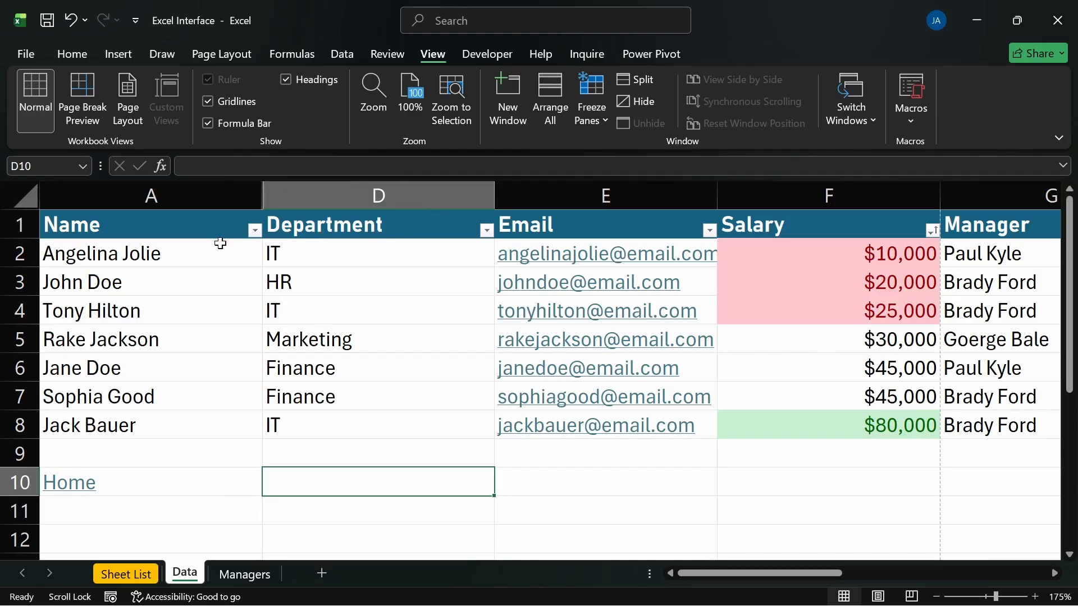
drag(220, 235, 365, 441)
double_click(334, 415)
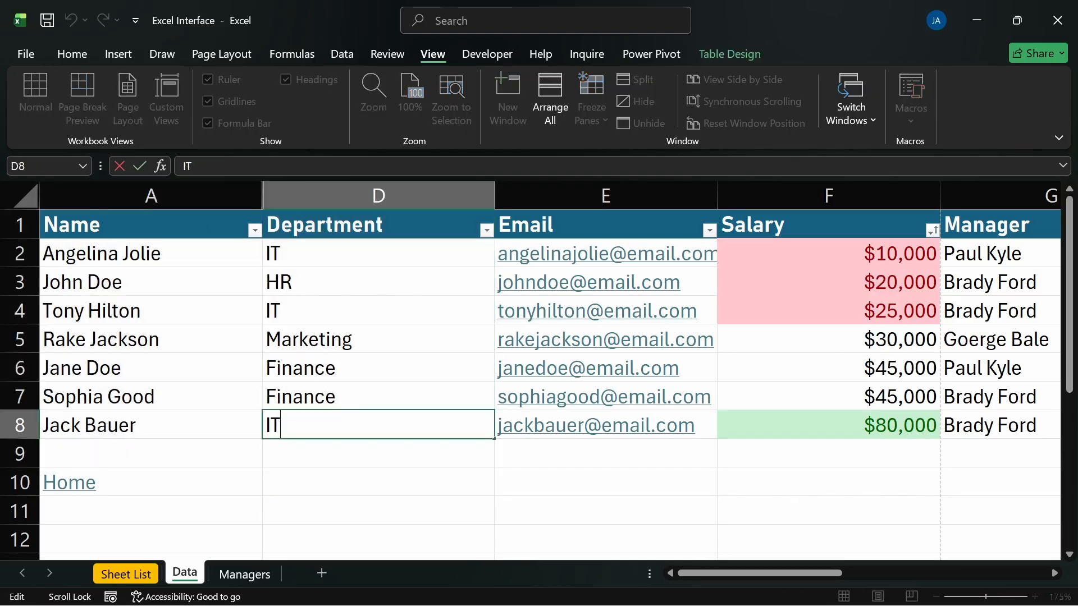
click(343, 454)
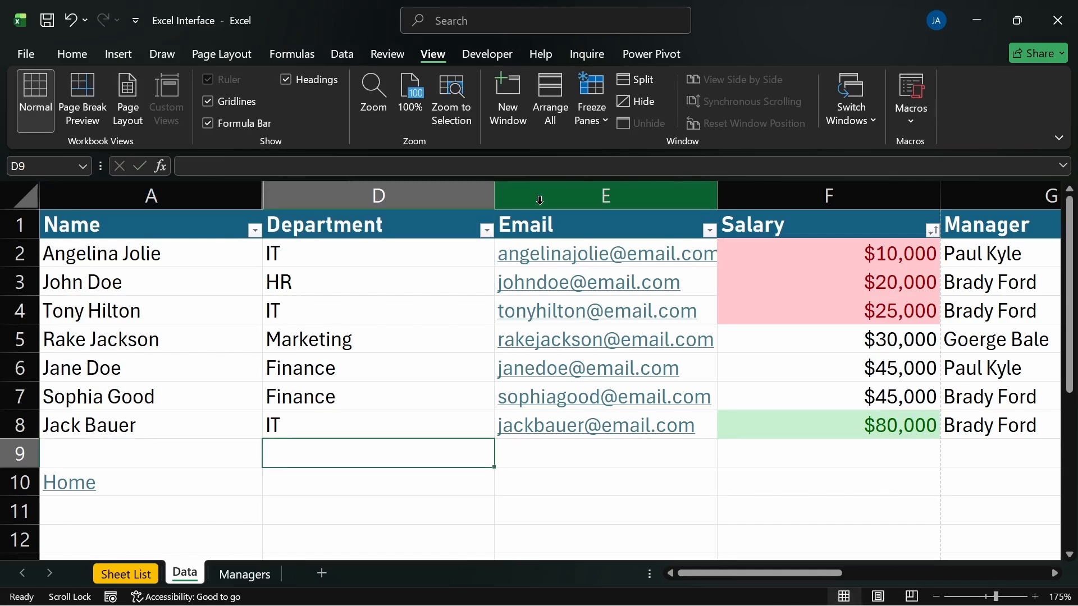
double_click(718, 191)
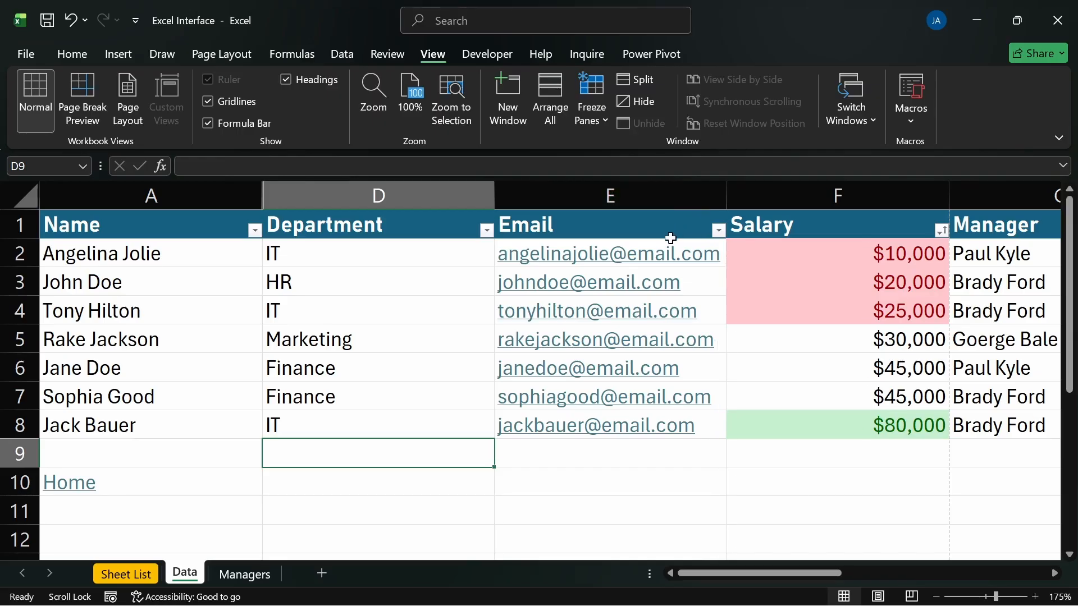
Freeze the columns before Email, column E, and check the frozen Name and Department columns while moving sideways through the sheet
click(609, 193)
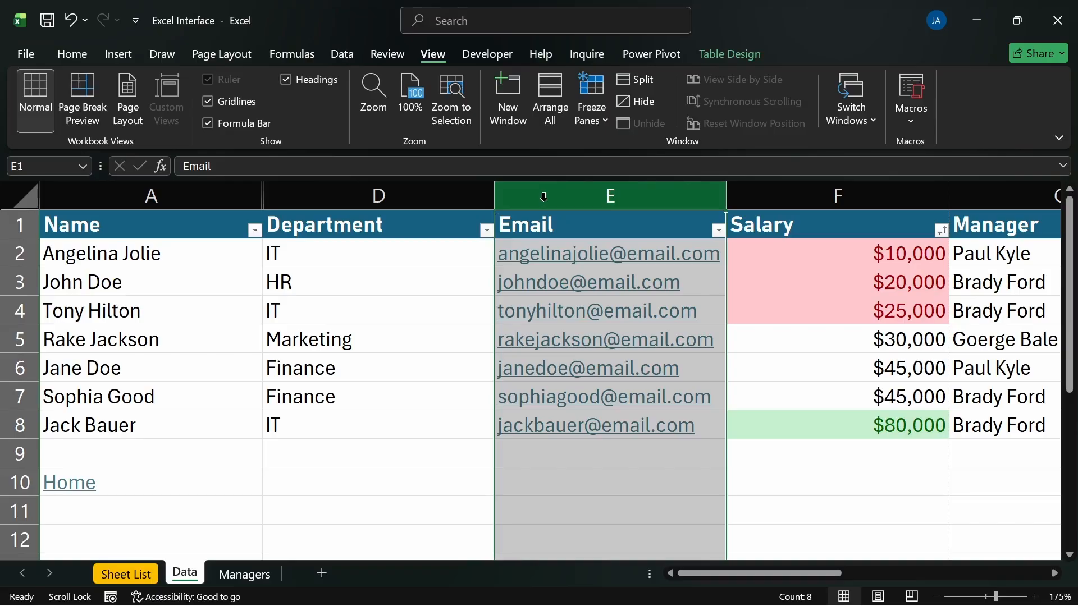
click(602, 124)
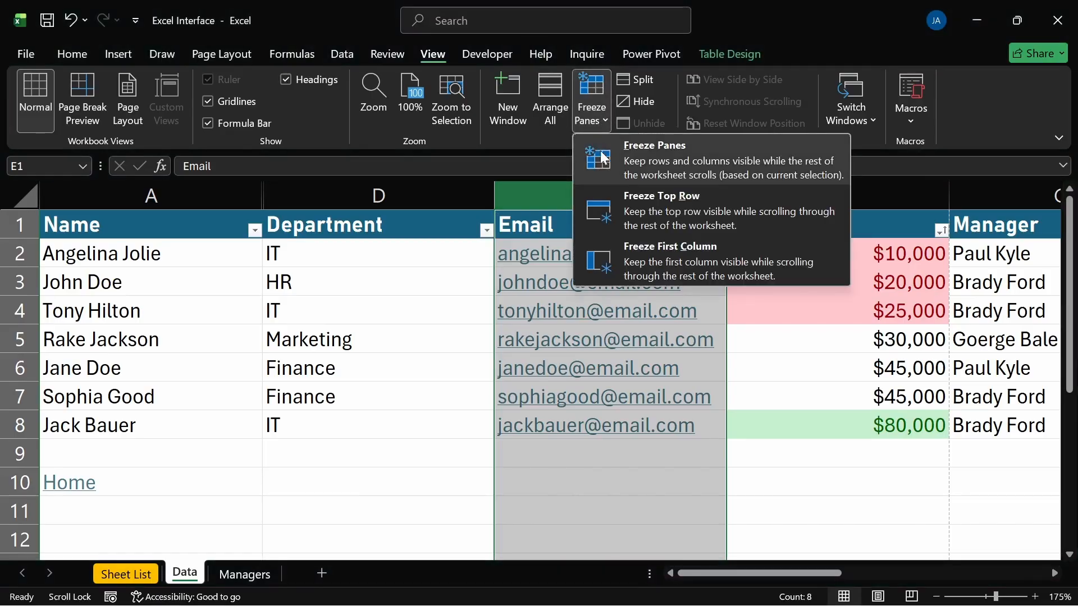
click(672, 160)
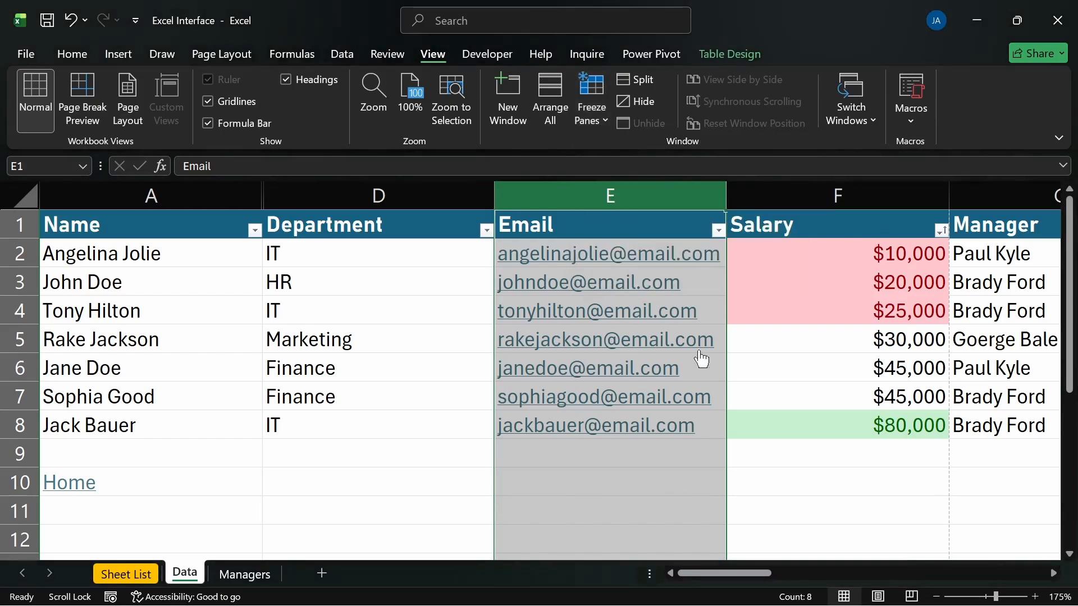
click(749, 500)
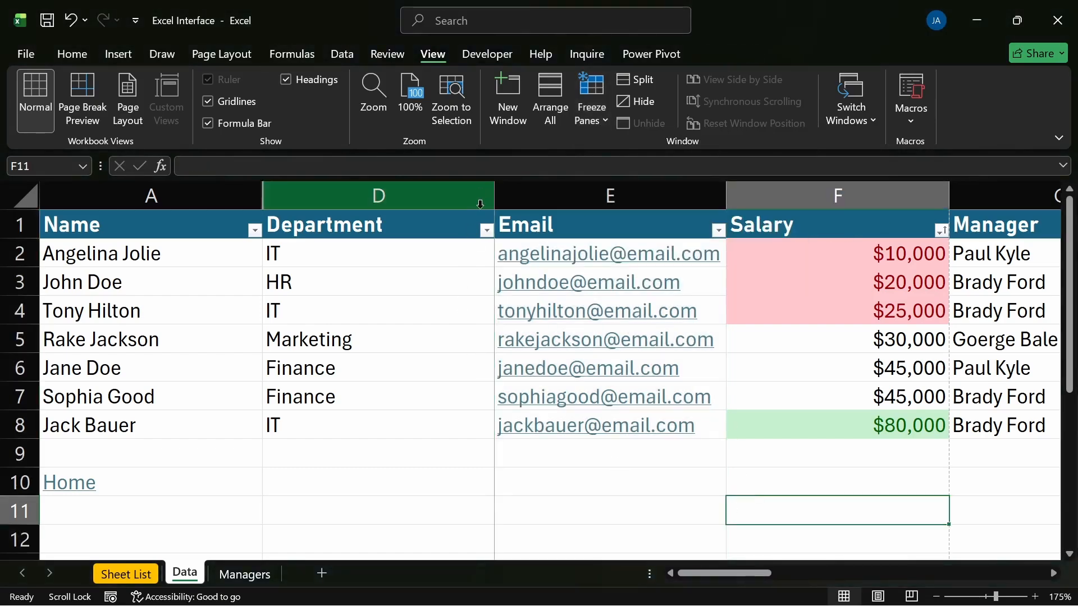
scroll(534, 453, right, 3)
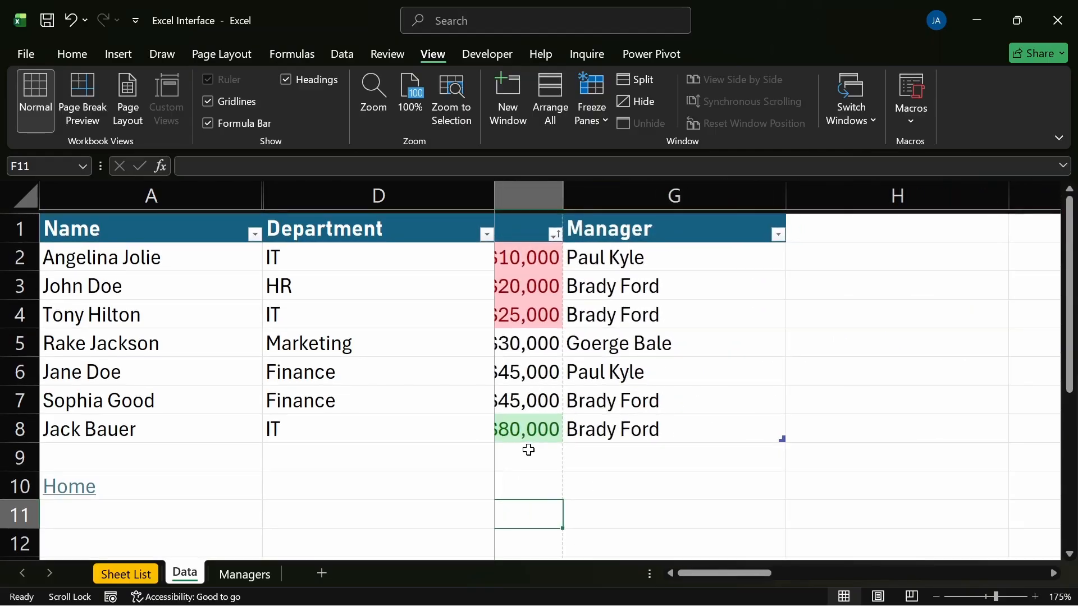
scroll(529, 451, left, 3)
scroll(529, 451, left, 4)
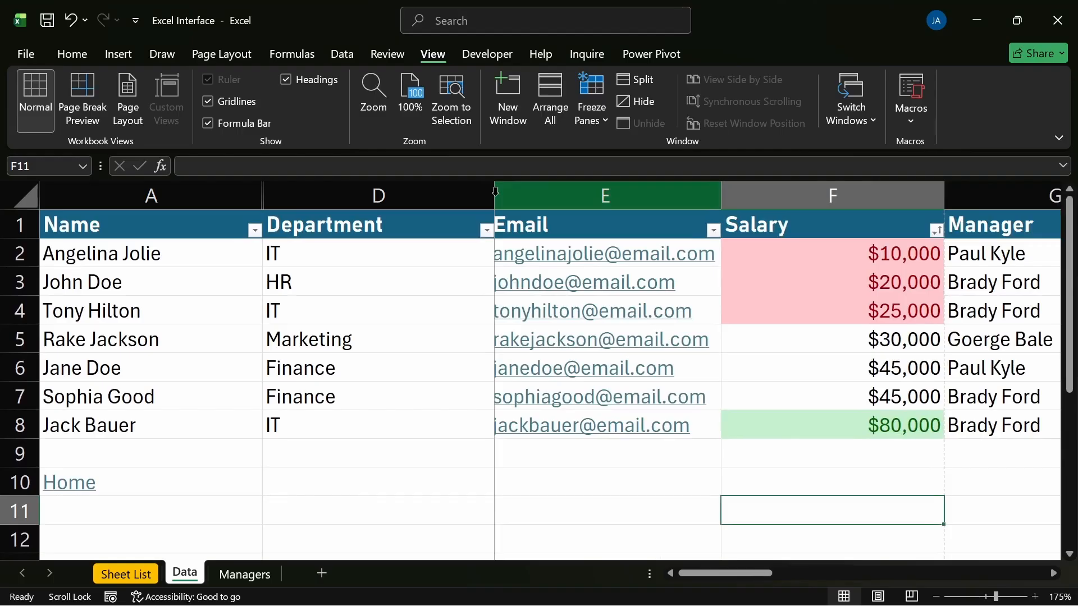
Narrow the Department column to just fit its header, and fit the Name column's width to its contents
drag(496, 192, 411, 192)
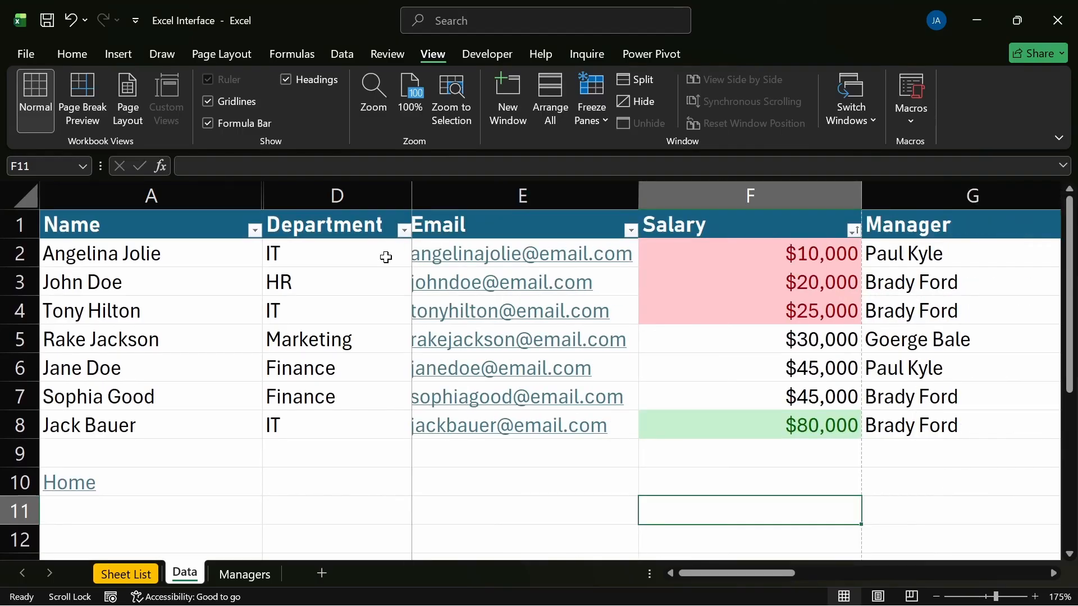
double_click(262, 194)
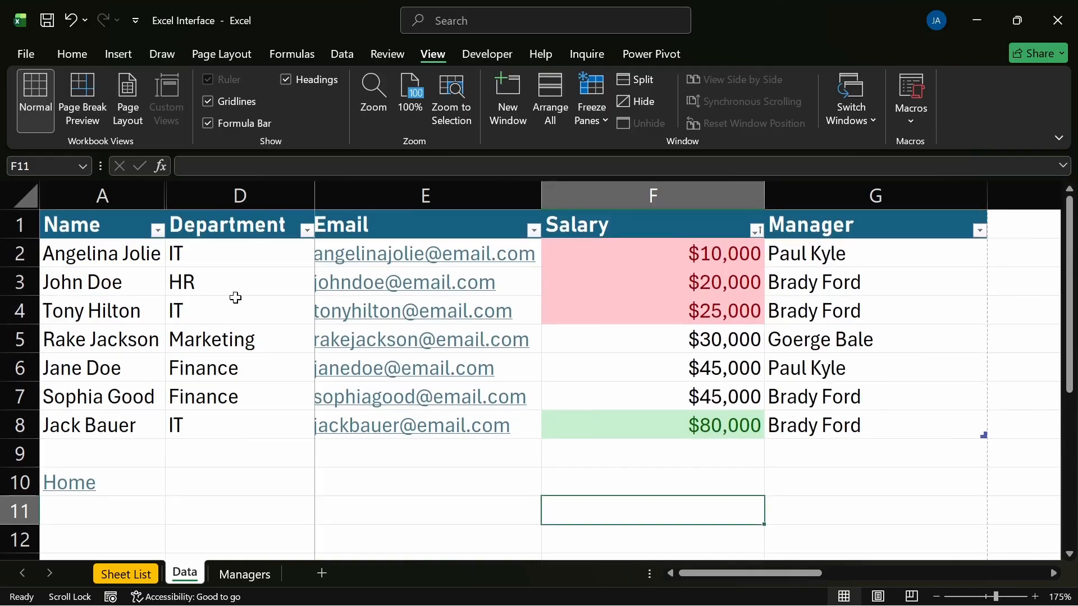
click(358, 460)
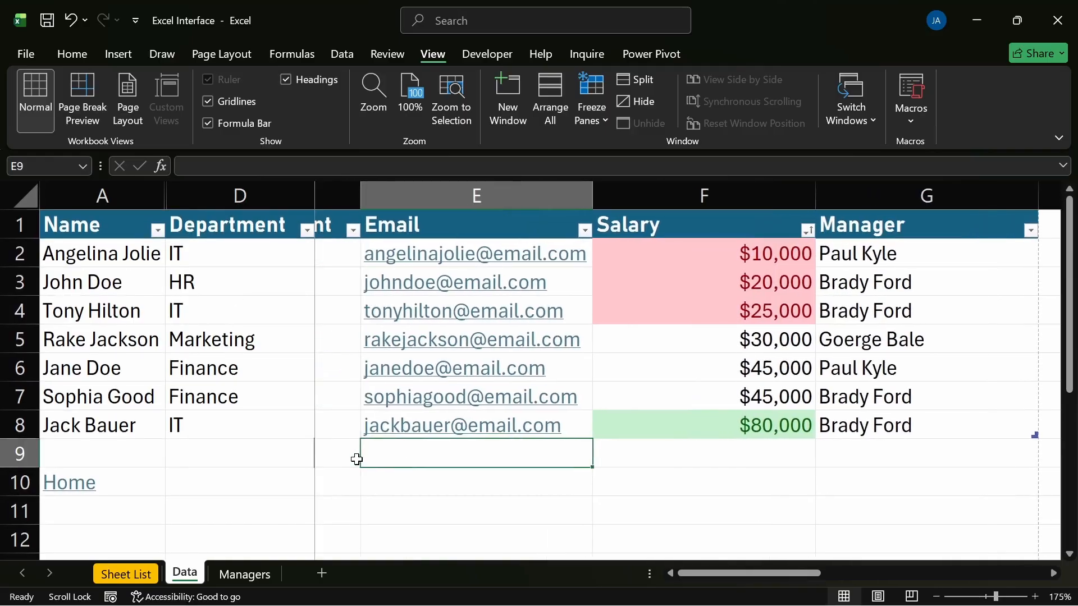
Examine how the Salary and Manager columns move past the frozen Name and Department columns, and unfreeze the panes
scroll(357, 457, left, 1)
scroll(355, 453, right, 4)
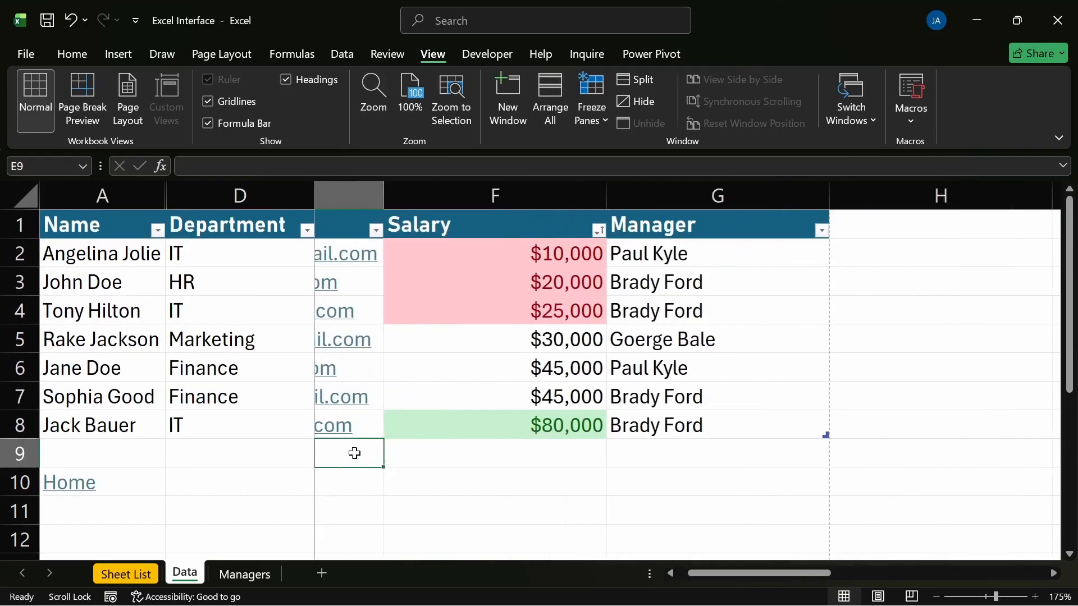
scroll(355, 453, right, 2)
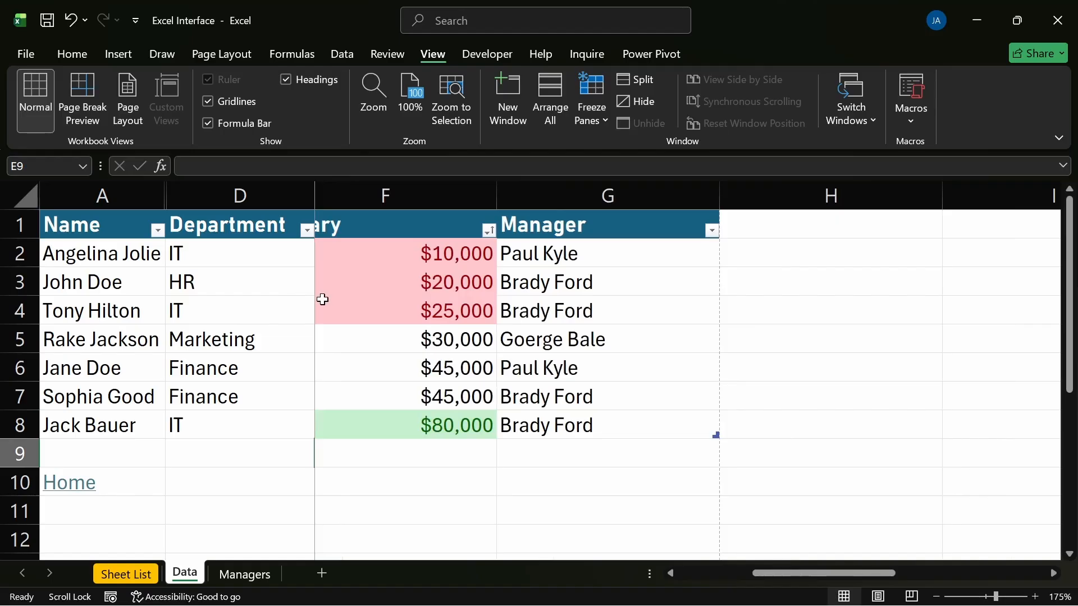
scroll(321, 300, right, 1)
scroll(420, 298, left, 2)
scroll(449, 306, right, 4)
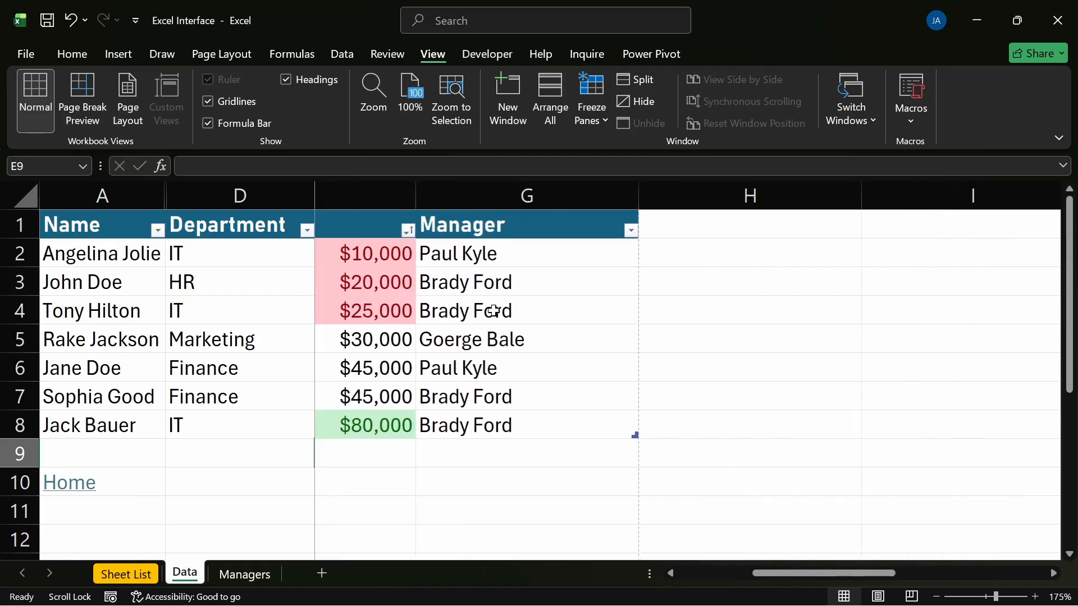
scroll(489, 309, left, 2)
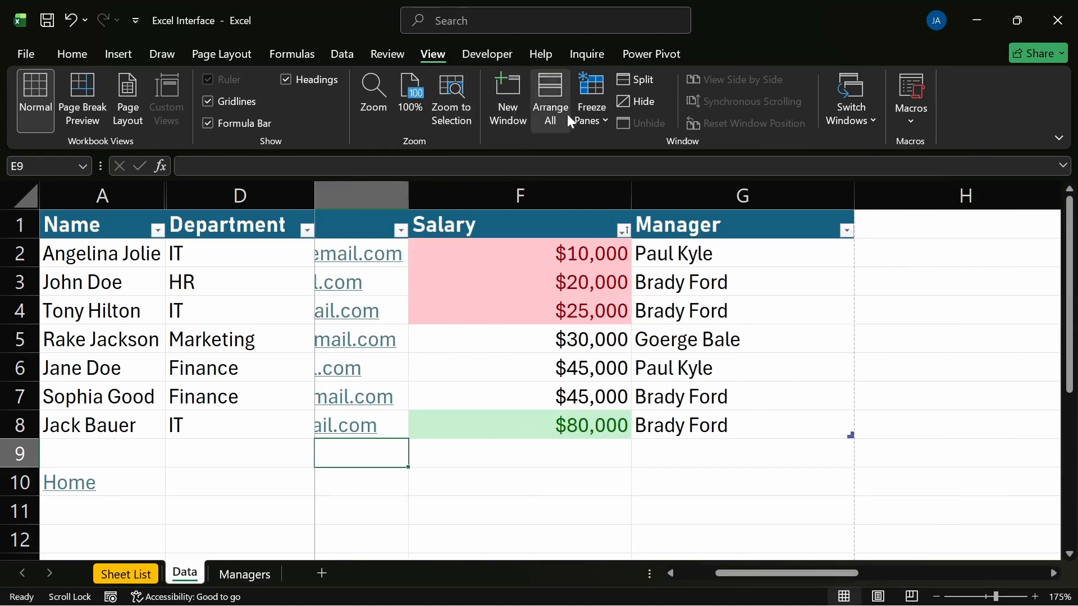
click(589, 120)
click(623, 153)
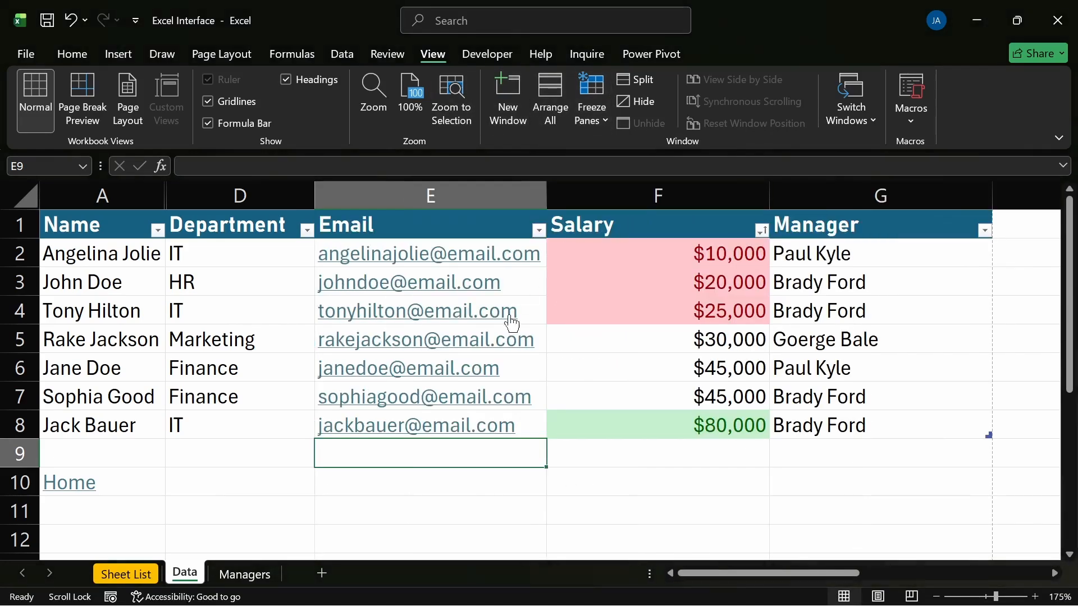
Freeze the rows above row 4 on the Data sheet and check them while moving down through the sheet
click(20, 308)
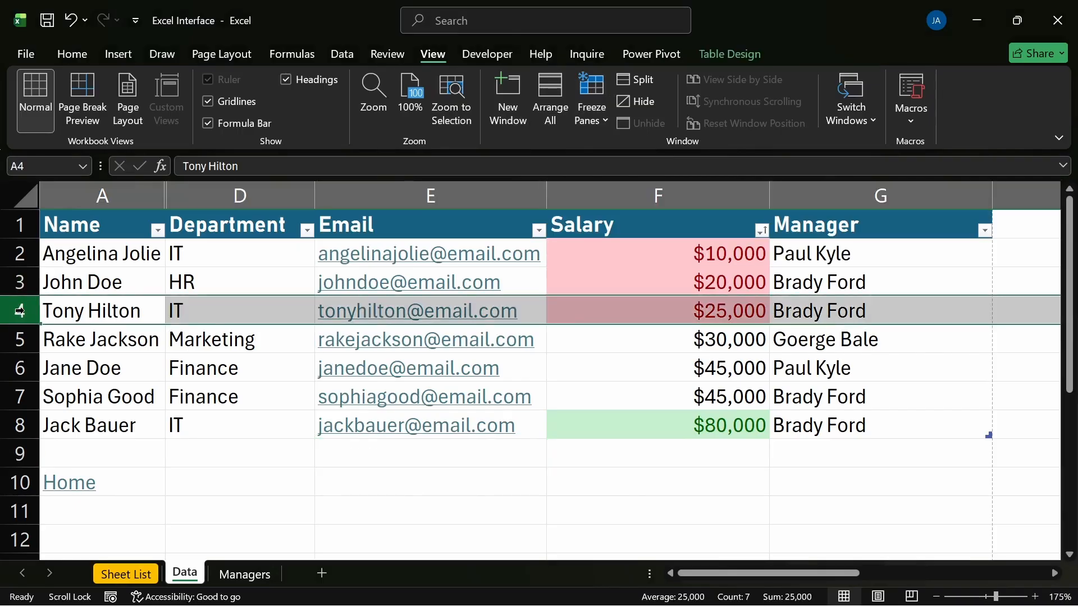
click(584, 95)
click(660, 169)
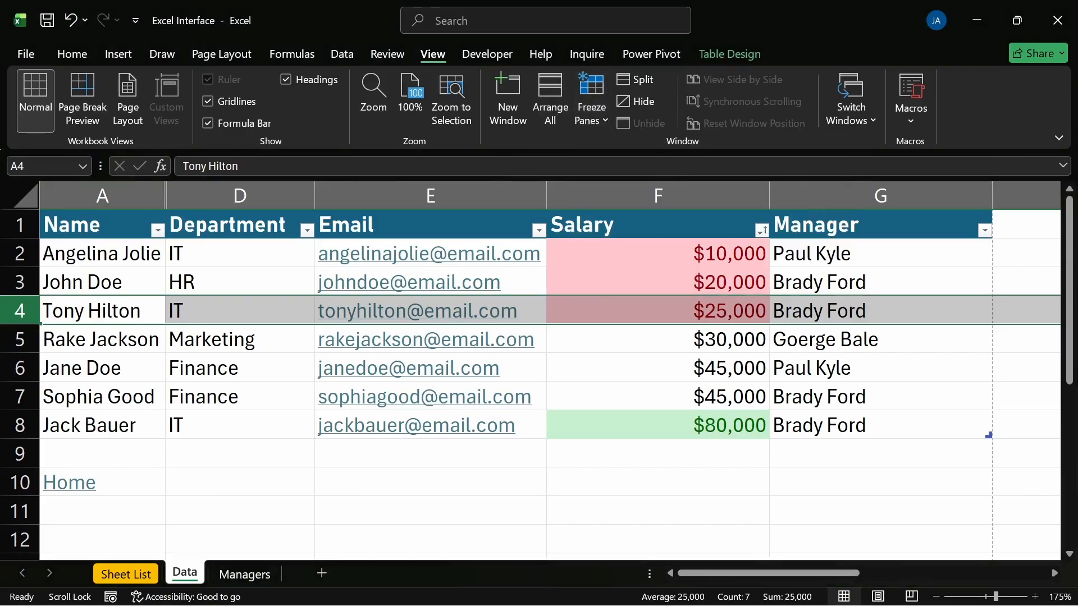
scroll(458, 410, down, 7)
scroll(454, 399, up, 7)
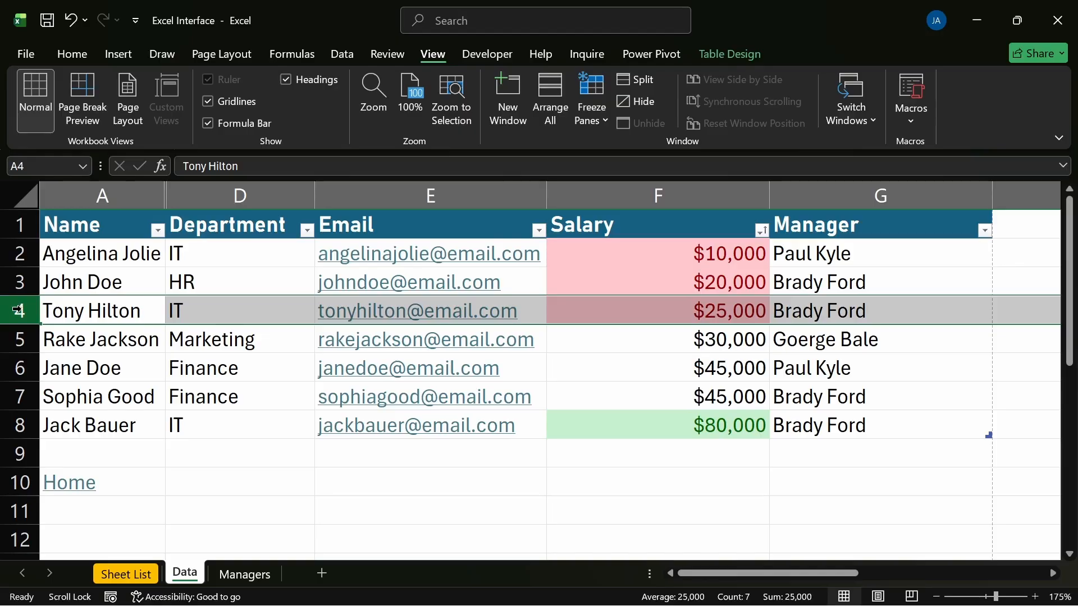
Unfreeze the Data sheet's rows above row 4 and deselect row 4
click(584, 115)
click(633, 159)
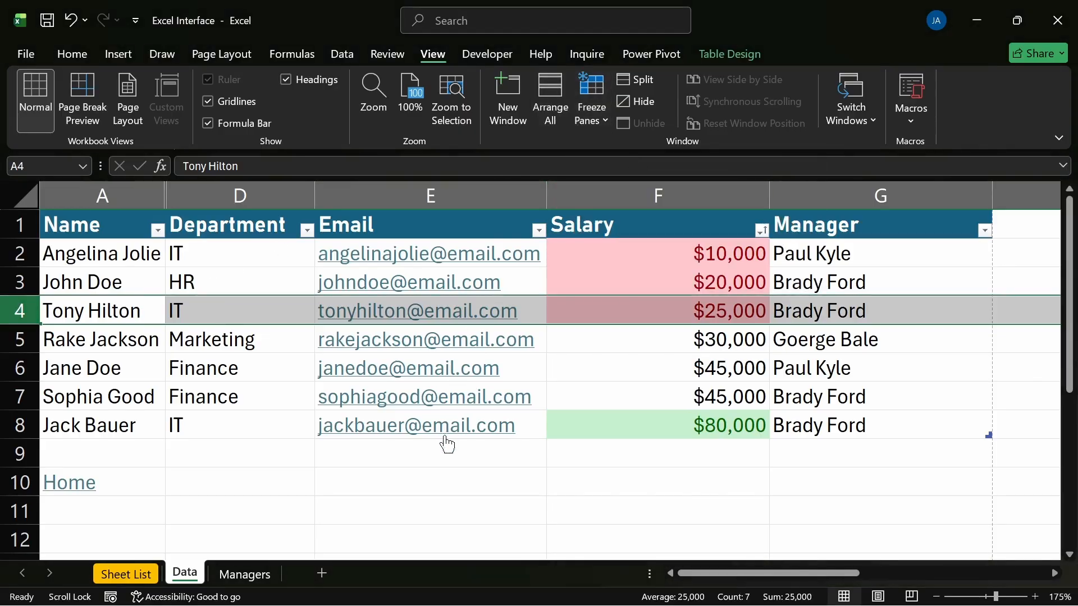
click(445, 462)
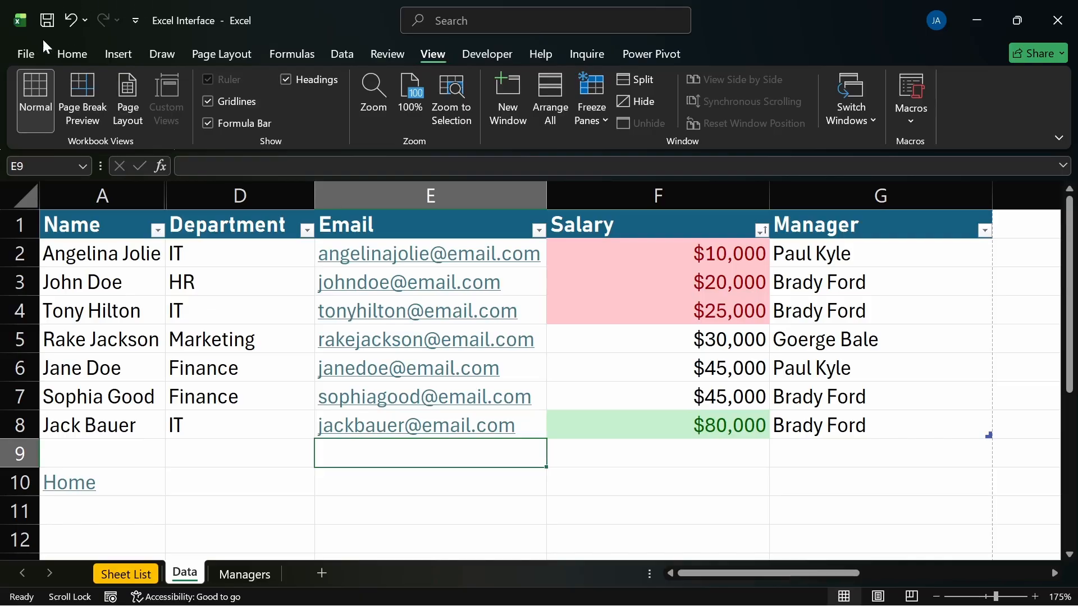
View where the Excel options are accessed, return to the Data sheet, and display the available Help commands
click(28, 52)
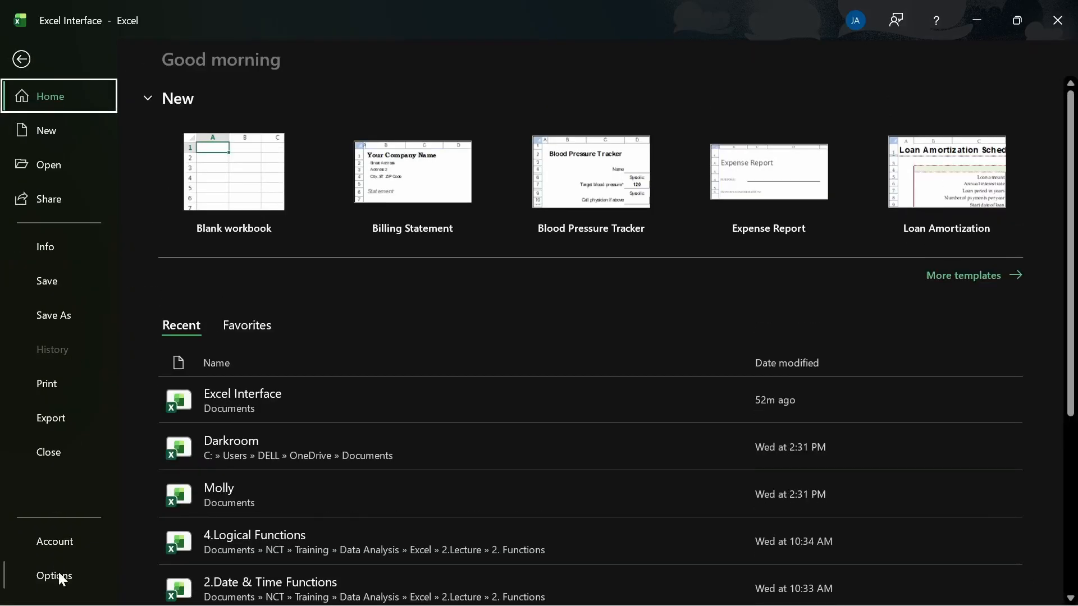
click(20, 56)
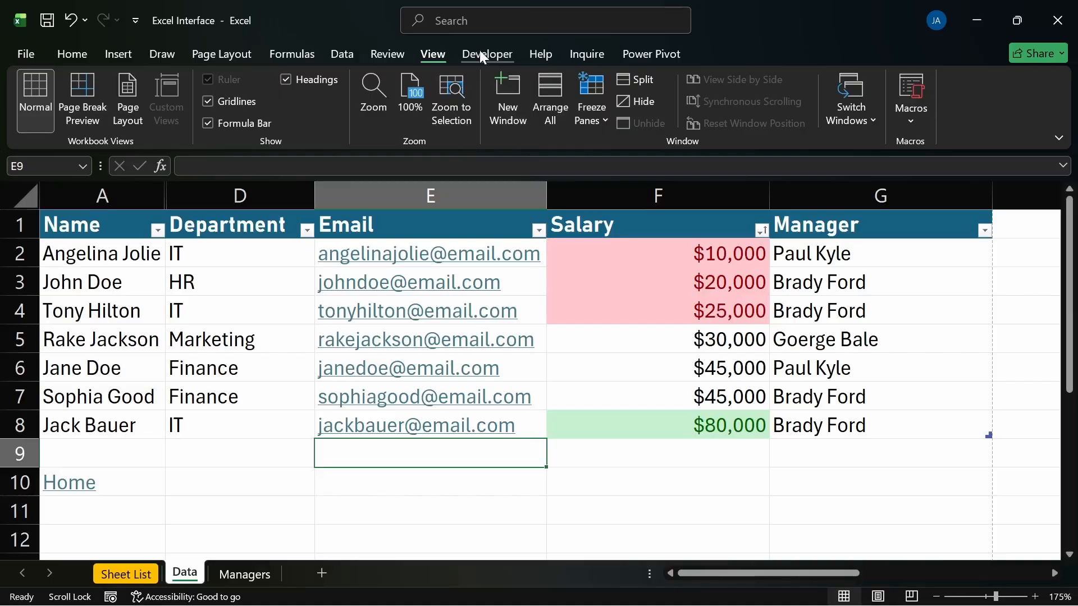
click(550, 55)
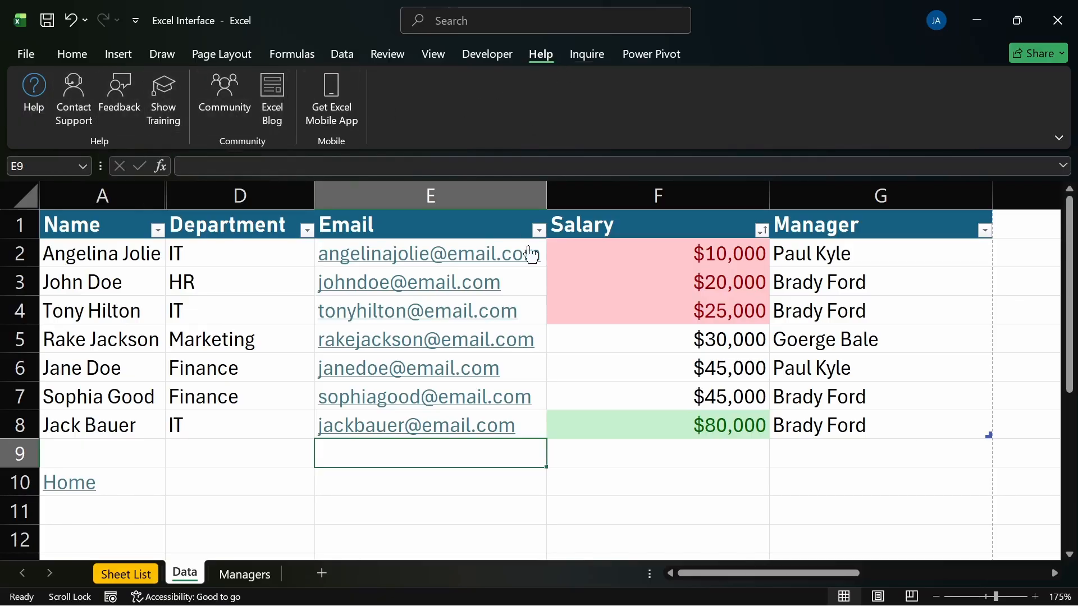
click(531, 484)
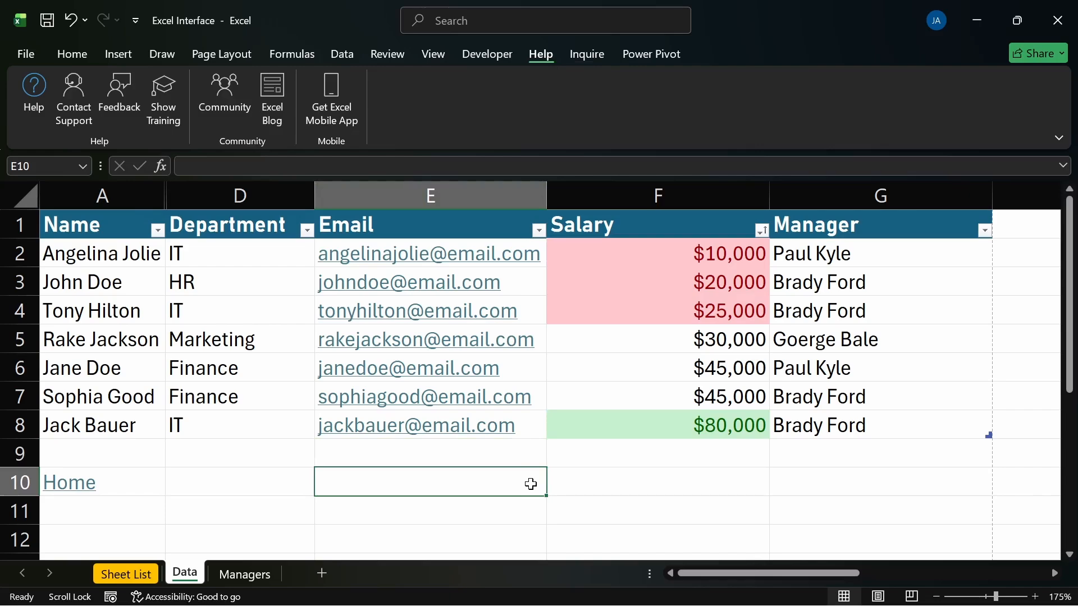